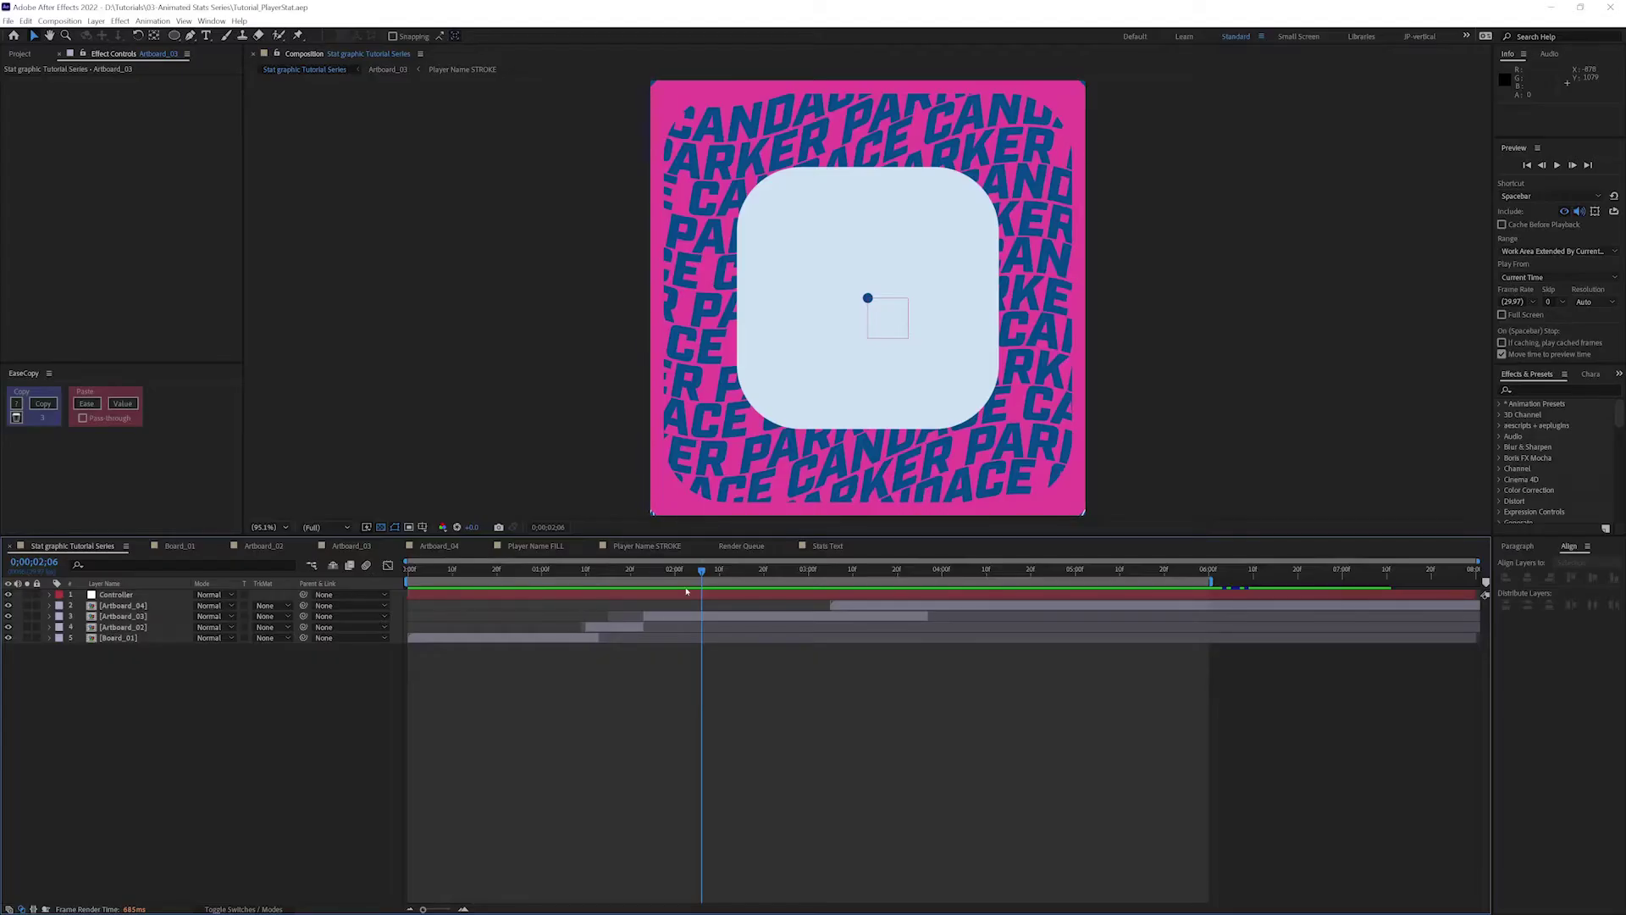
Copy the three pink layers (Pink BG and Player Name FILL) from Artboard_03.
double_click(701, 617)
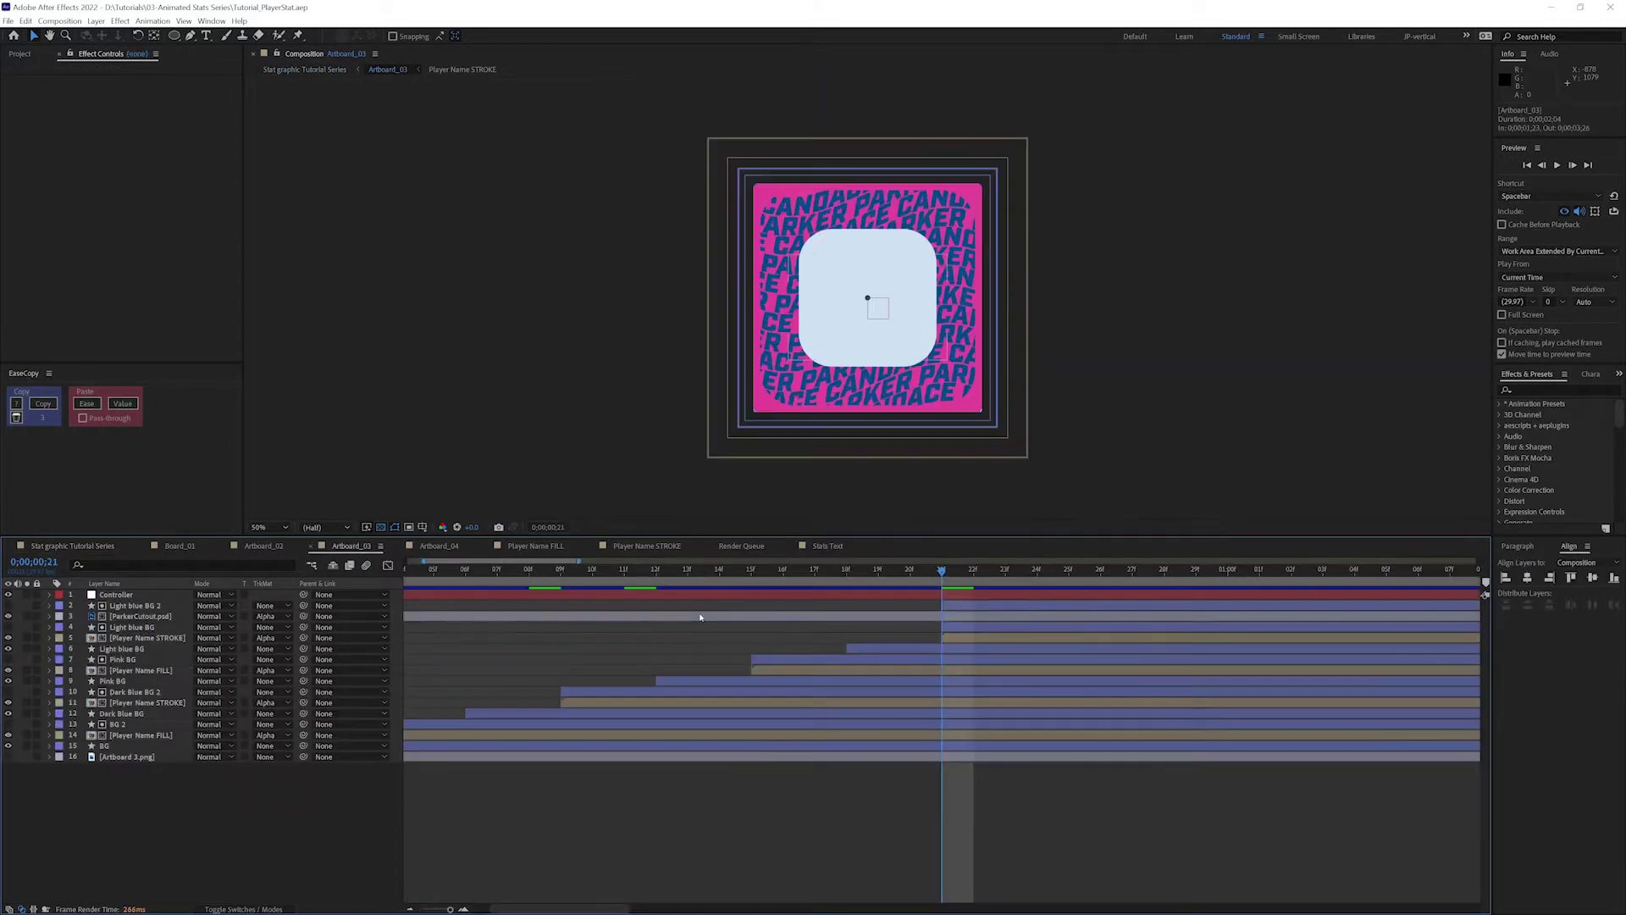
click(119, 683)
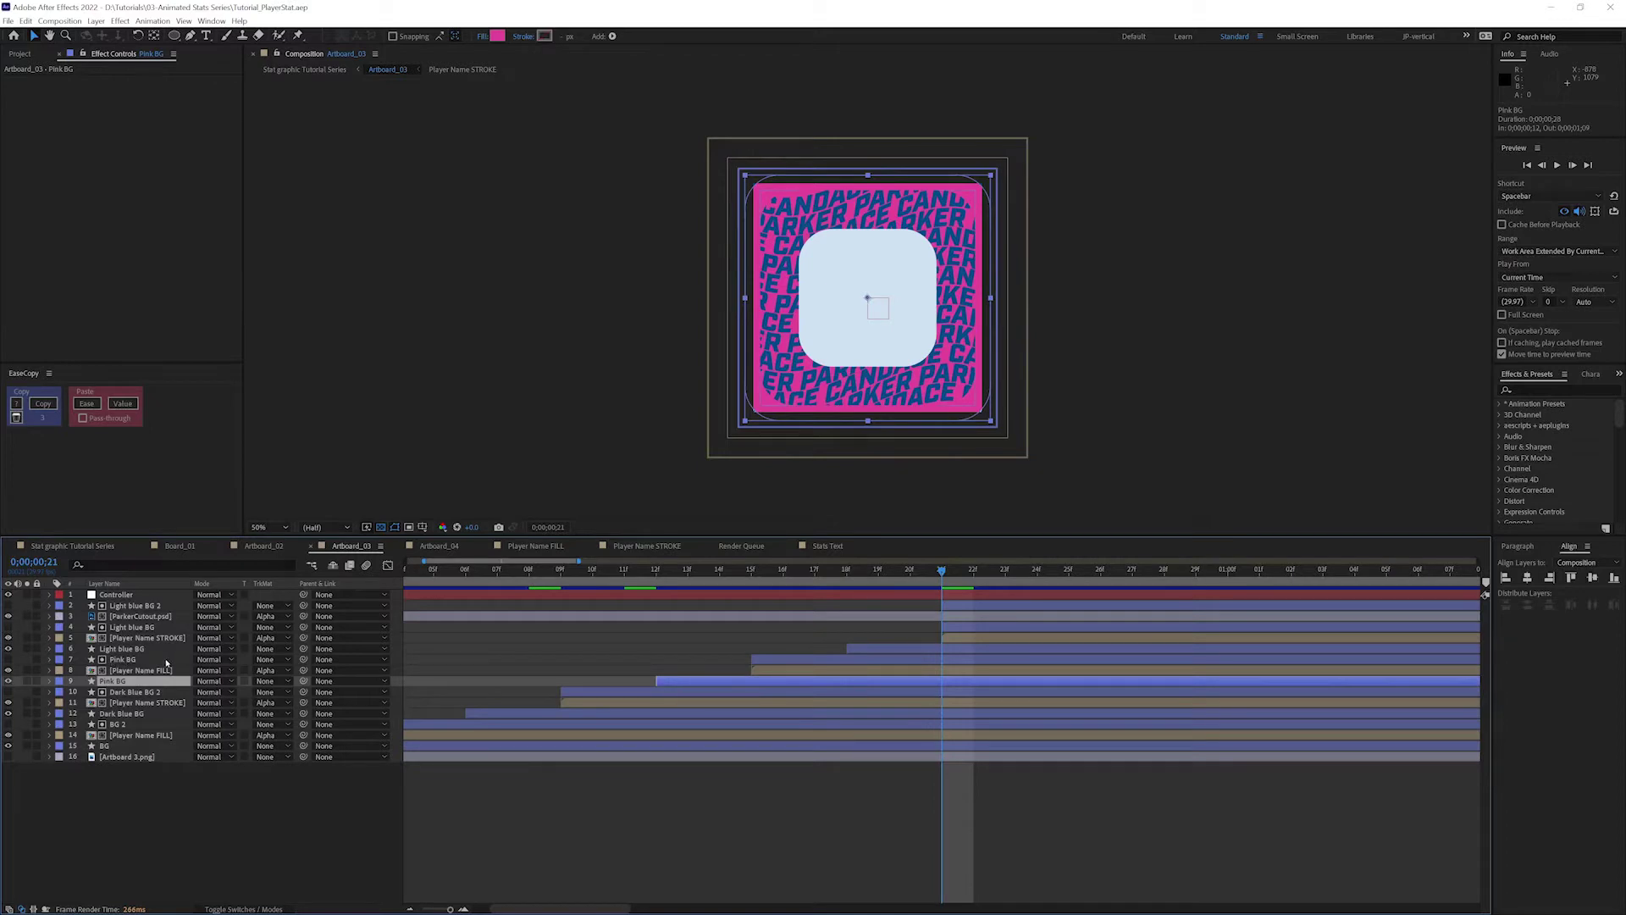
shift+click(141, 663)
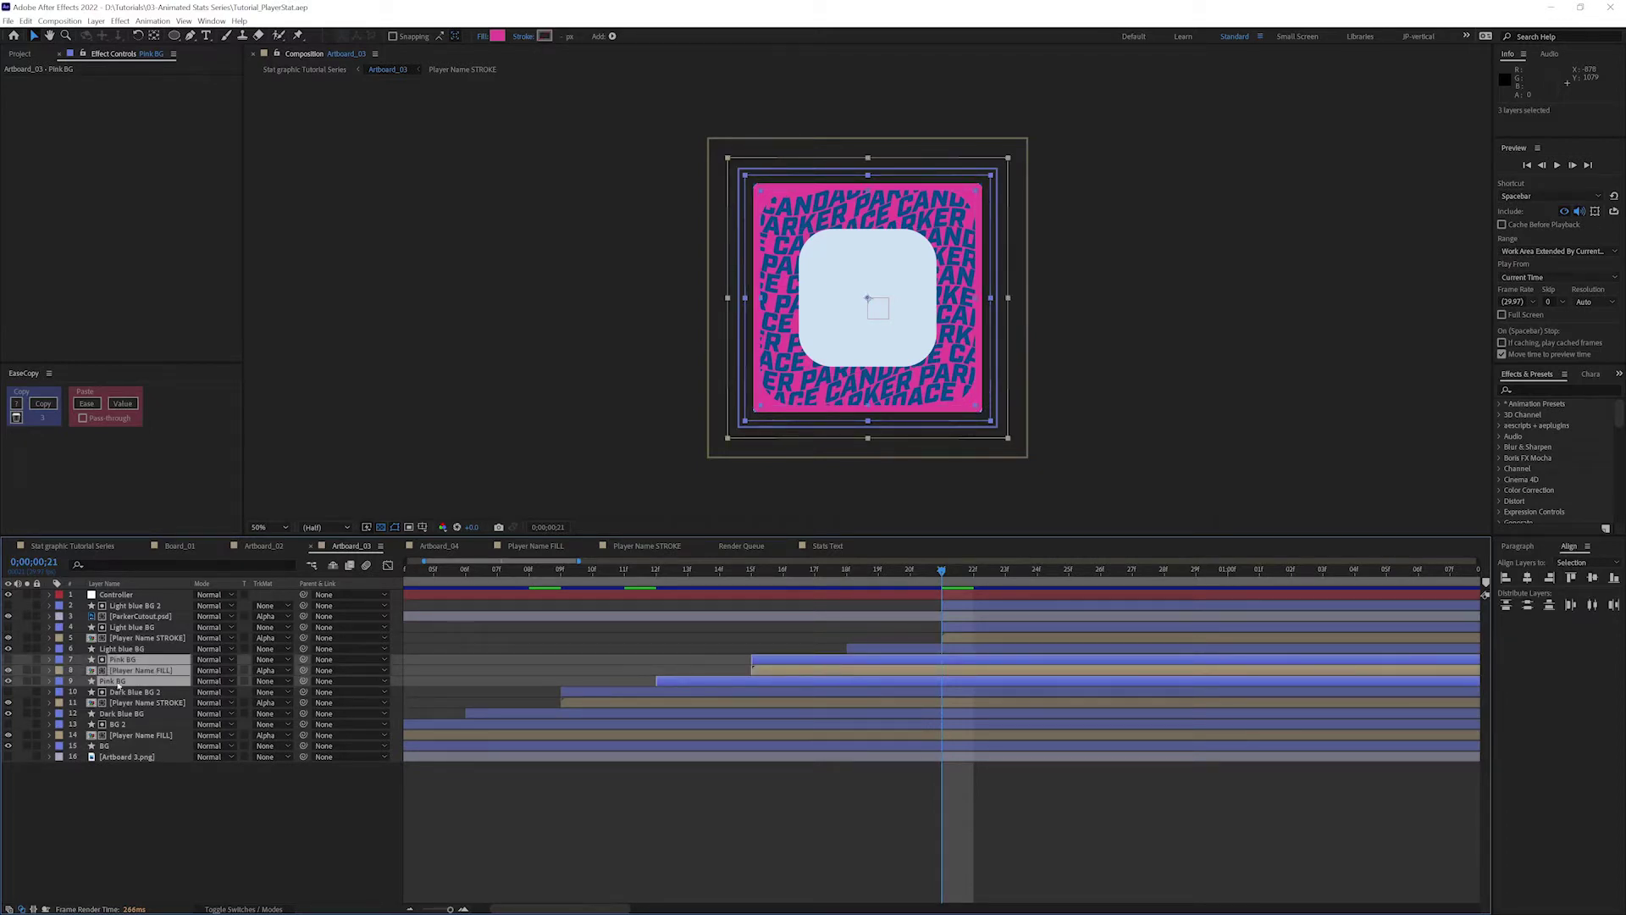
key(ctrl+c)
Paste the pink layers into Artboard_04 so they start at 0;00;02;28.
click(410, 547)
click(799, 570)
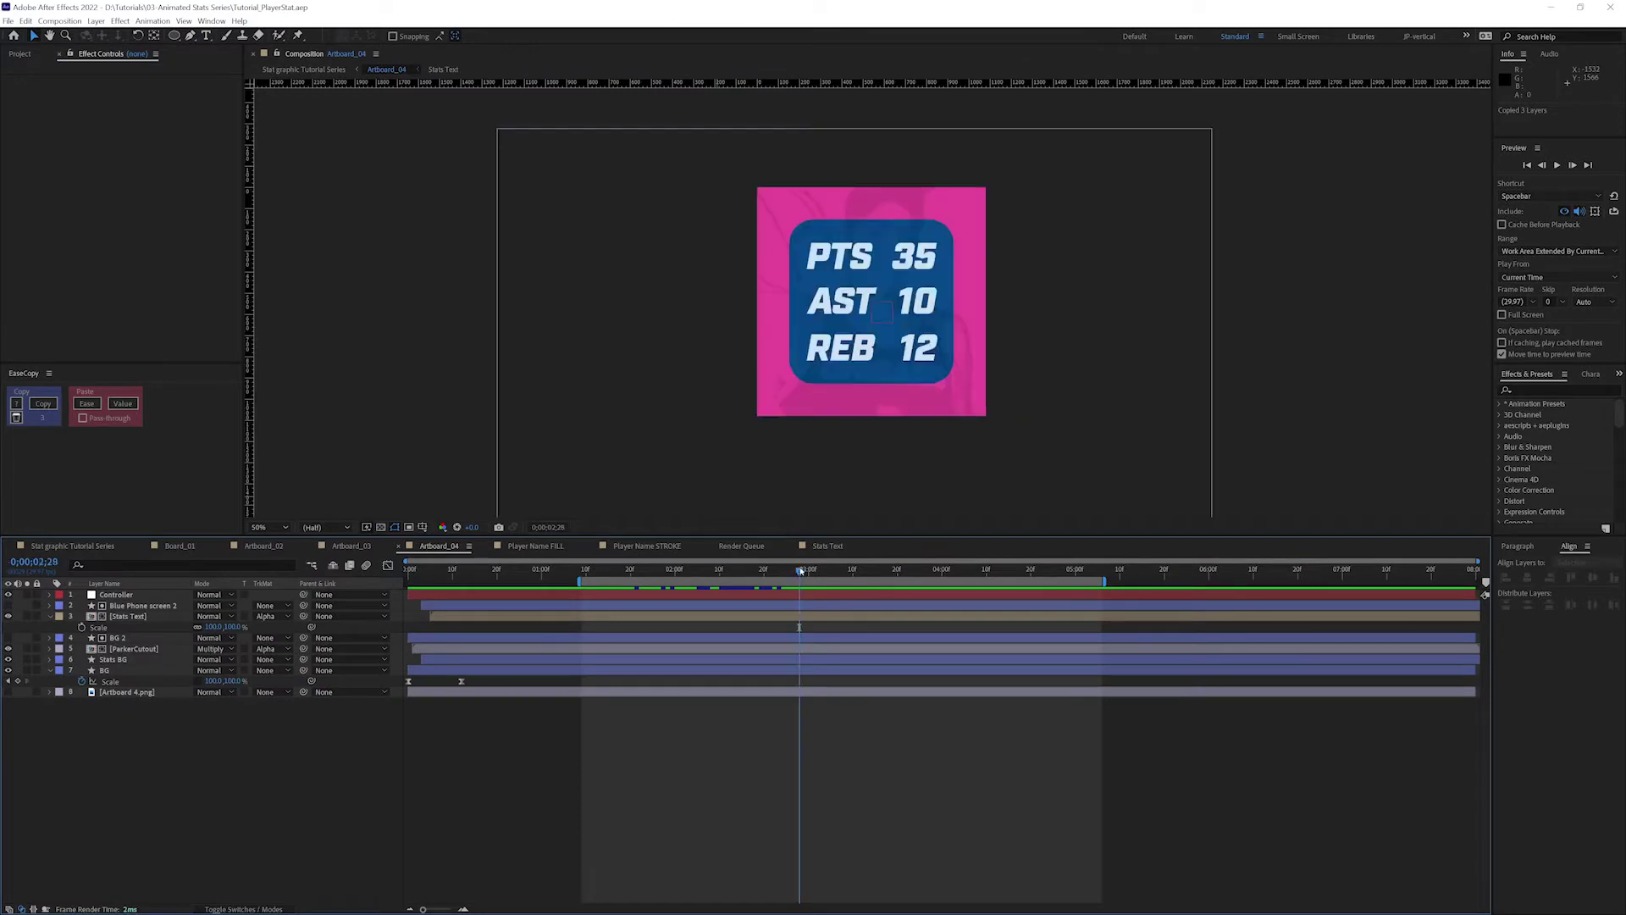
key(ctrl+v)
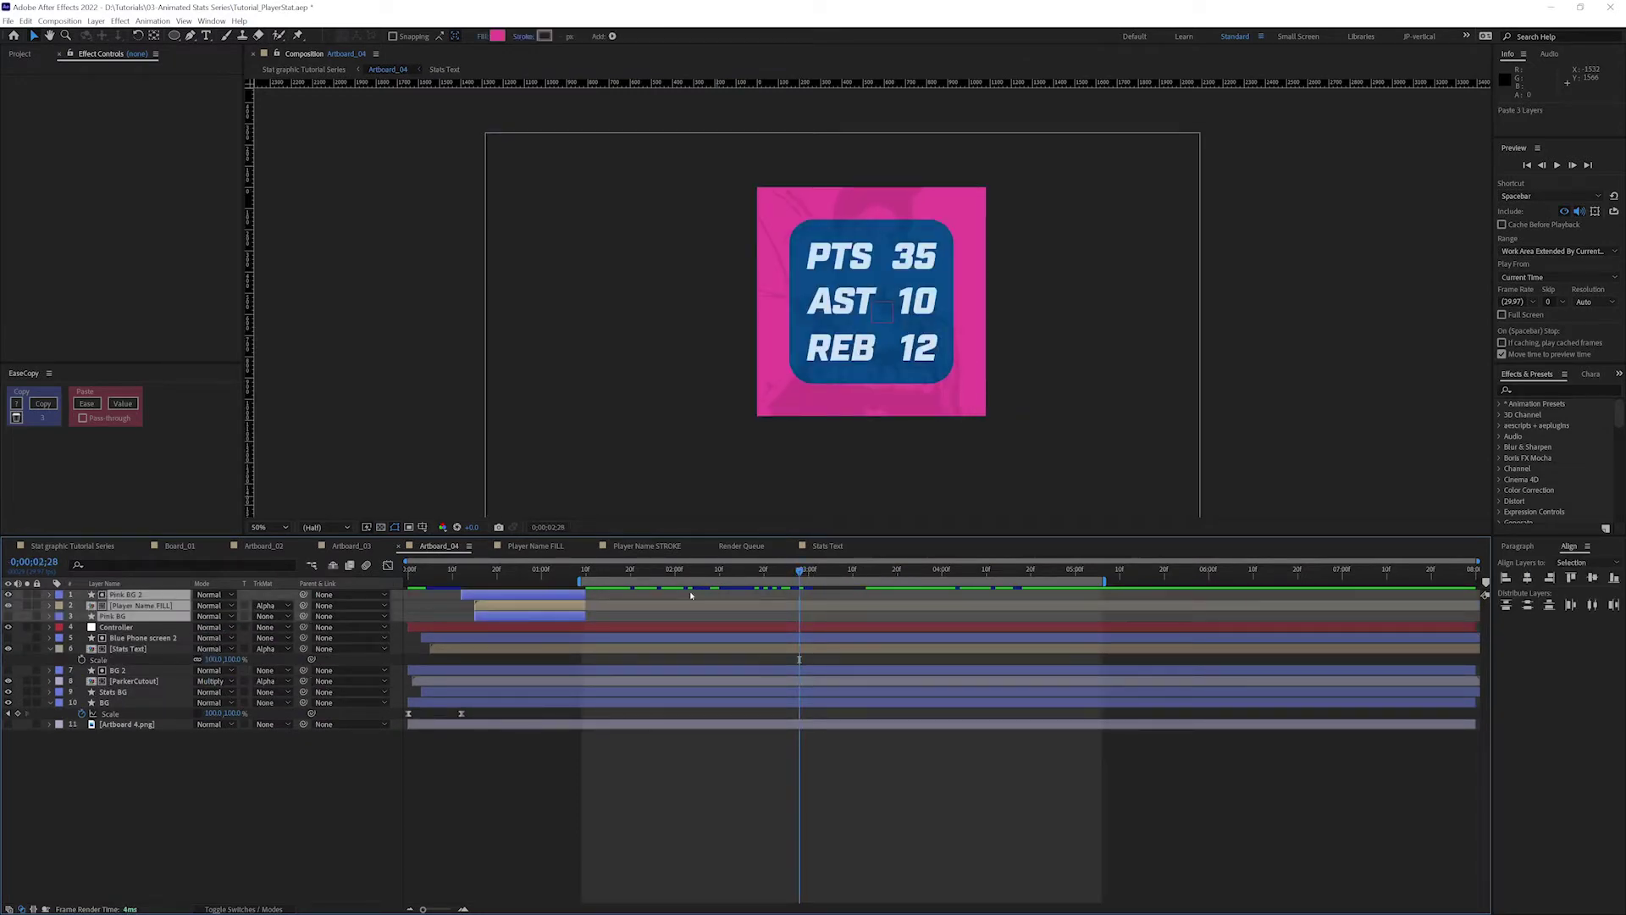
drag(532, 596, 879, 595)
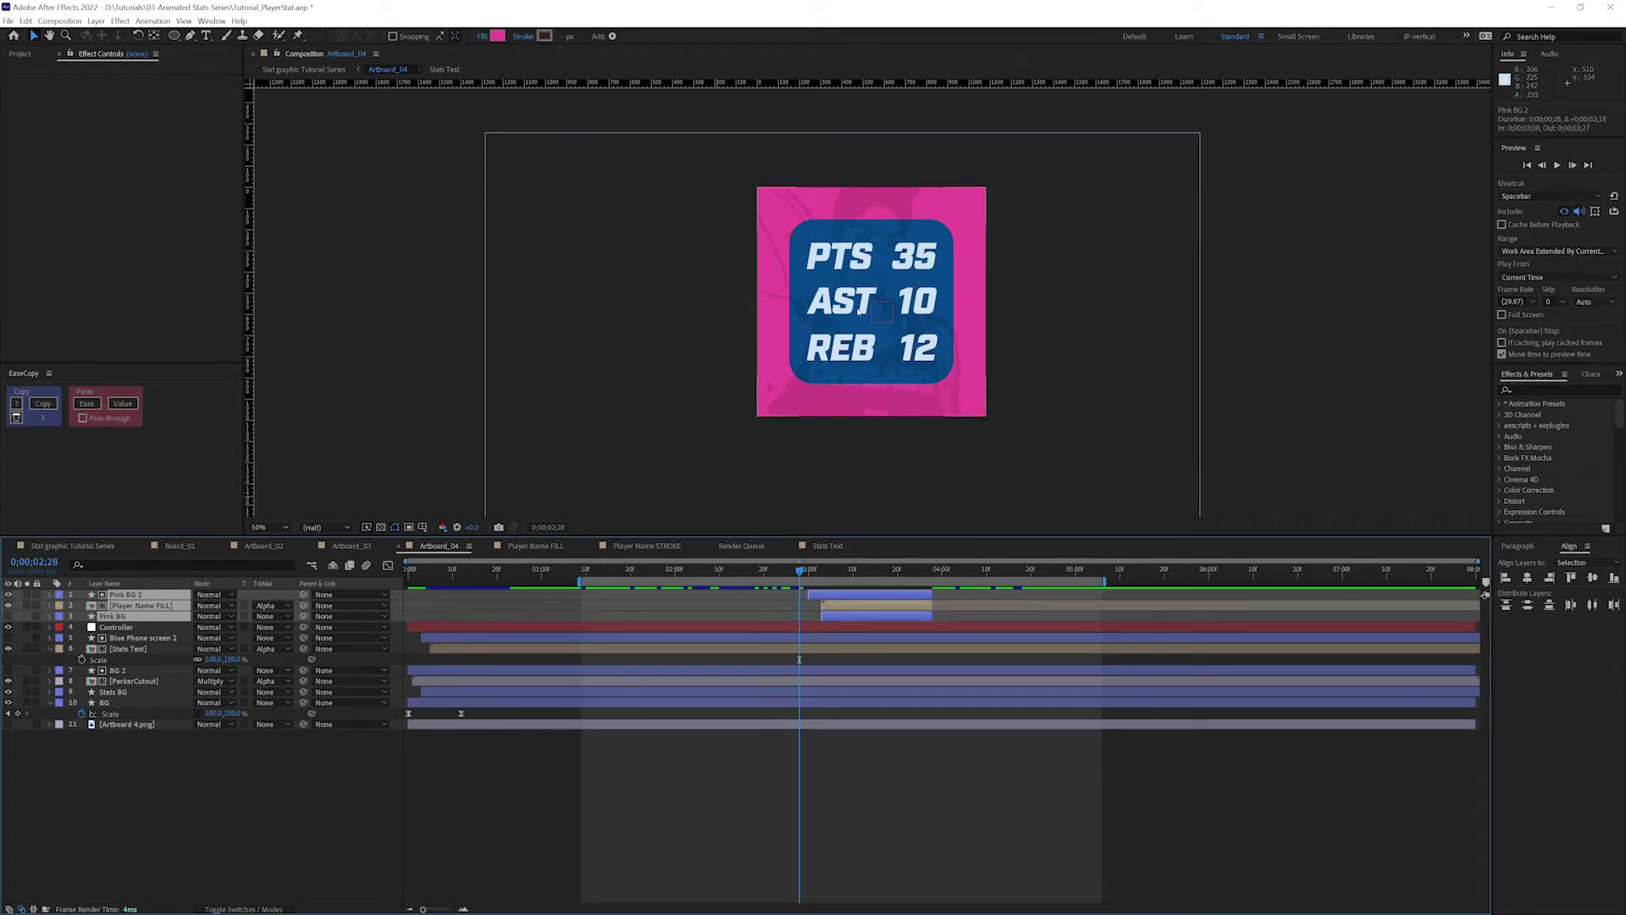
Put Pink BG 2 below Player Name FILL and move all three layers under Controller.
mouse_move(125, 596)
mouse_down()
mouse_move(128, 621)
mouse_move(127, 595)
mouse_up()
shift+click(140, 614)
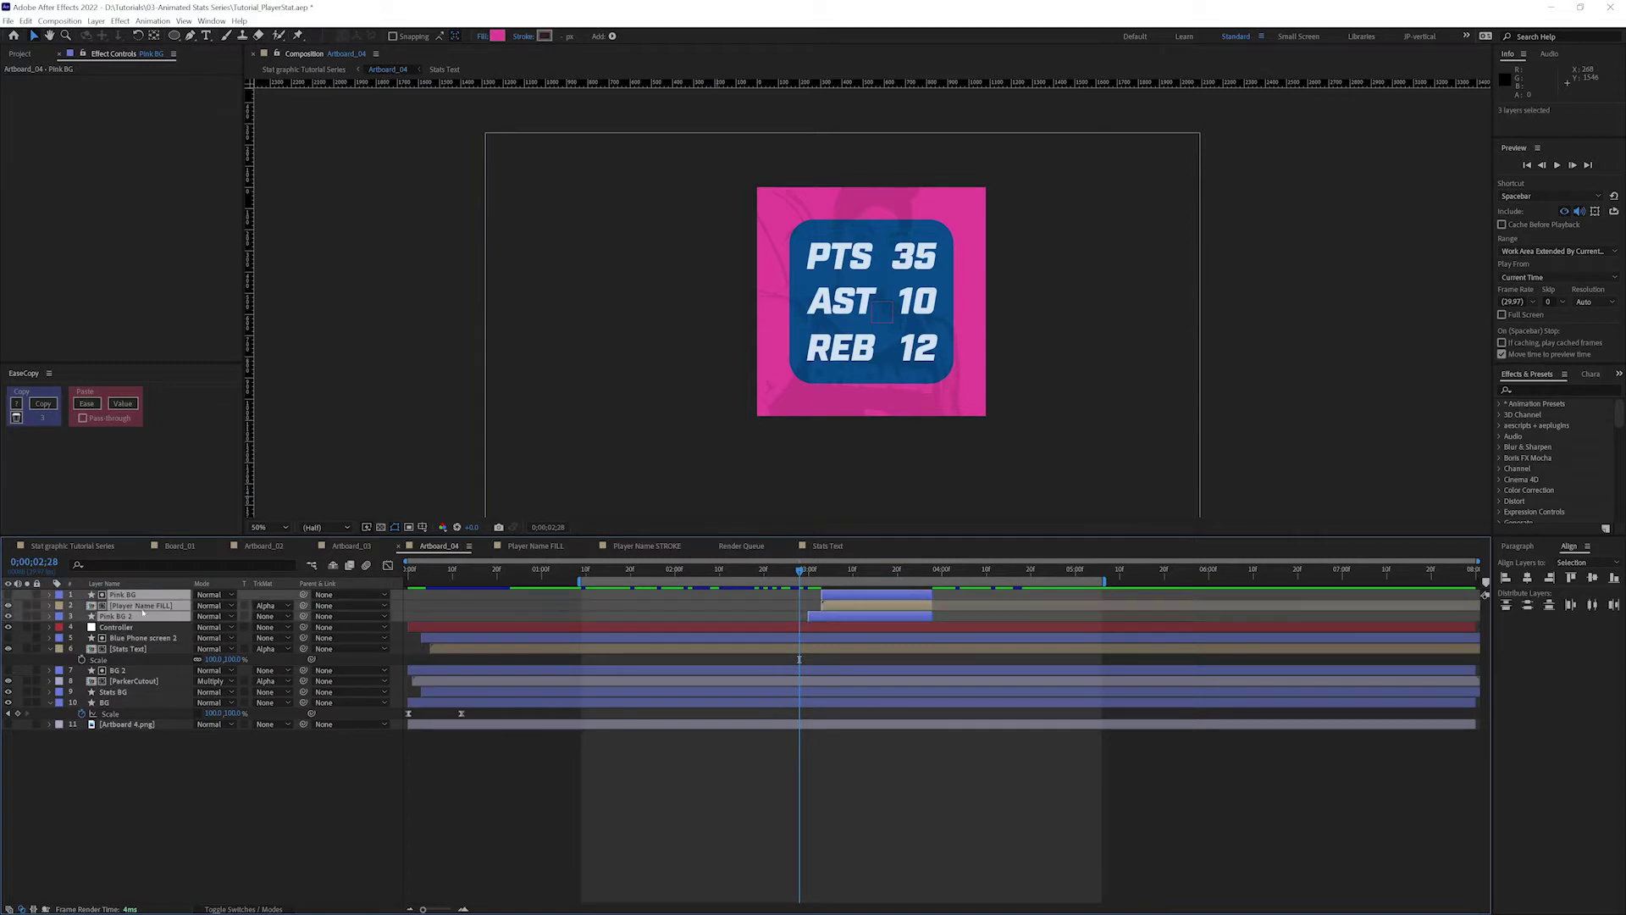
key(ctrl+bracketleft)
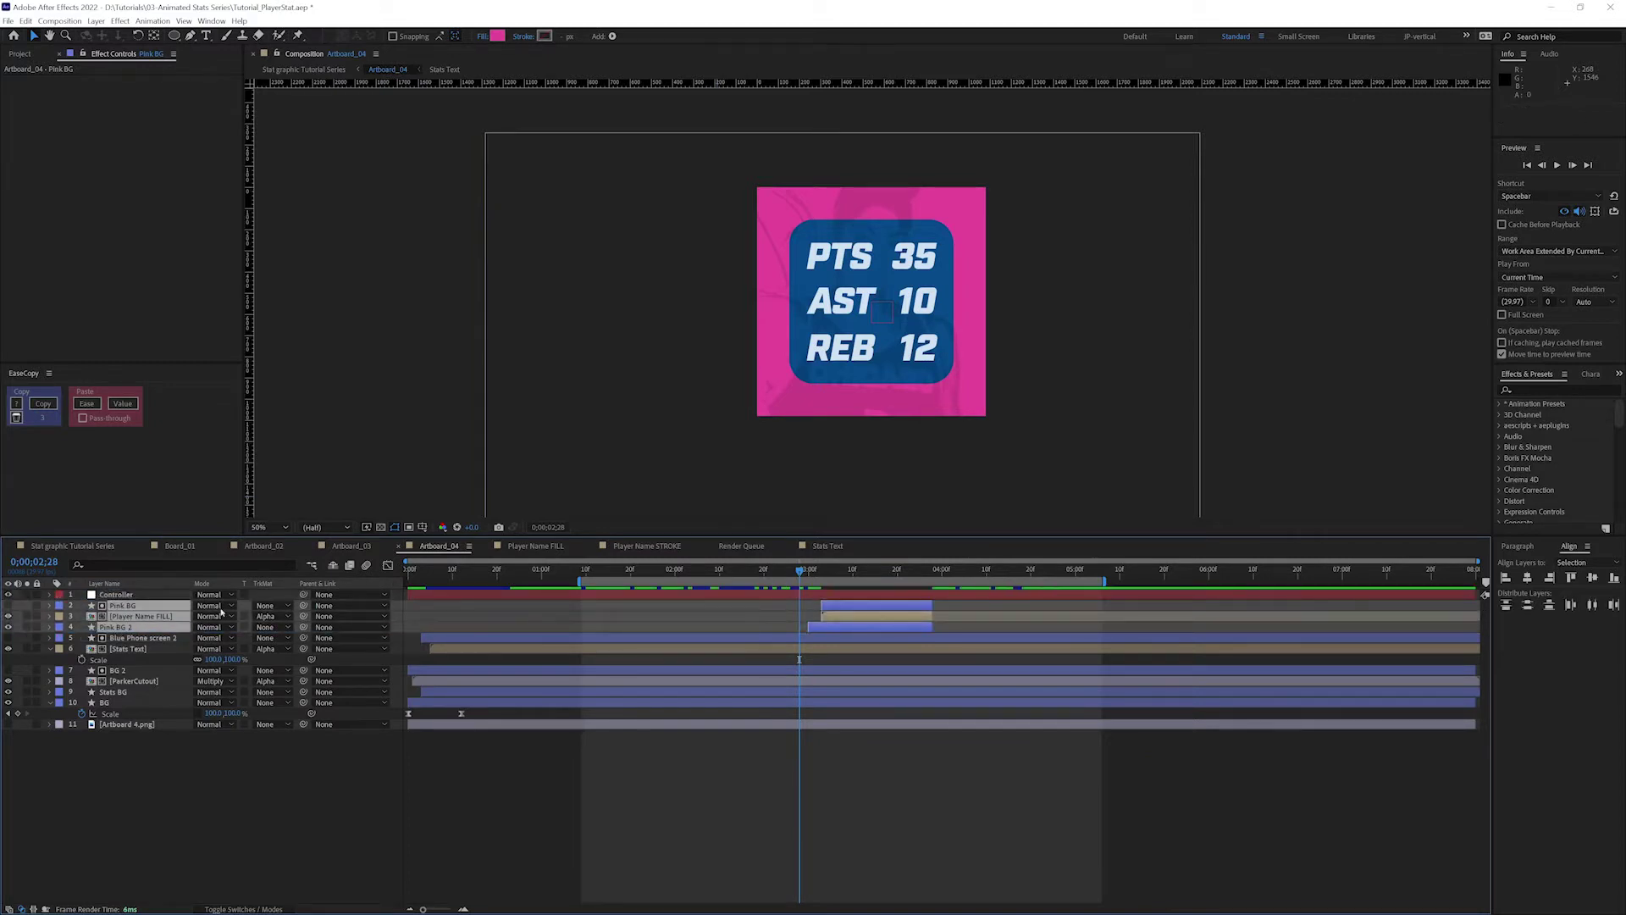
click(50, 546)
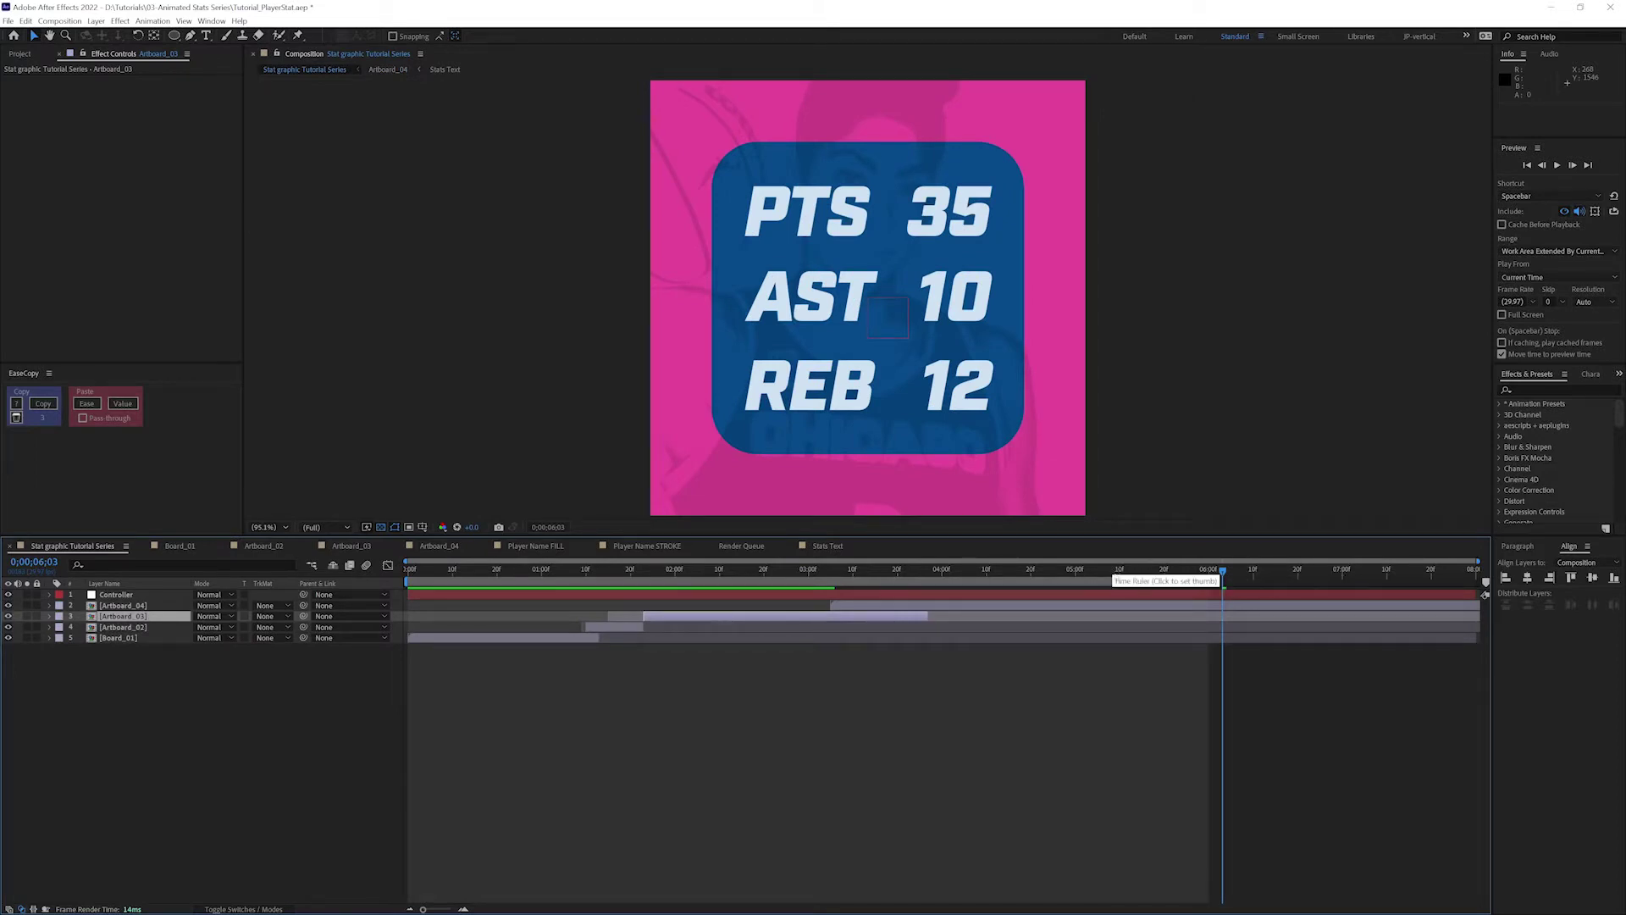
Slide the three pink layers in Artboard_04 earlier, checking the transition at 0;00;05;20 in the main comp.
click(1163, 570)
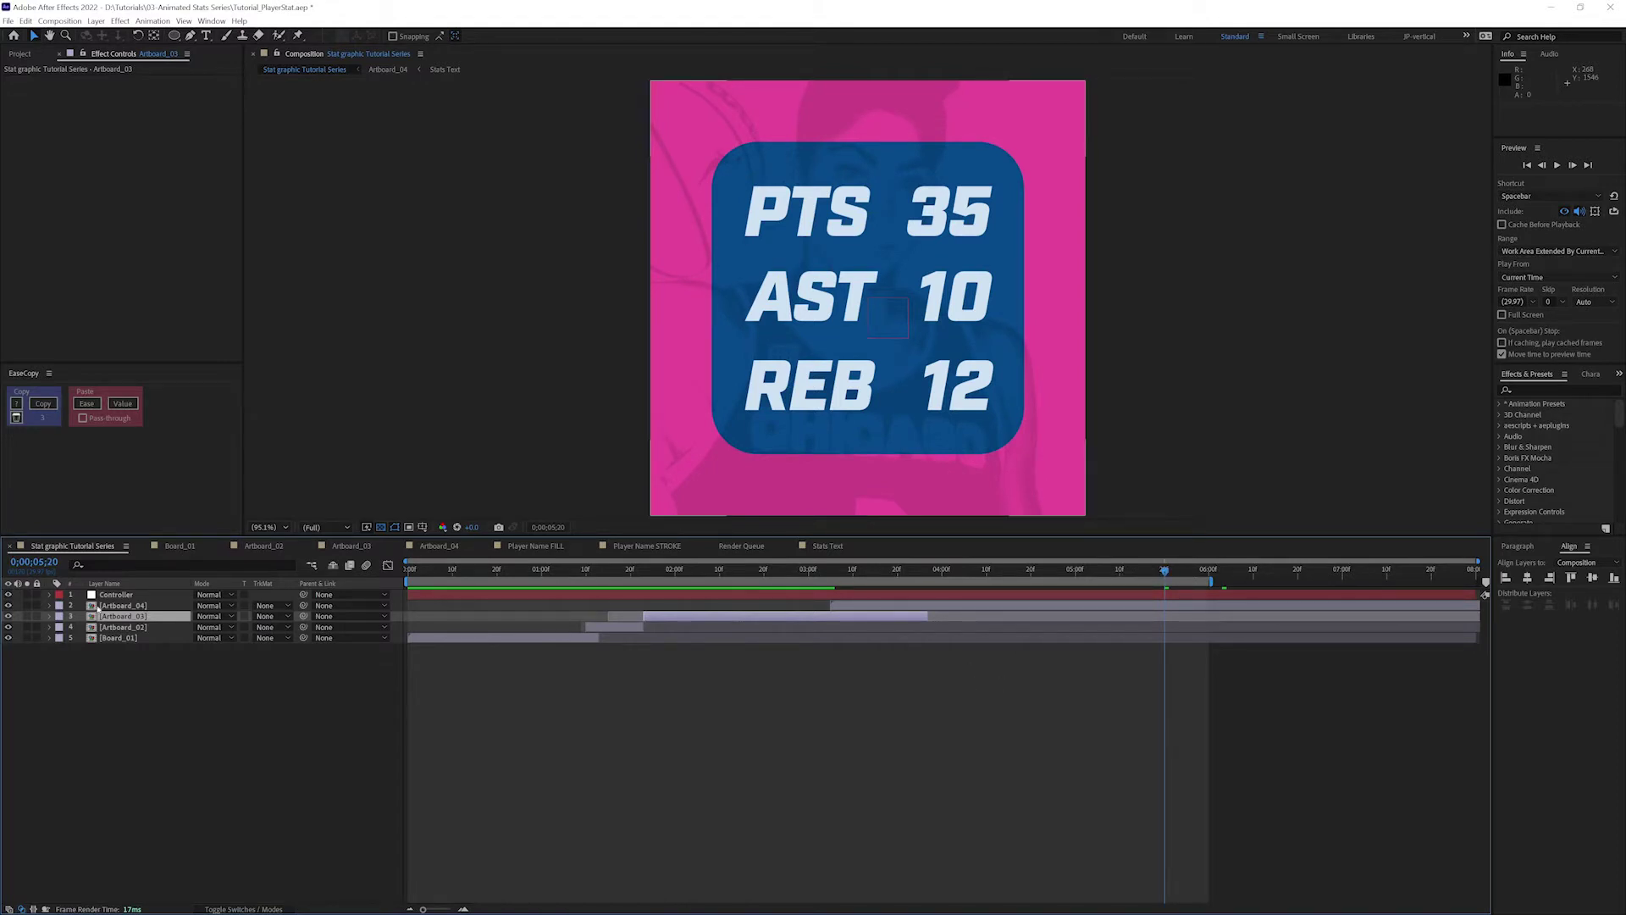
double_click(118, 606)
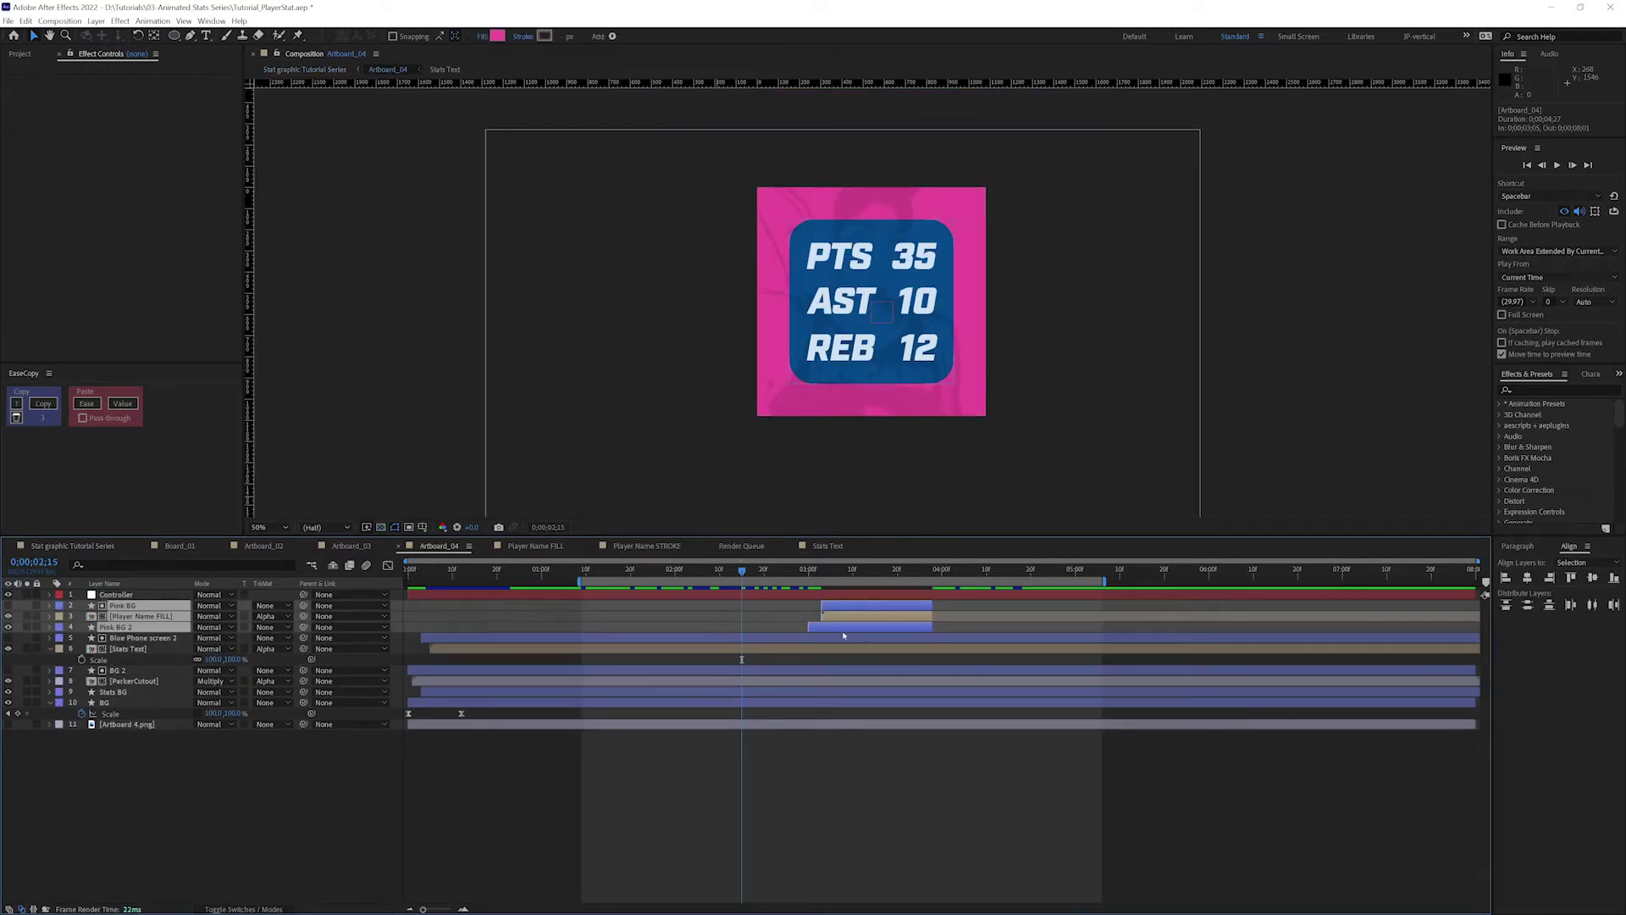
drag(842, 631, 769, 631)
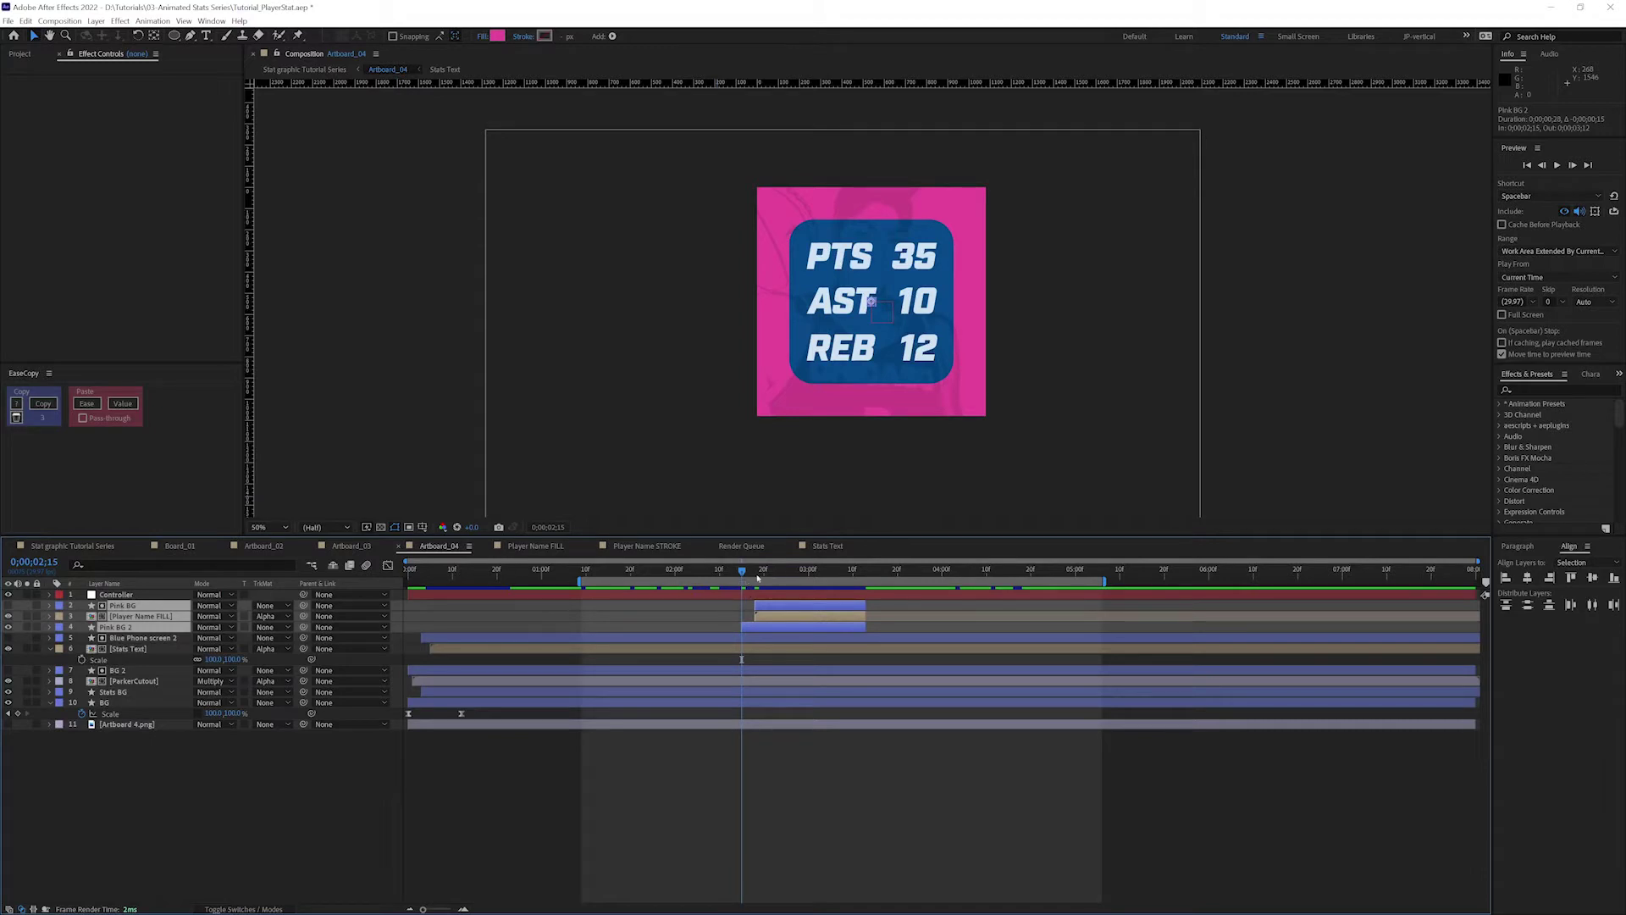
click(96, 549)
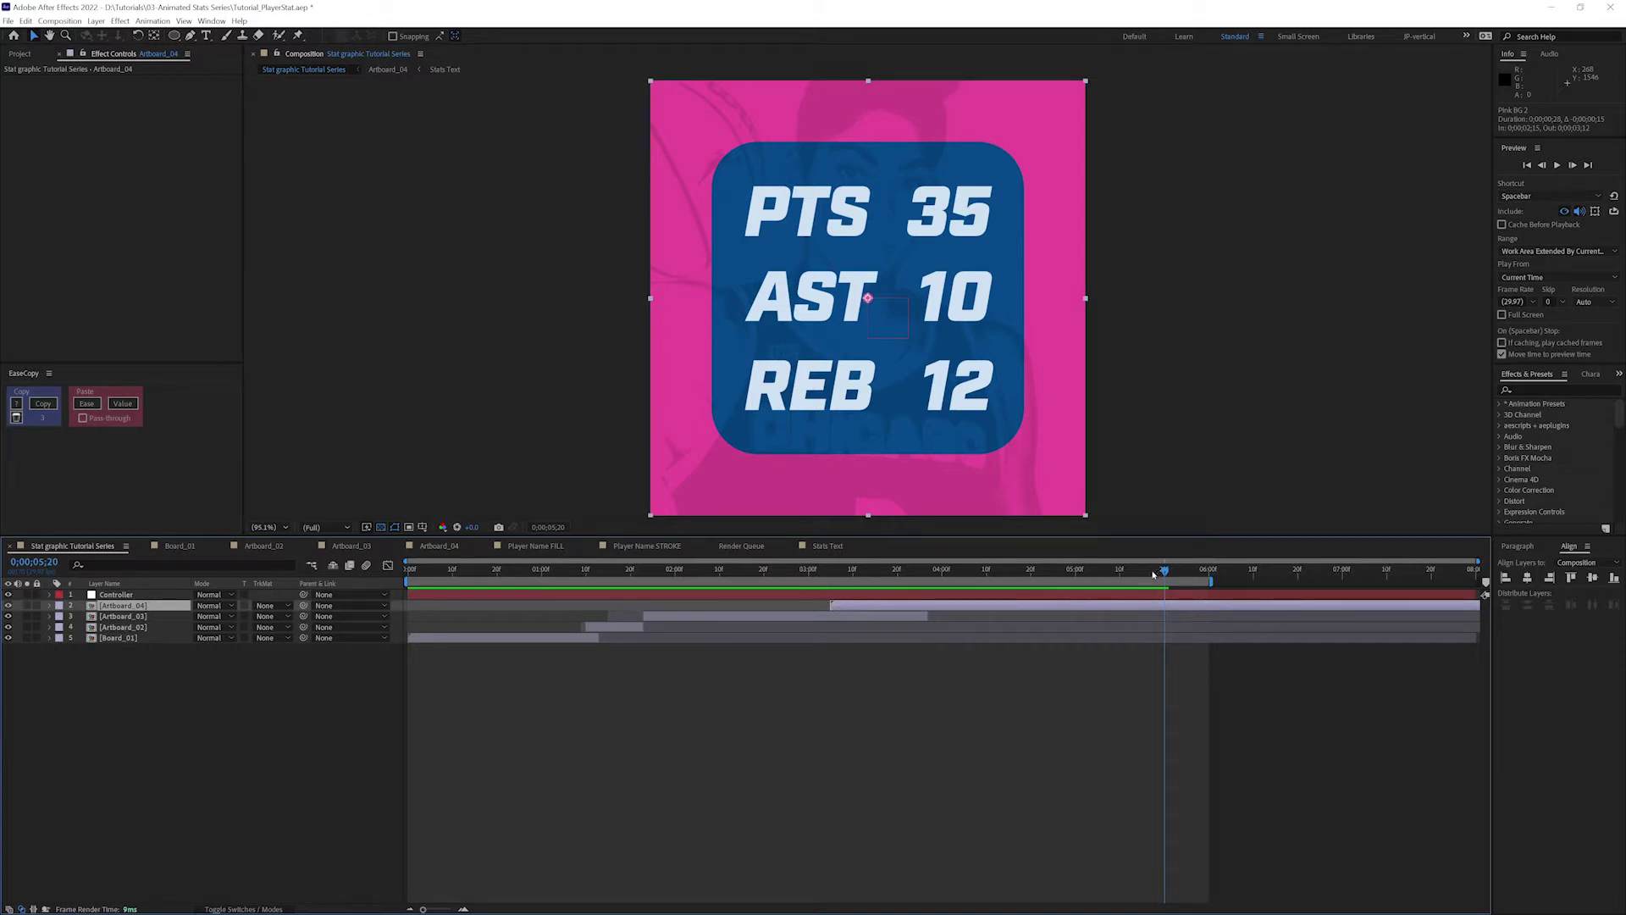
click(434, 549)
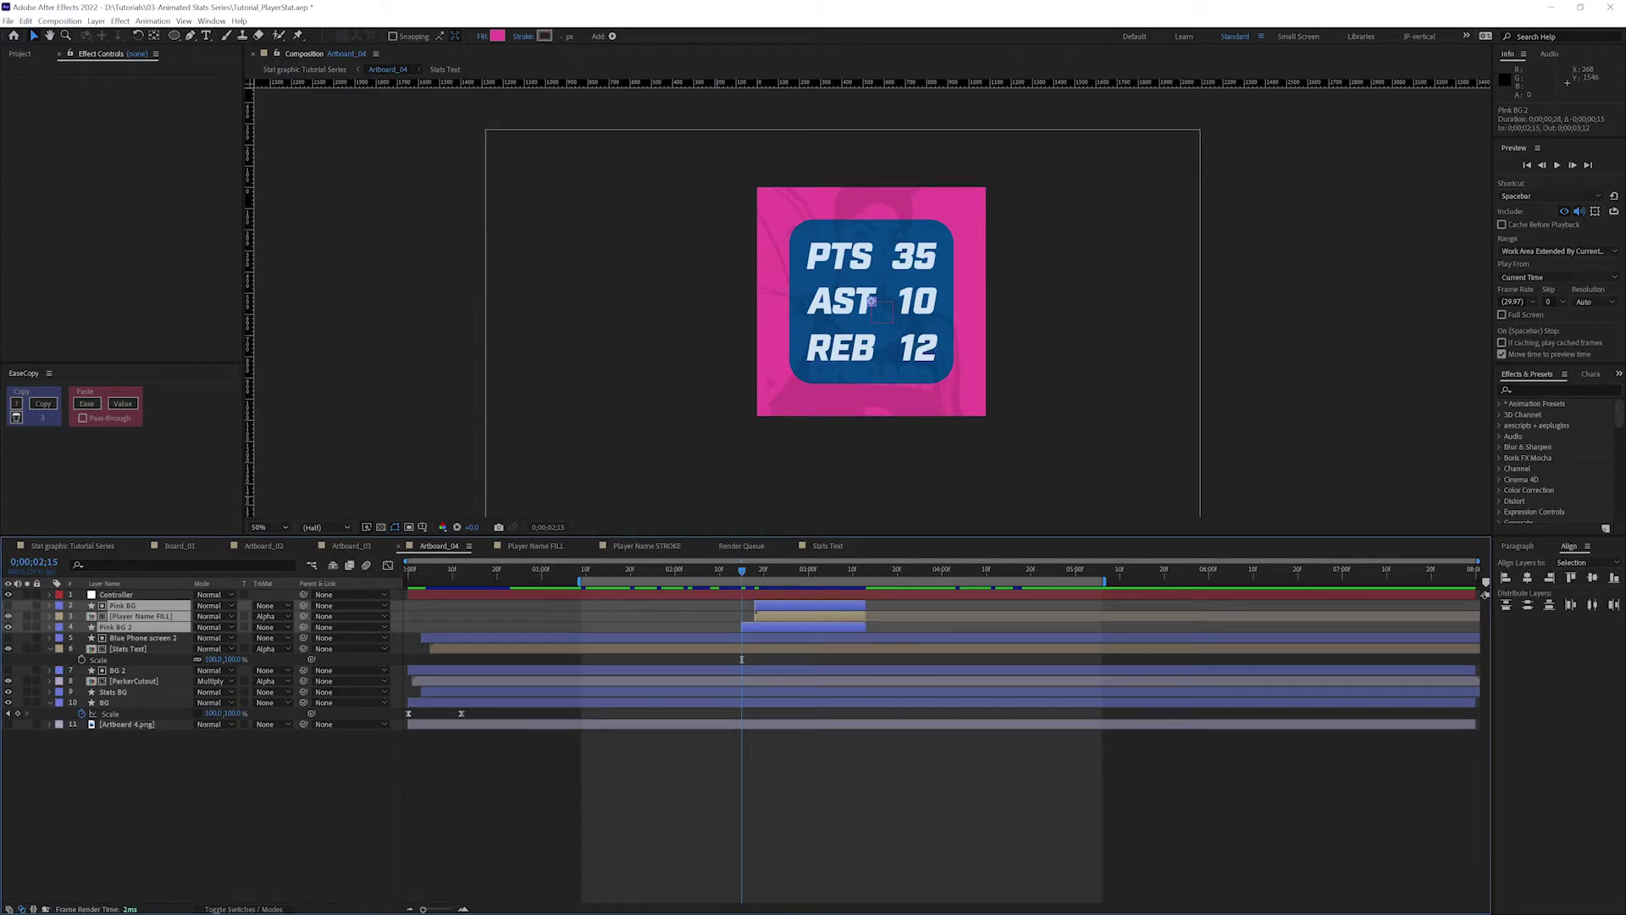
click(701, 774)
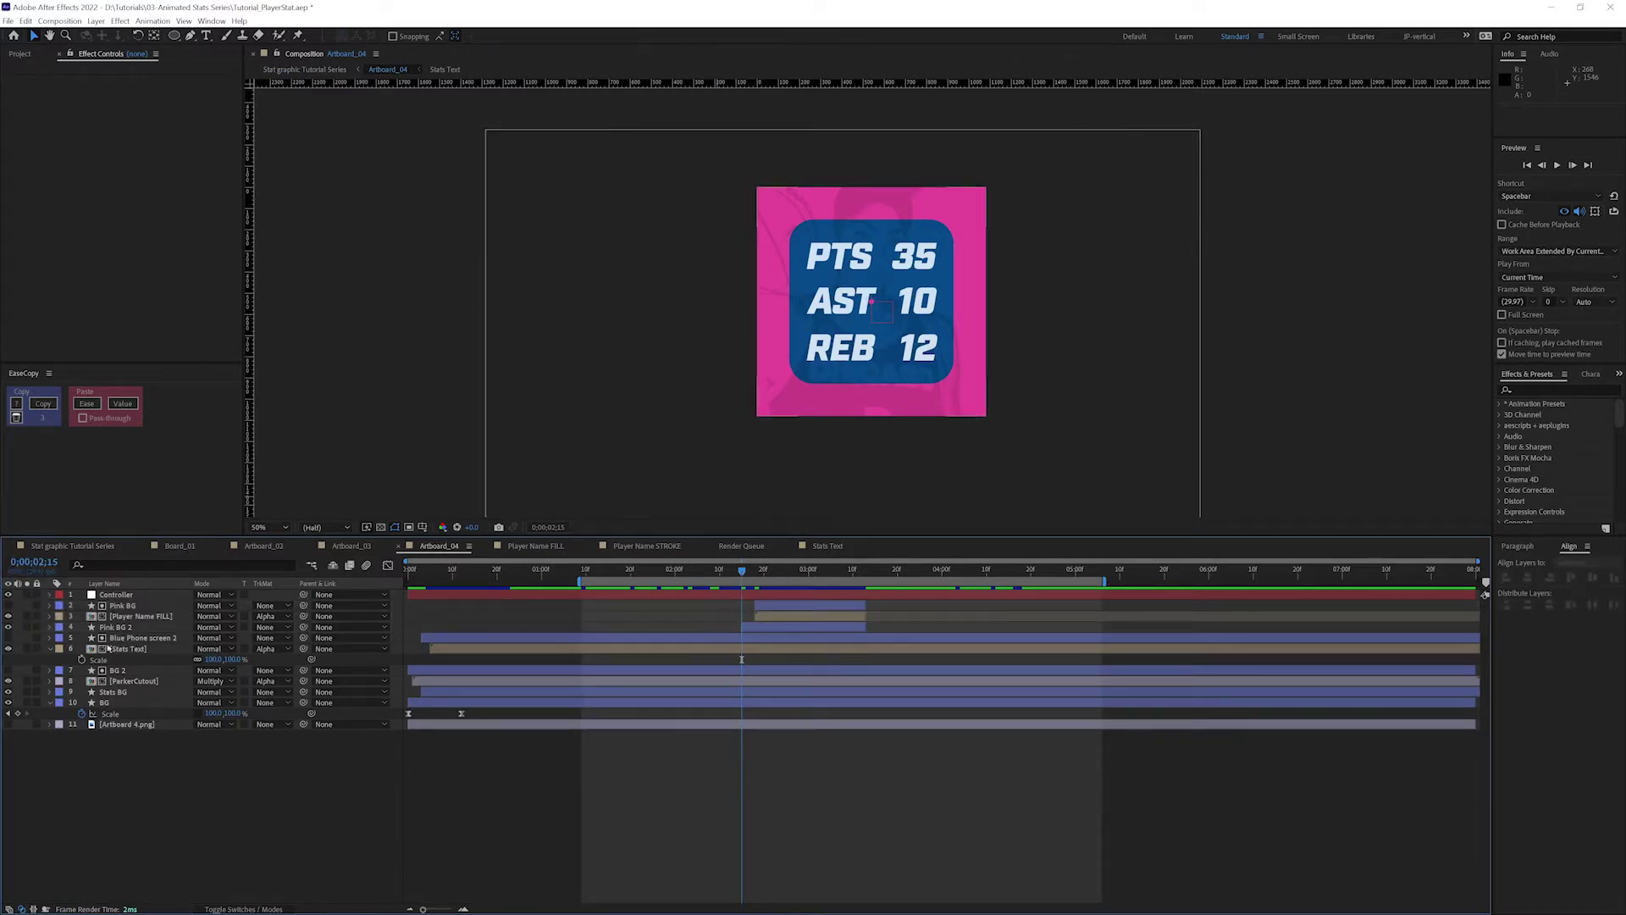
key(Page_Up)
click(179, 546)
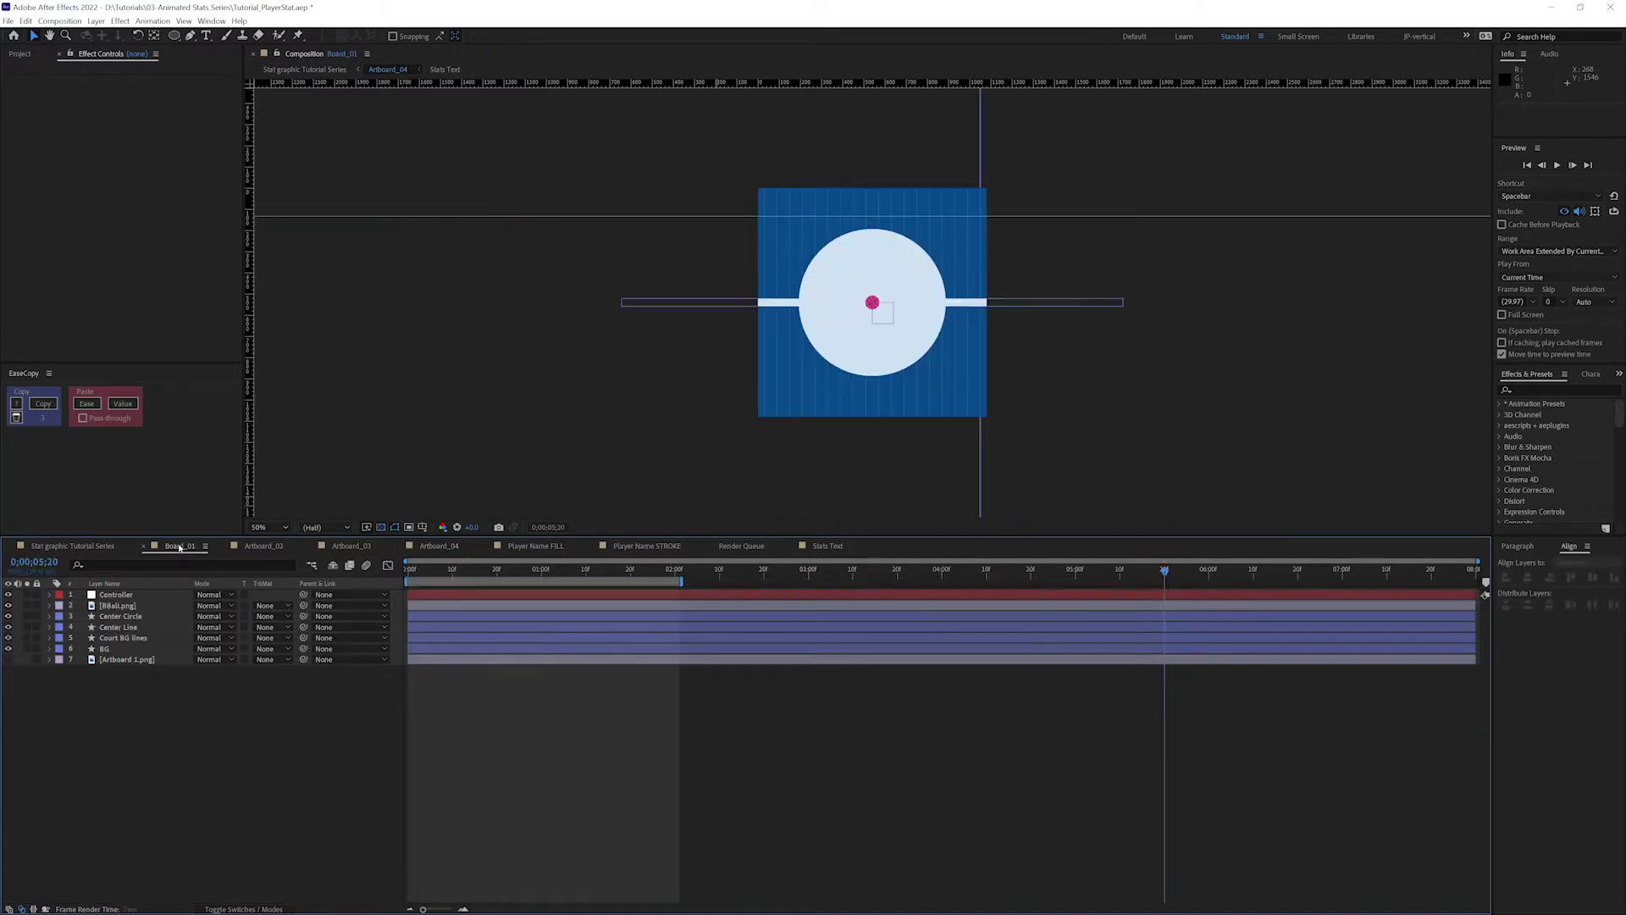
mouse_move(436, 570)
mouse_down()
mouse_move(490, 569)
mouse_move(407, 573)
mouse_up()
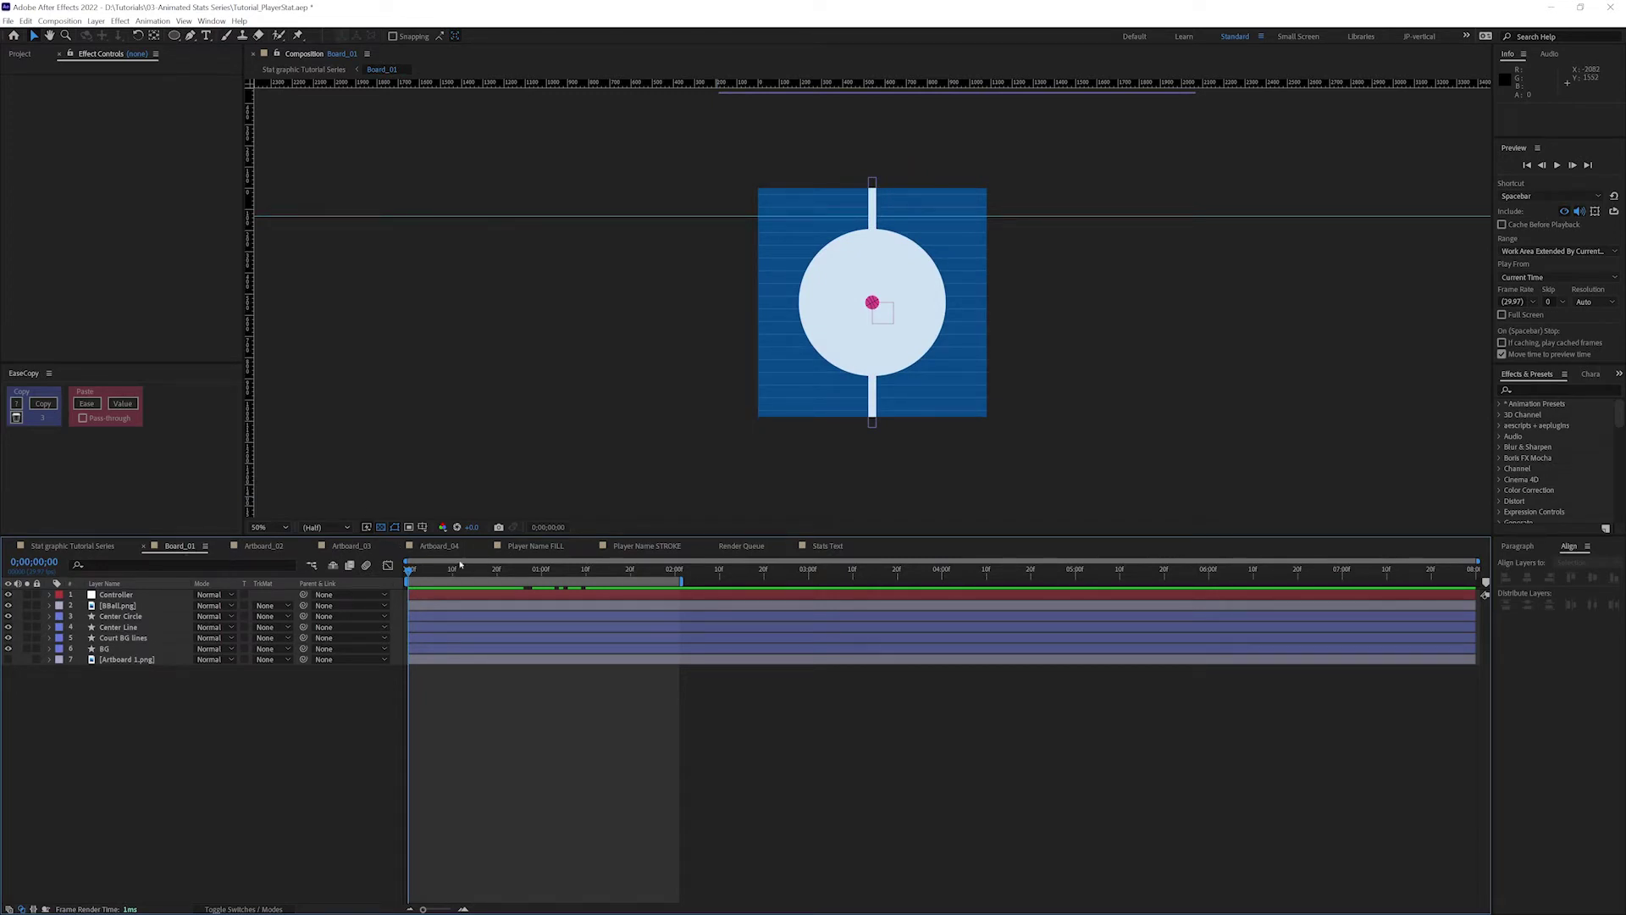
click(351, 547)
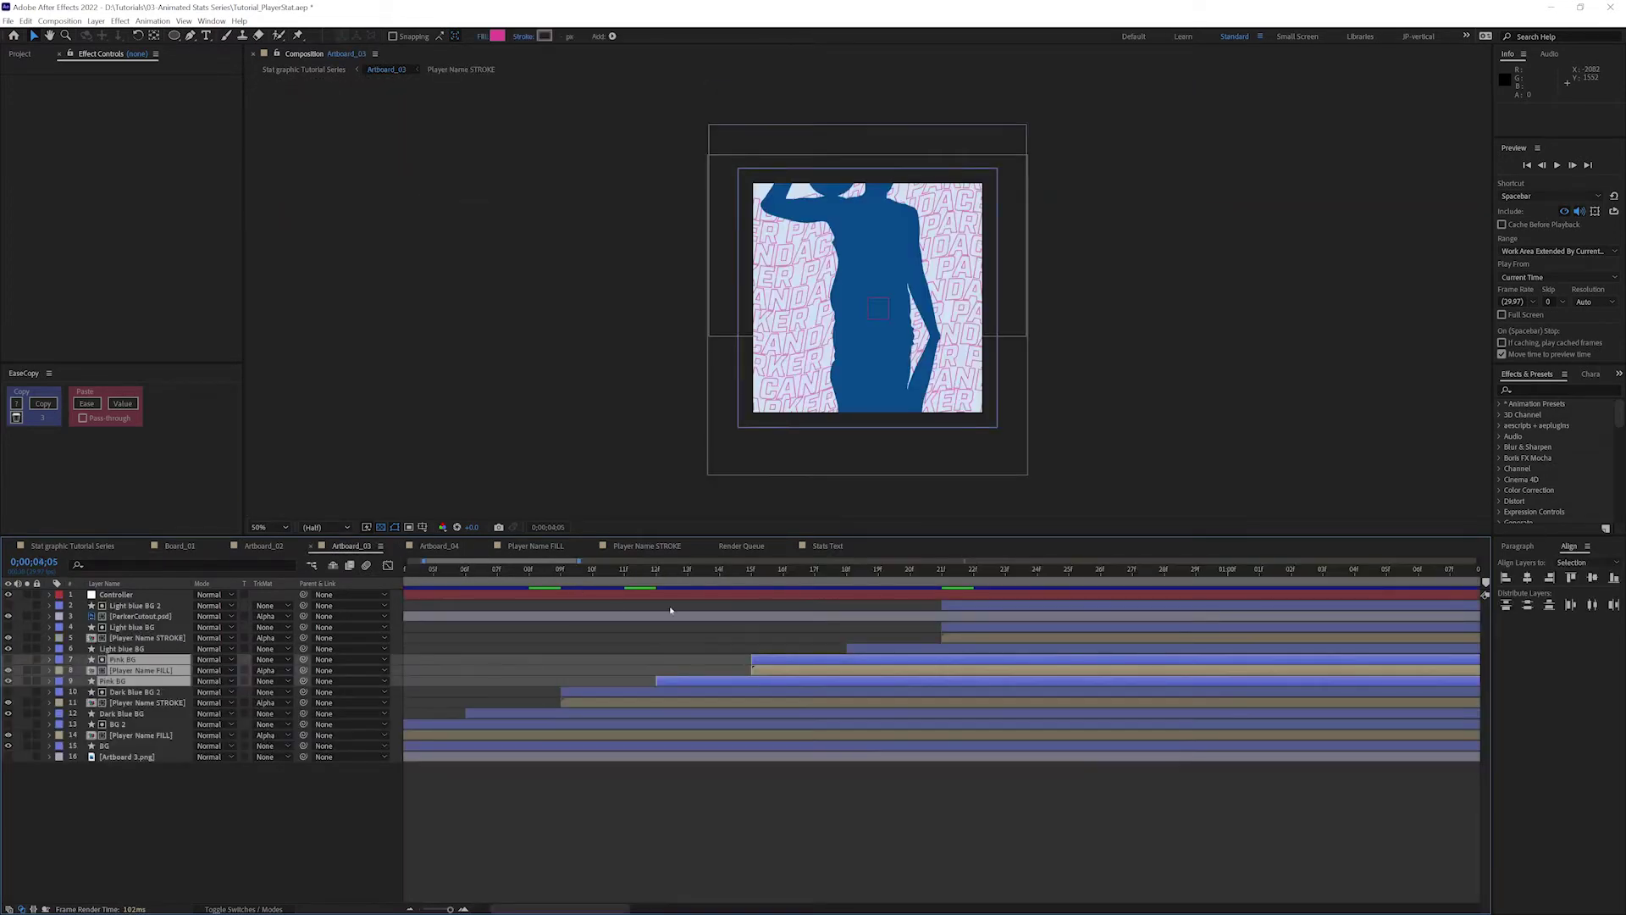
click(720, 570)
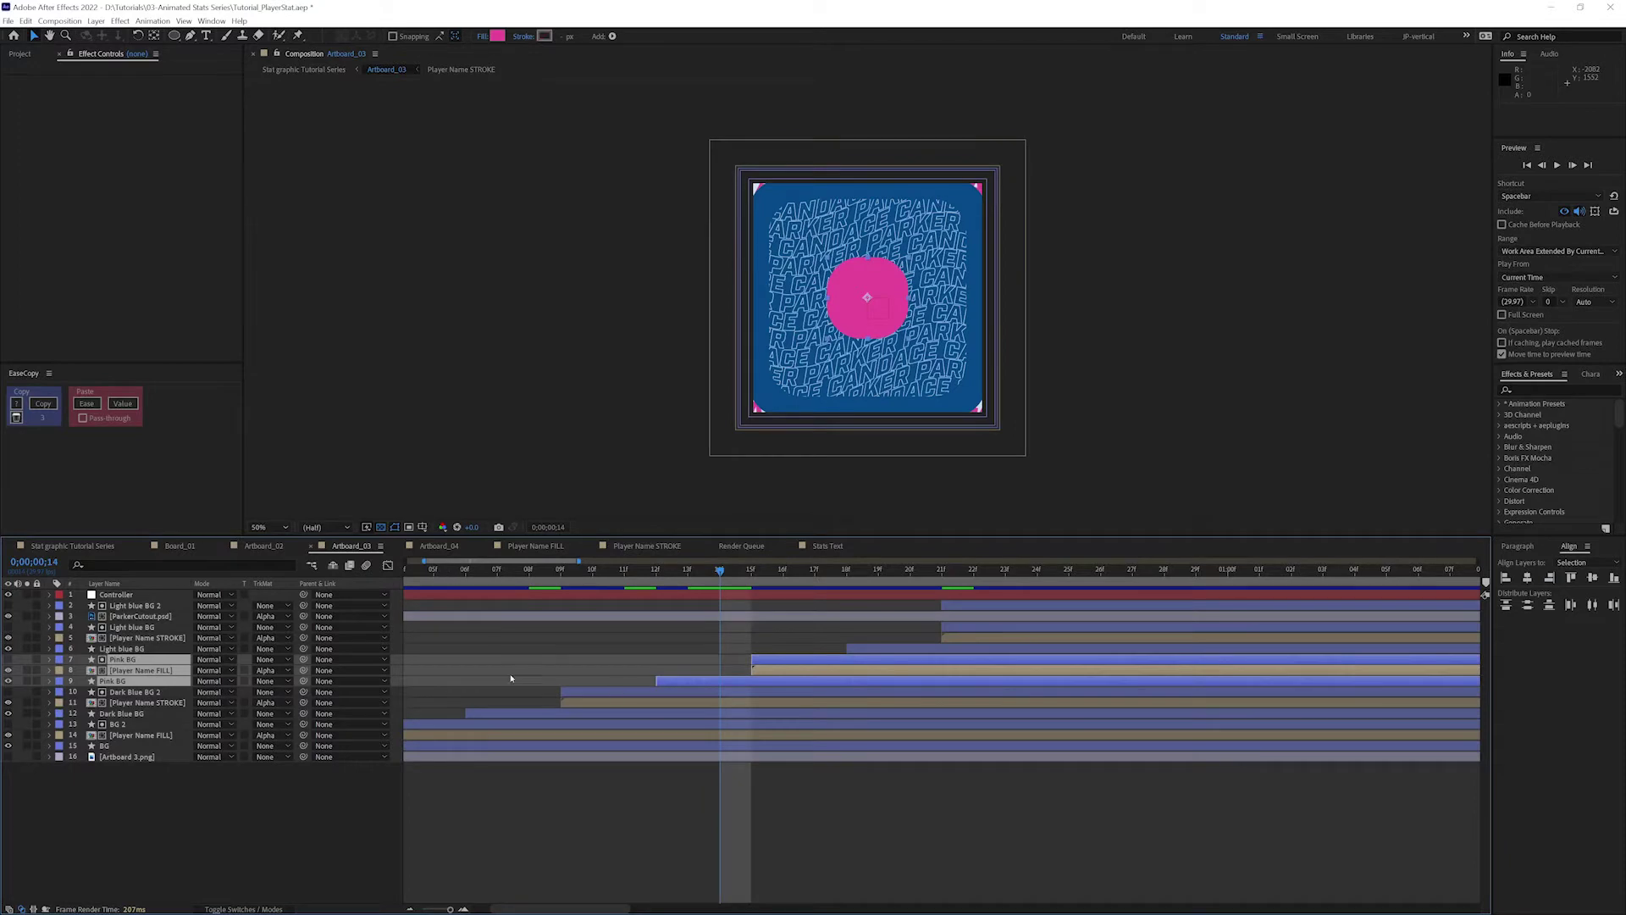
click(441, 546)
click(742, 627)
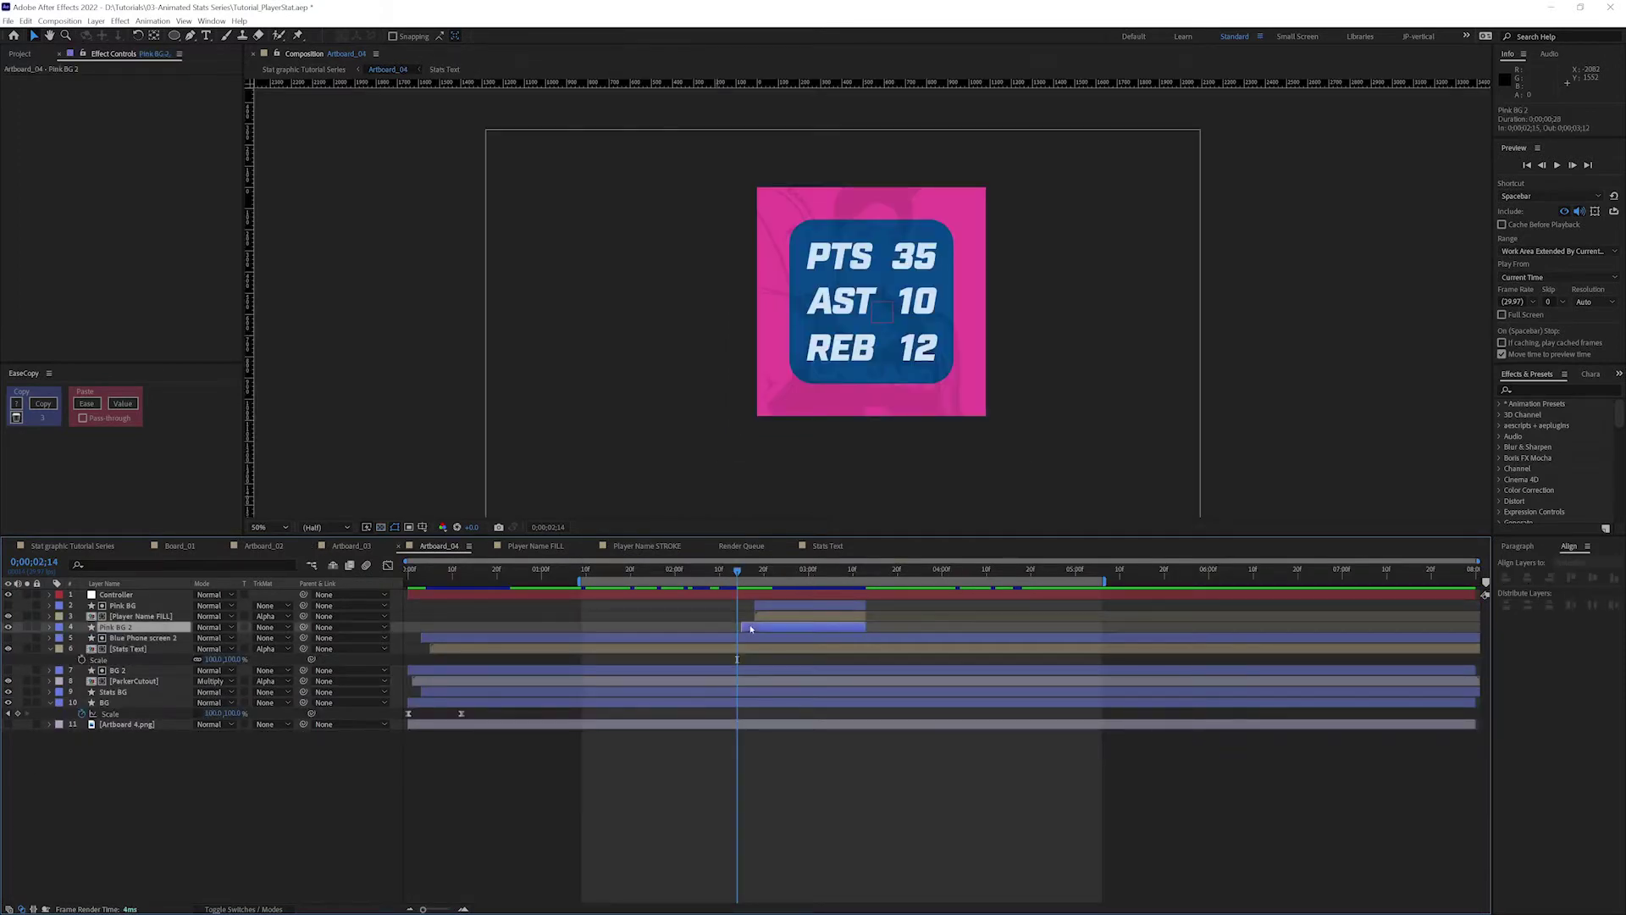
Set Pink BG 2's Rectangle Path Roundness to 1000 and preview the circle at 0;00;02;18.
ctrl+click(50, 627)
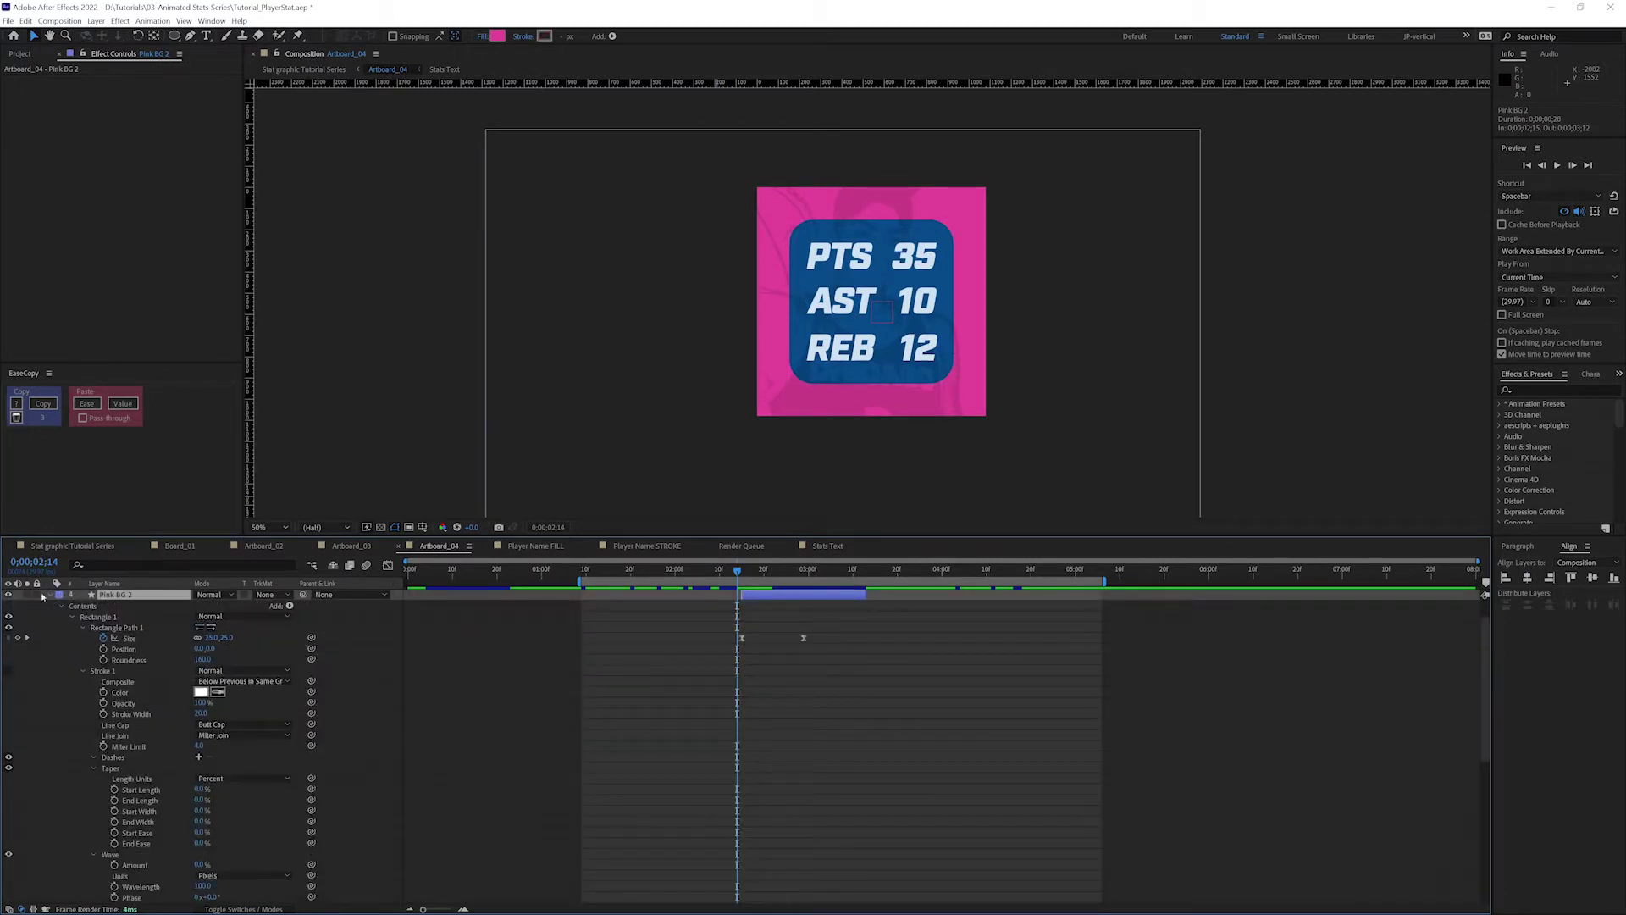
click(201, 659)
text(1000)
key(Return)
drag(738, 573, 822, 574)
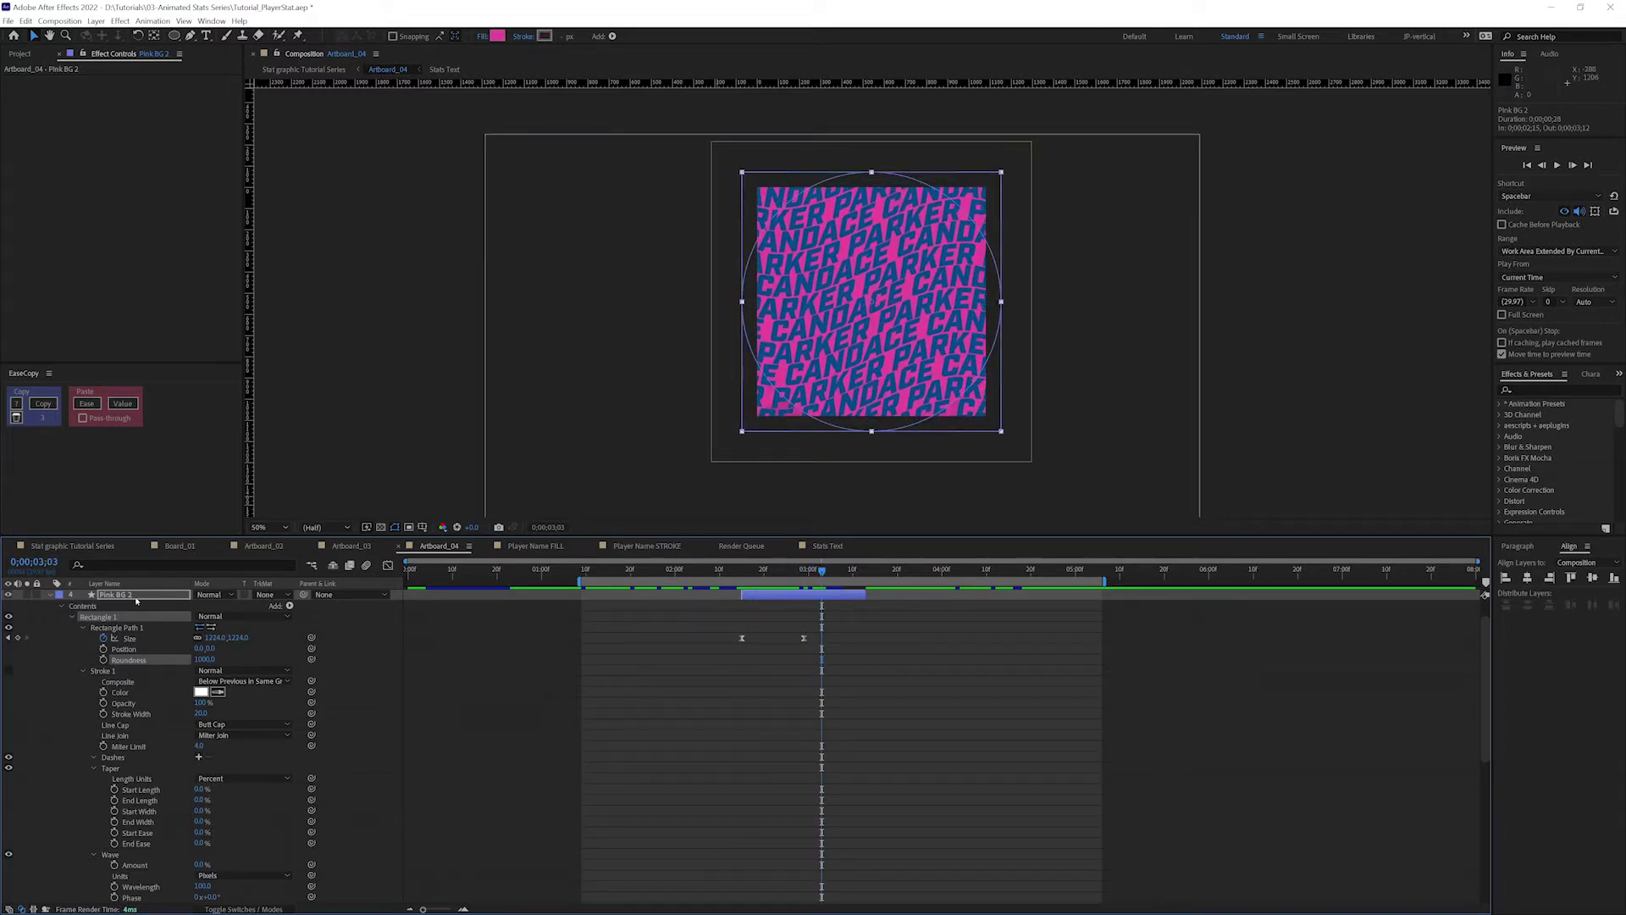
Inspect Pink BG 2's Color expression linked to the Controller layer.
scroll(131, 606, up, 2)
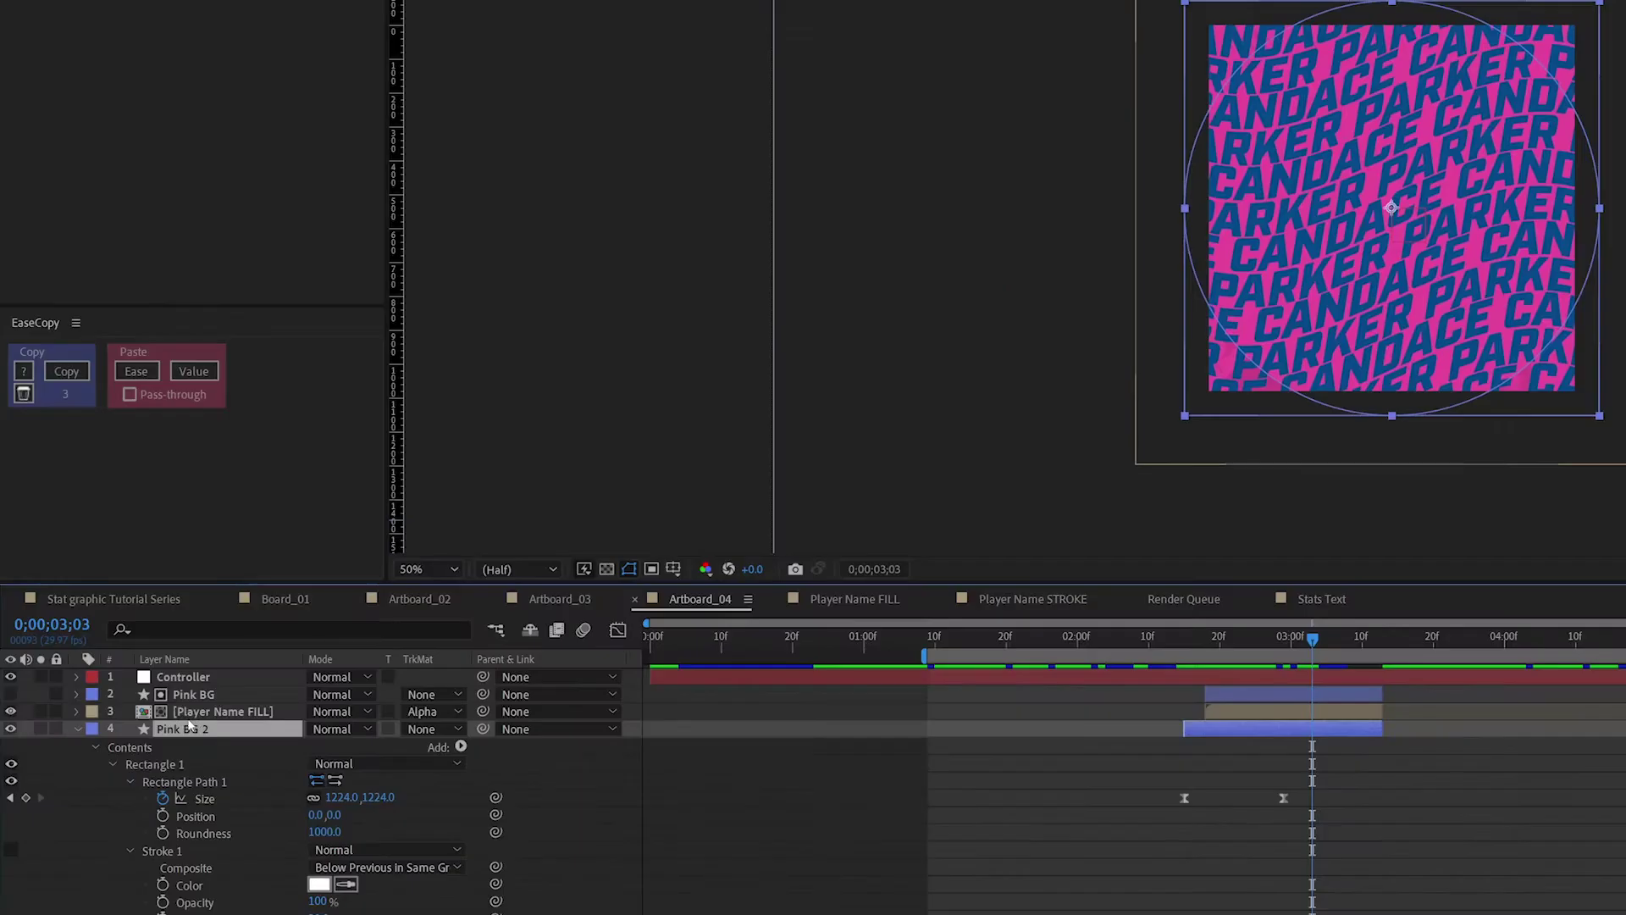
key(e)
key(e)
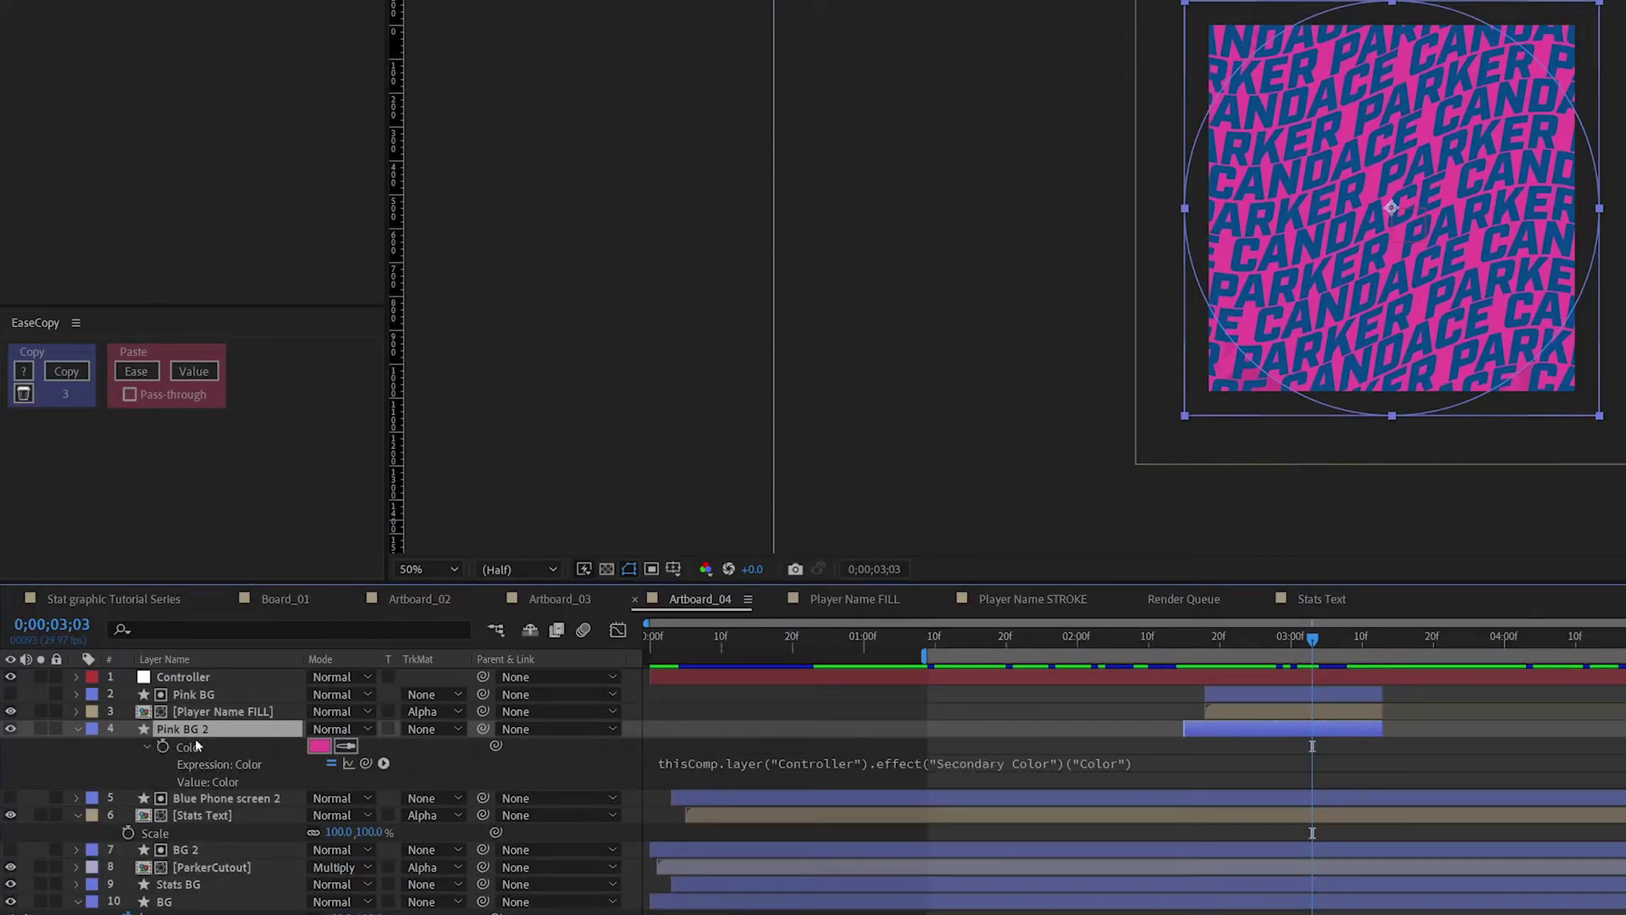
click(182, 677)
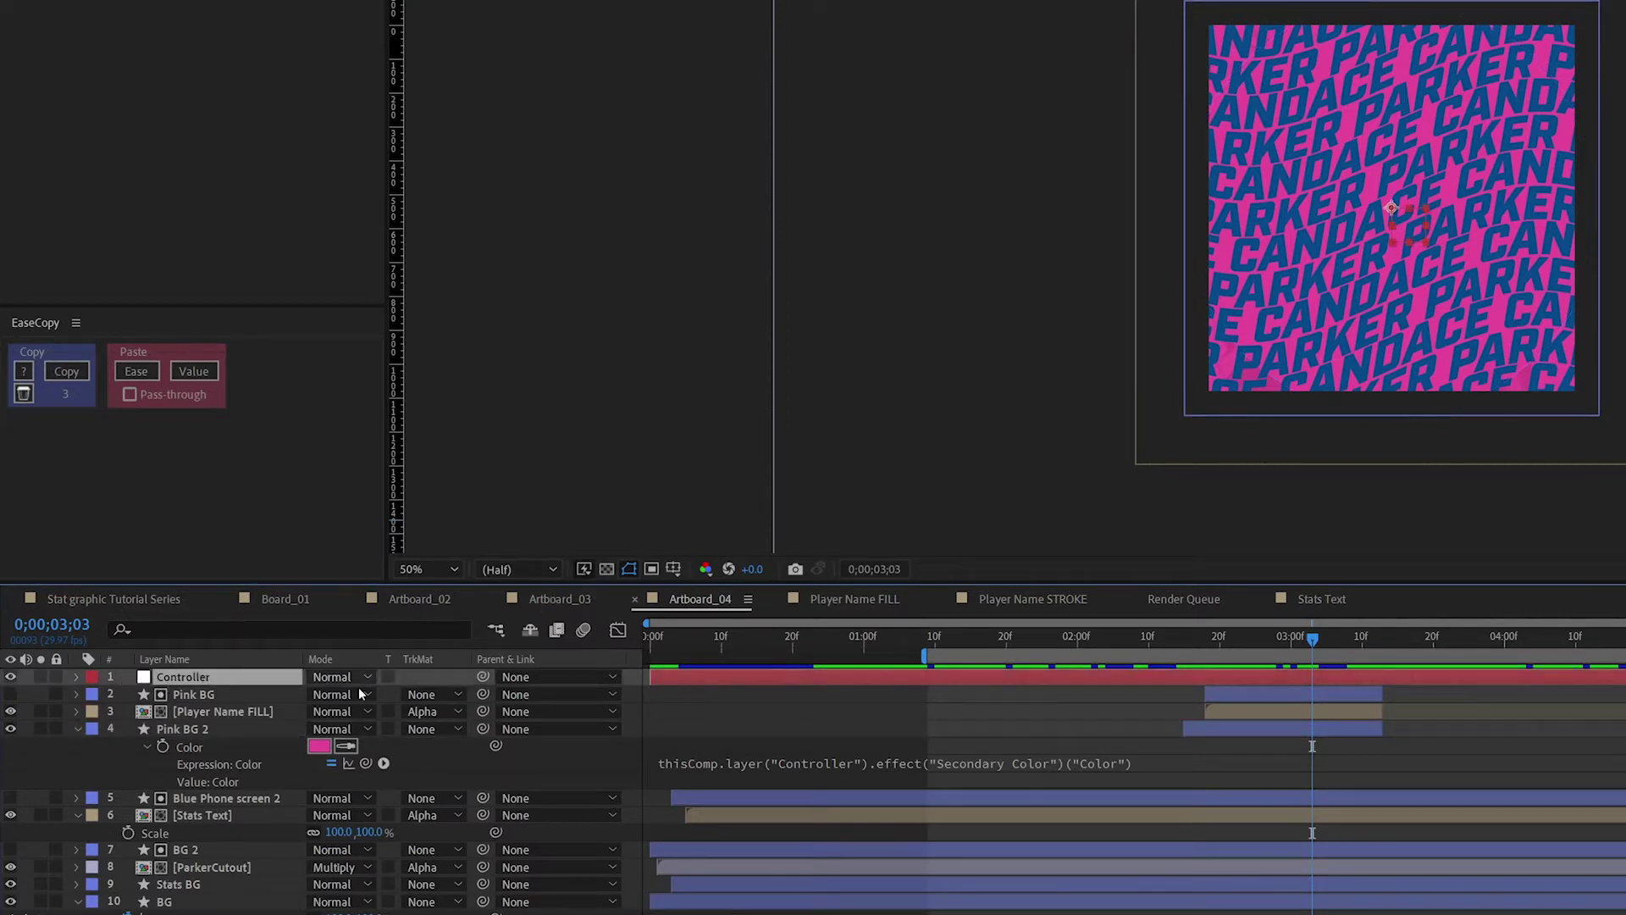
click(715, 760)
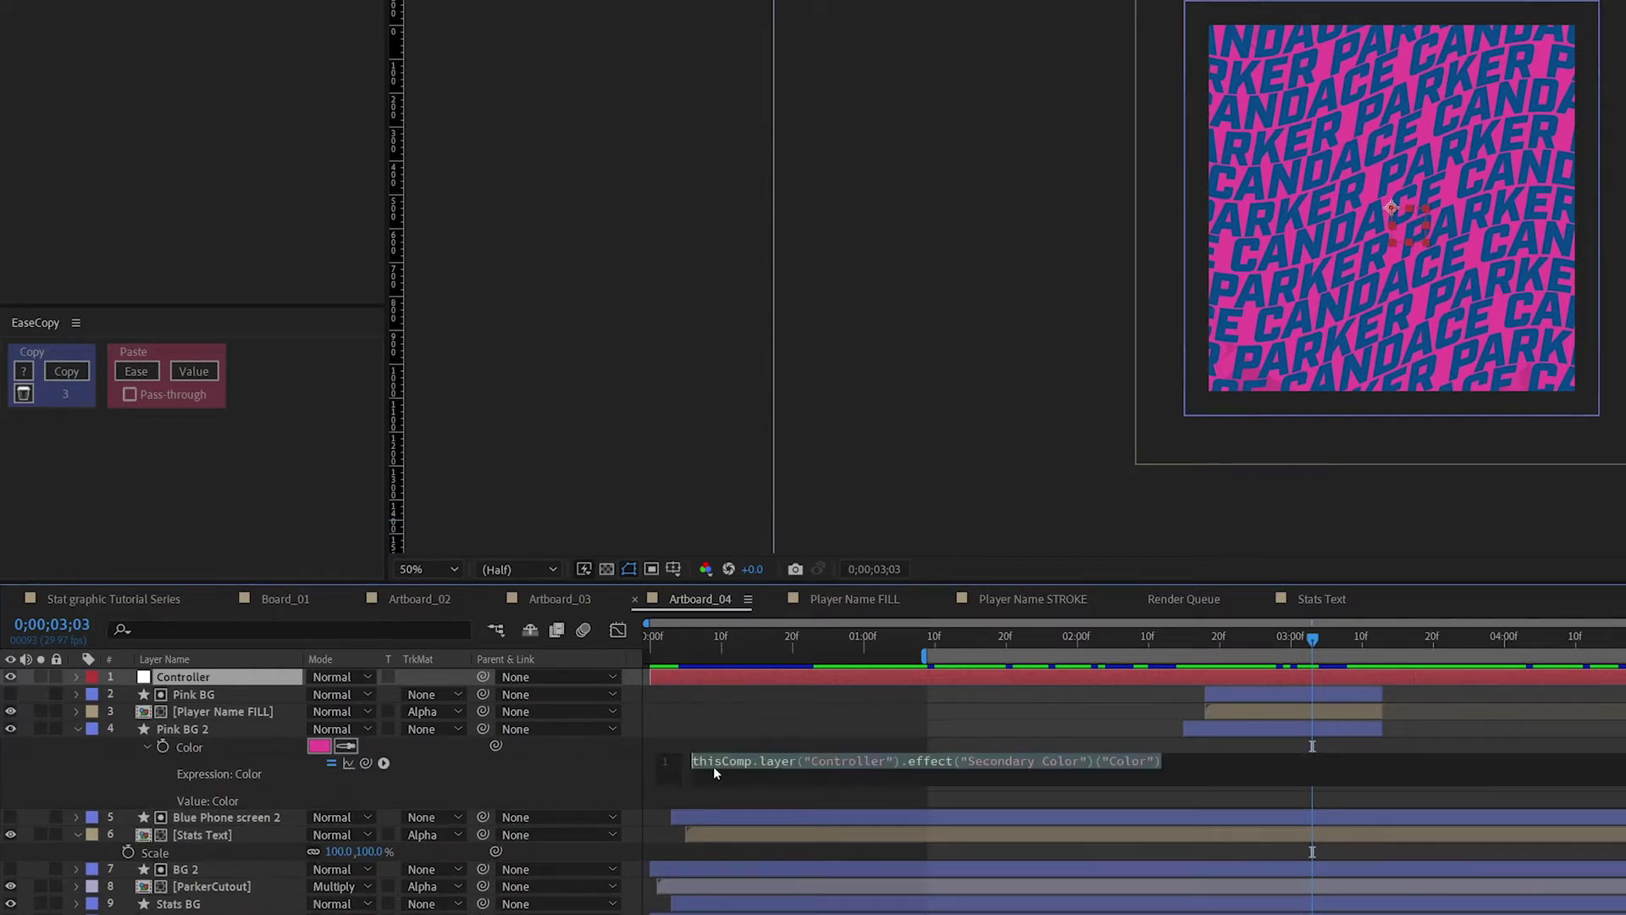
click(714, 761)
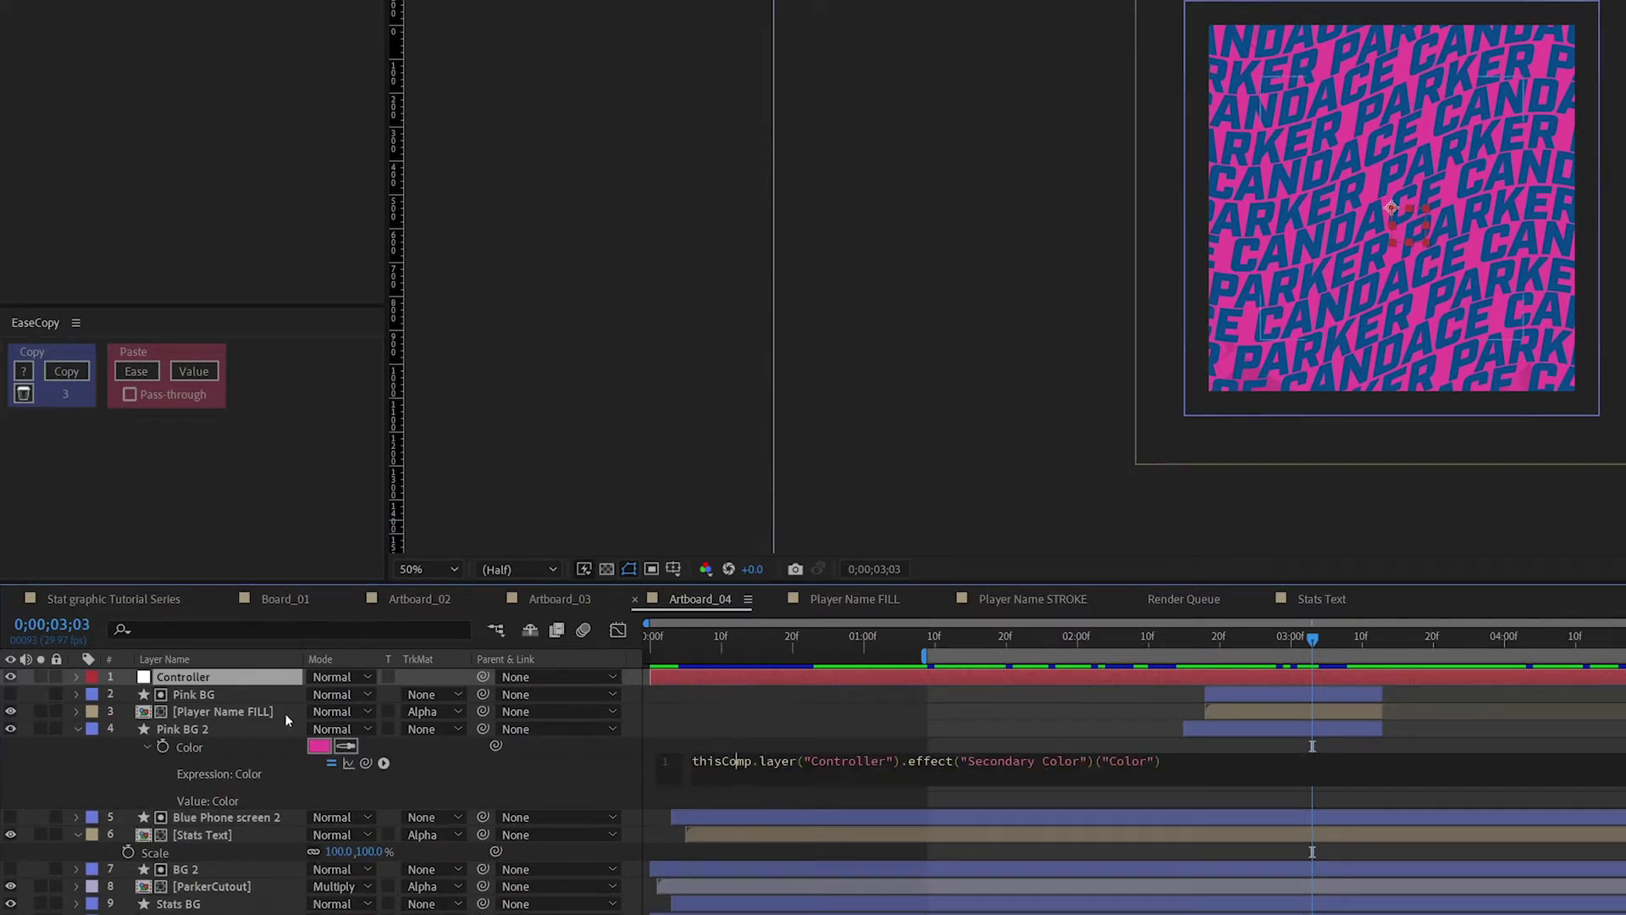
click(217, 724)
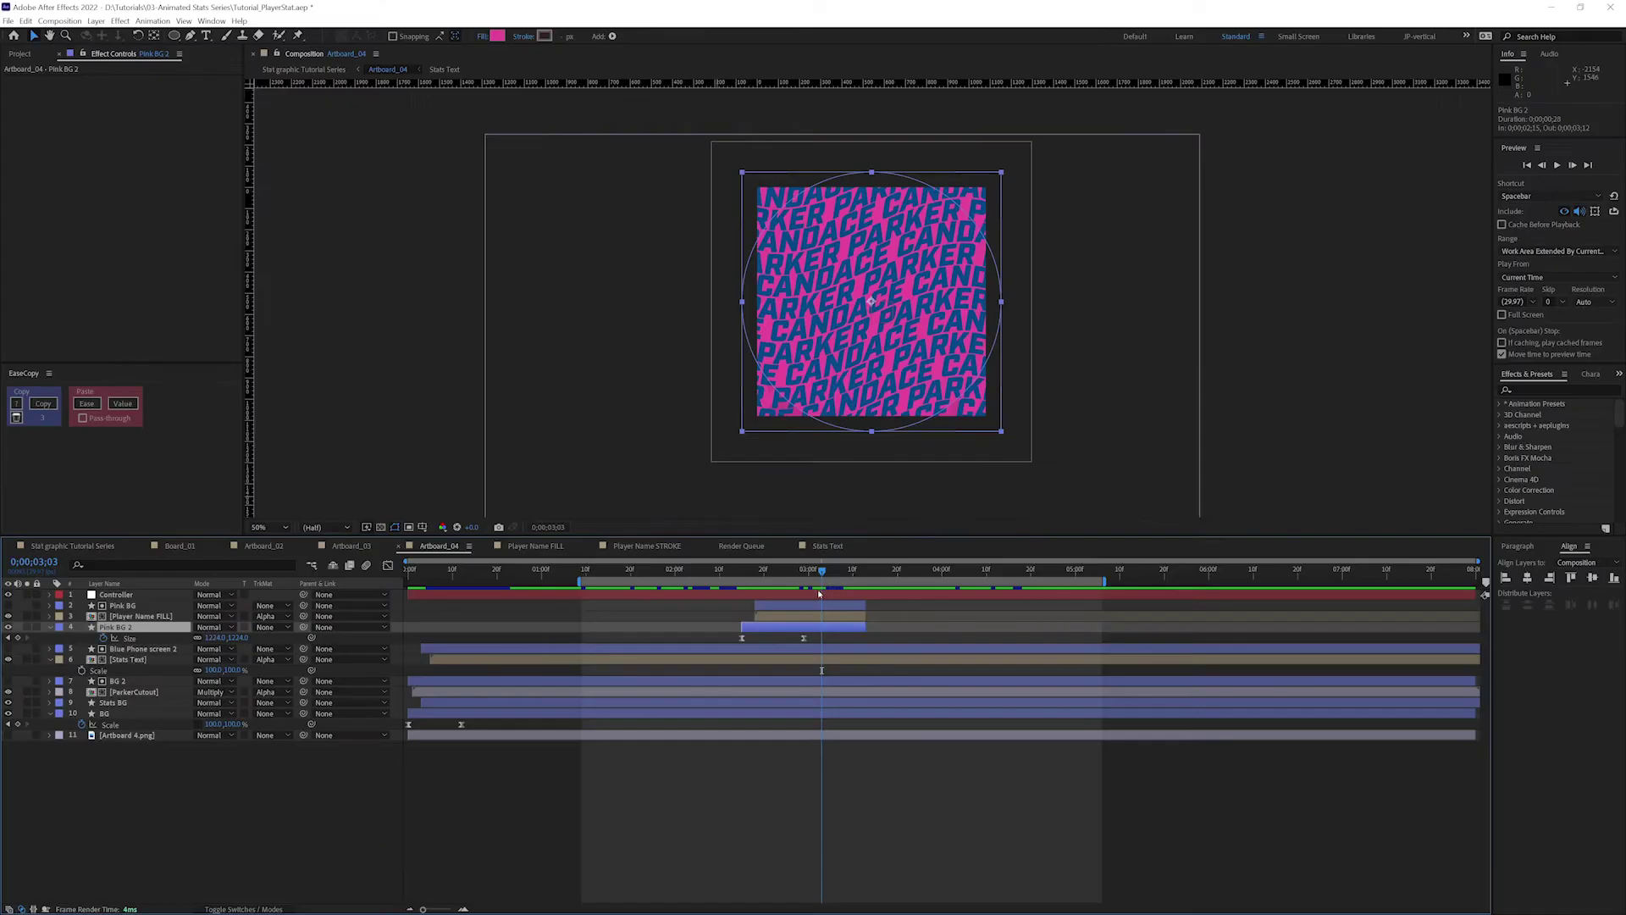
Set Pink BG 2's Size keyframe at 0;00;02;29 to 1600 and preview the circle reveal.
click(8, 639)
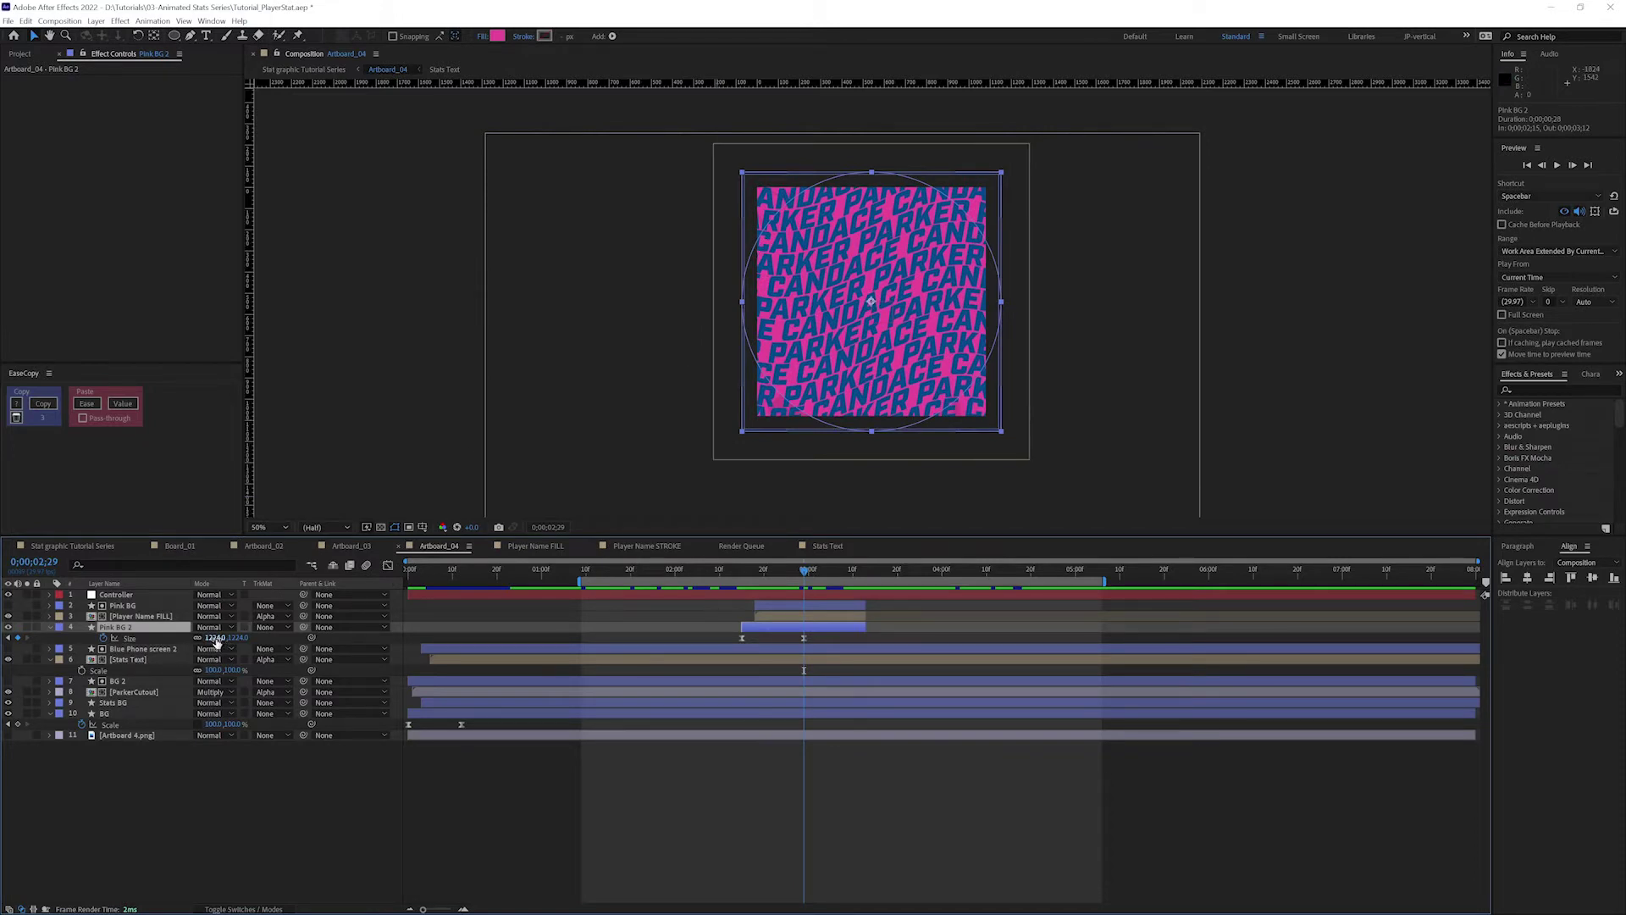
drag(222, 637, 462, 637)
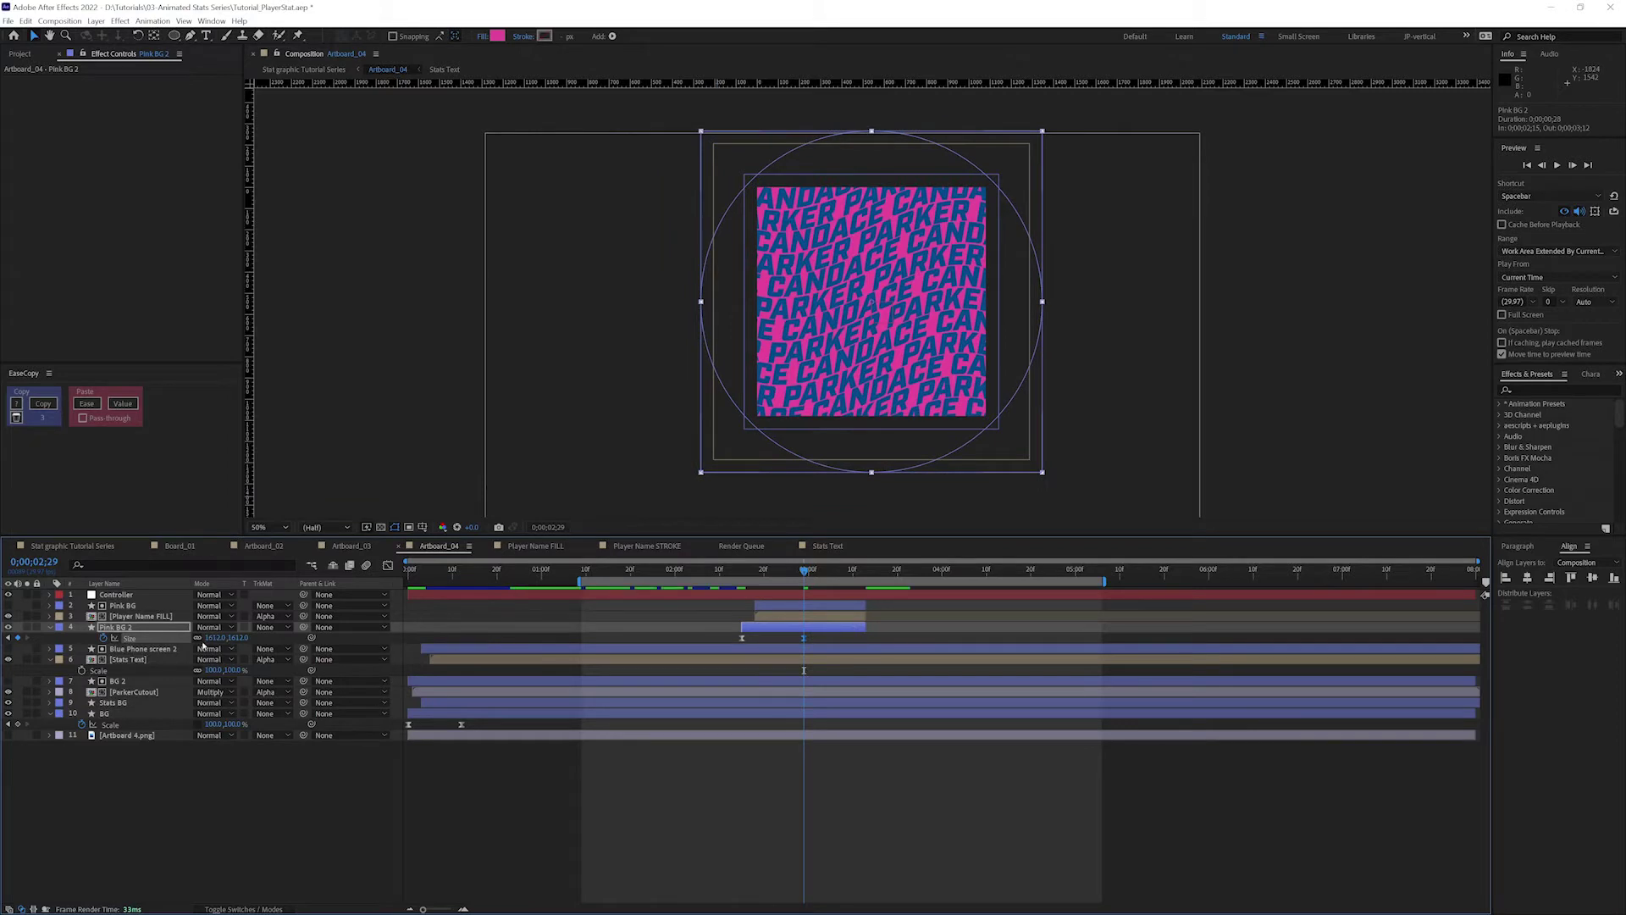
click(216, 636)
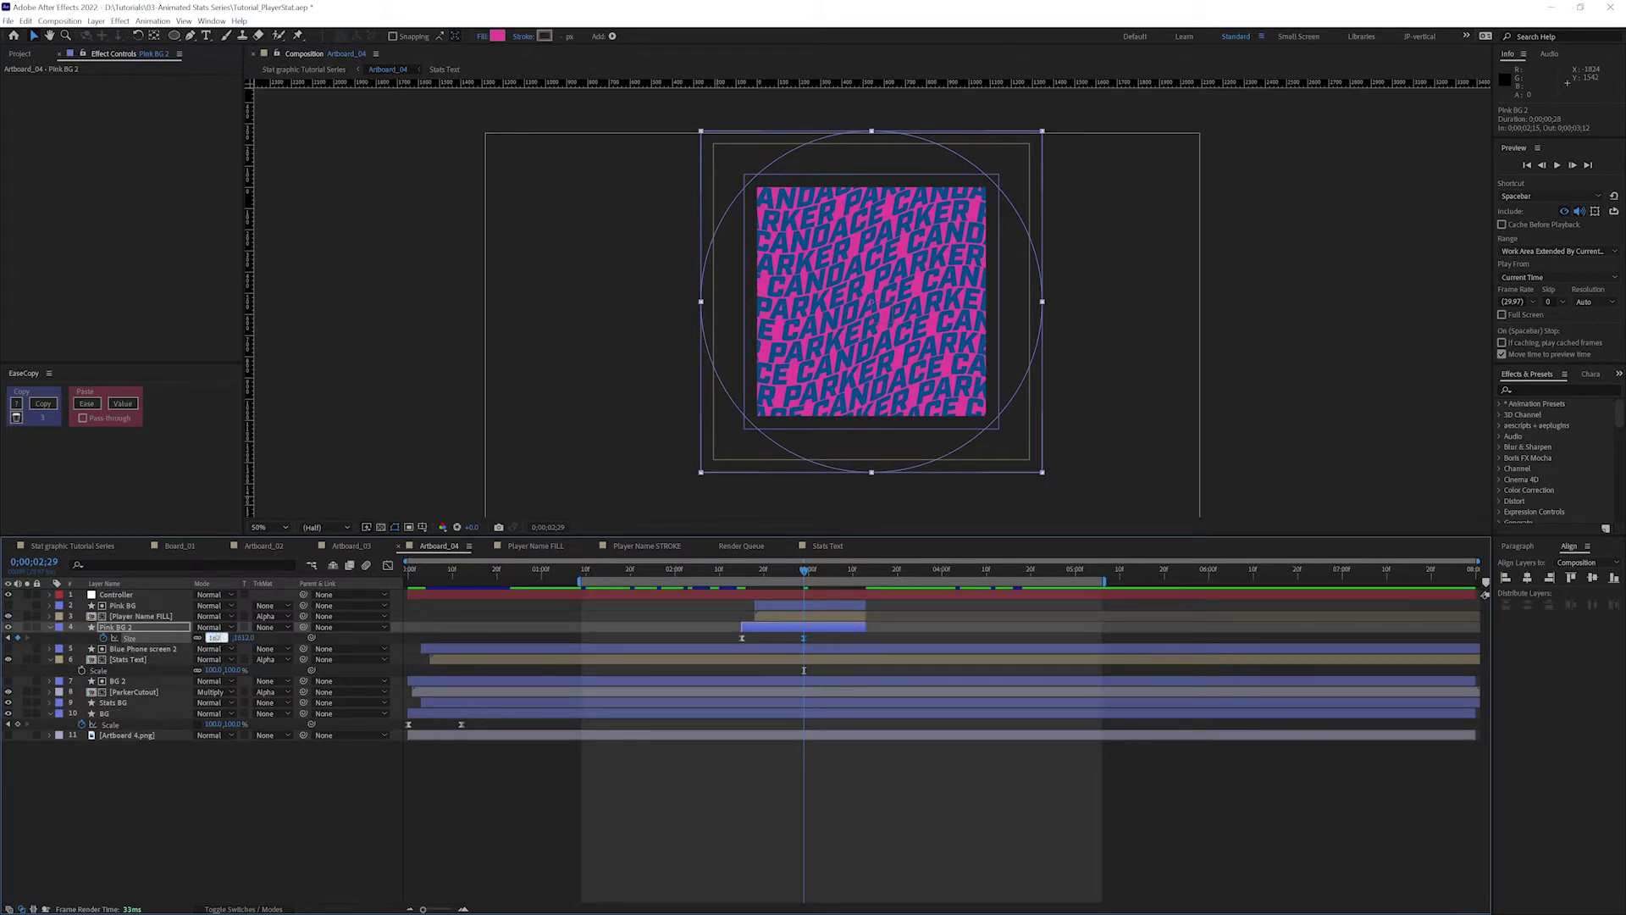
text(1600)
key(Return)
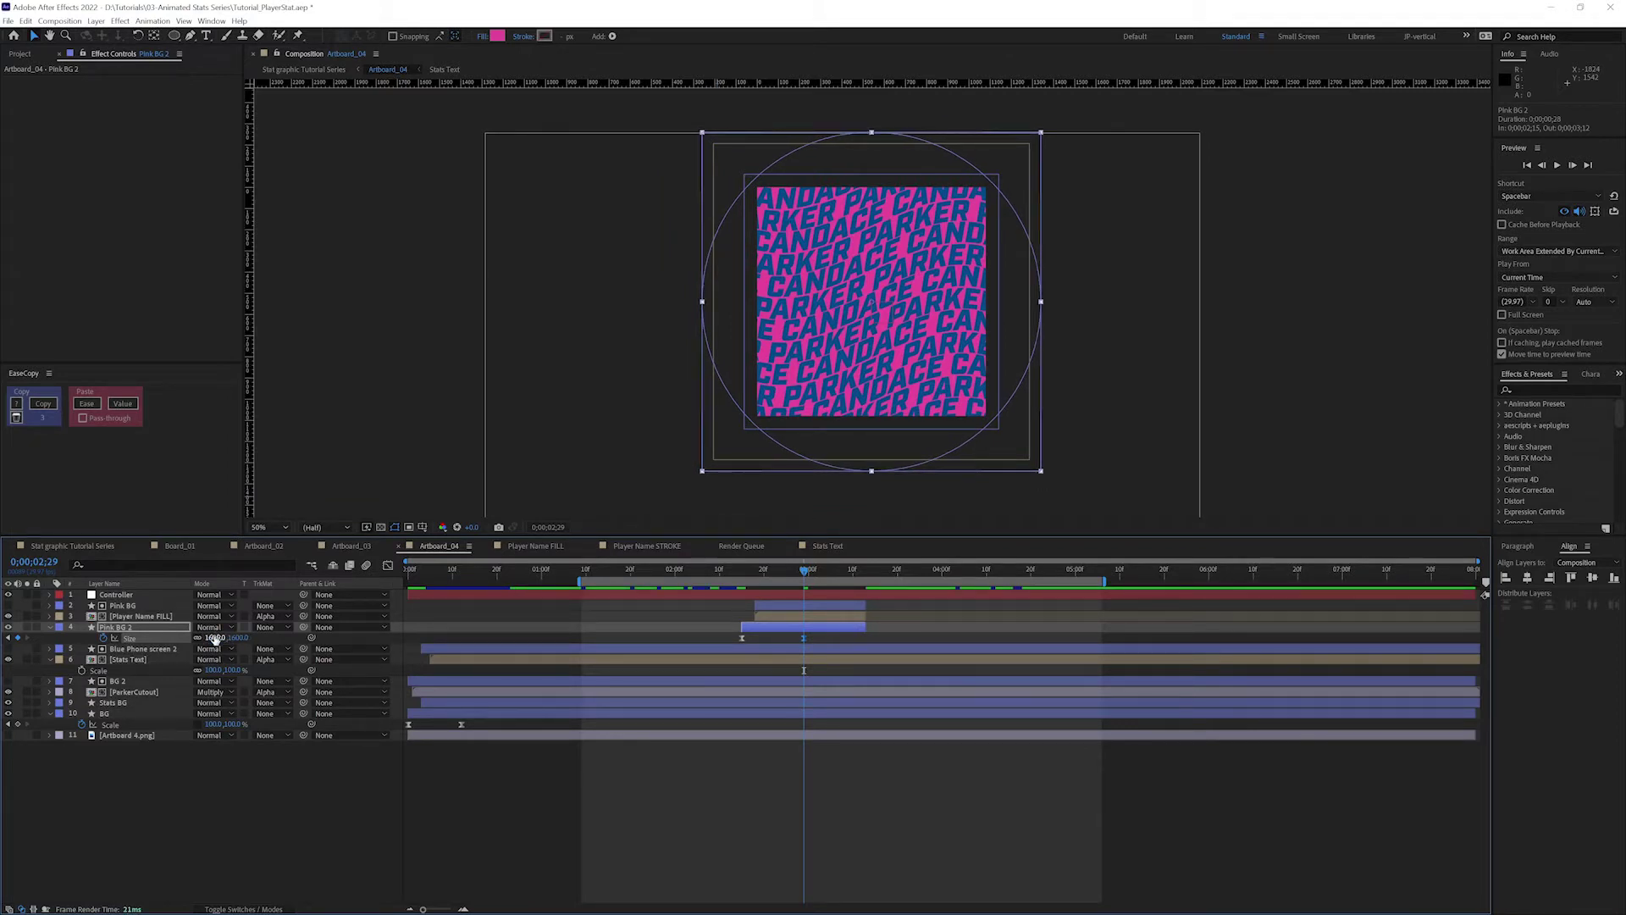
mouse_move(756, 575)
mouse_down()
mouse_move(806, 573)
mouse_move(756, 583)
mouse_up()
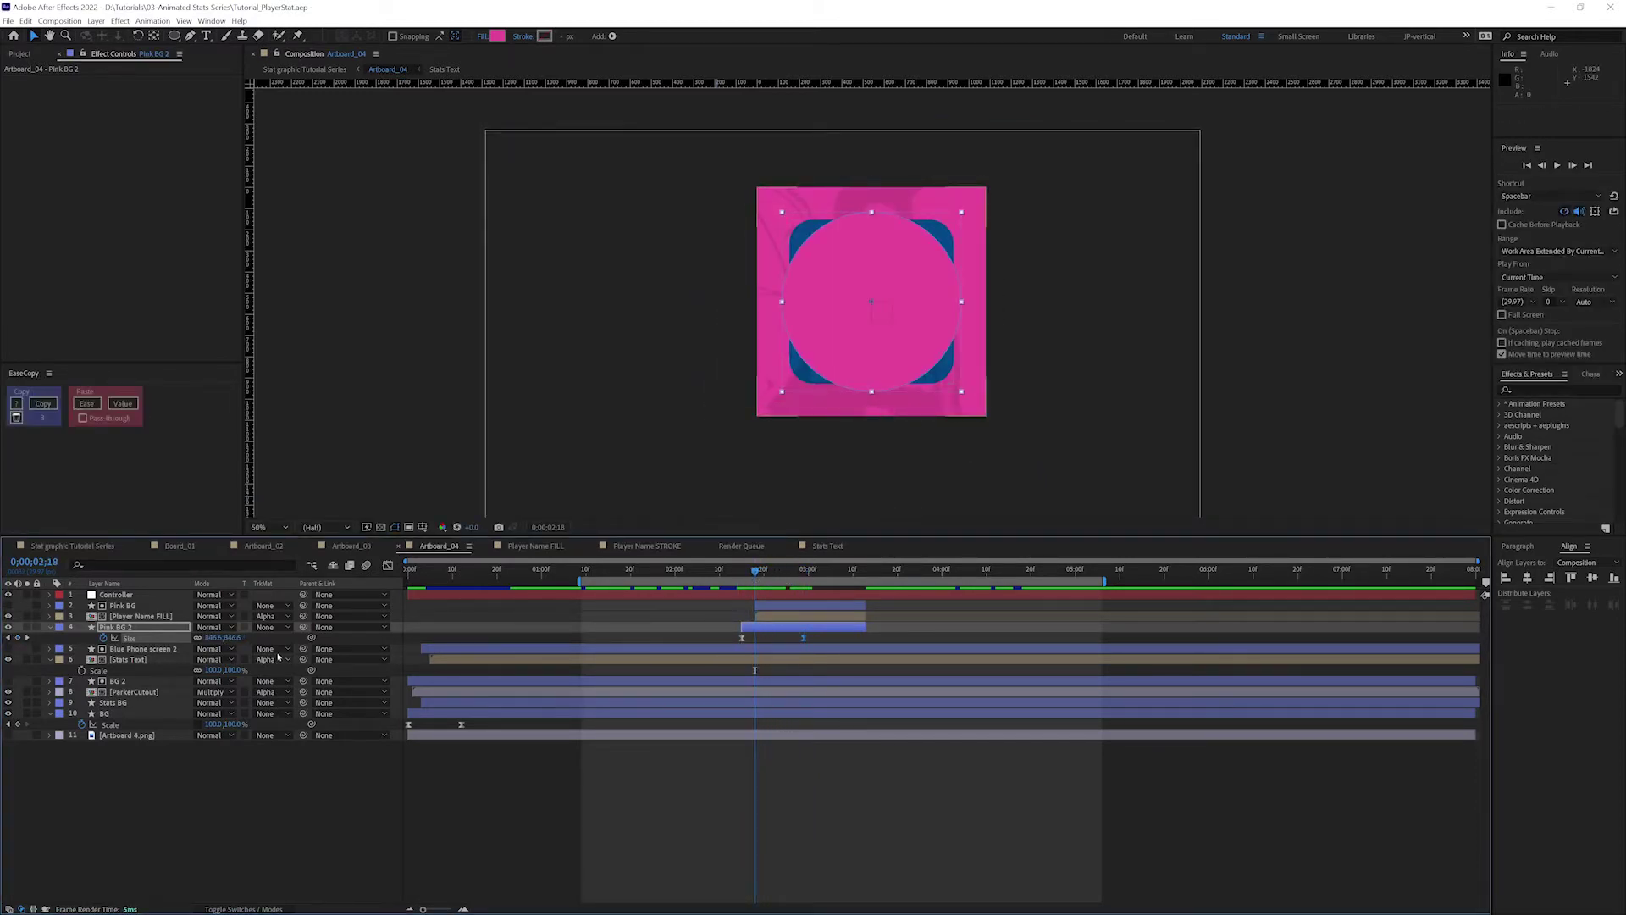
Duplicate Pink BG 2 as Pink BG 3, place it above Player Name FILL, starting a frame later.
click(158, 627)
key(ctrl+d)
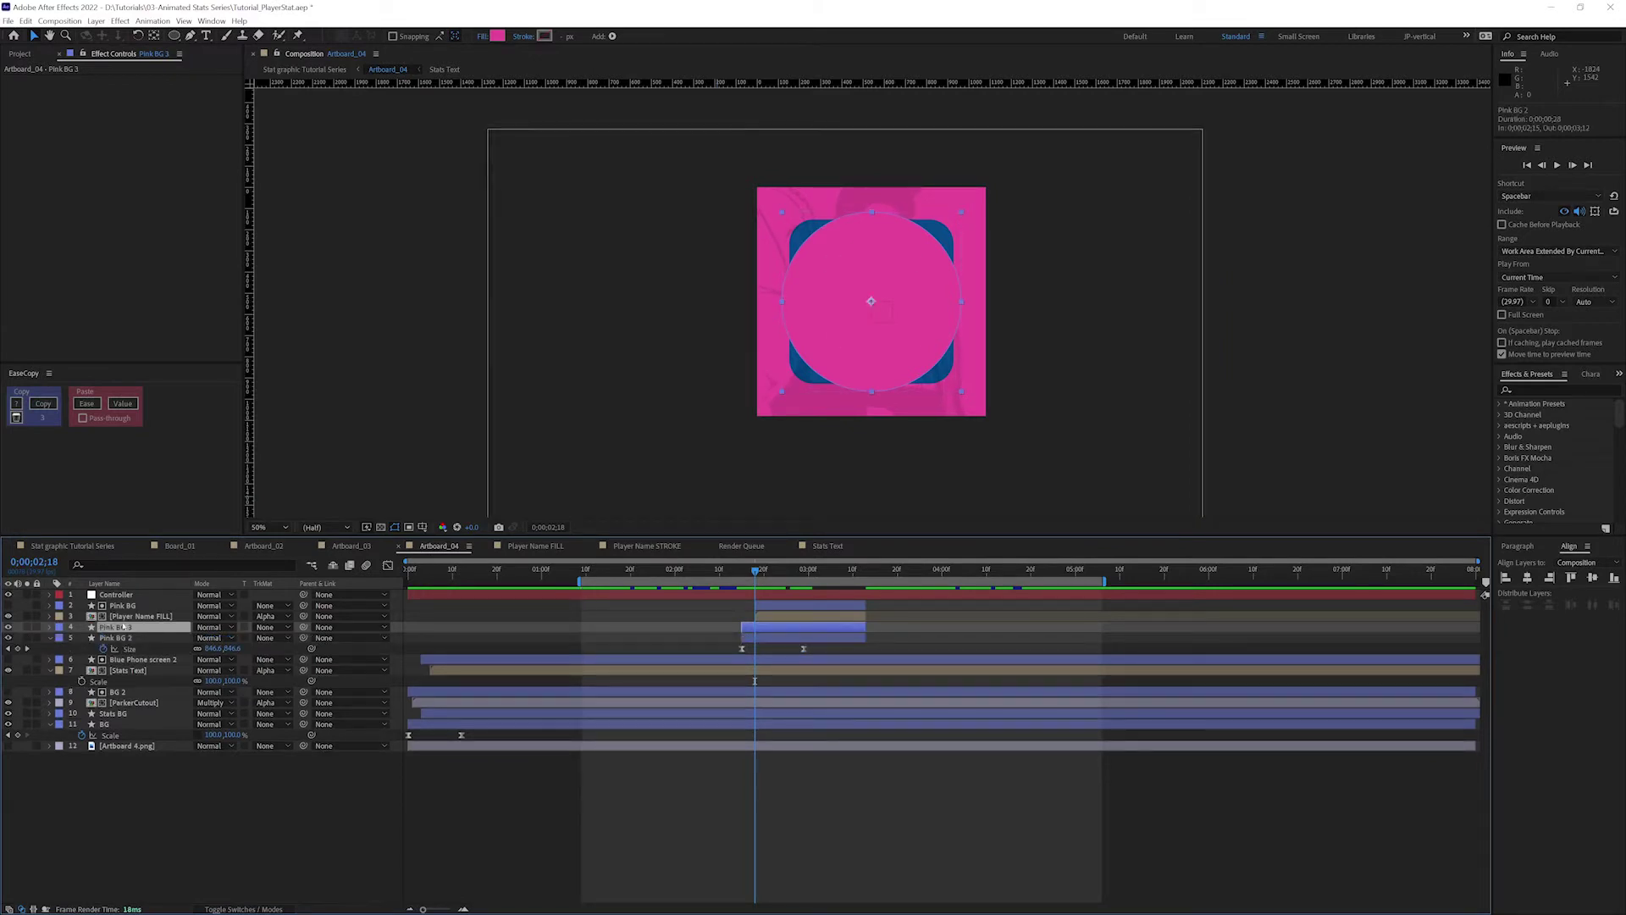
drag(155, 627, 123, 617)
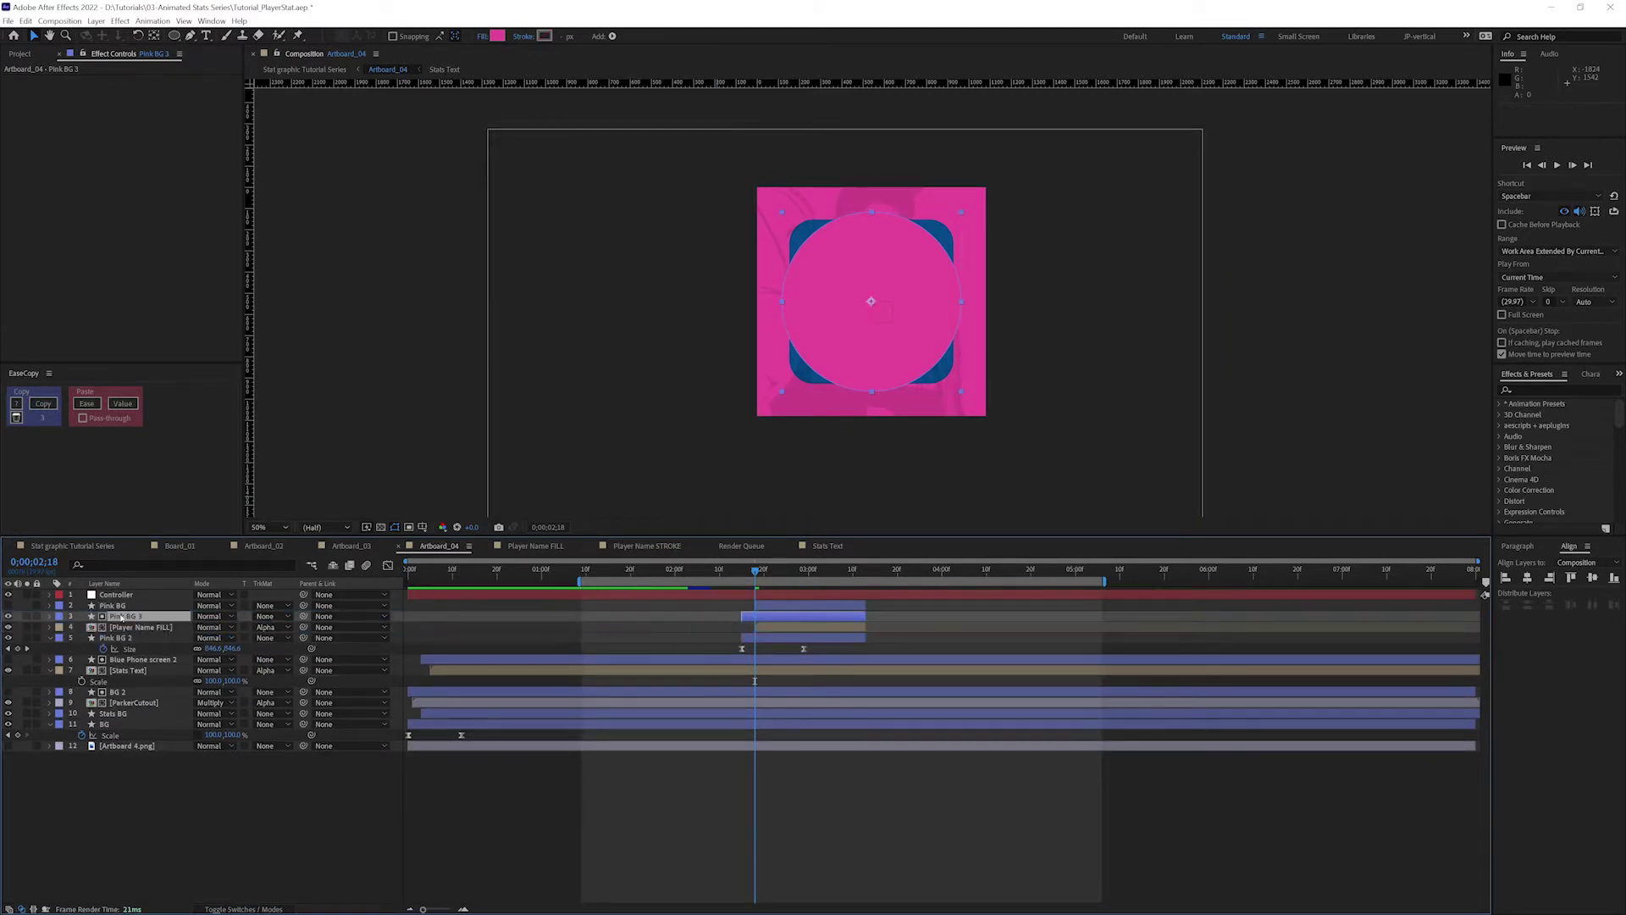
key(alt+Page_Down)
key(alt+Page_Down)
key(alt+Page_Down)
Delete the original Pink BG layer and trim Pink BG 3's out point earlier.
click(118, 606)
key(Delete)
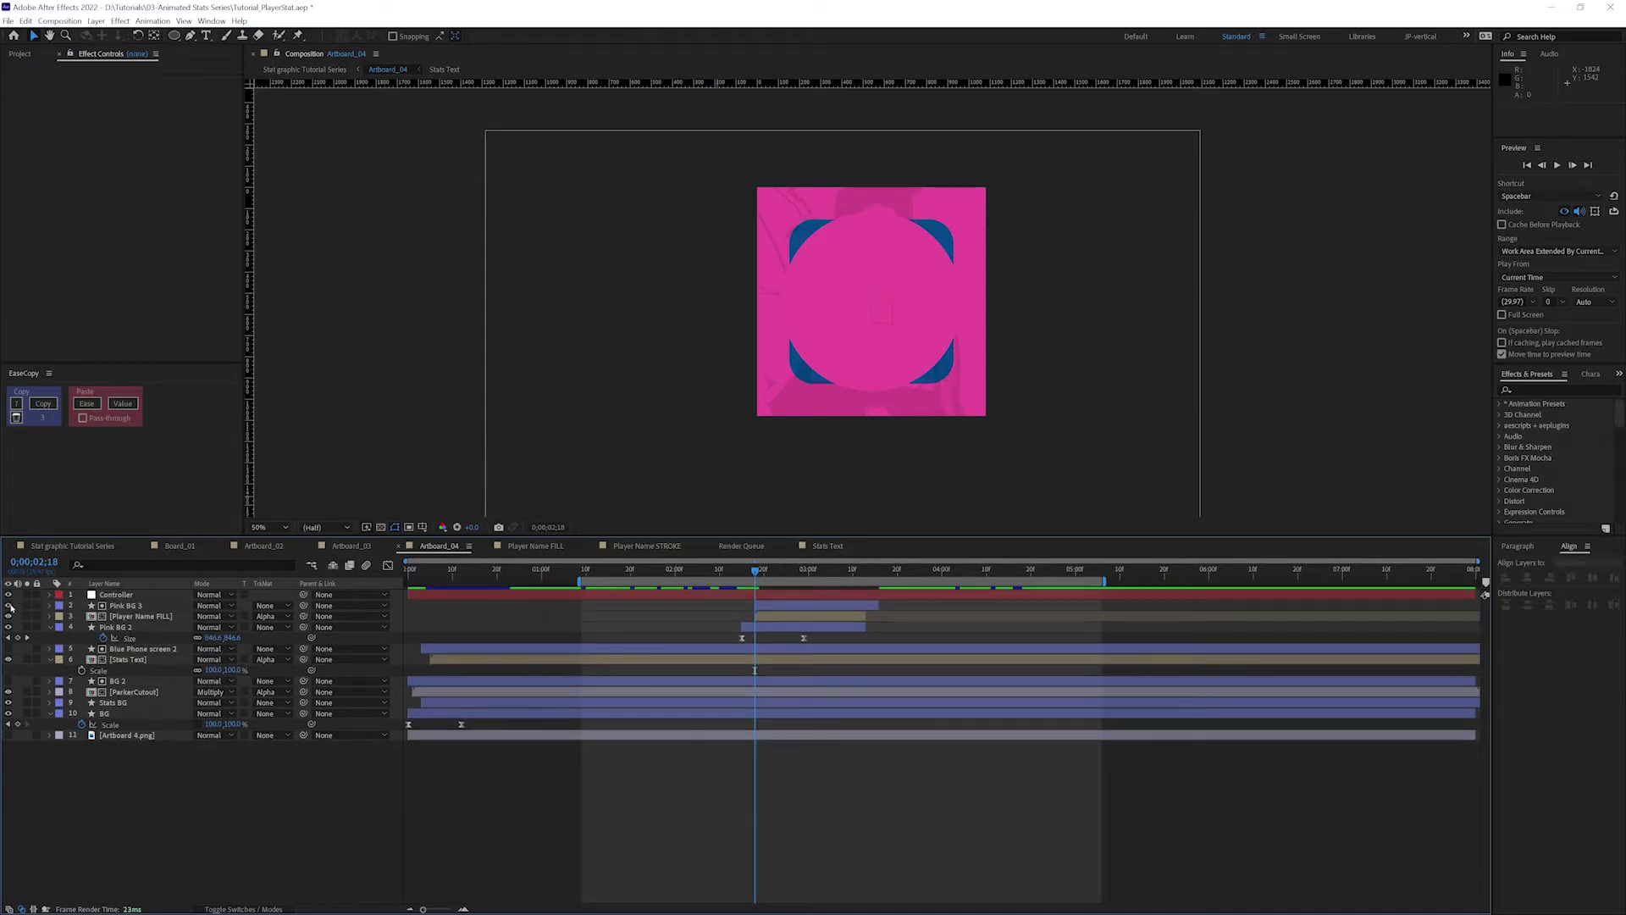
click(10, 606)
drag(880, 604, 867, 604)
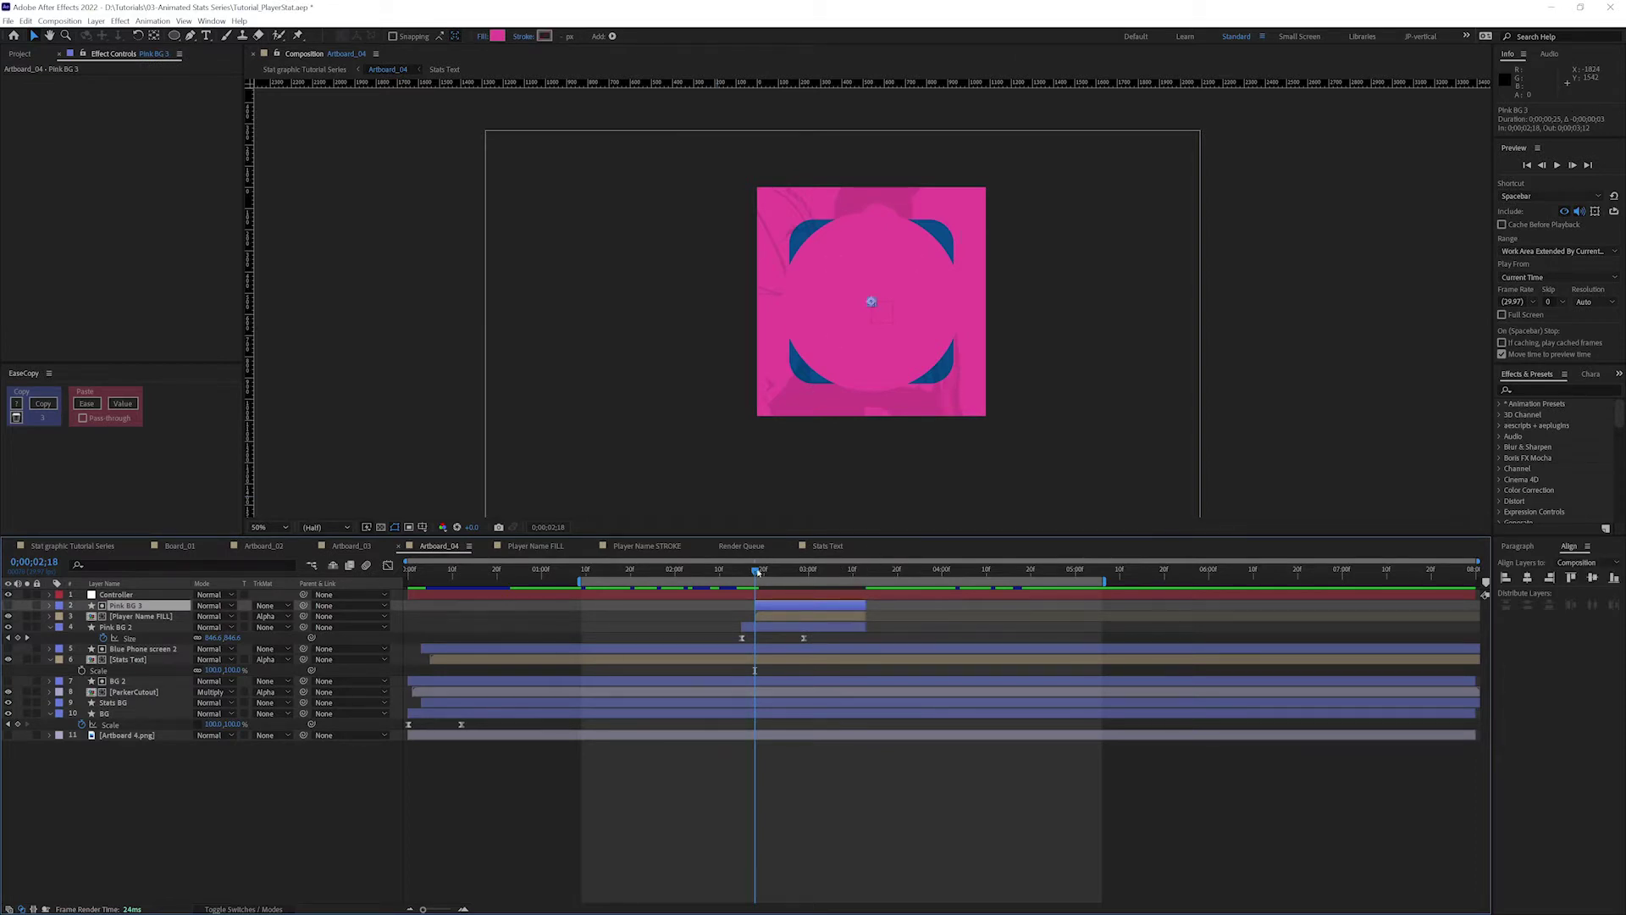
mouse_move(758, 573)
mouse_down()
mouse_move(796, 573)
mouse_move(745, 572)
mouse_up()
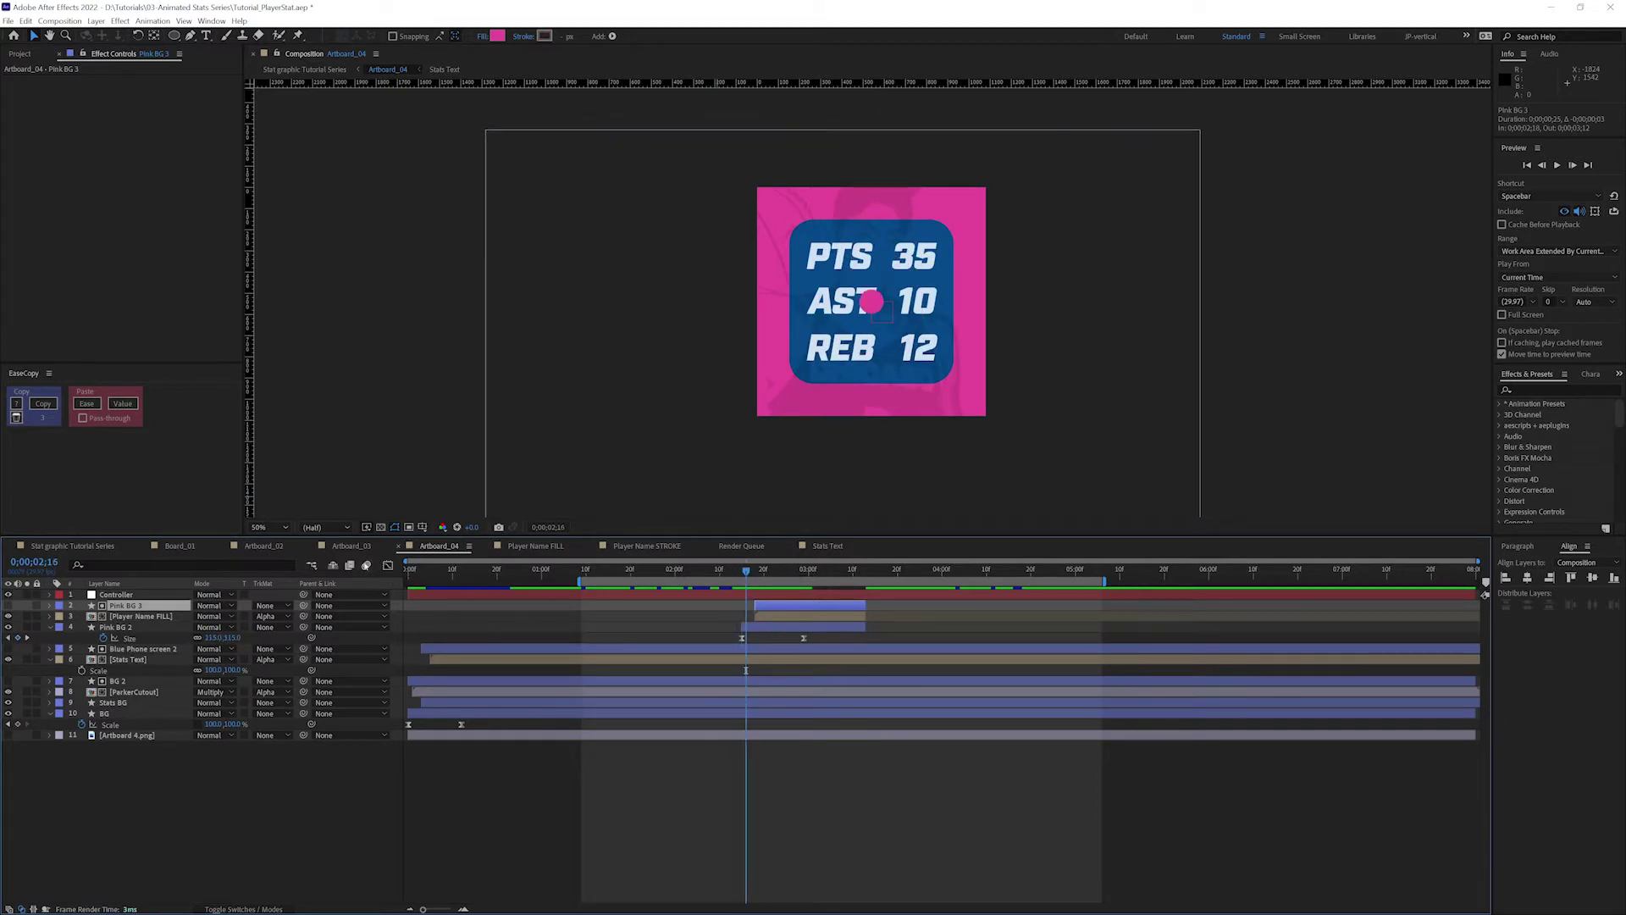
click(349, 546)
drag(830, 575, 1069, 575)
scroll(1037, 581, down, 3)
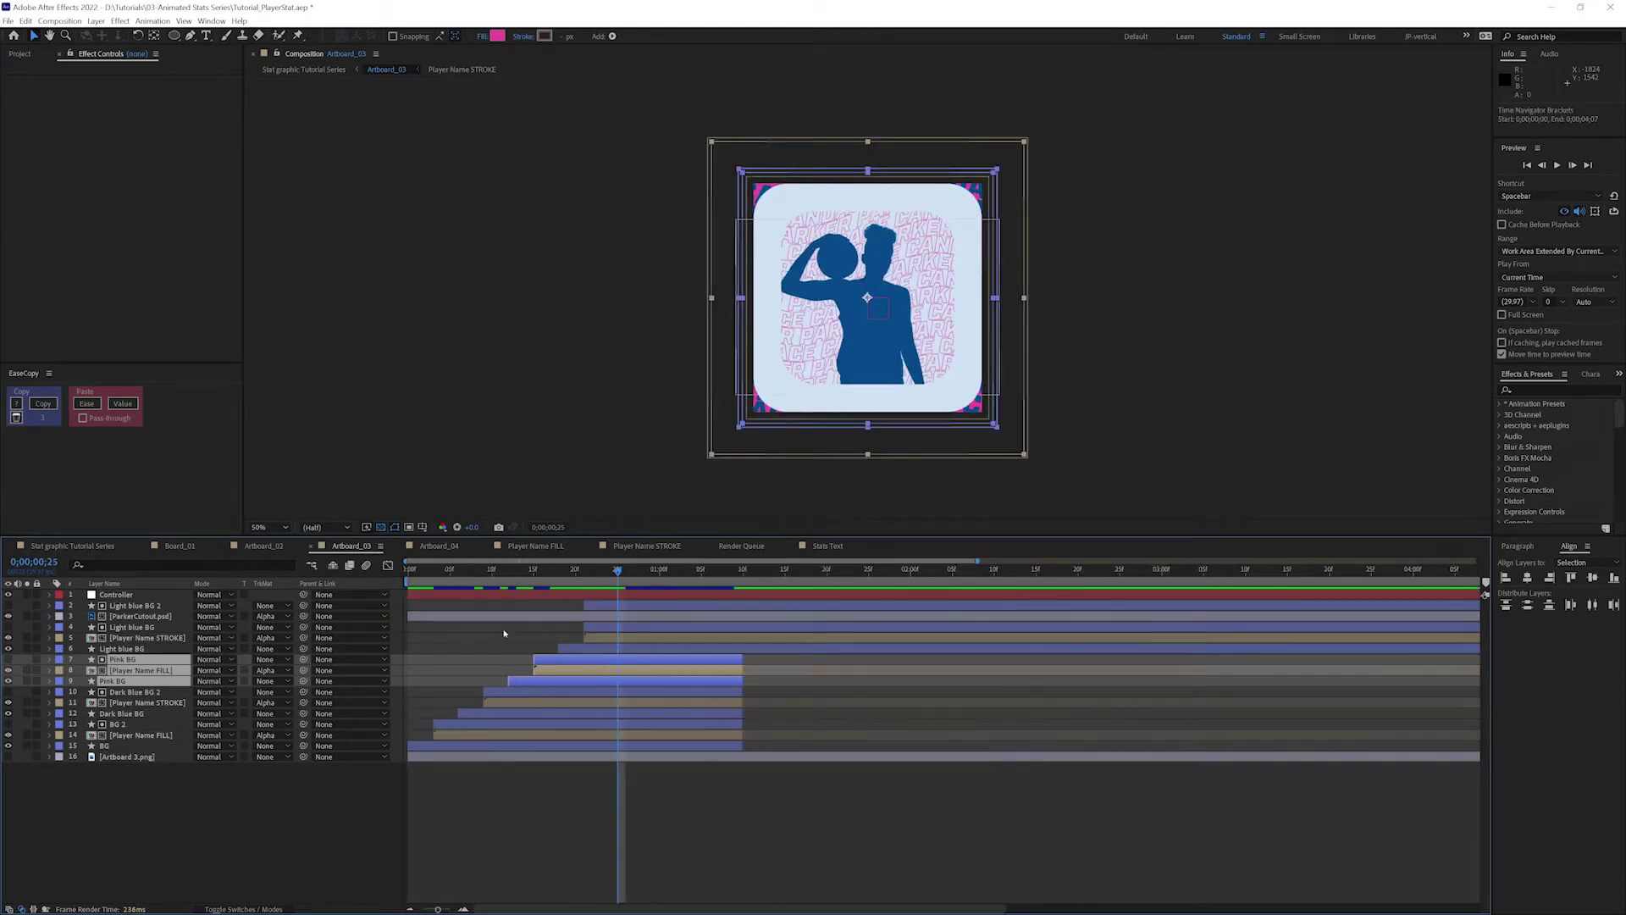
click(170, 616)
key(u)
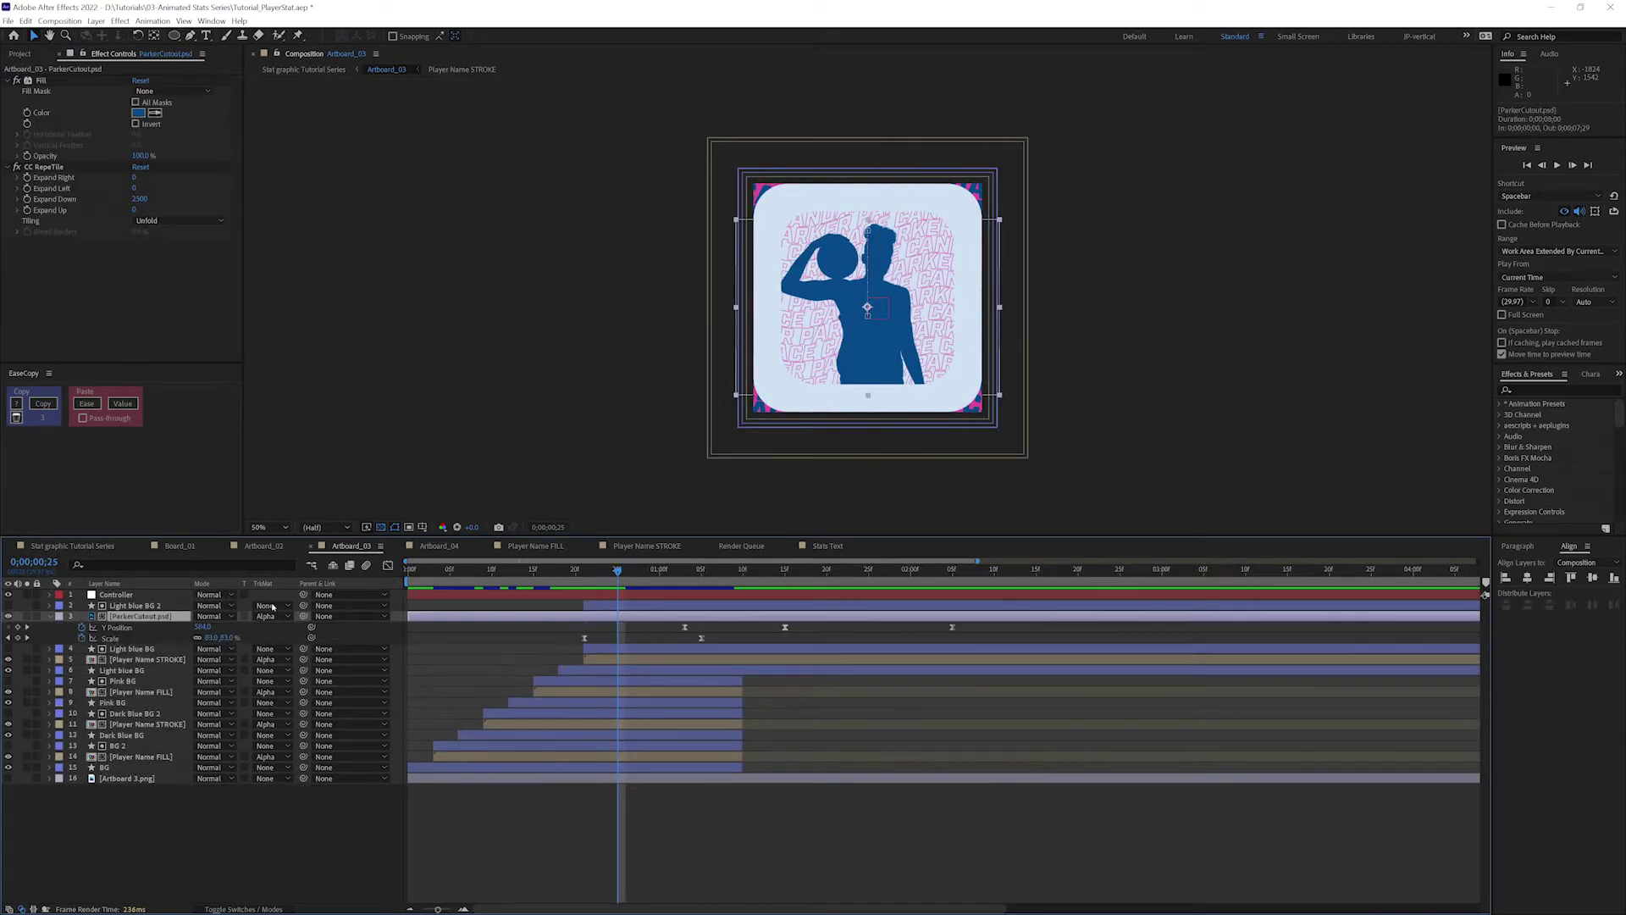
drag(685, 570, 718, 569)
key(space)
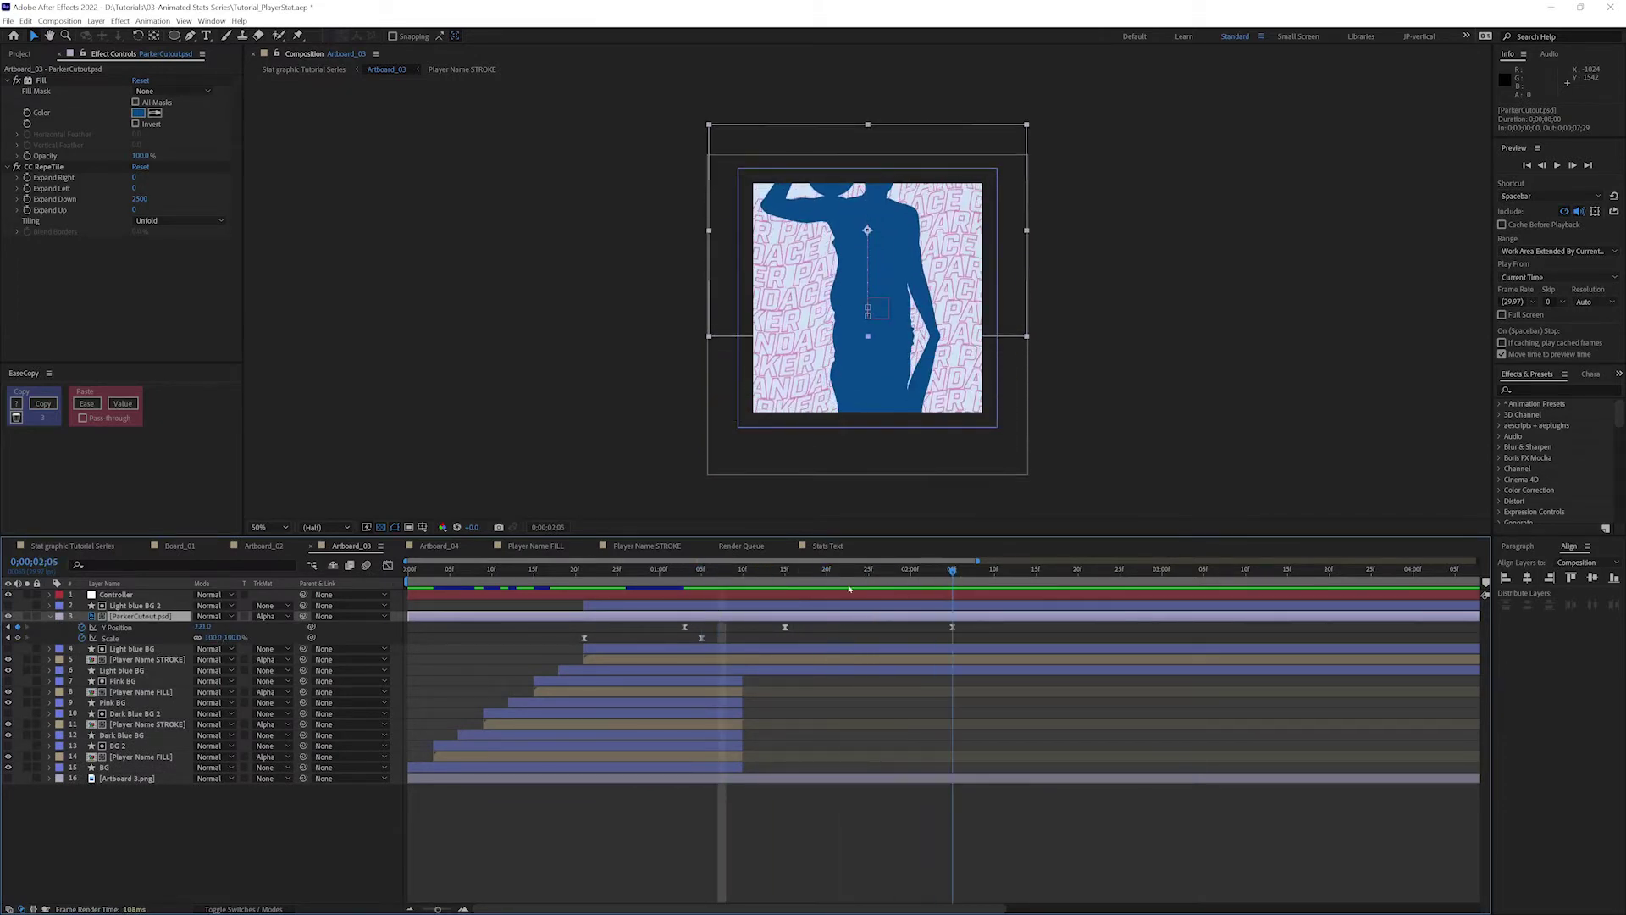
click(716, 580)
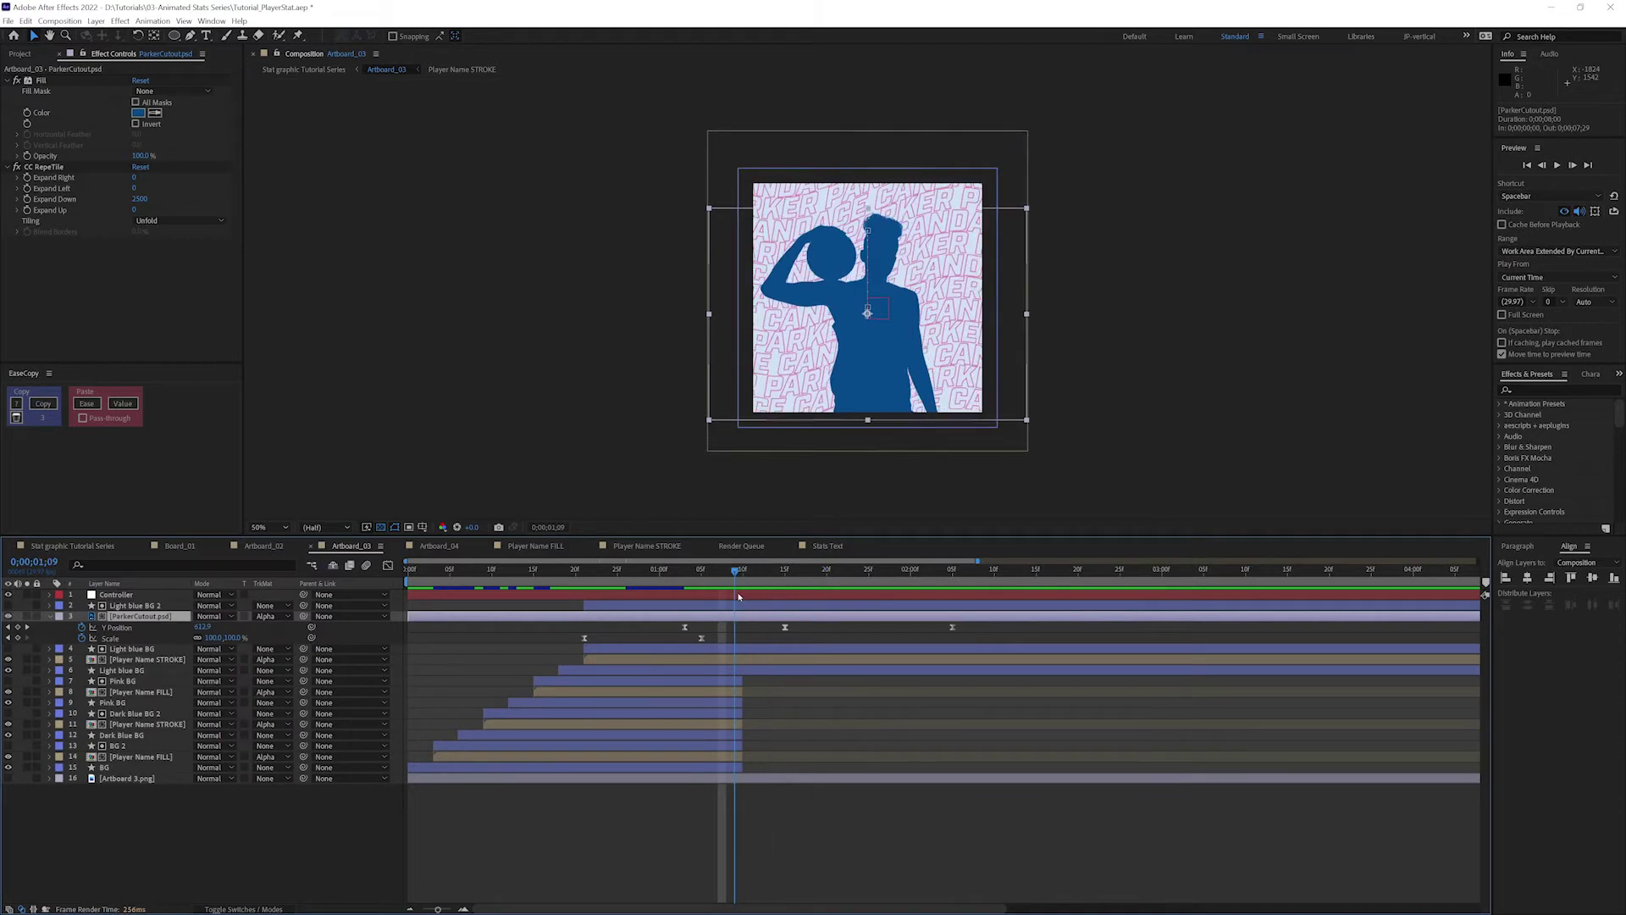
click(49, 616)
click(437, 547)
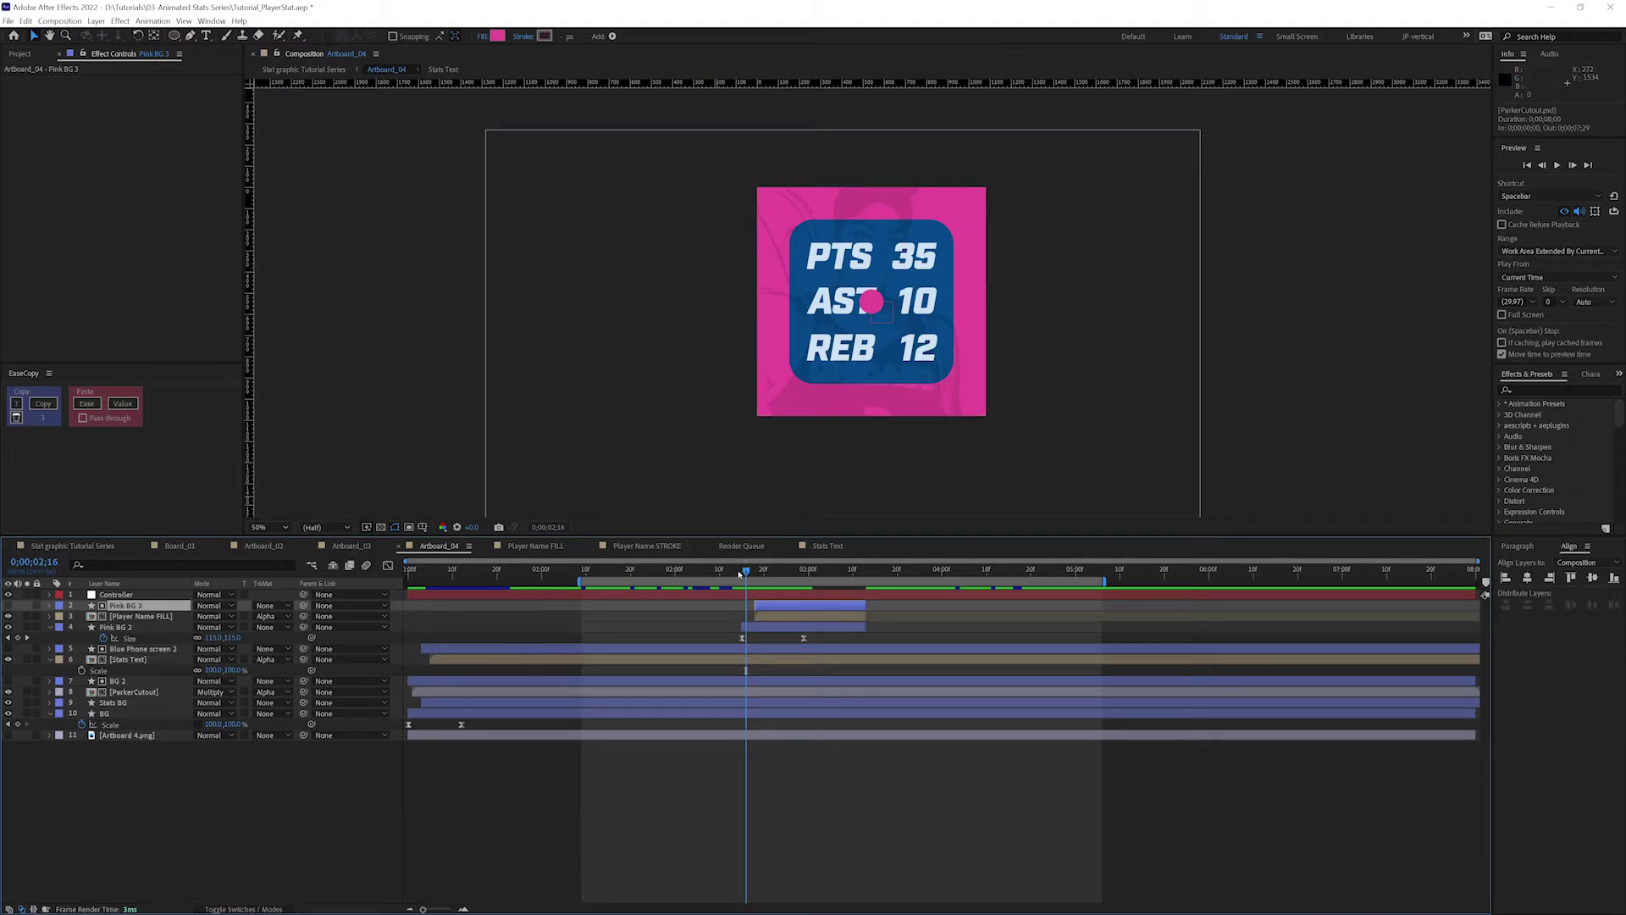
drag(745, 572, 740, 572)
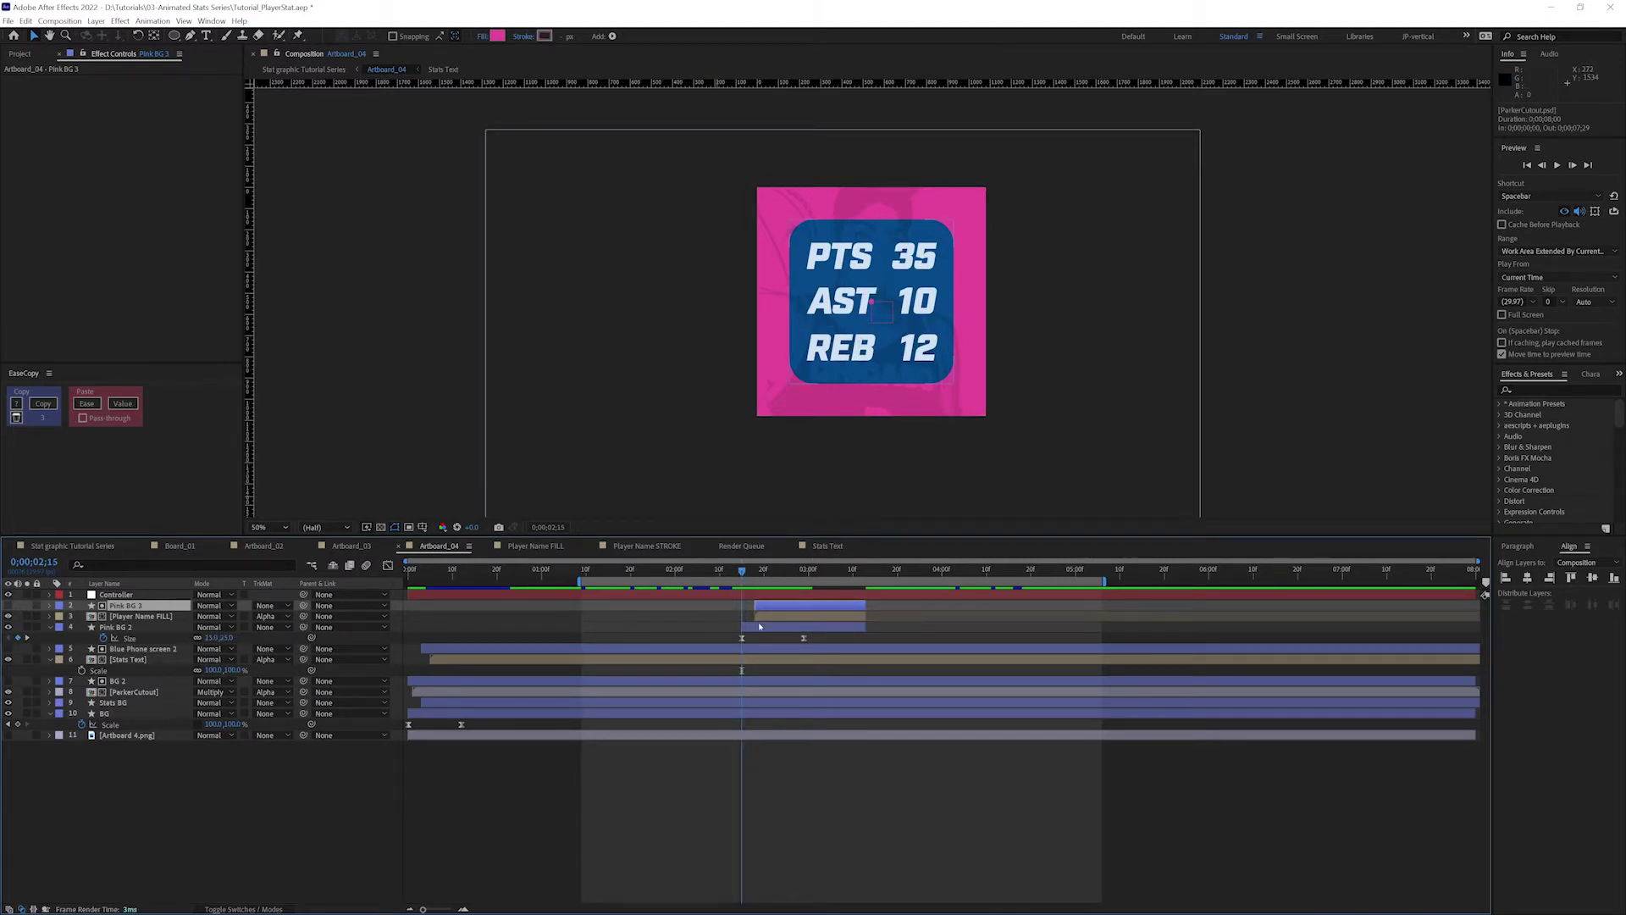
click(754, 628)
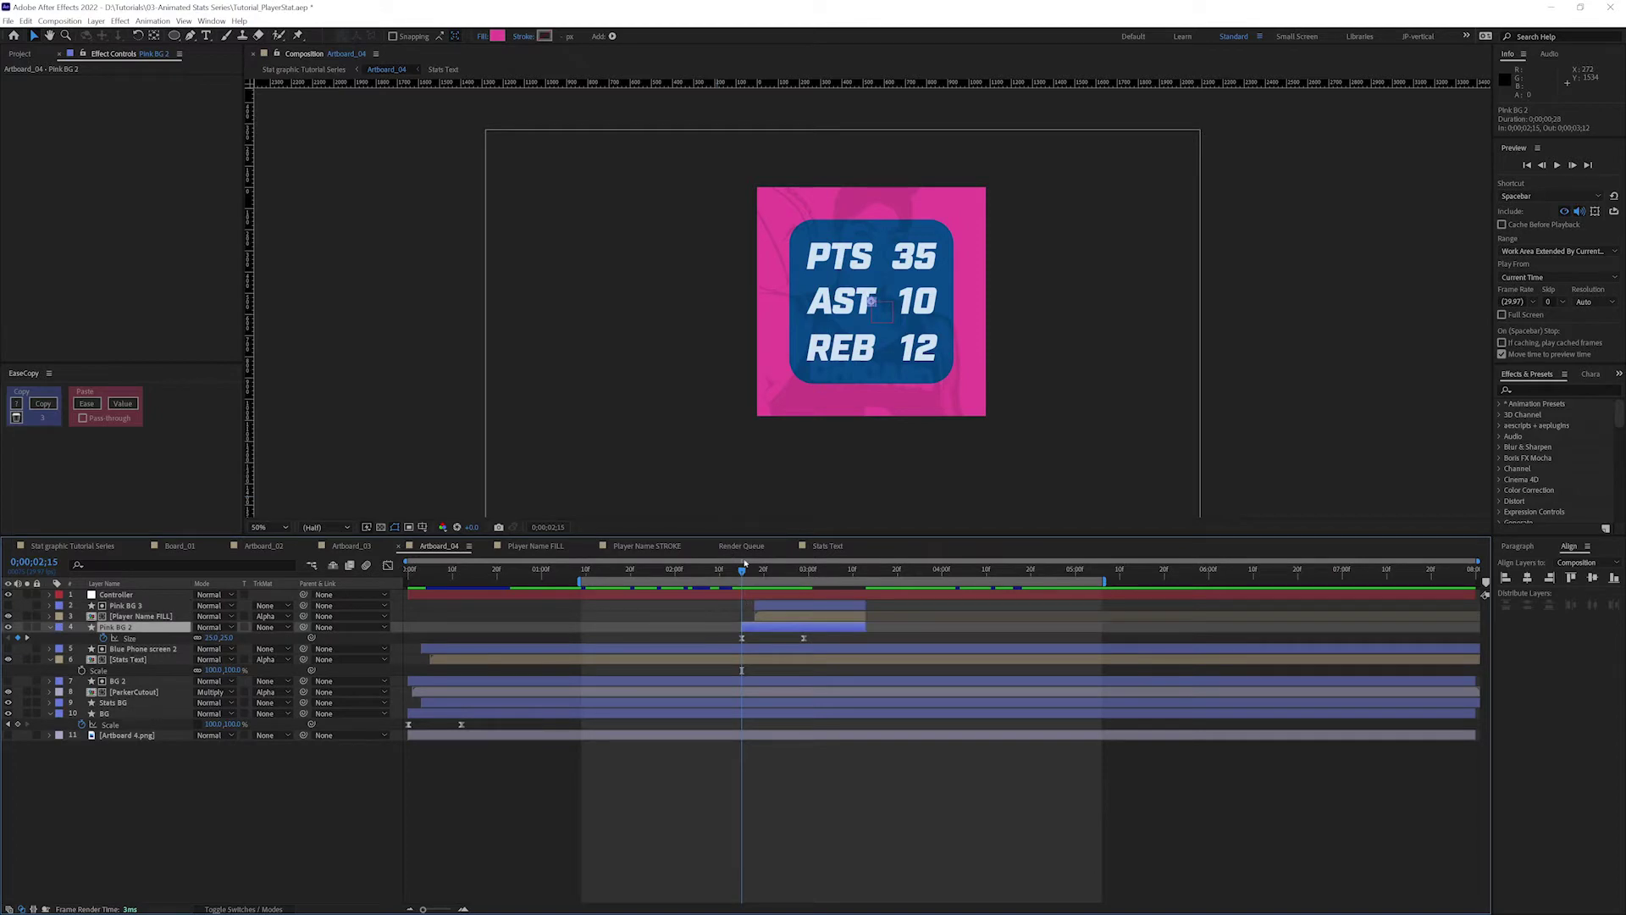
key(Page_Up)
key(Page_Up)
key(Page_Up)
key(Page_Up)
key(Page_Up)
key(Page_Up)
key(Page_Up)
key(Page_Up)
key(Page_Up)
key(Page_Up)
key(Page_Up)
key(Page_Up)
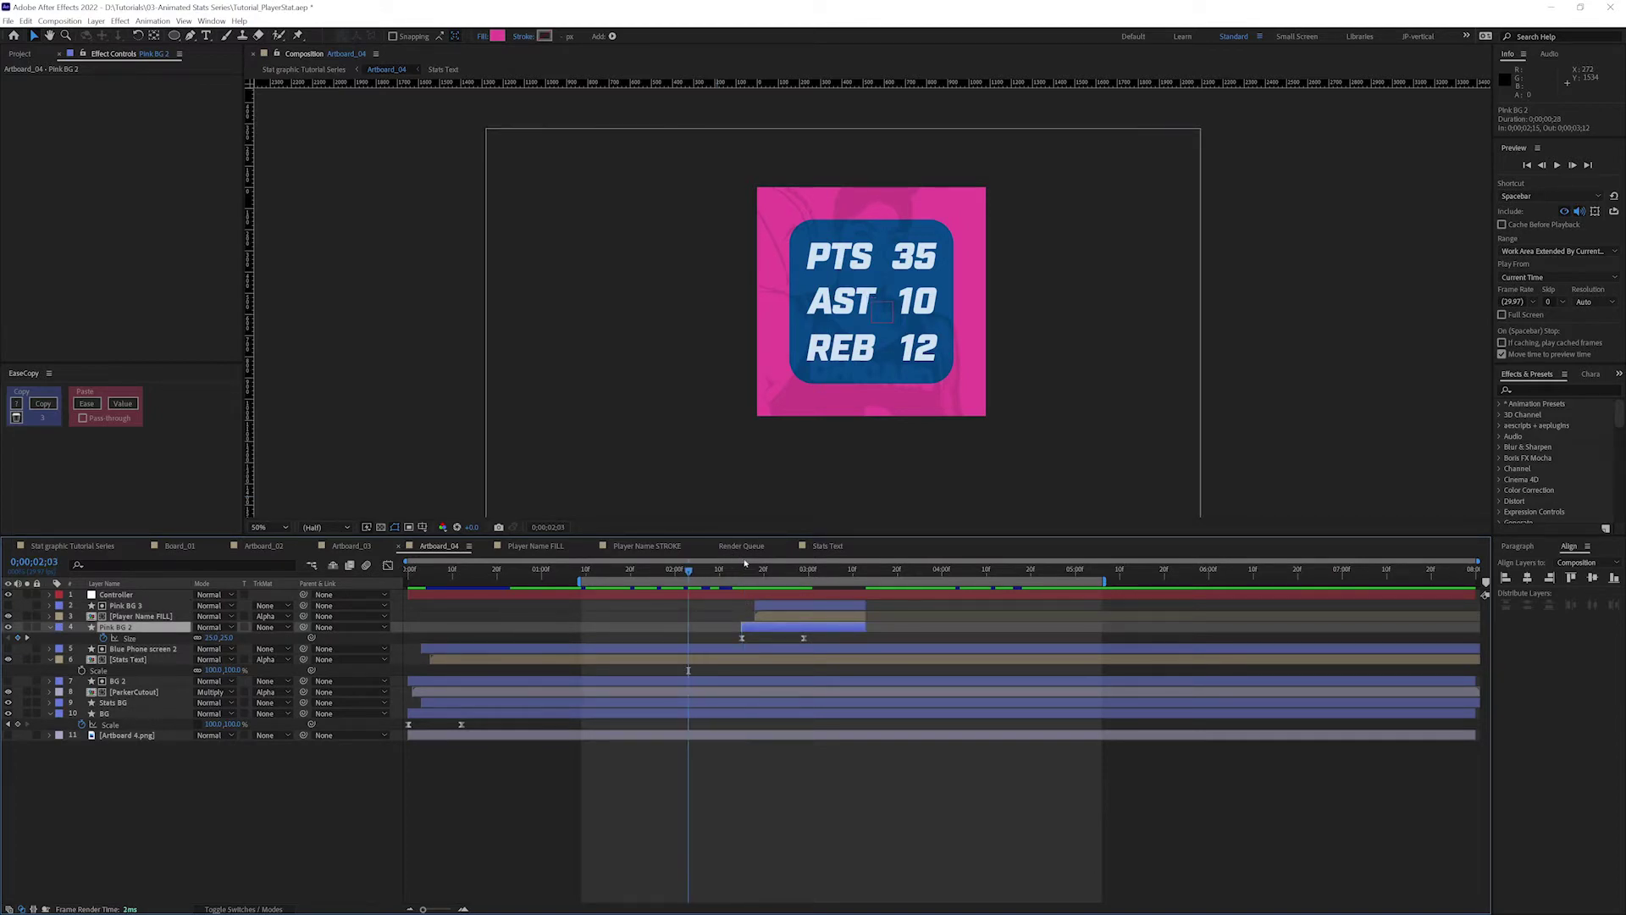
click(135, 703)
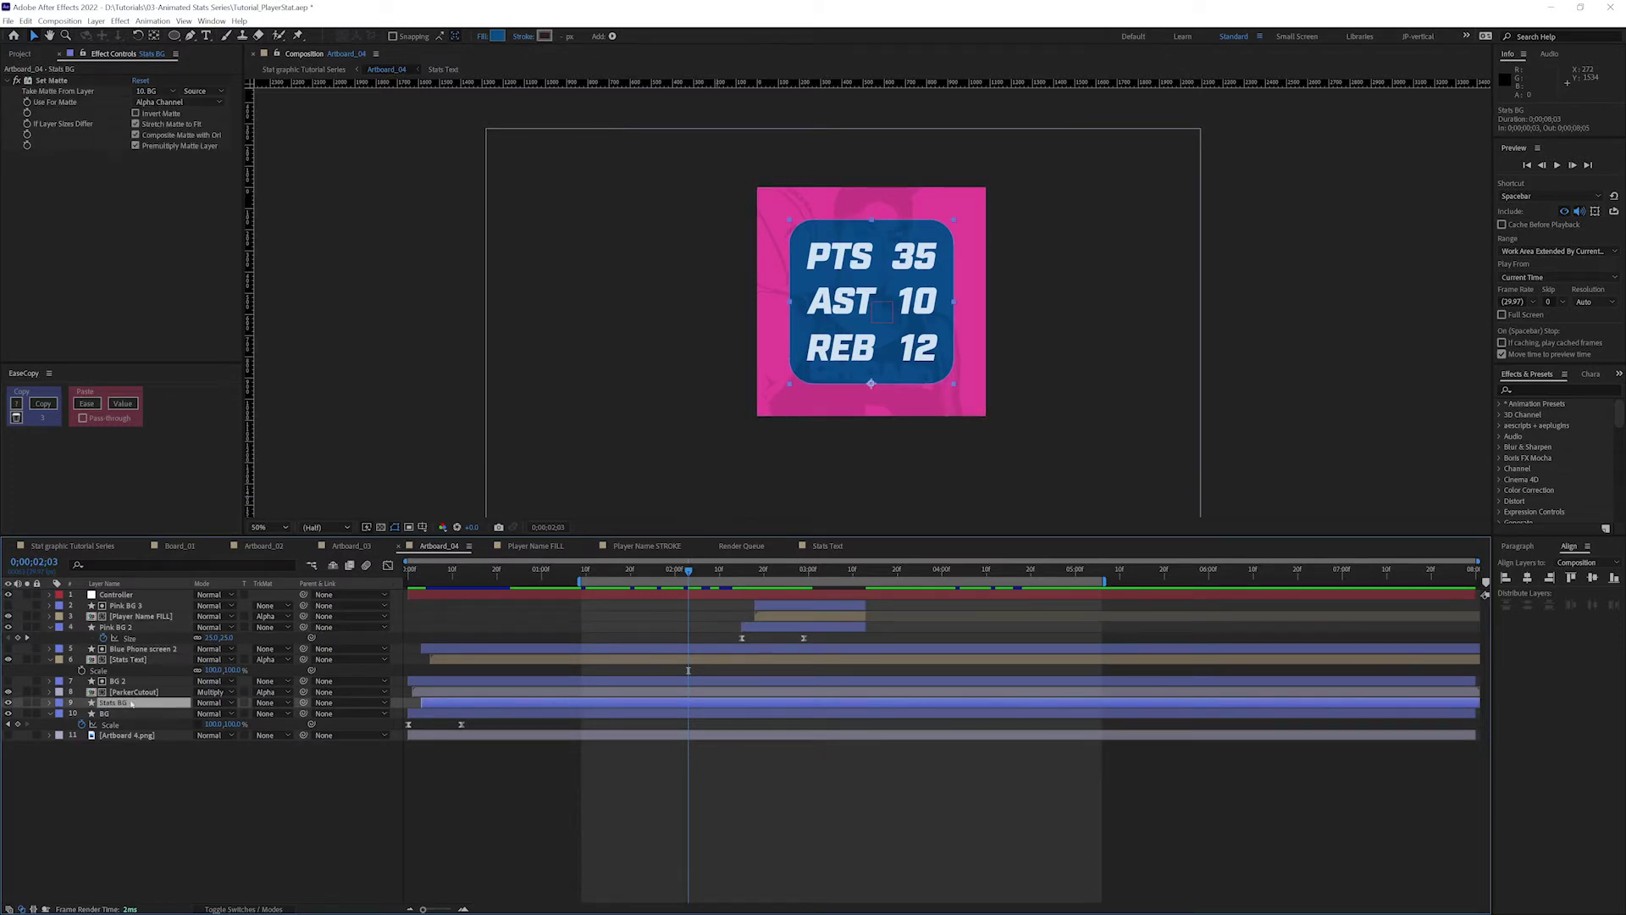
key(u)
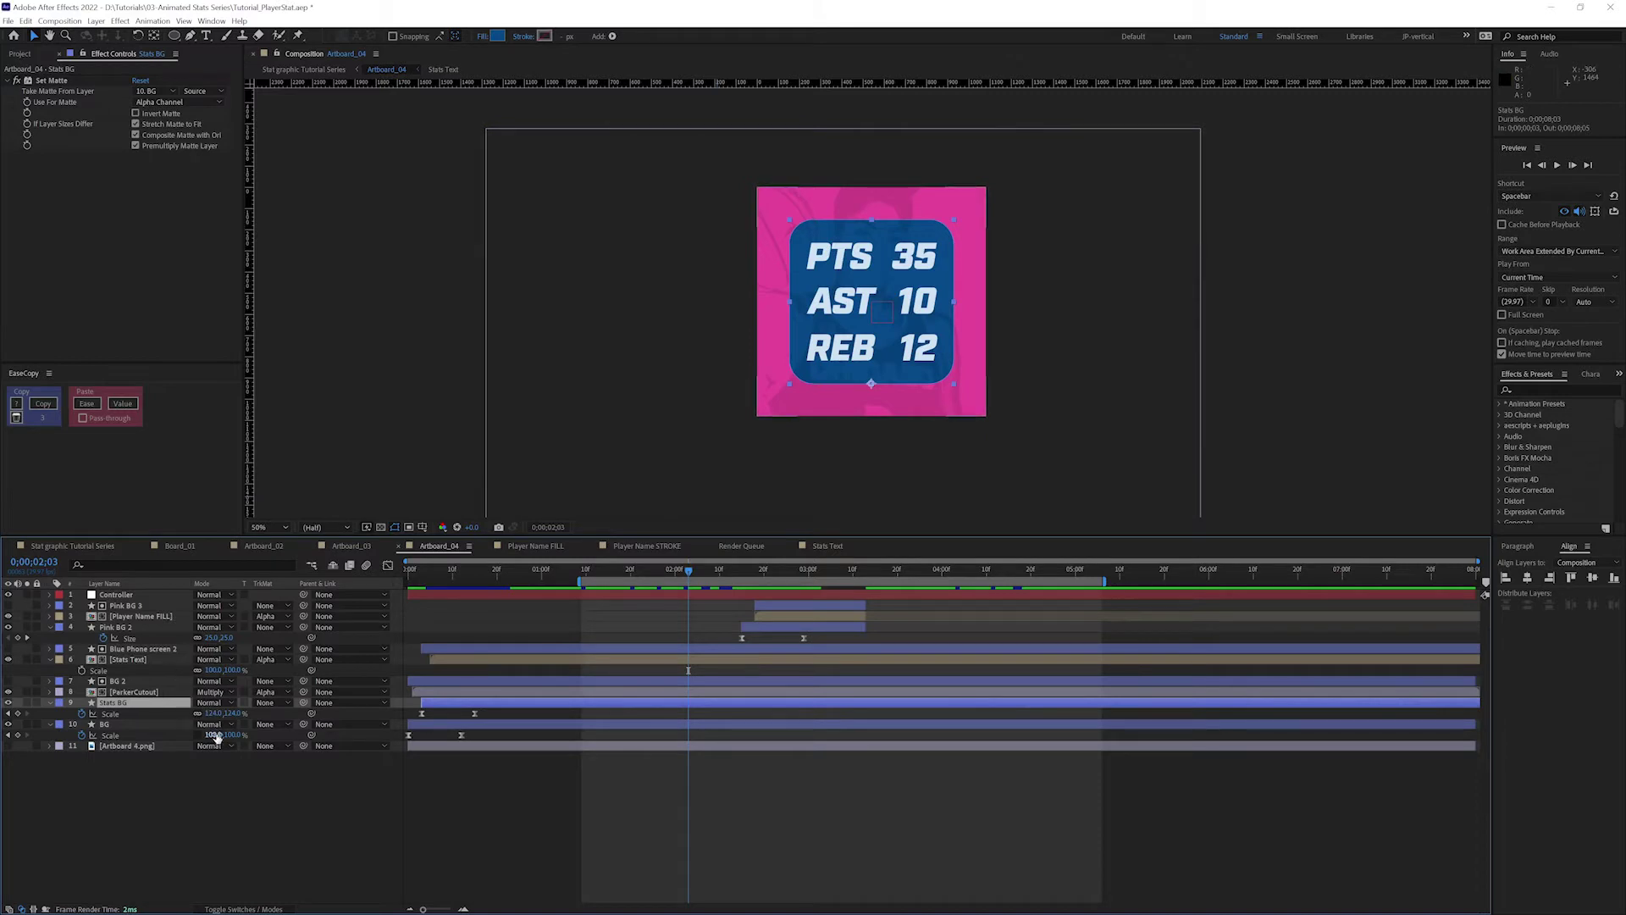
drag(213, 714, 188, 717)
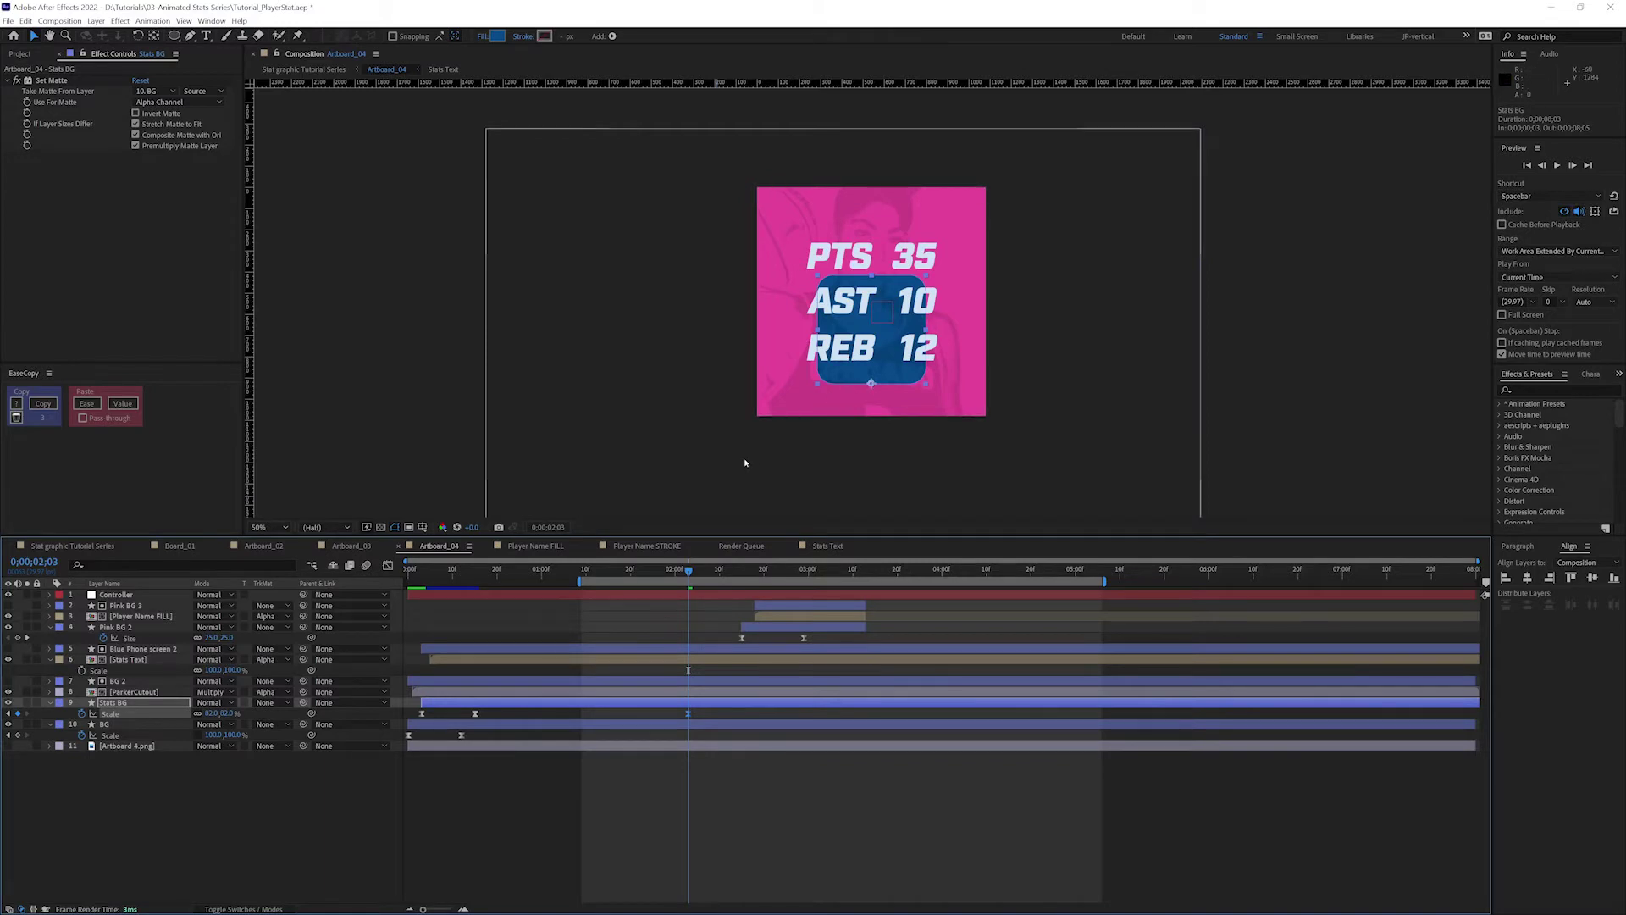
key(ctrl+z)
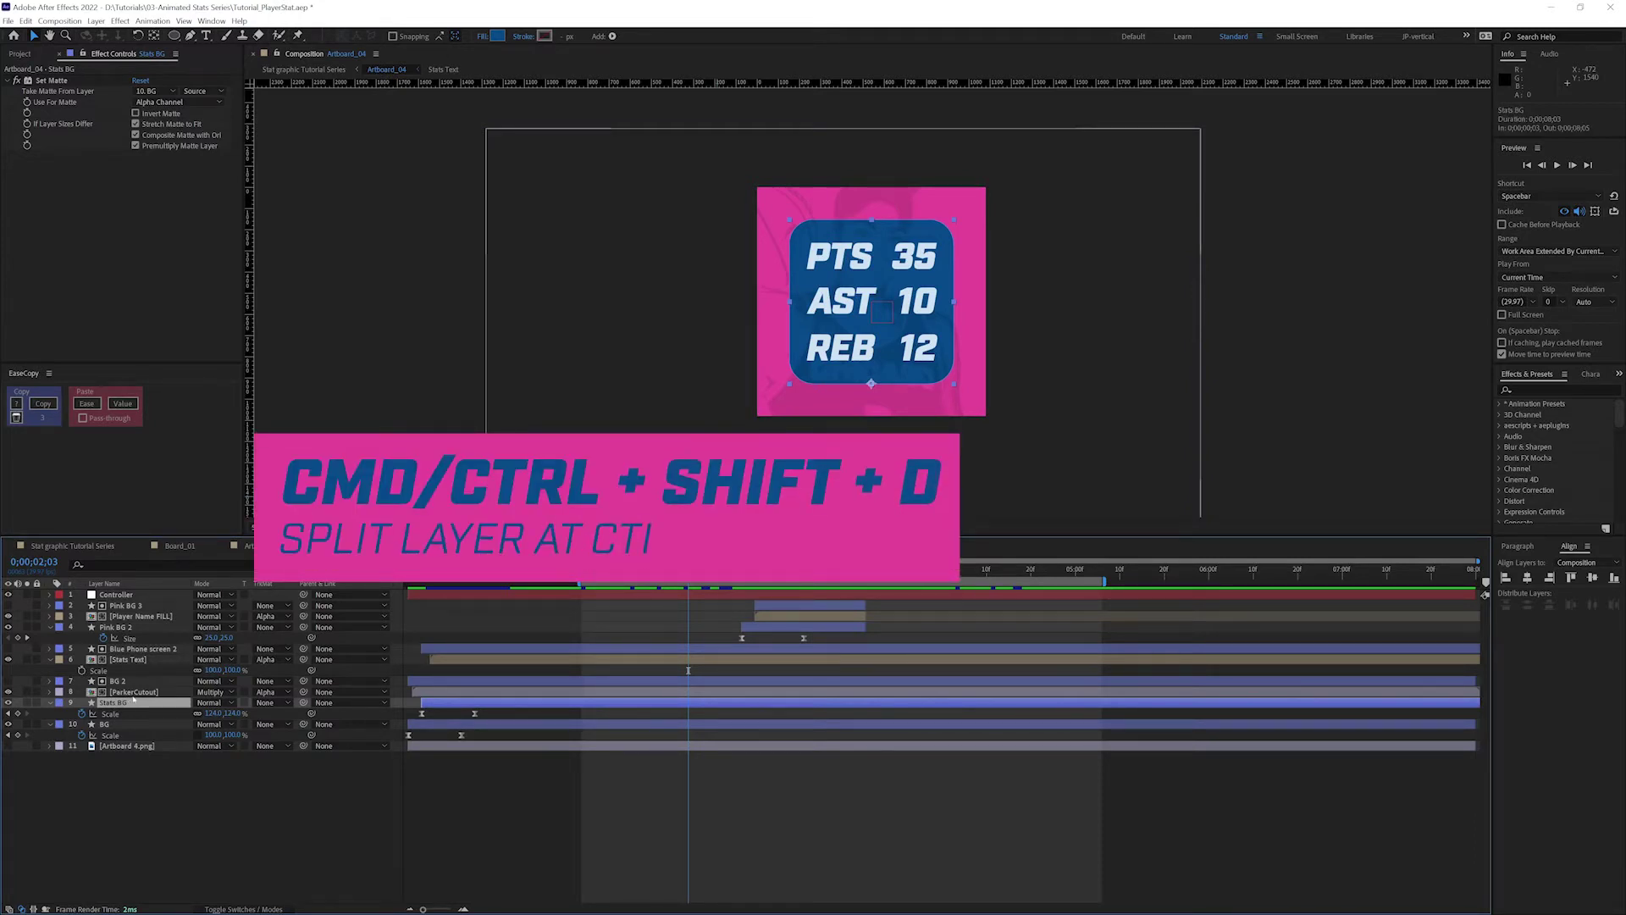
Split Stats BG at 2;03 into Stats BG 2 and centre the blue box's anchor point.
key(ctrl+shift+d)
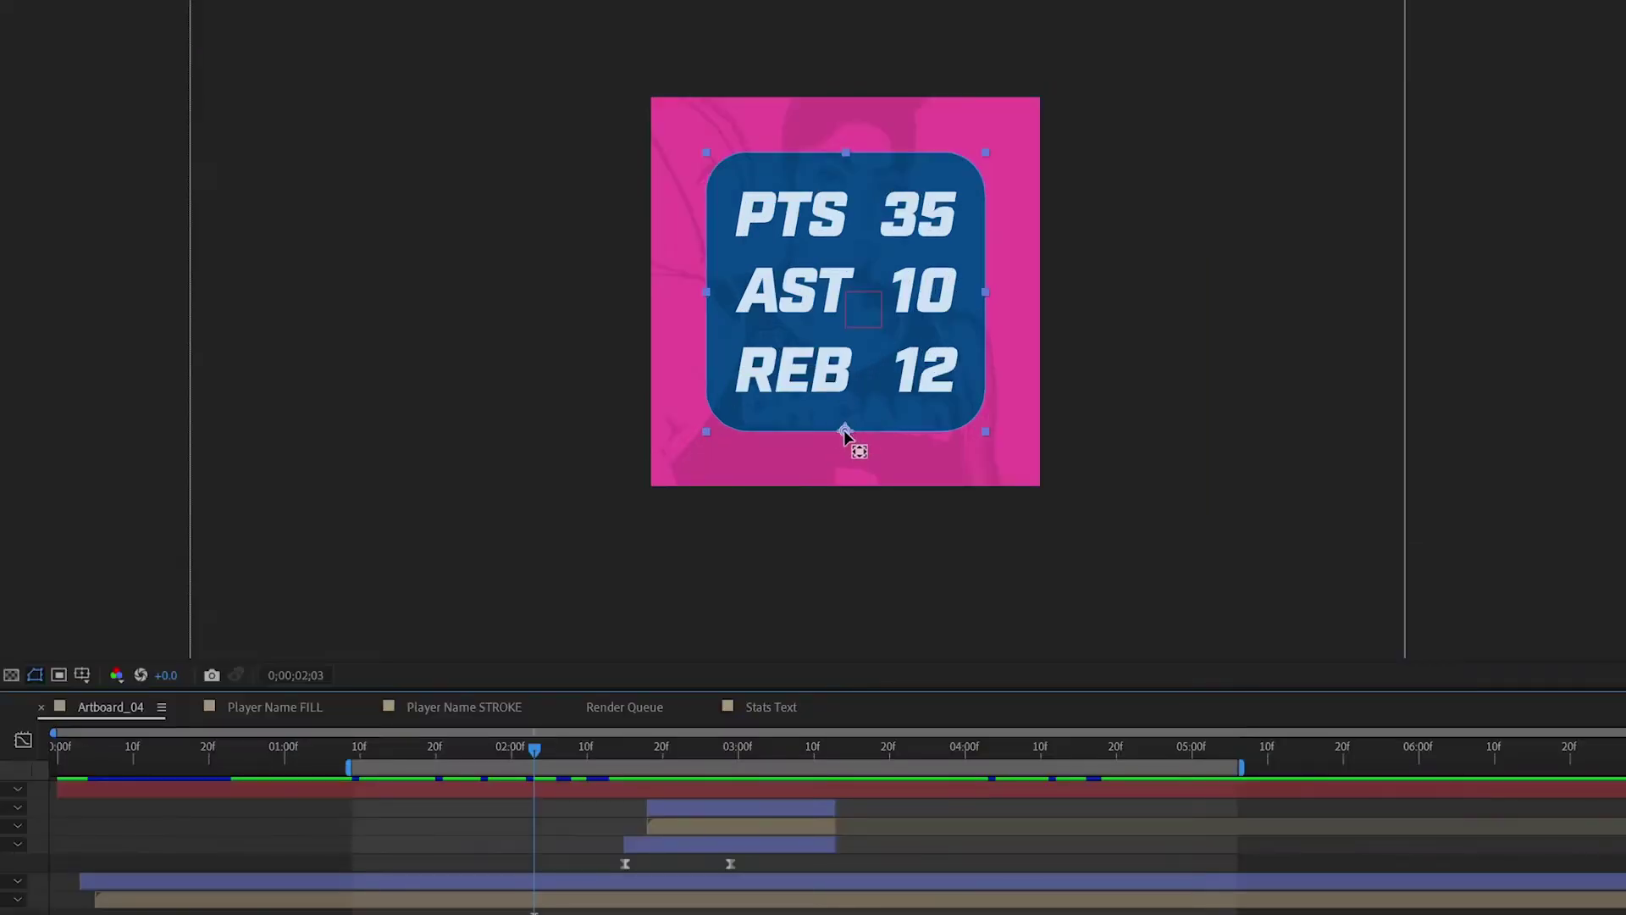
drag(845, 430, 849, 296)
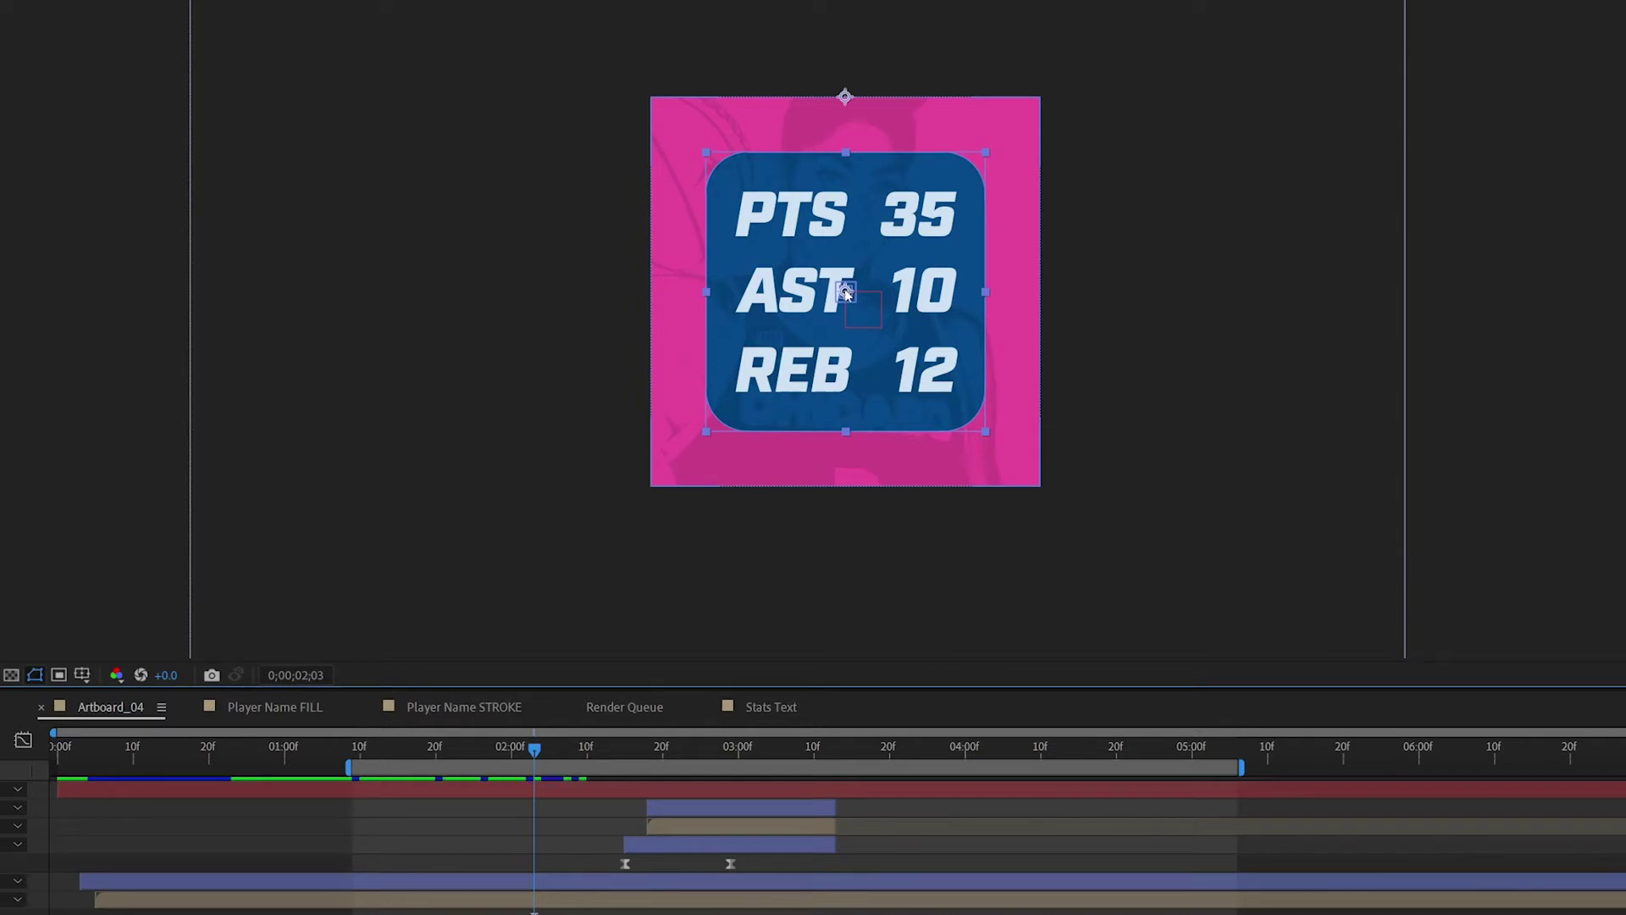
click(846, 292)
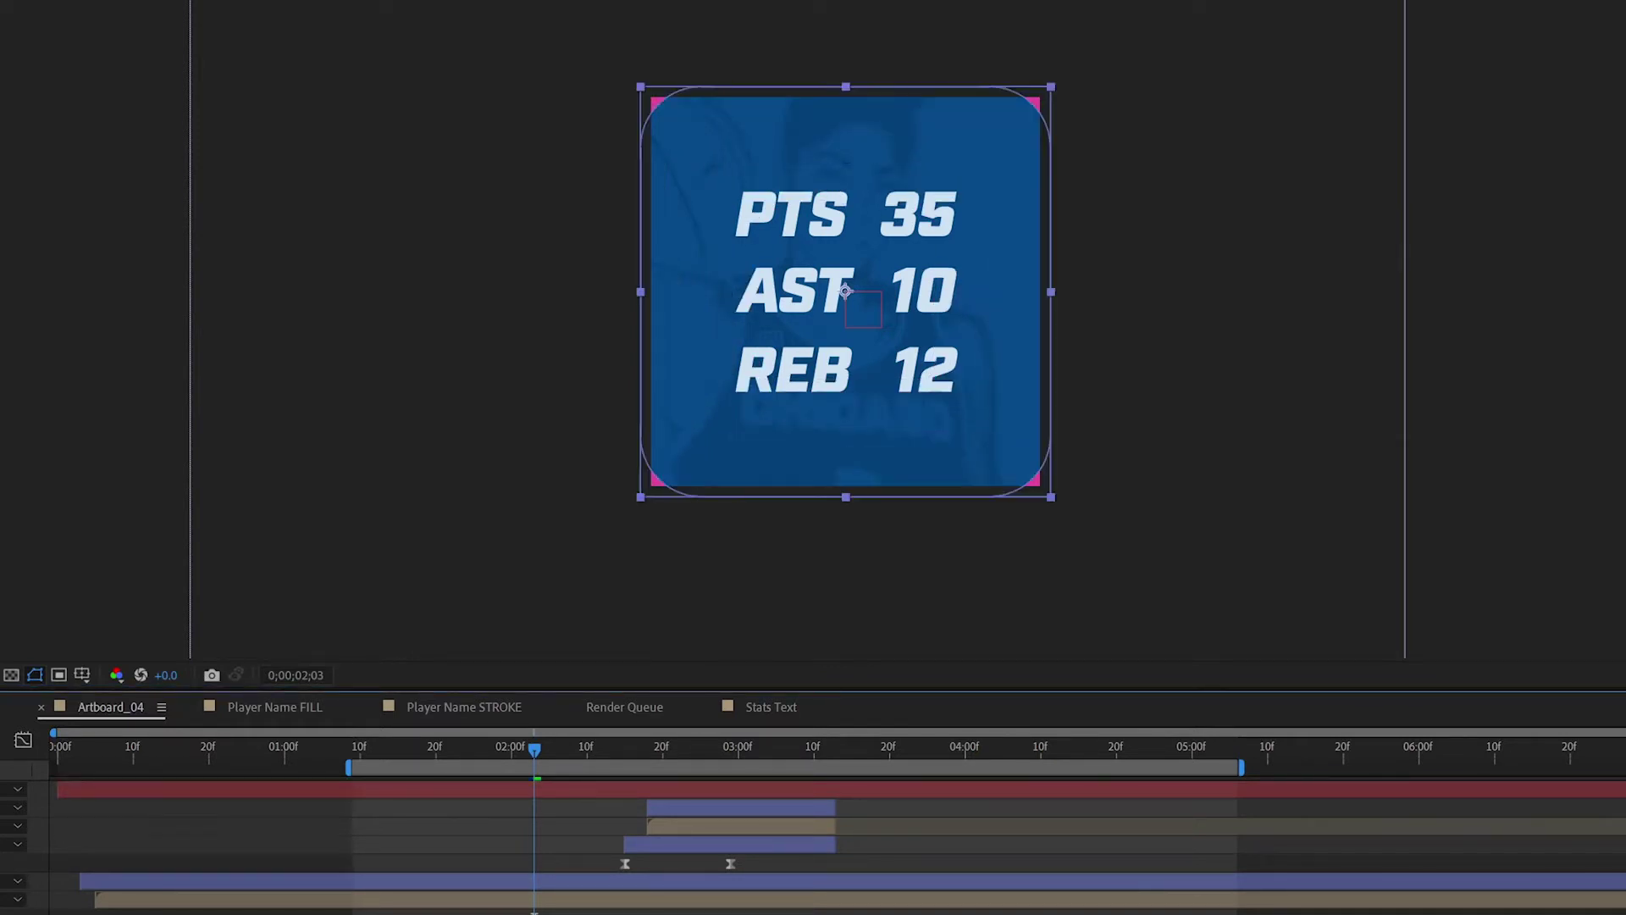
key(ctrl+z)
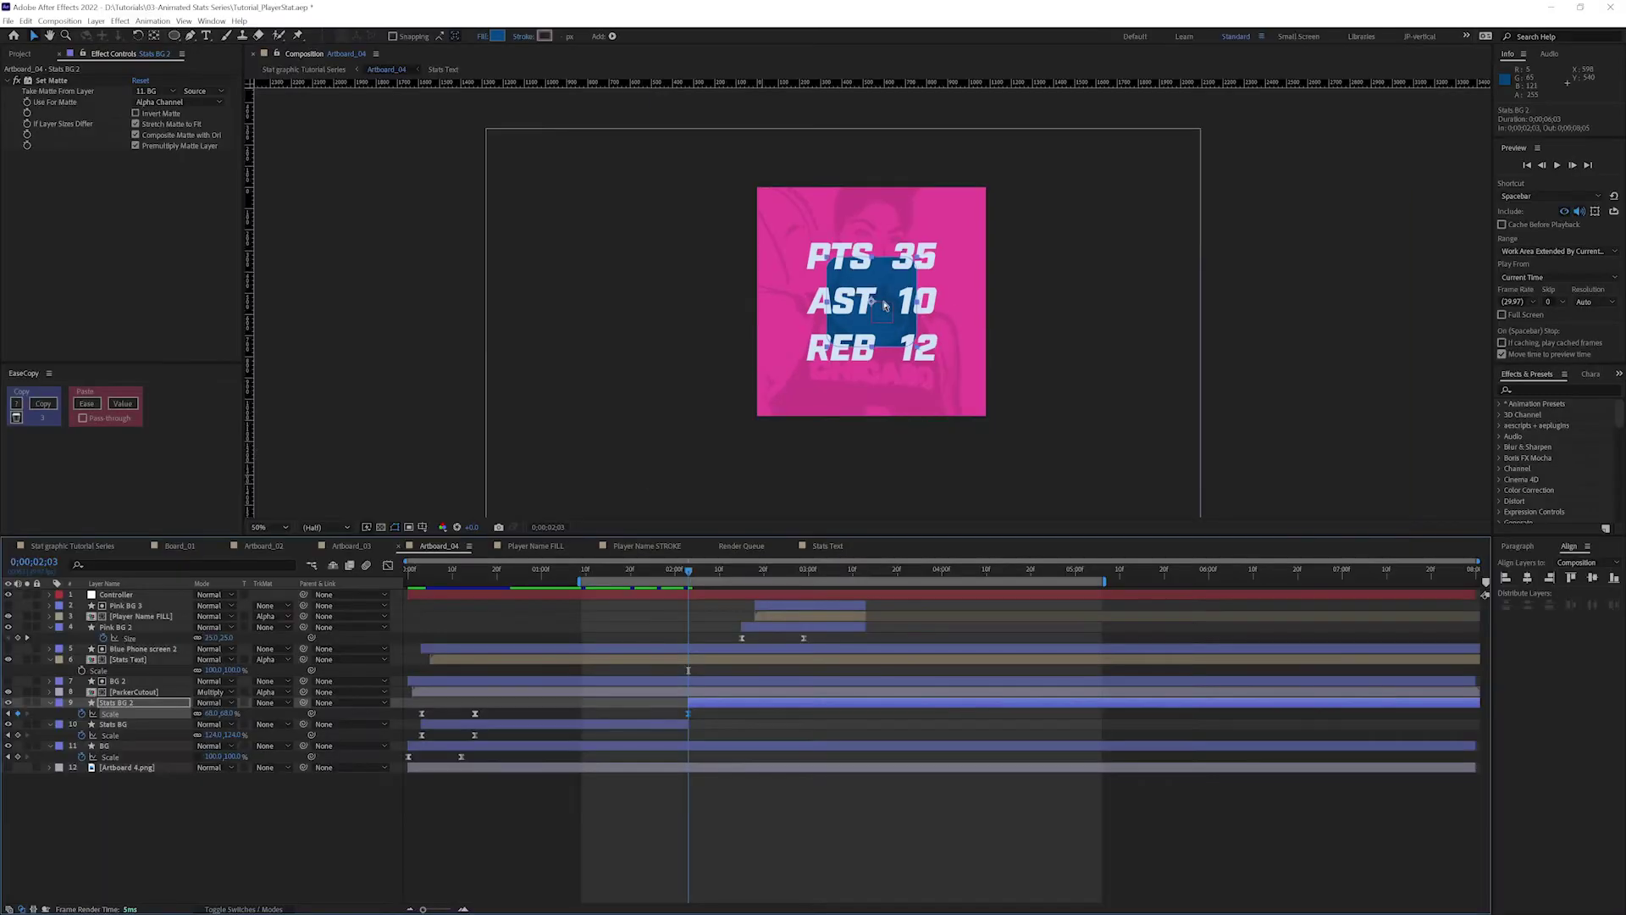
key(ctrl+z)
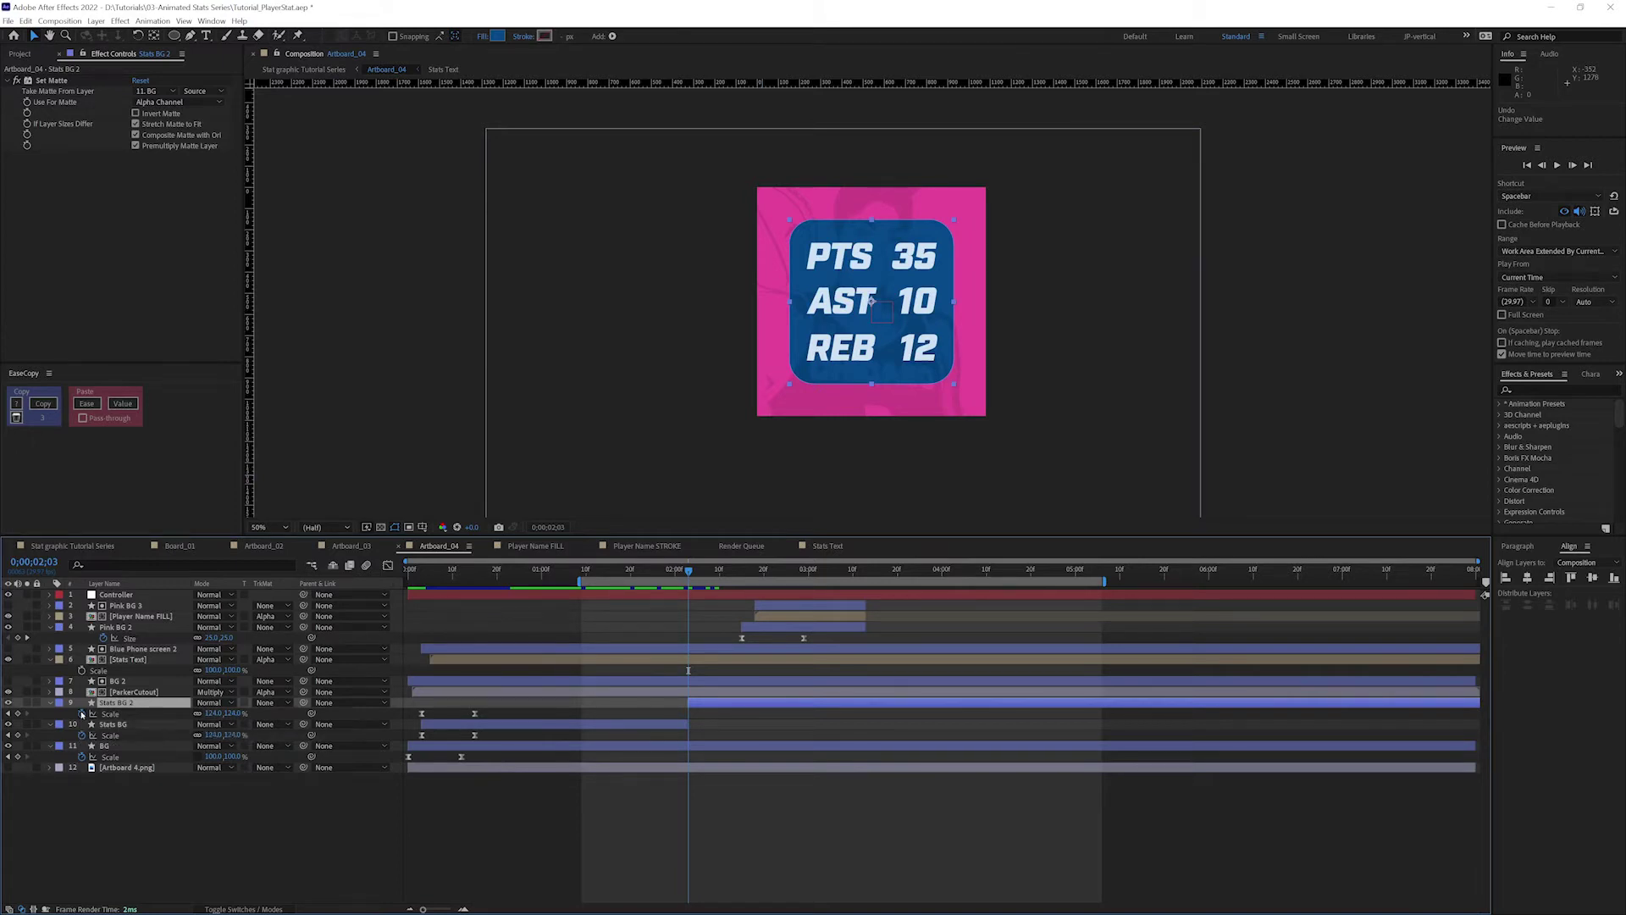
Keyframe Stats BG 2's scale at 124%, then 110% at 0;00;02;09.
click(137, 703)
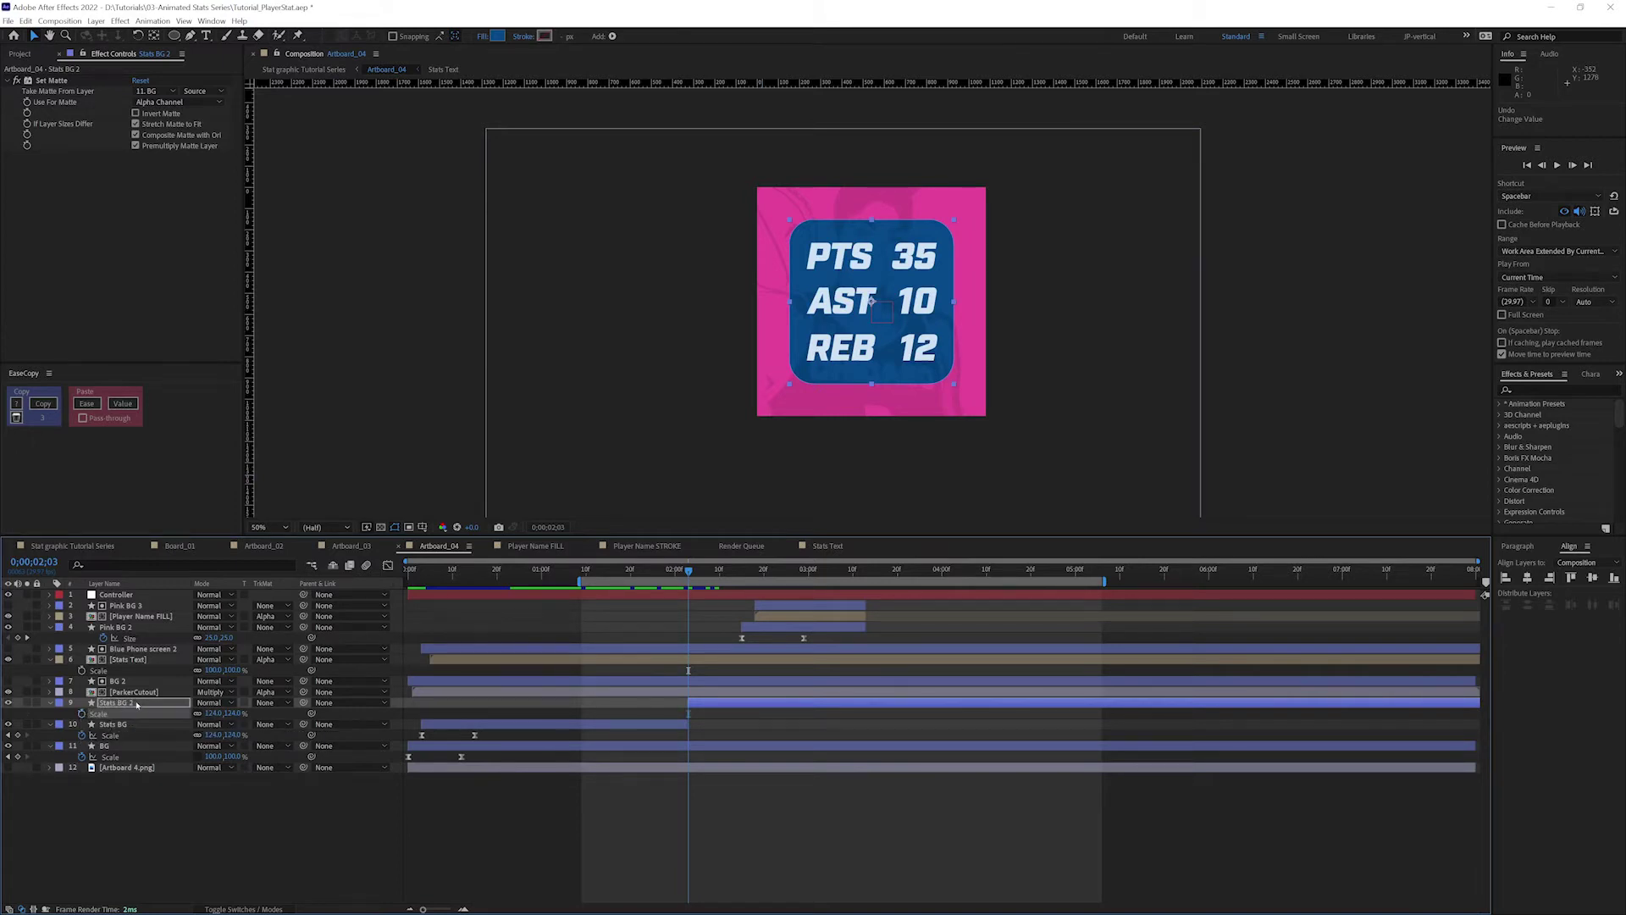
click(83, 714)
key(Page_Down)
key(Page_Down)
key(Page_Down)
key(Page_Down)
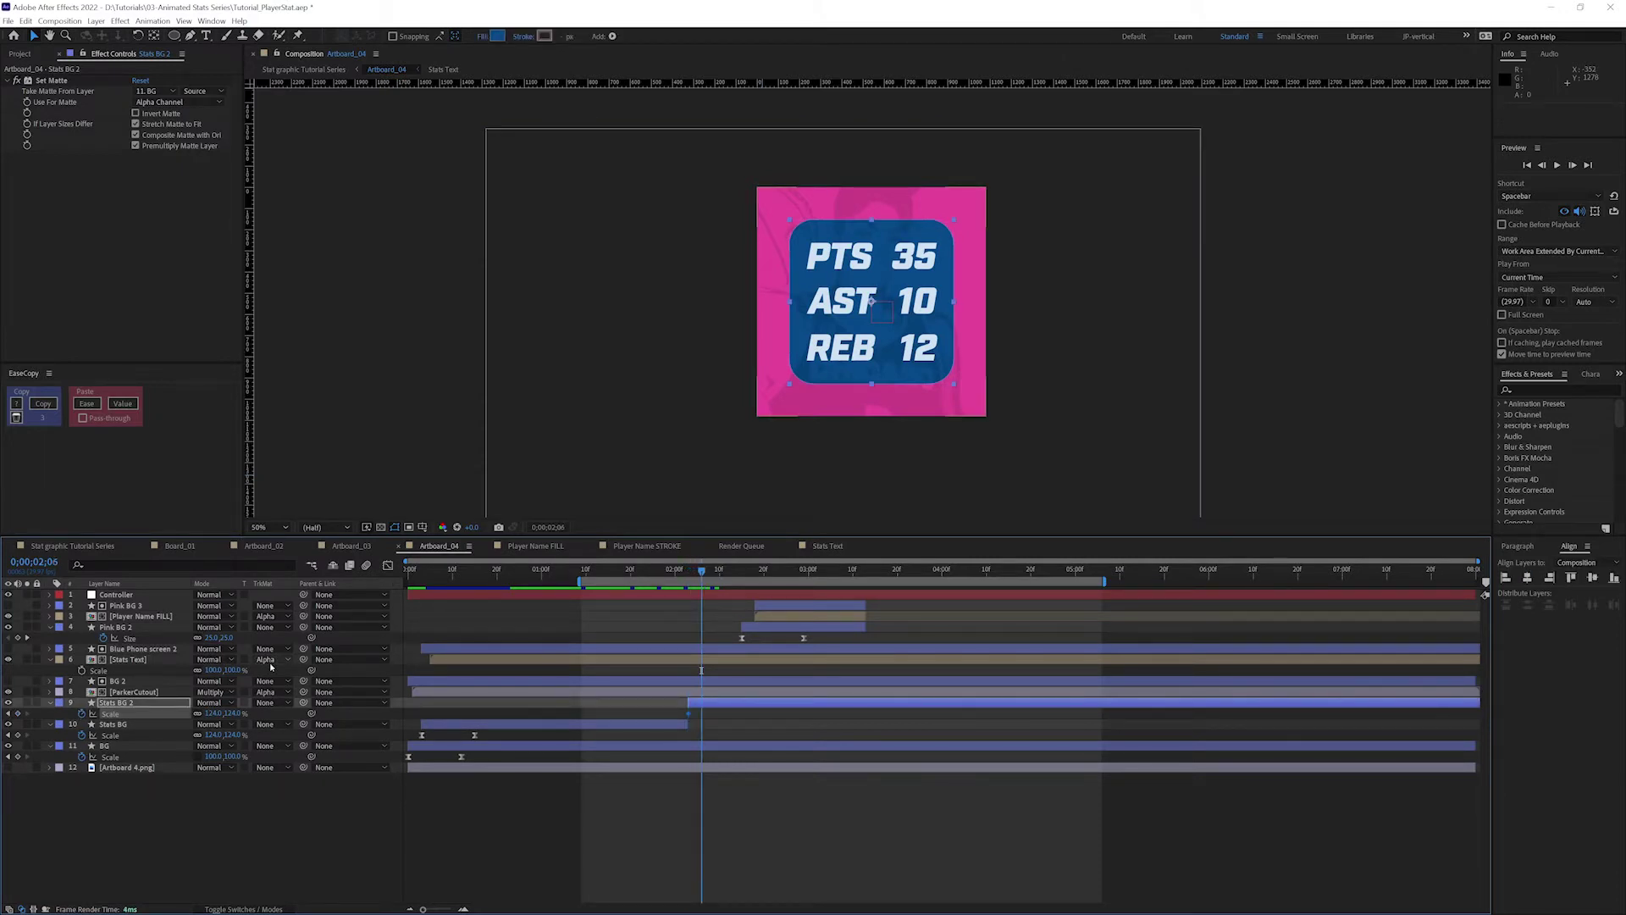
key(Page_Down)
key(Page_Down)
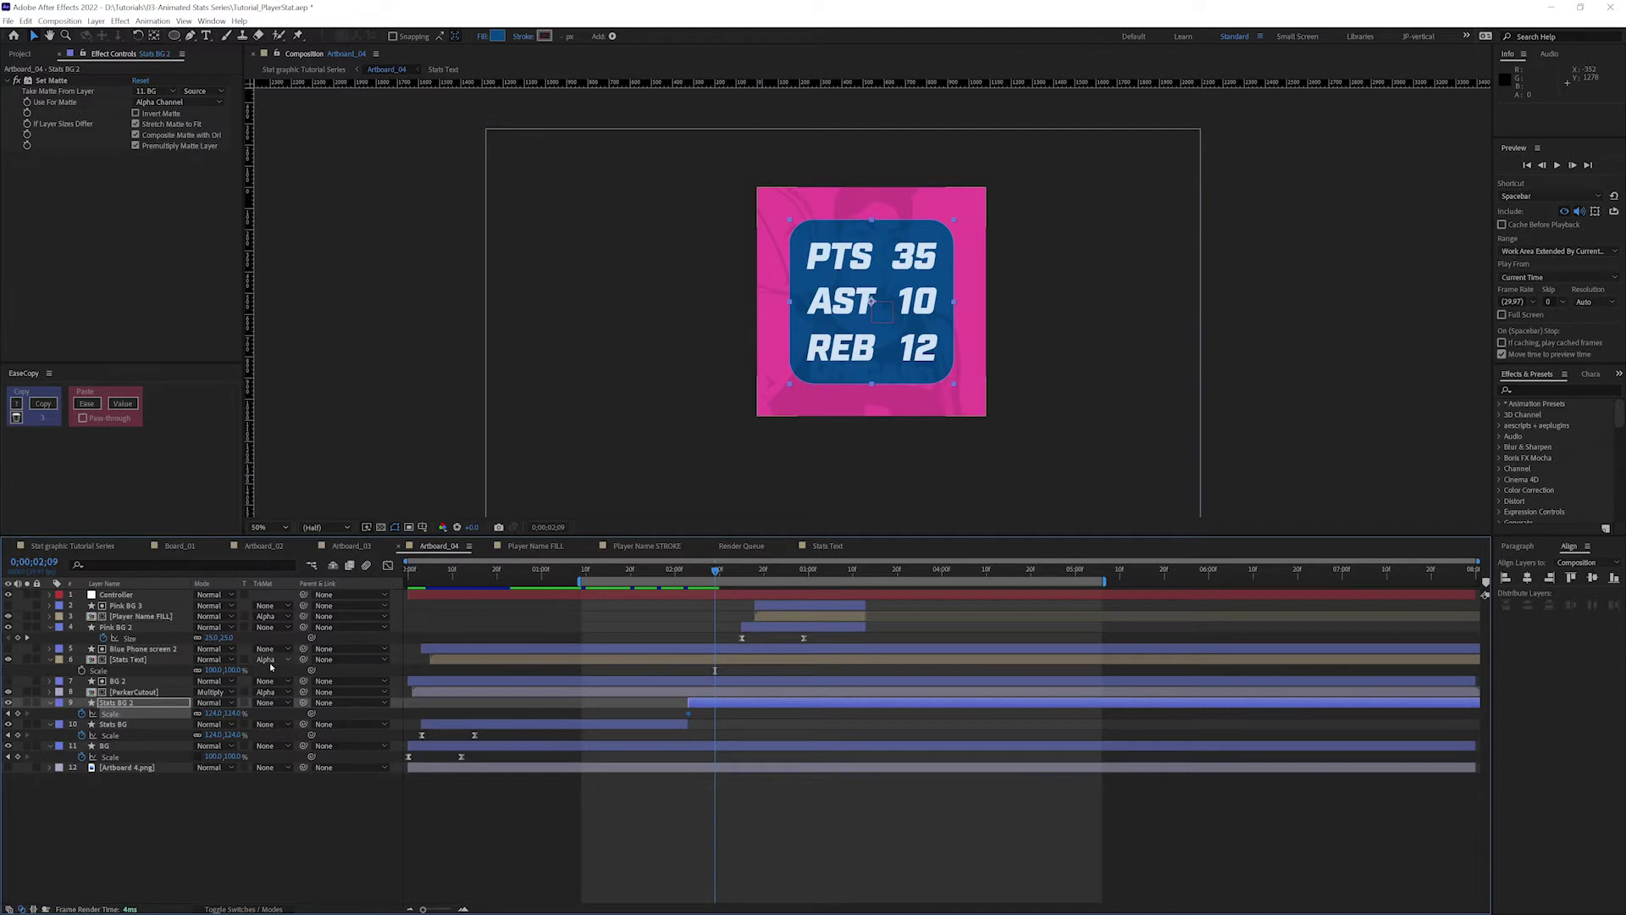
click(215, 713)
text(110)
key(Return)
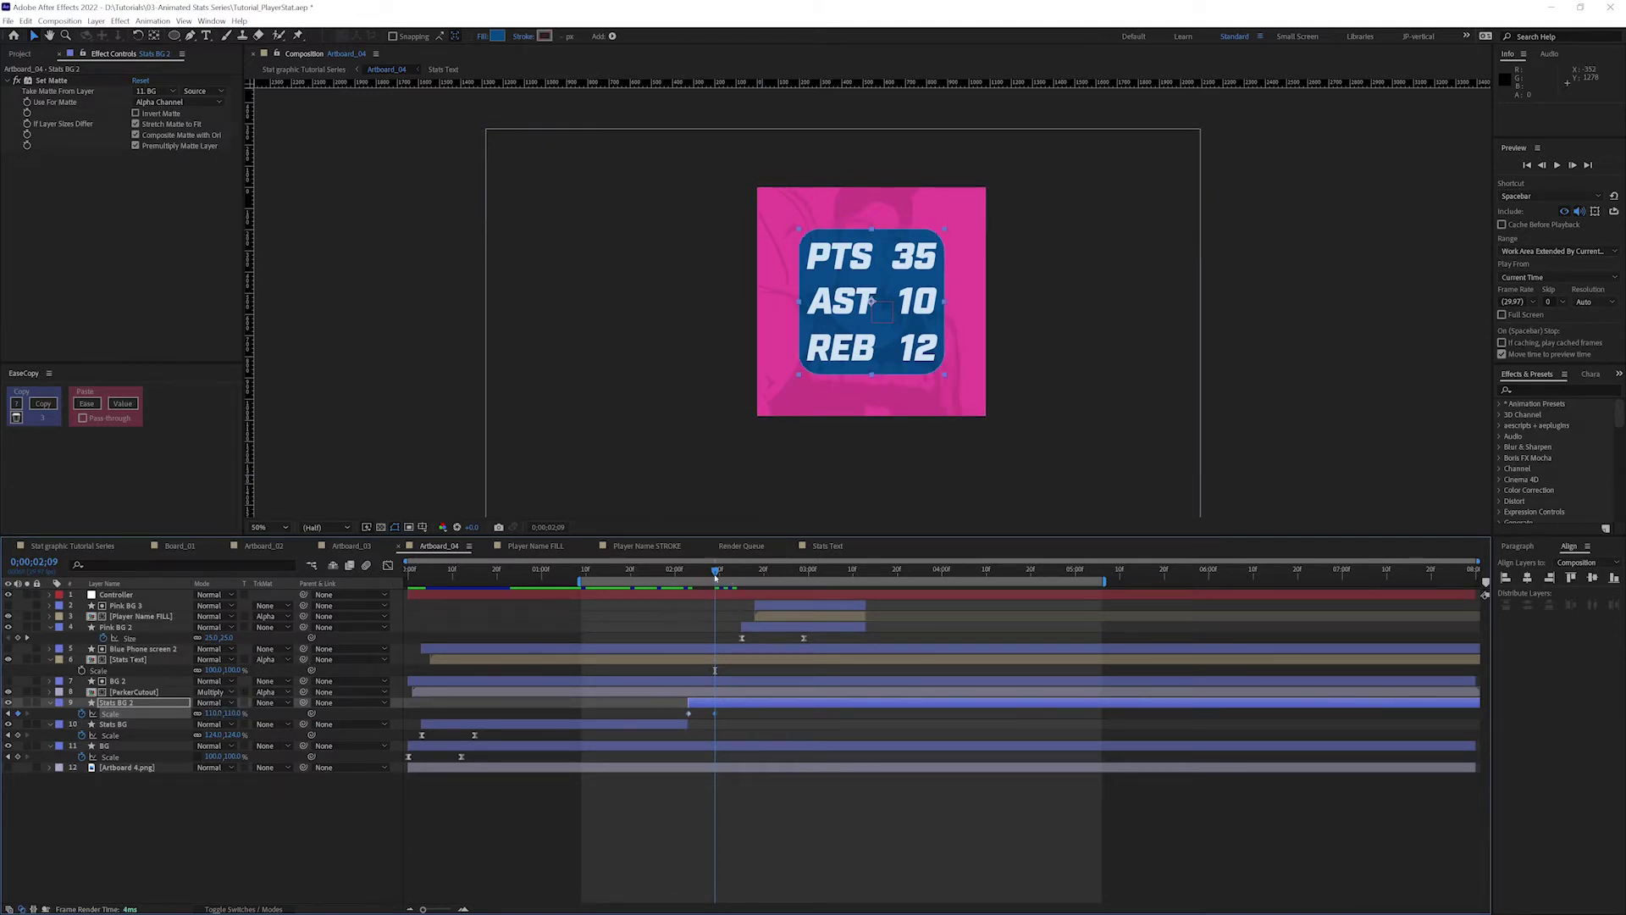
Scale Stats BG 2 up to 207% at 0;00;02;21 and easy-ease all three keyframes.
key(shift+Page_Down)
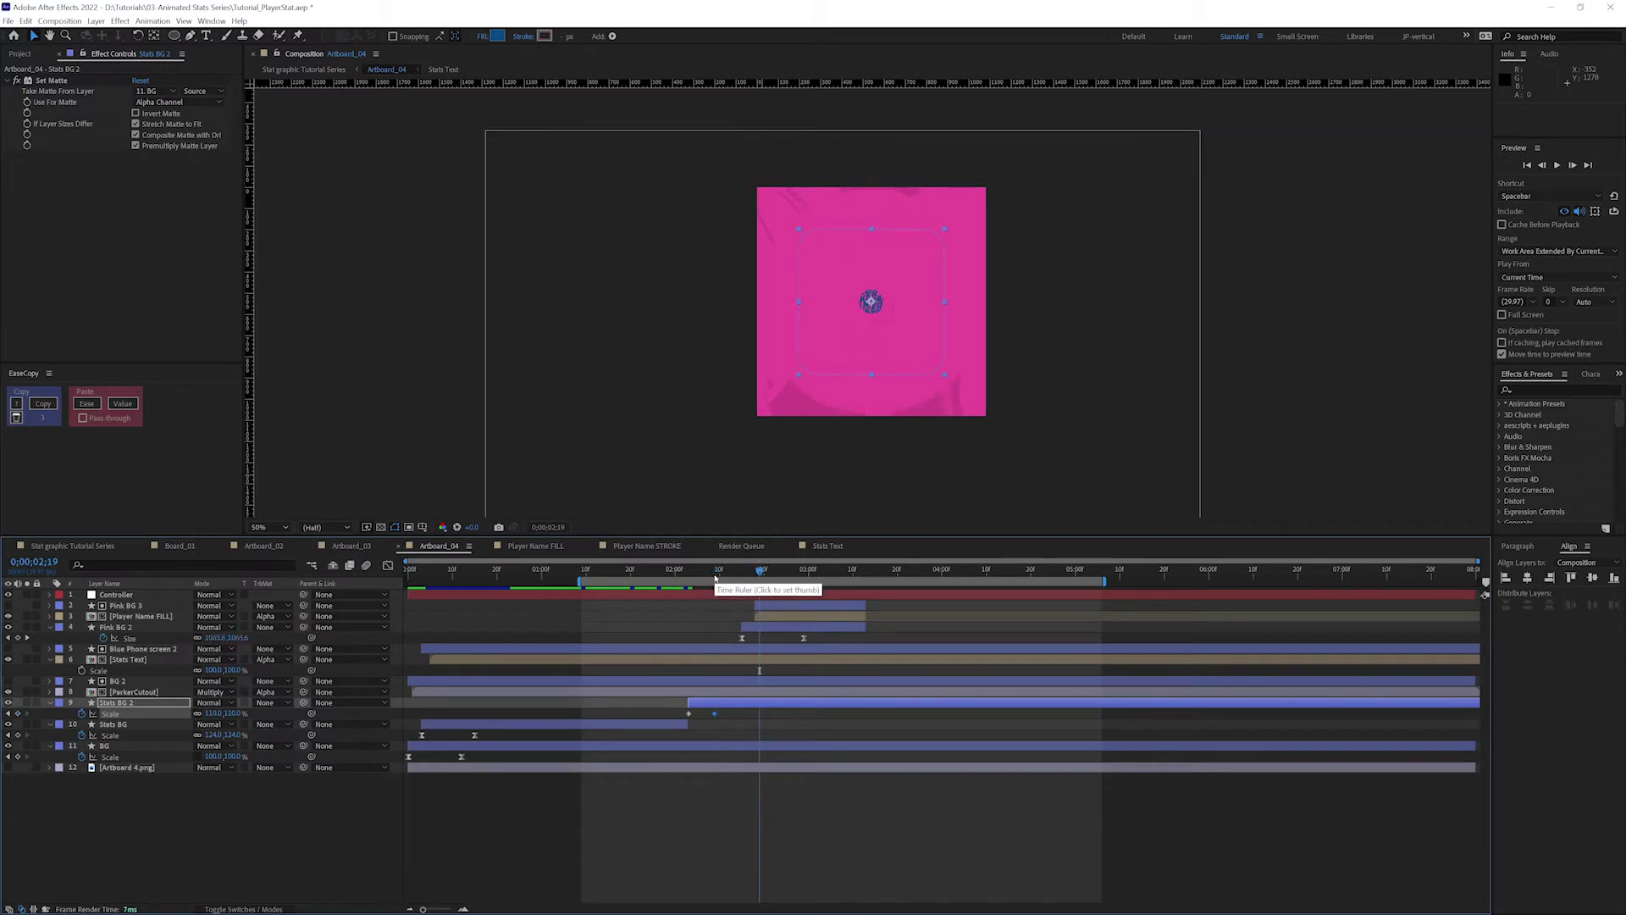
key(Page_Down)
key(Page_Down)
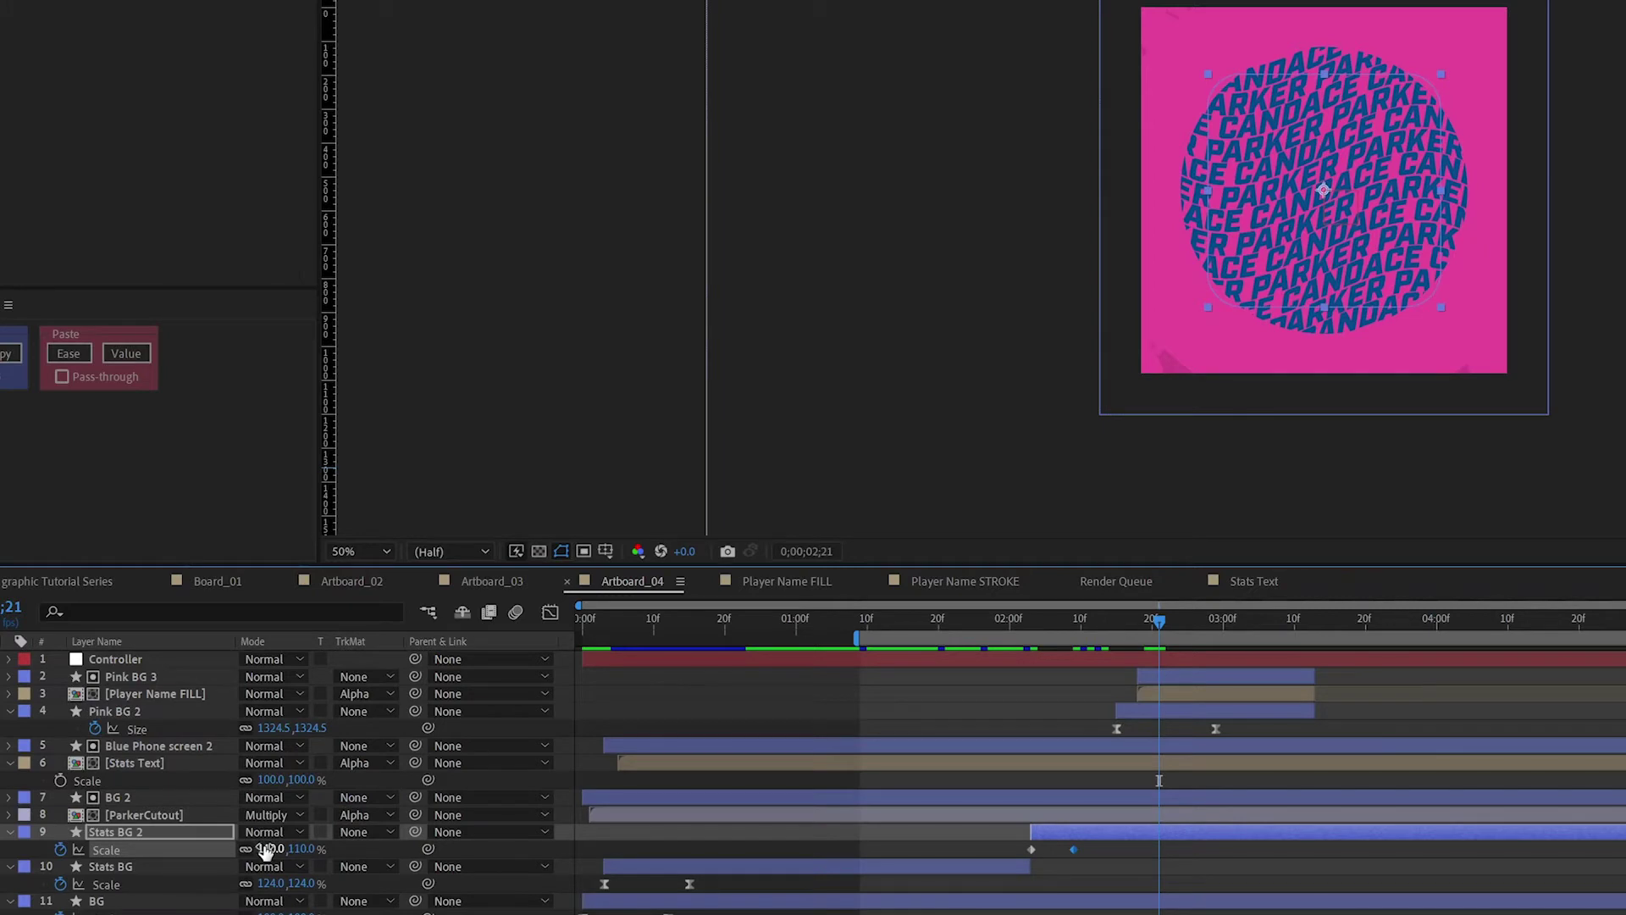
drag(265, 849, 1159, 354)
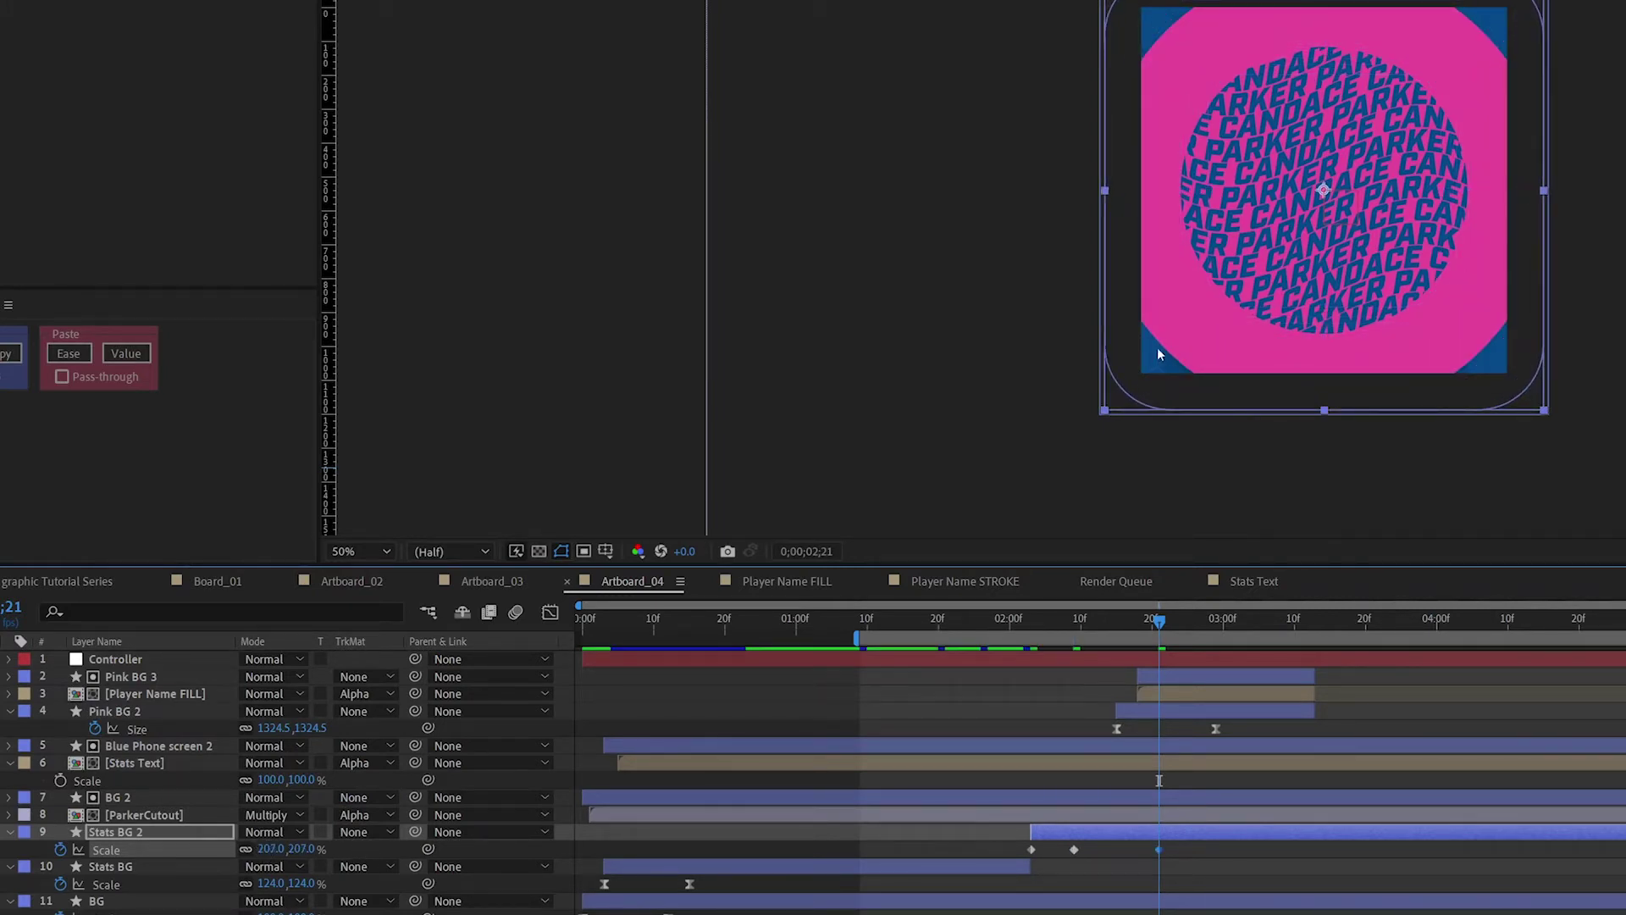
drag(998, 842, 1177, 861)
key(F9)
Lengthen the Bezier influence handles on Stats BG 2's middle and final Scale keyframes, then preview.
click(551, 612)
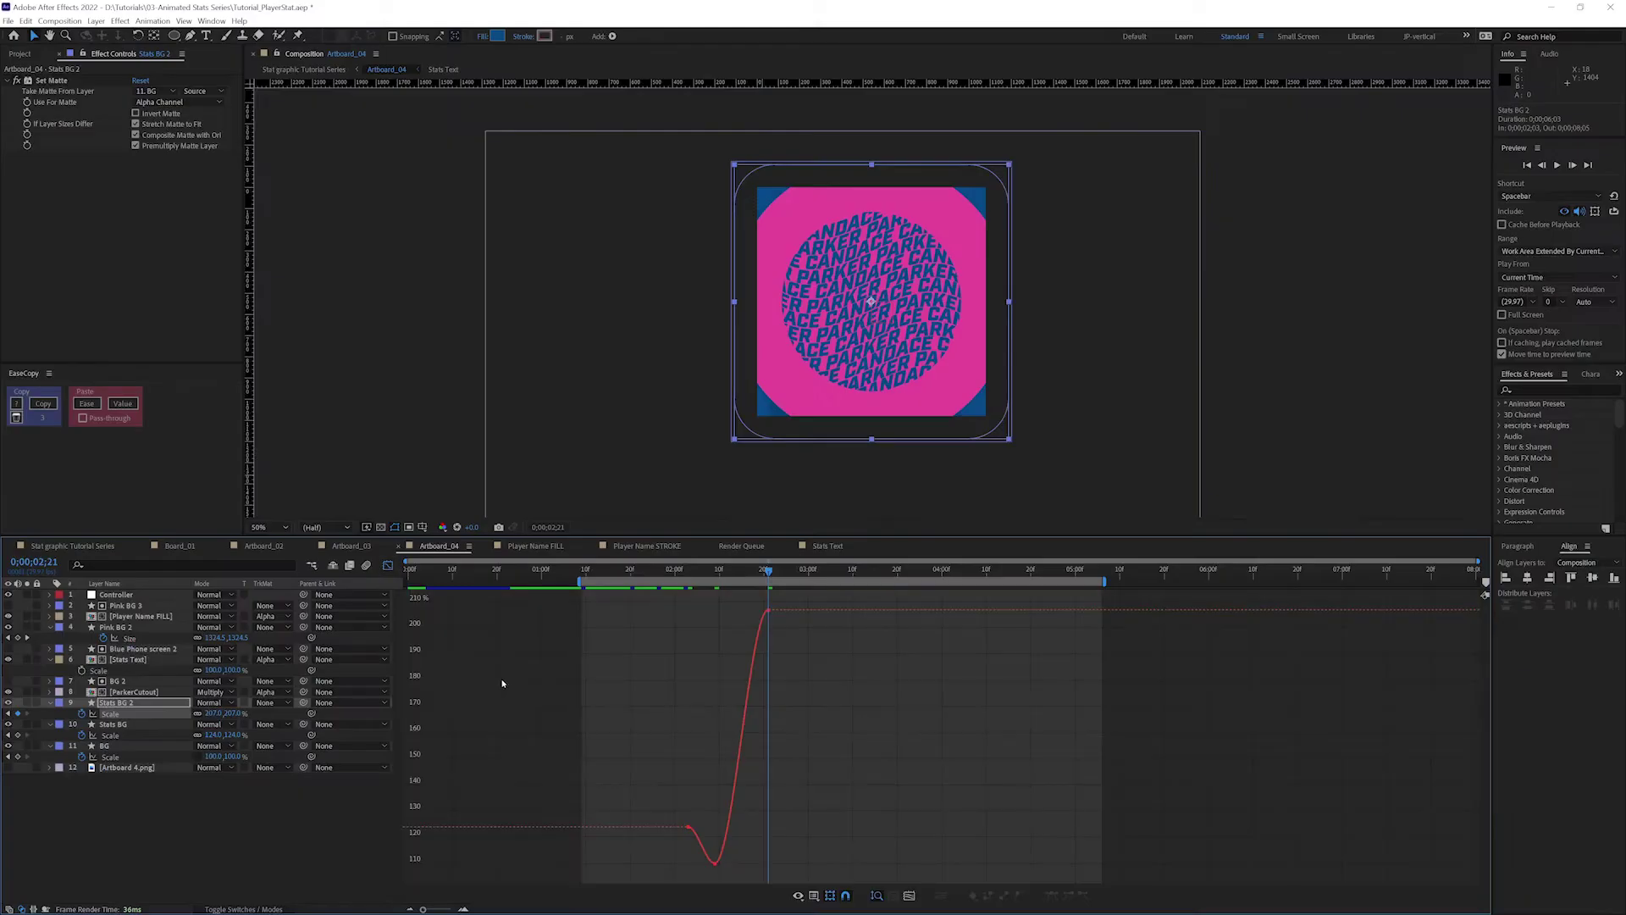
click(895, 896)
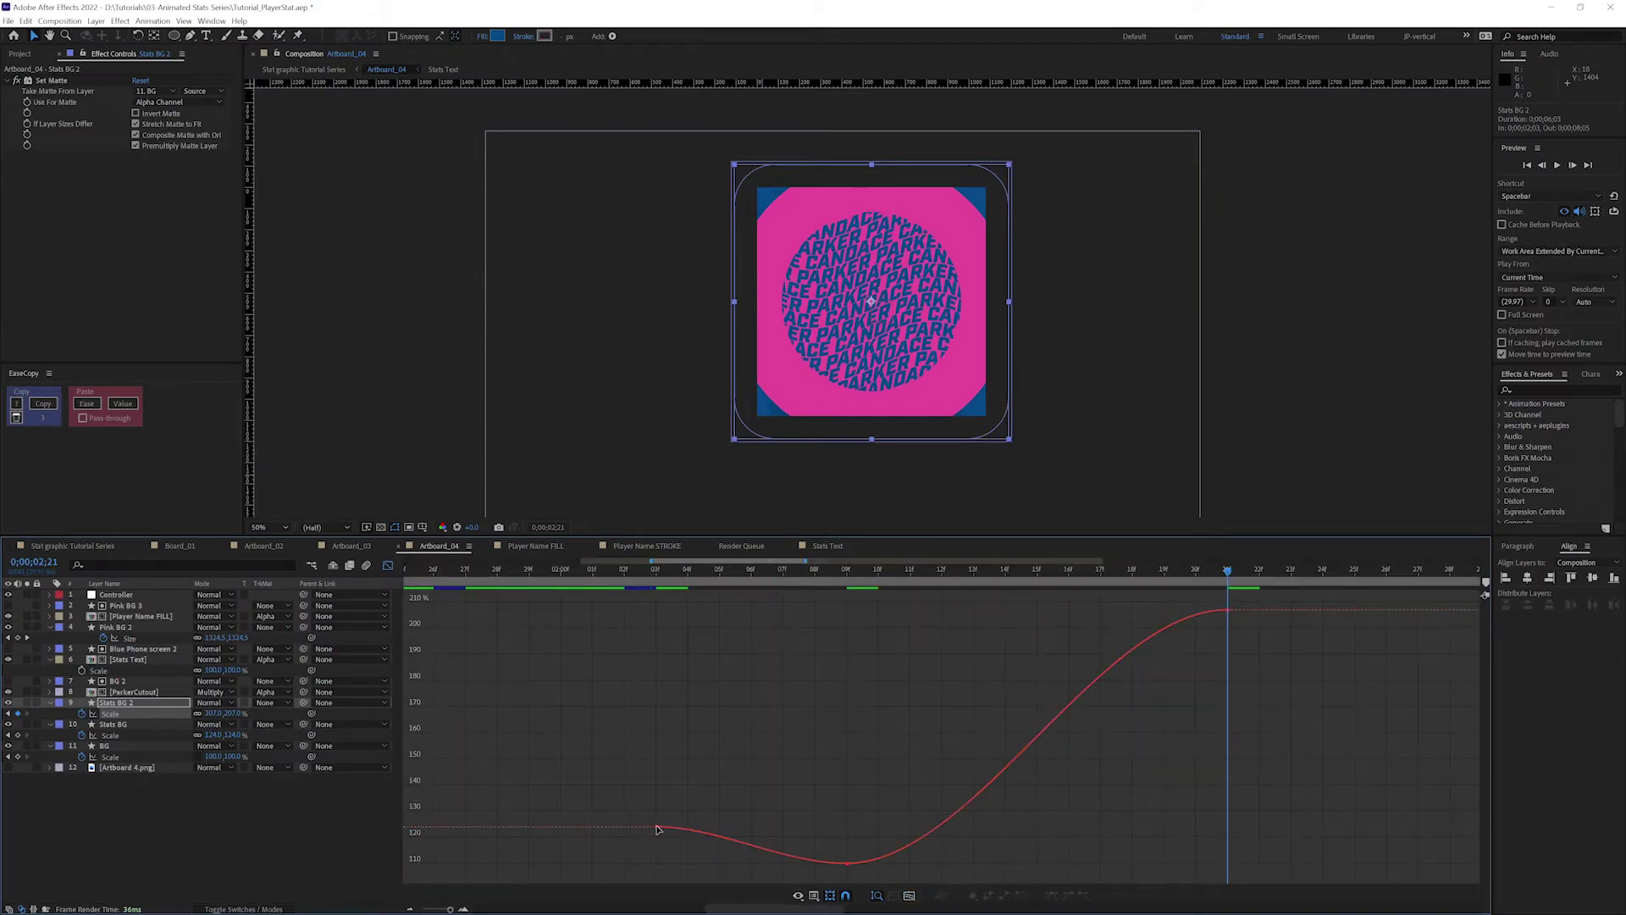
click(657, 827)
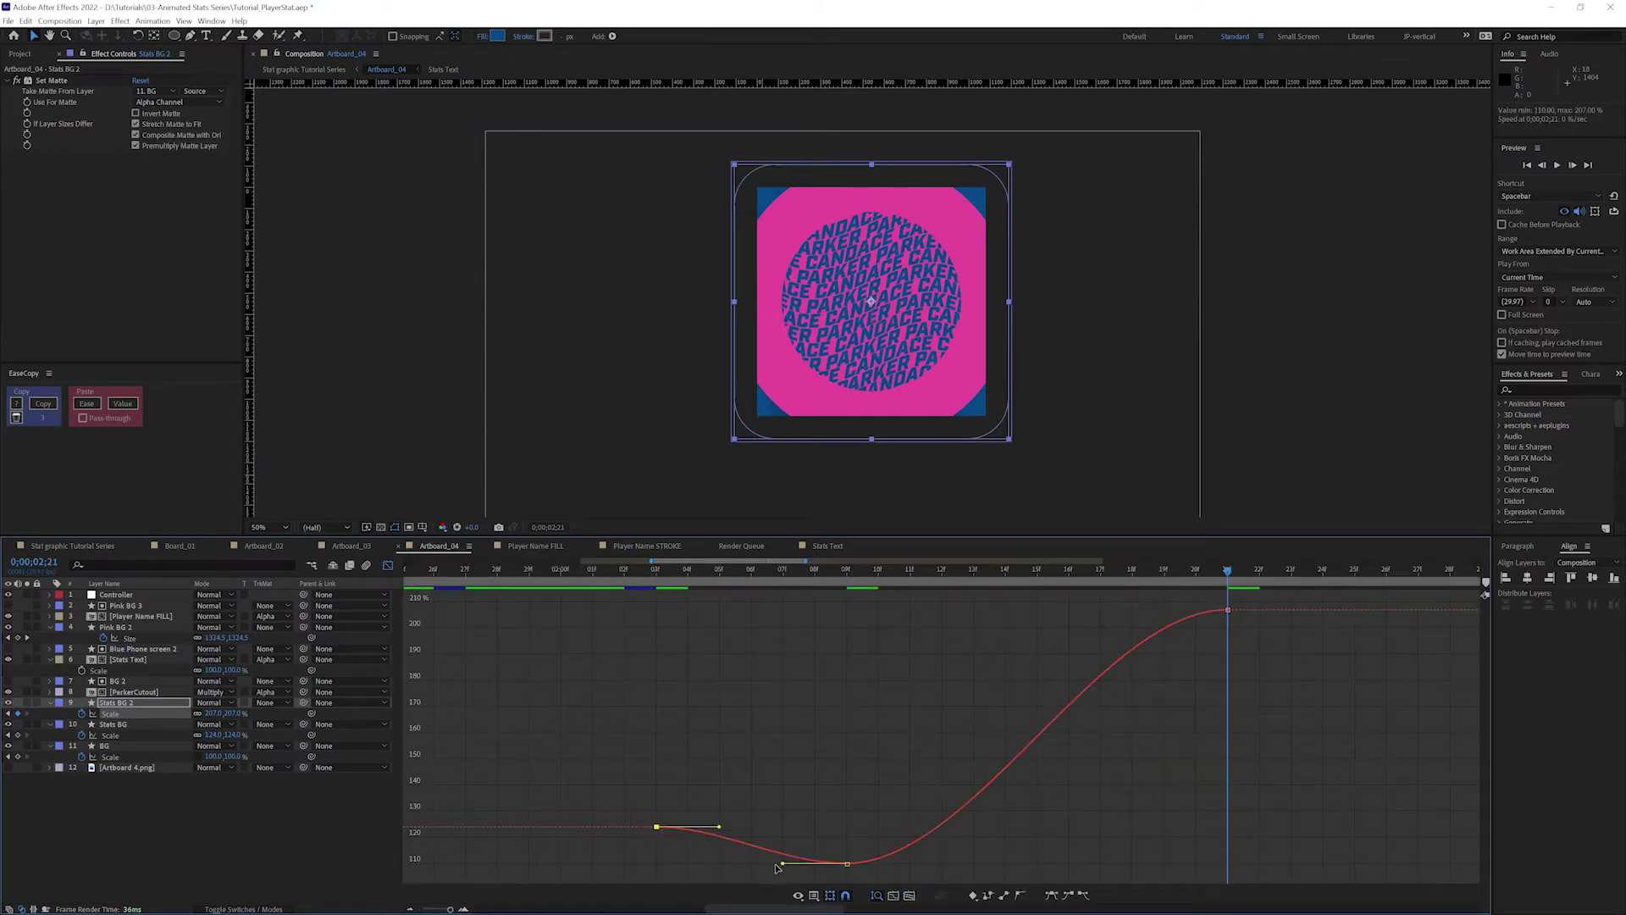
drag(781, 865, 747, 865)
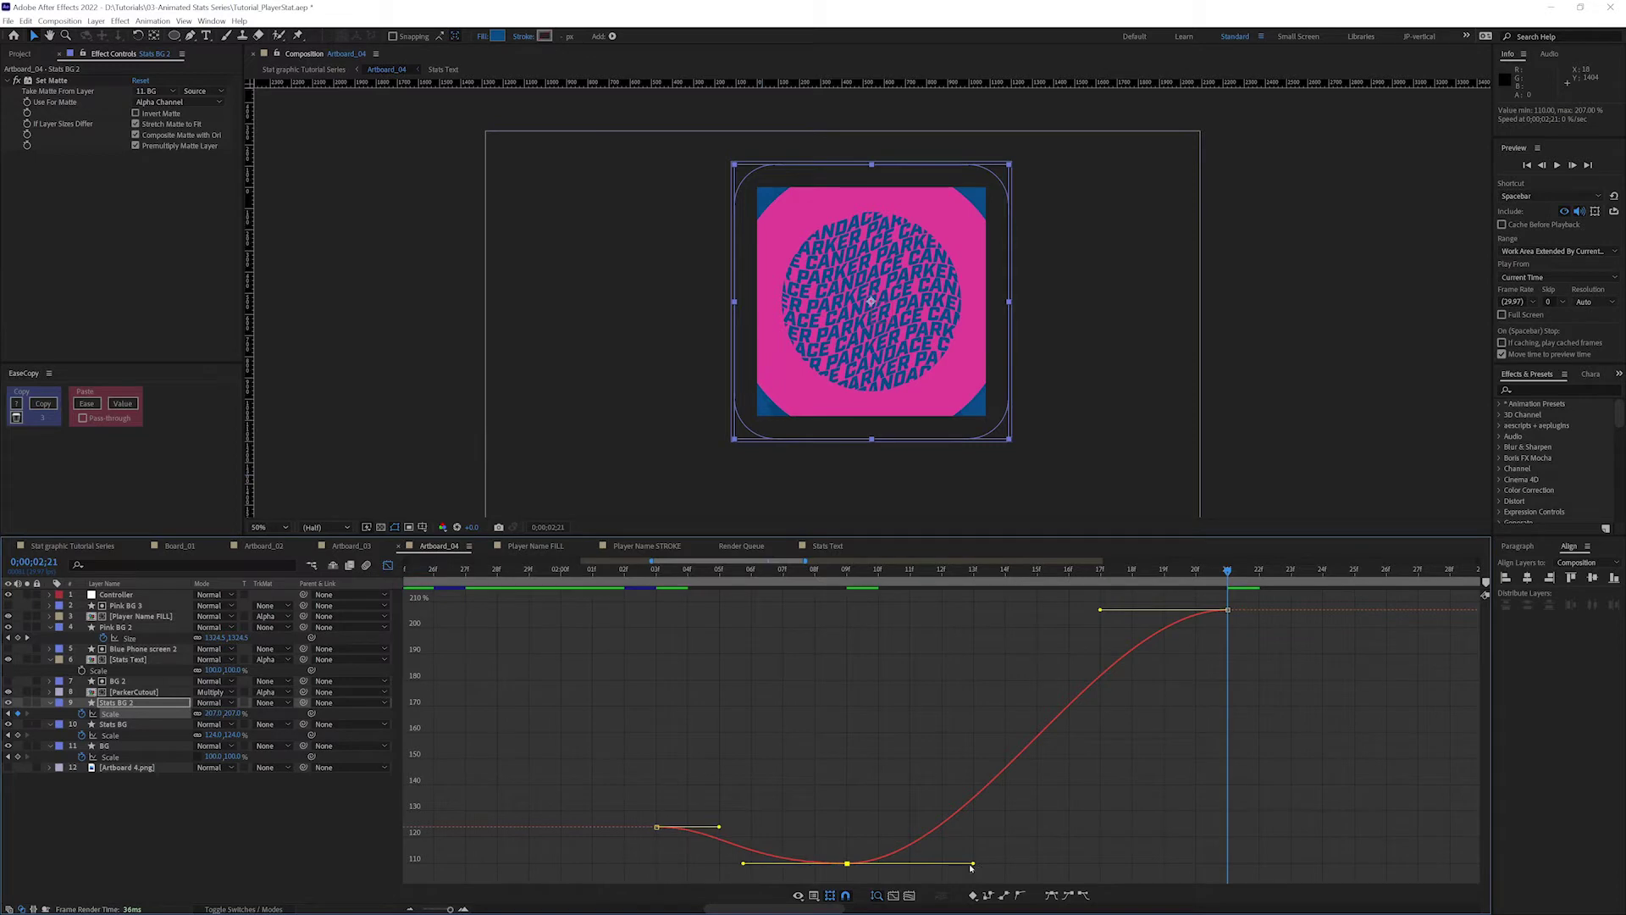
drag(974, 867, 1132, 866)
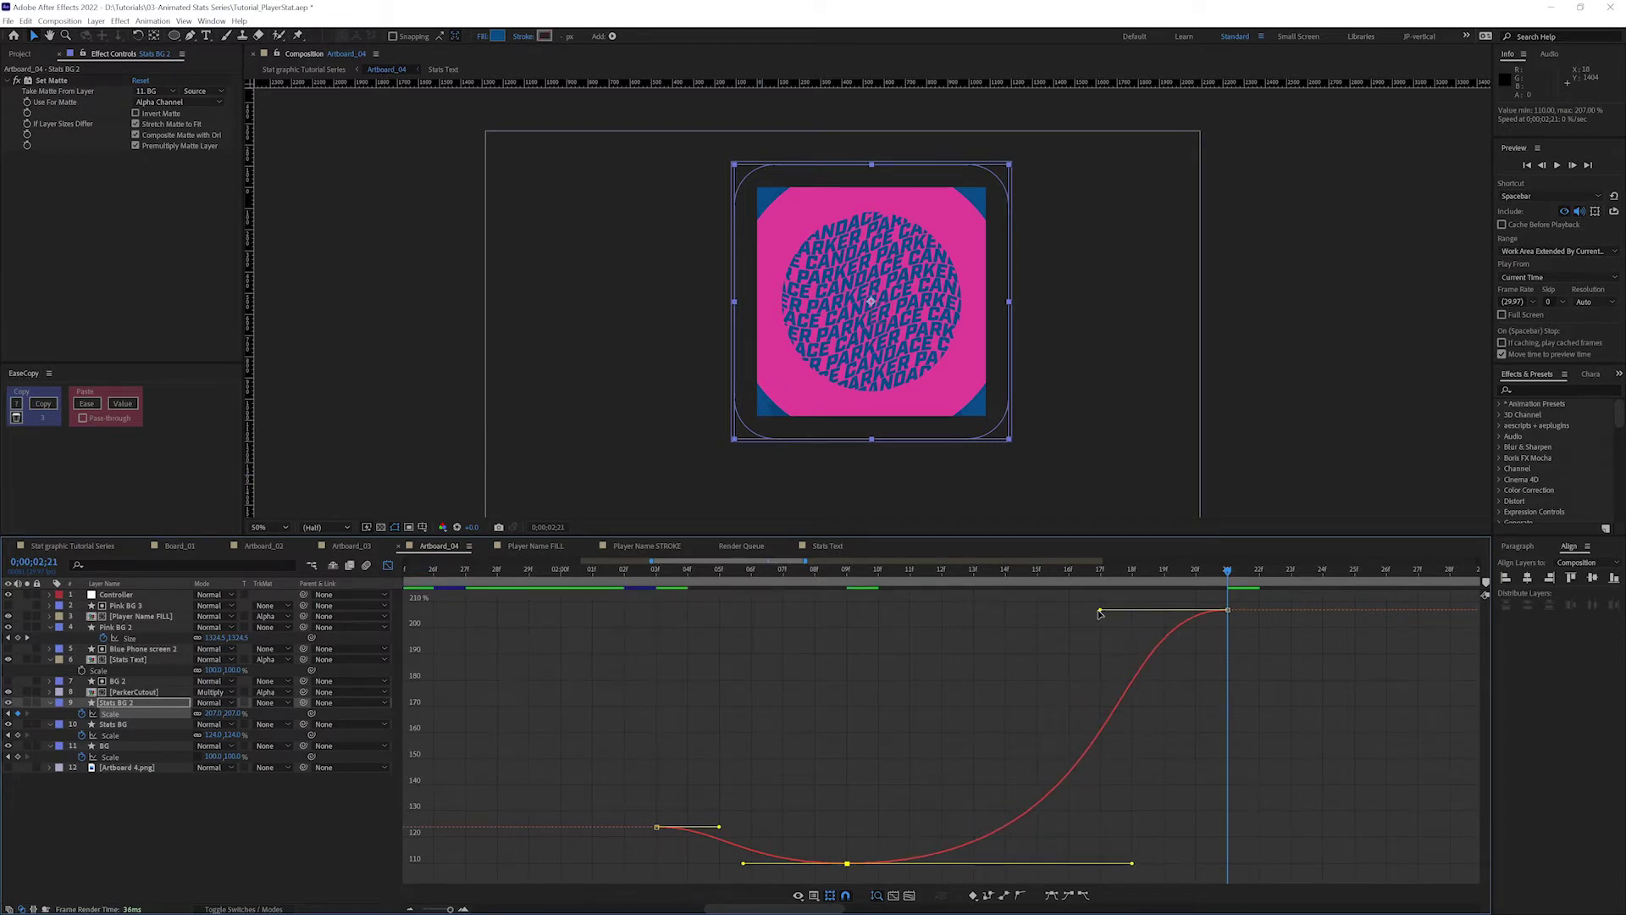
drag(1100, 611, 1020, 610)
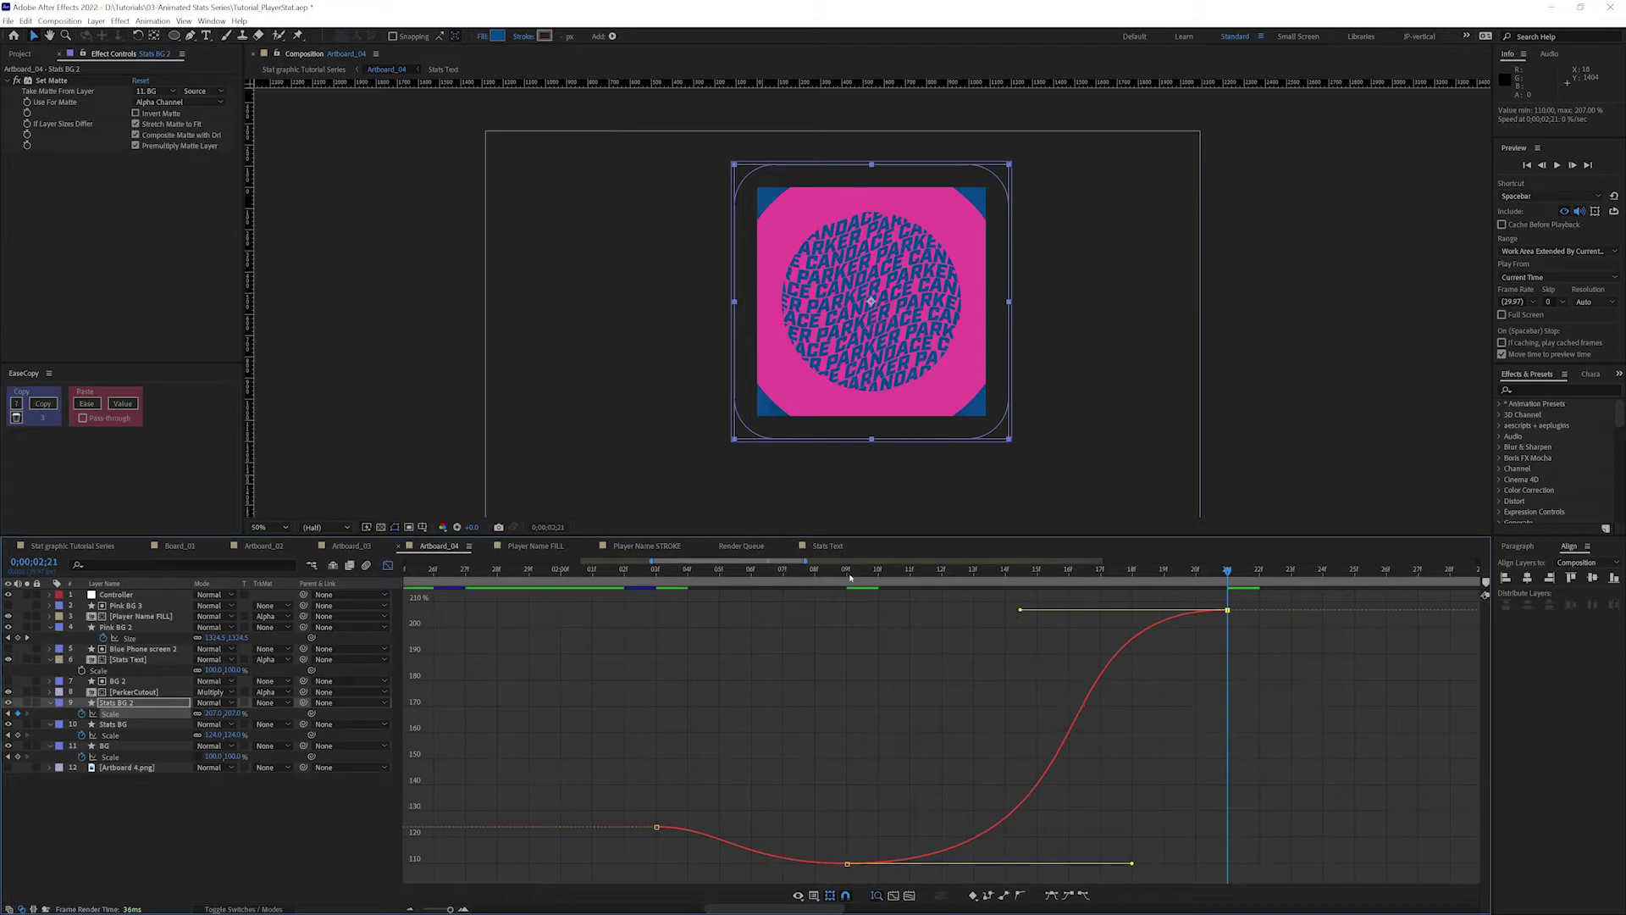
drag(850, 578, 1005, 586)
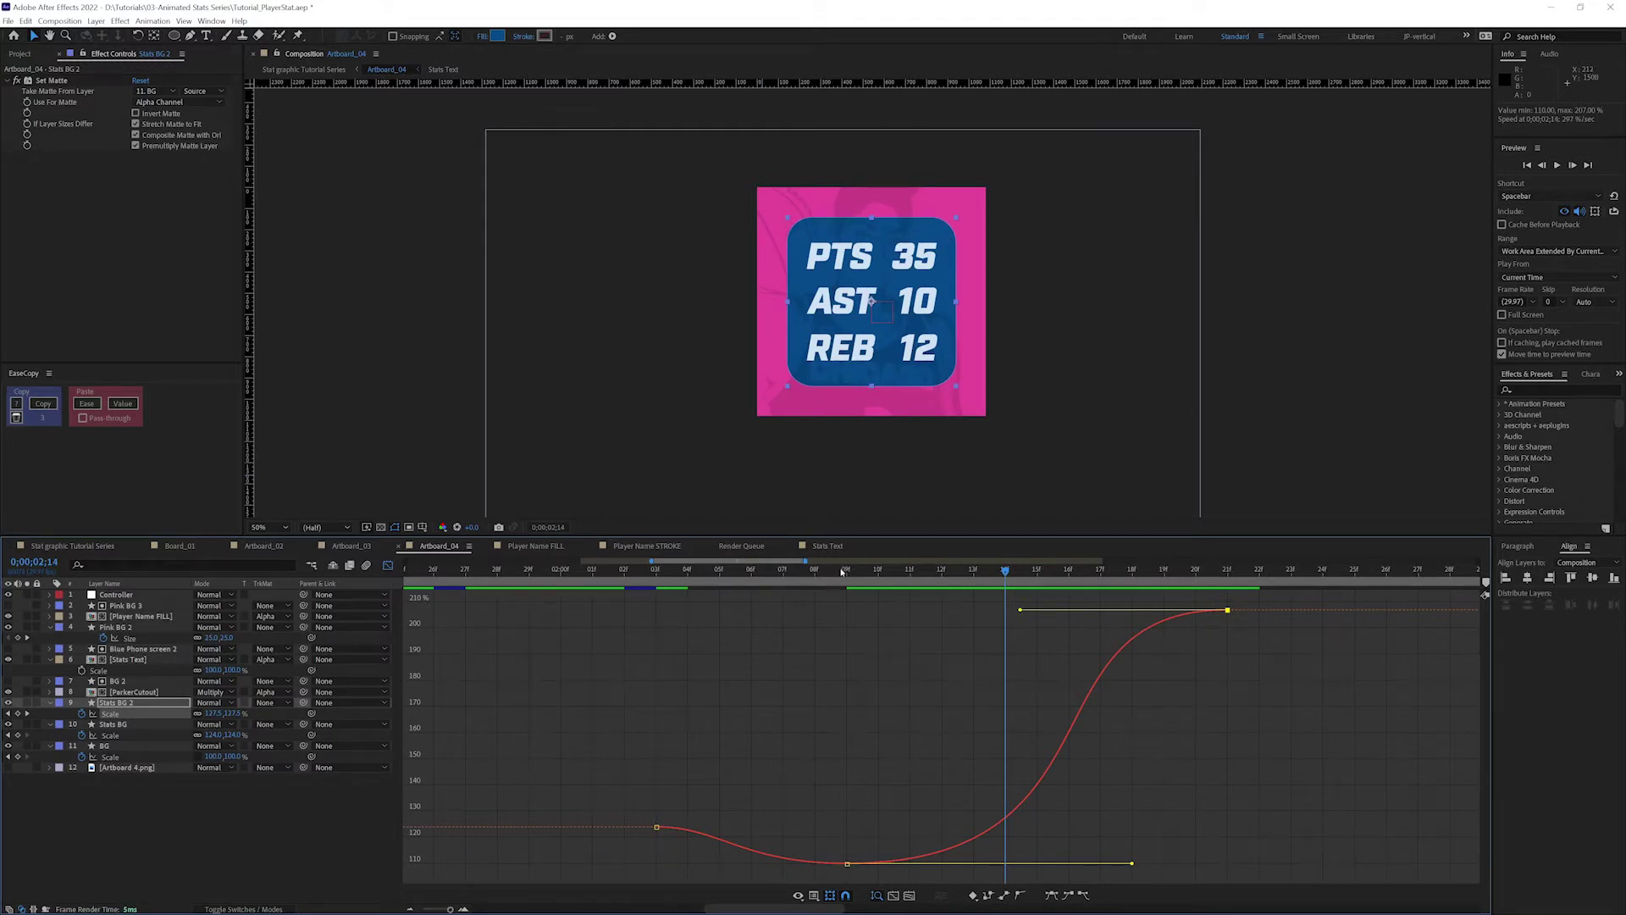
mouse_move(841, 573)
mouse_down()
mouse_move(1218, 586)
mouse_move(881, 589)
mouse_move(1227, 587)
mouse_move(847, 584)
mouse_up()
key(shift+F3)
key(minus)
key(minus)
key(minus)
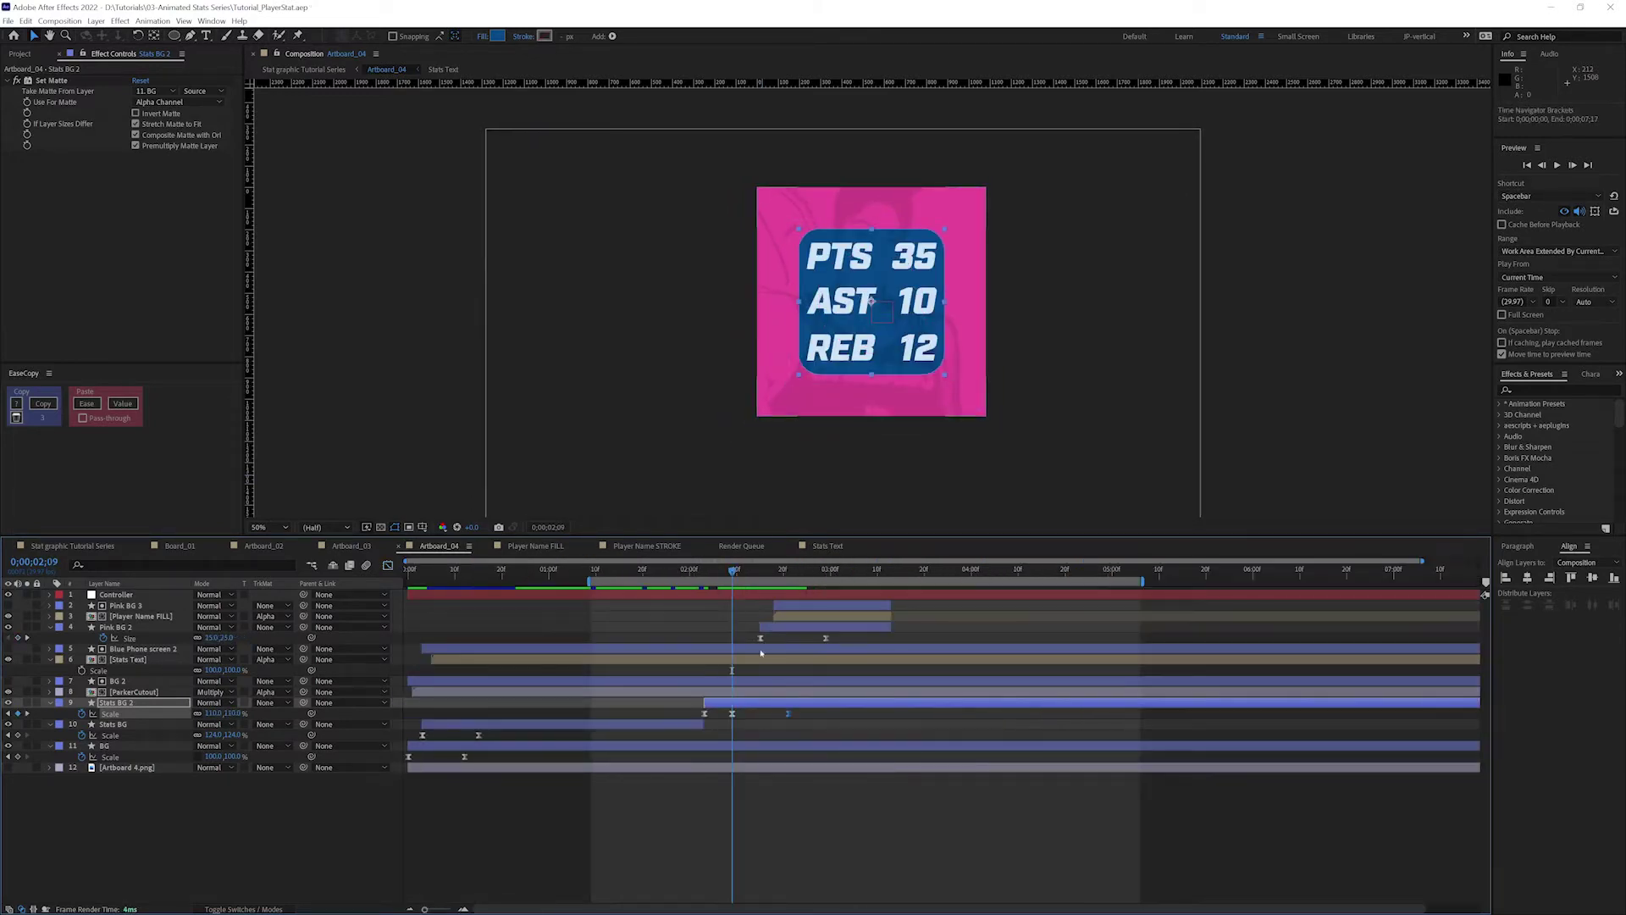
Keyframe the Stats Text scale at 100%, then 88% at the next Stats BG 2 keyframe.
click(724, 662)
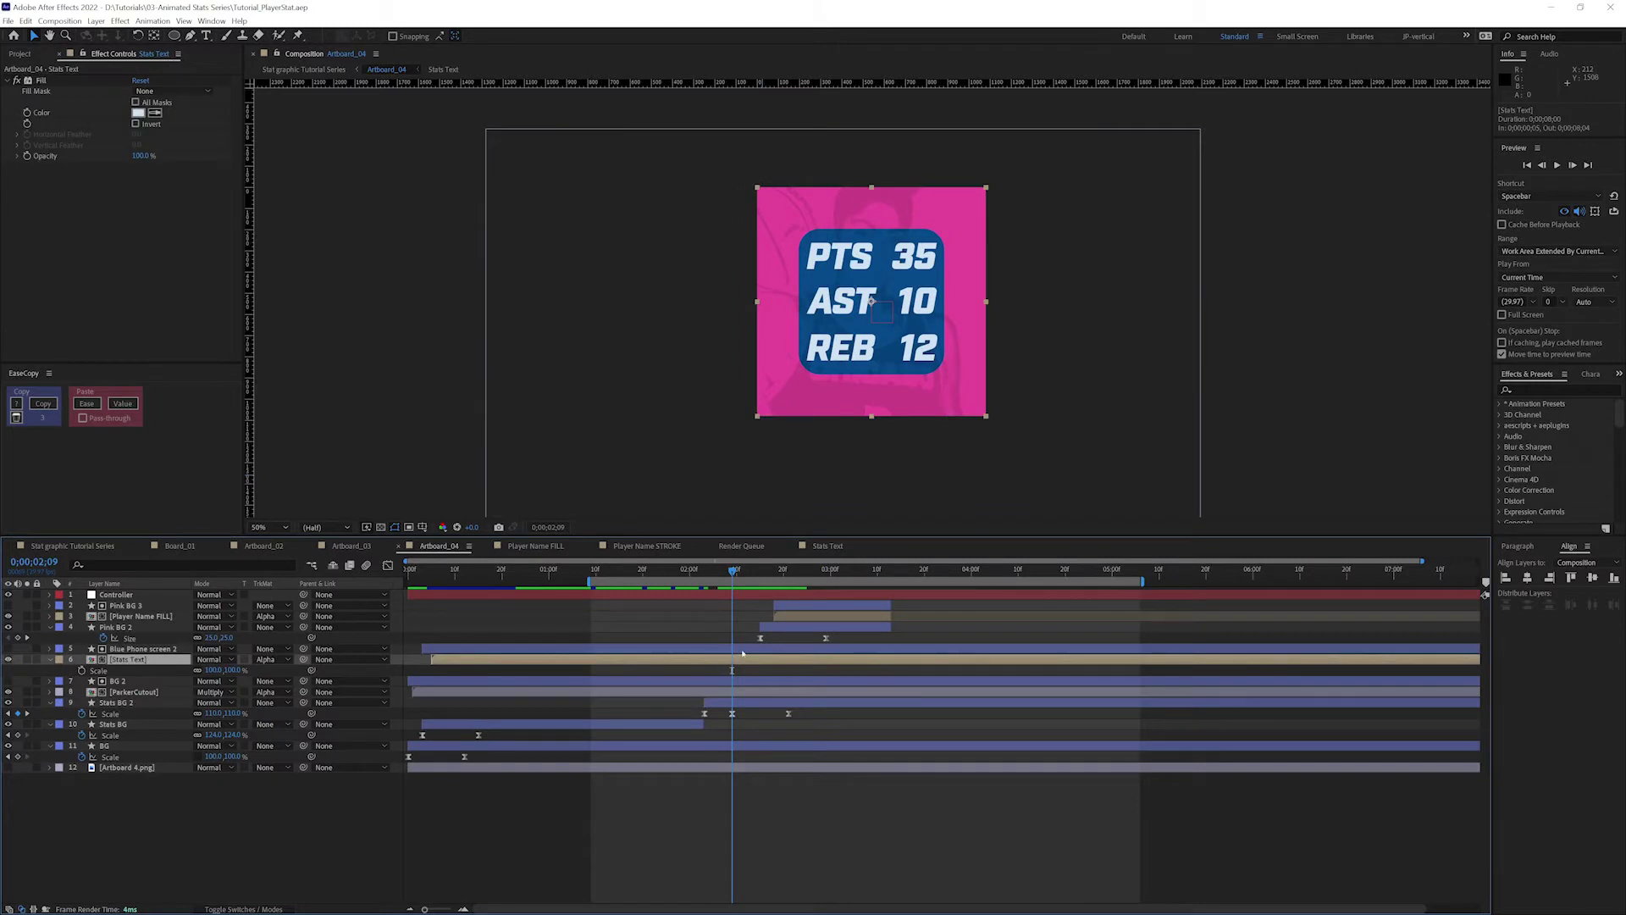
mouse_move(698, 574)
mouse_down()
mouse_move(794, 583)
mouse_move(704, 594)
mouse_up()
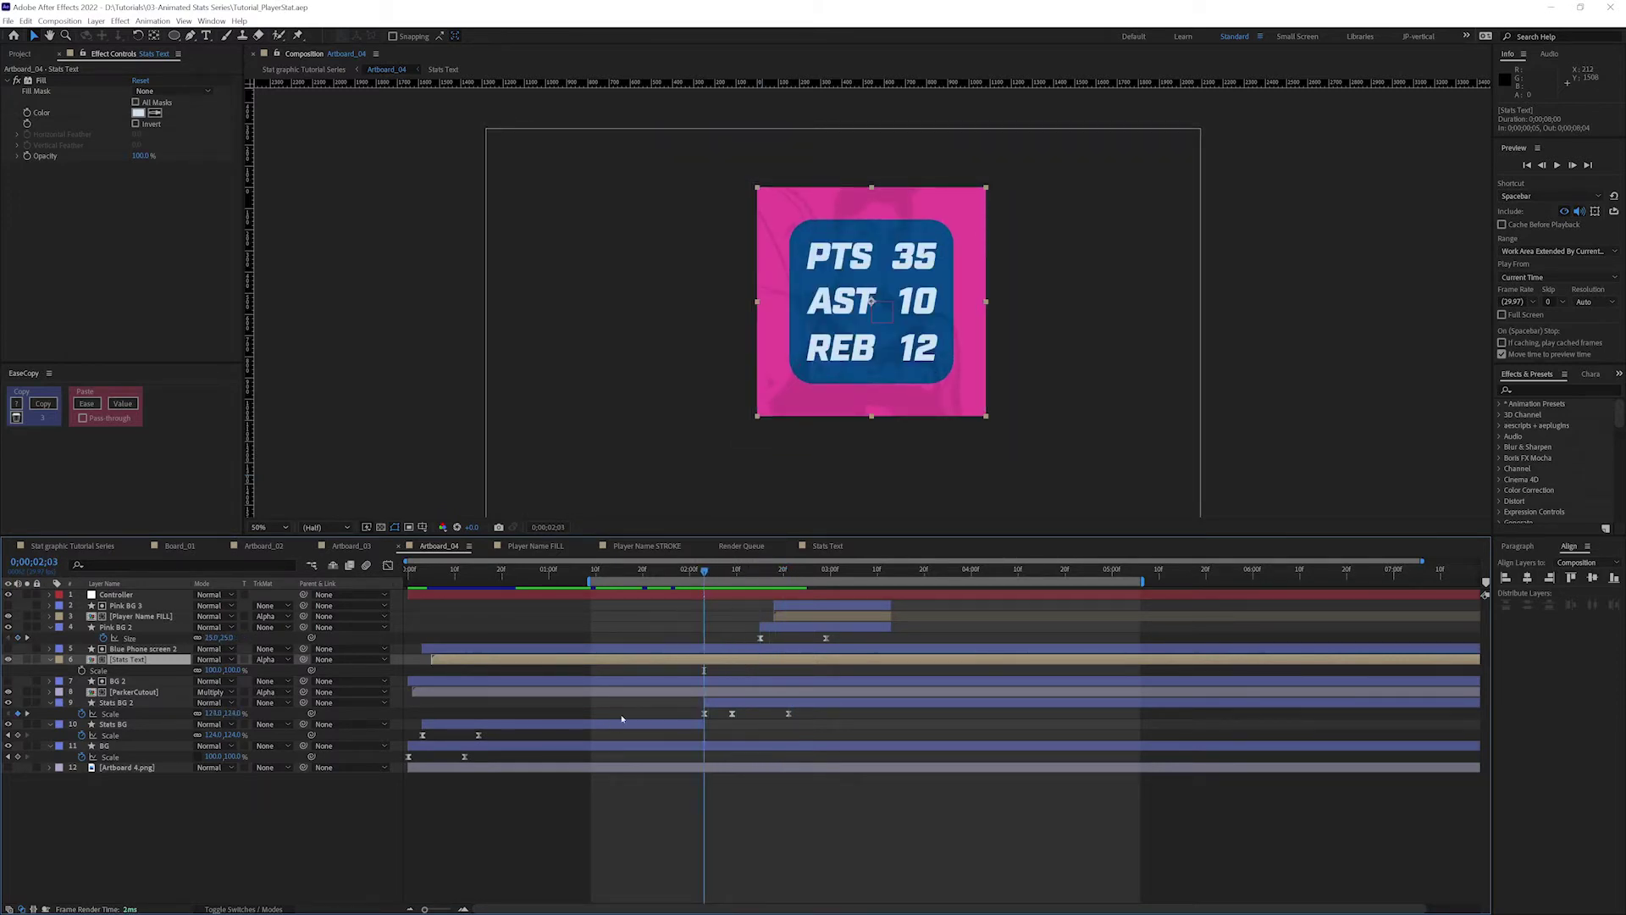
click(82, 671)
key(k)
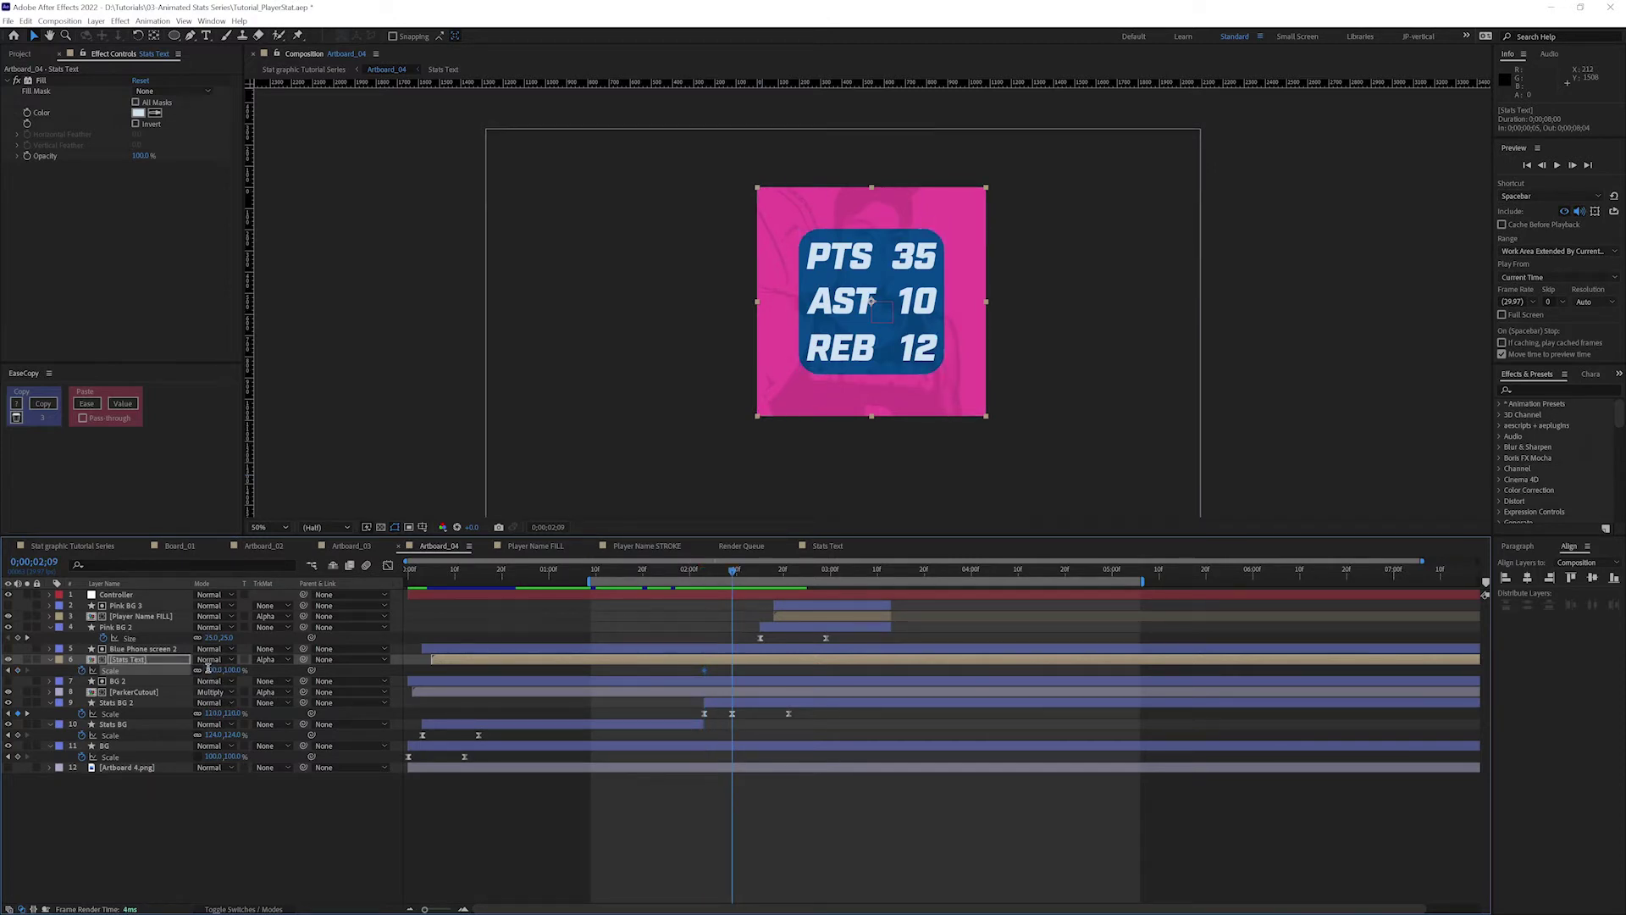
click(207, 669)
text(88)
key(Return)
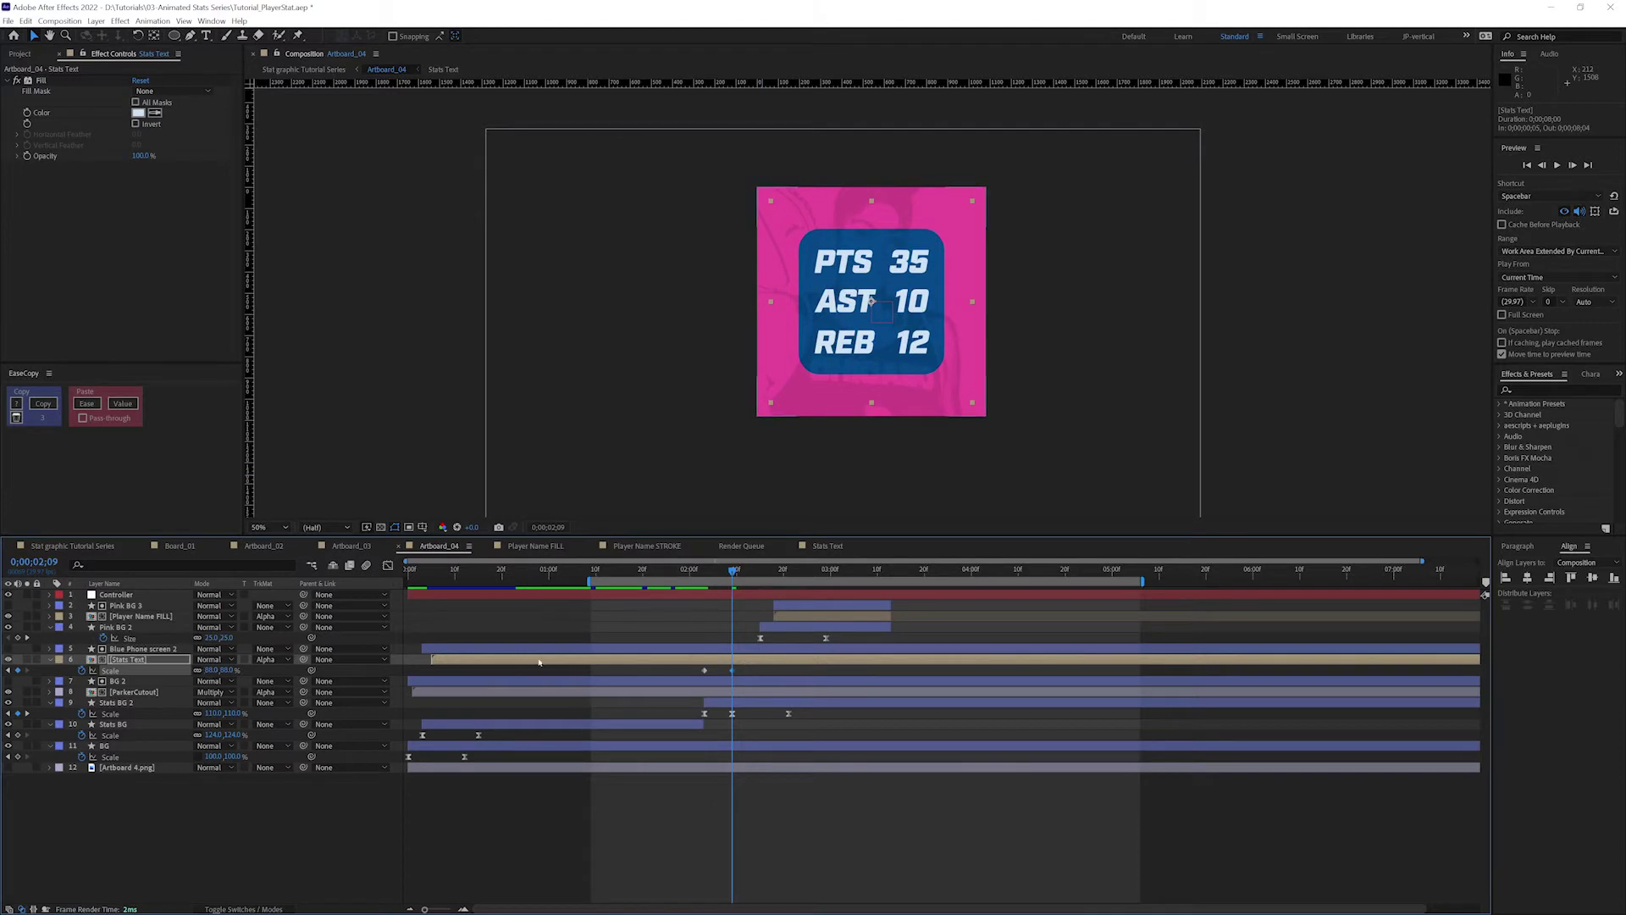
Scale Stats Text up to about 127%, easy-ease all three keyframes, and view the fitted curve.
drag(731, 572, 789, 574)
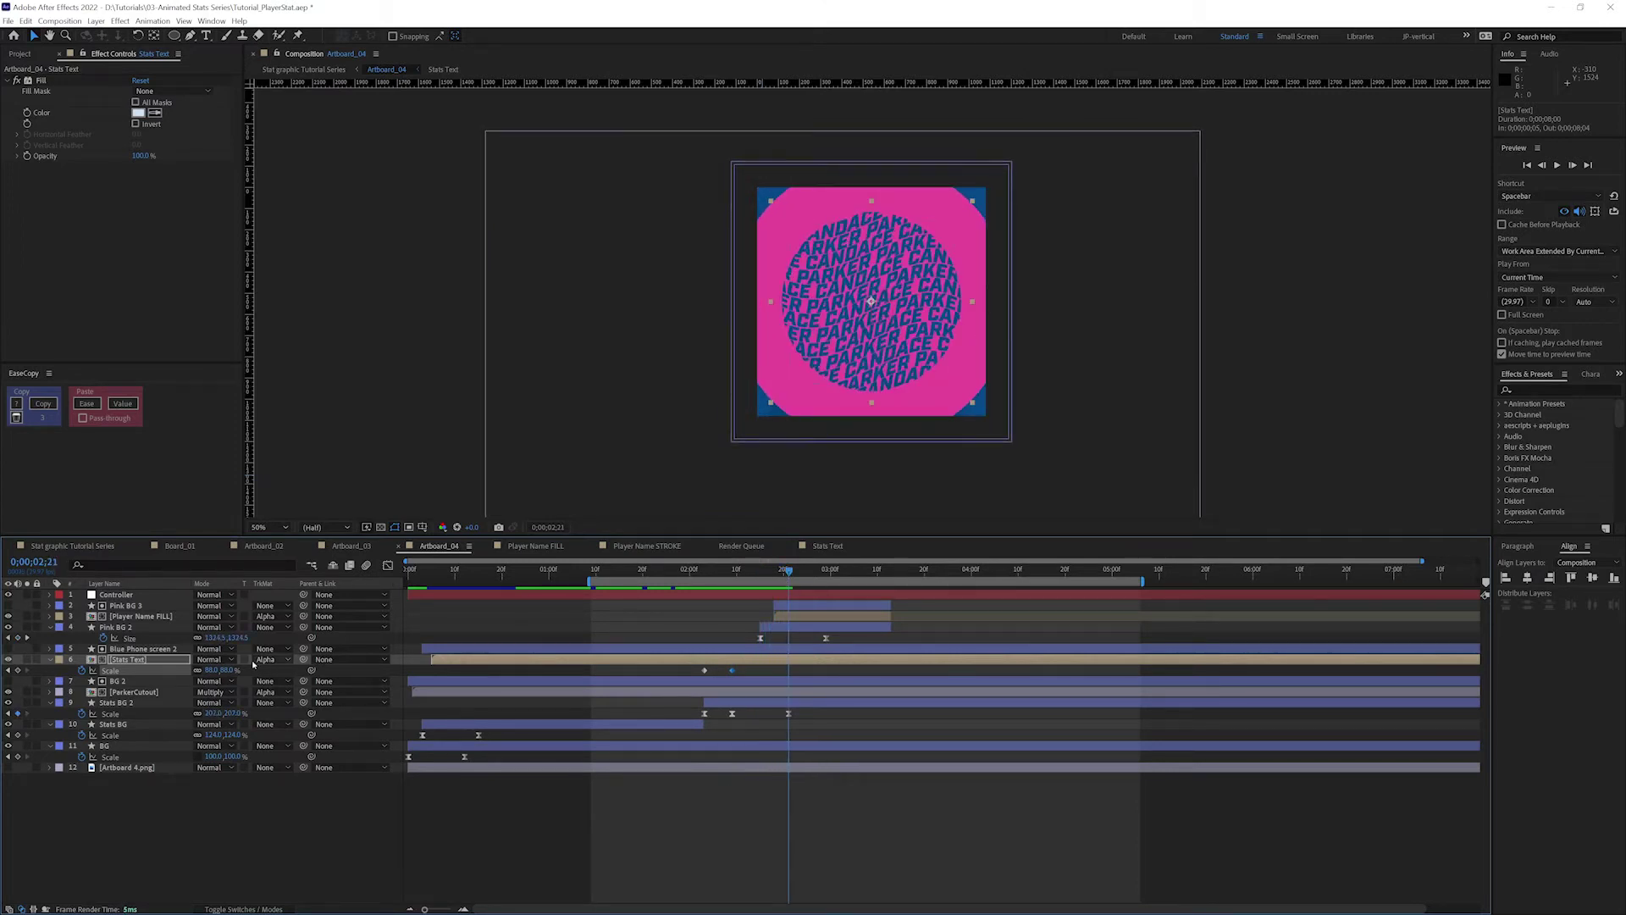
drag(214, 670, 238, 670)
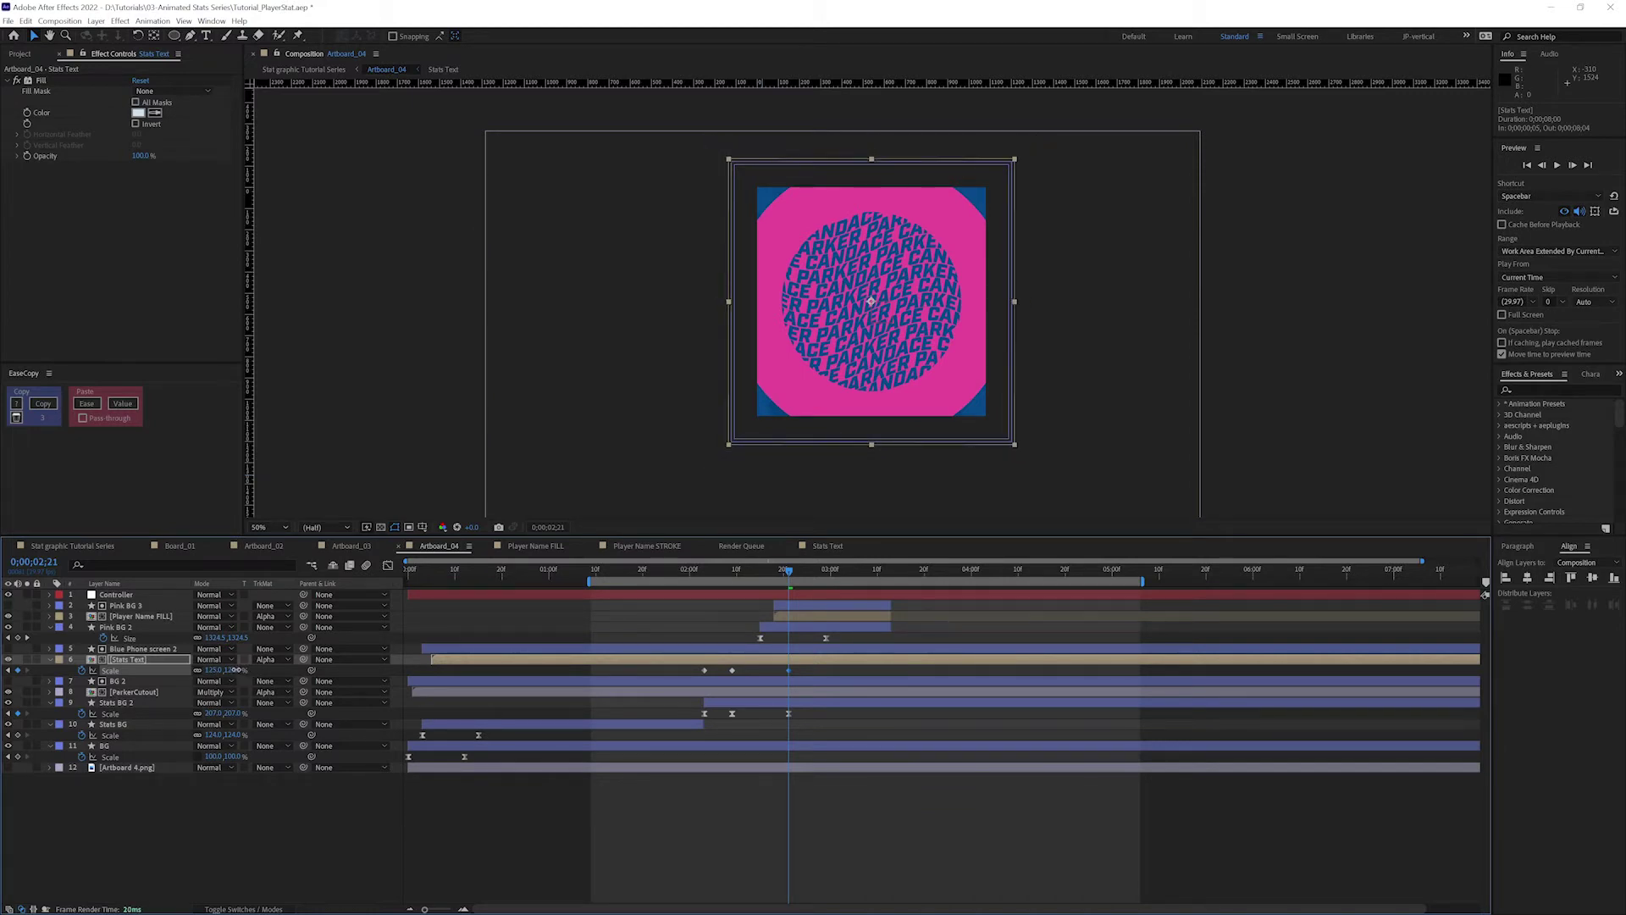
drag(685, 671, 847, 684)
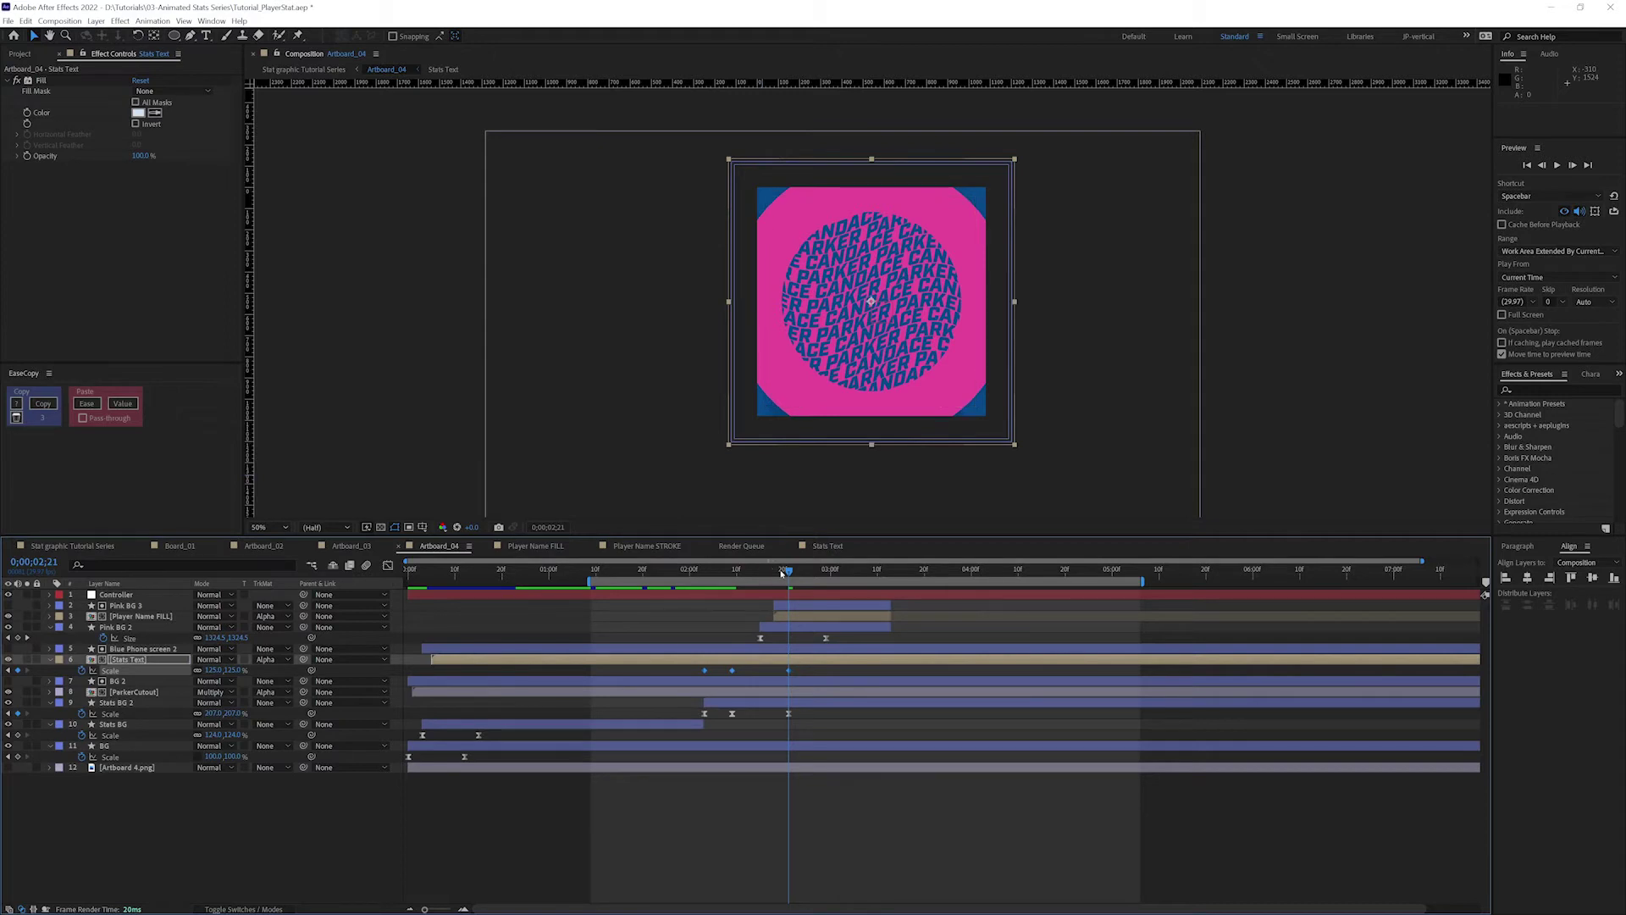
drag(781, 574, 736, 574)
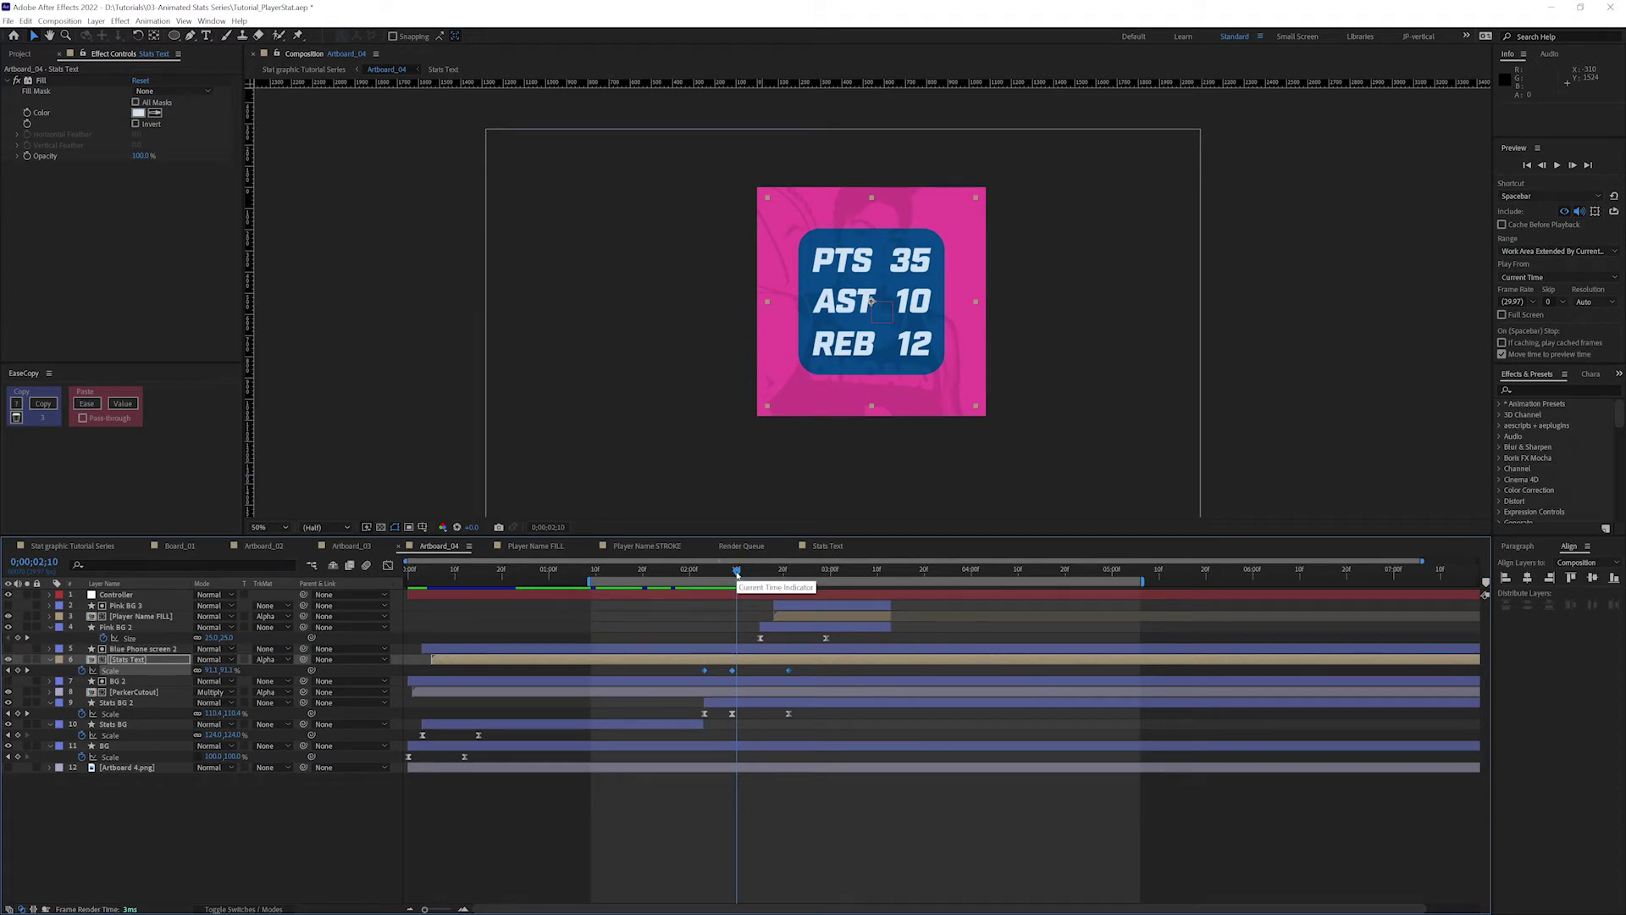
key(F9)
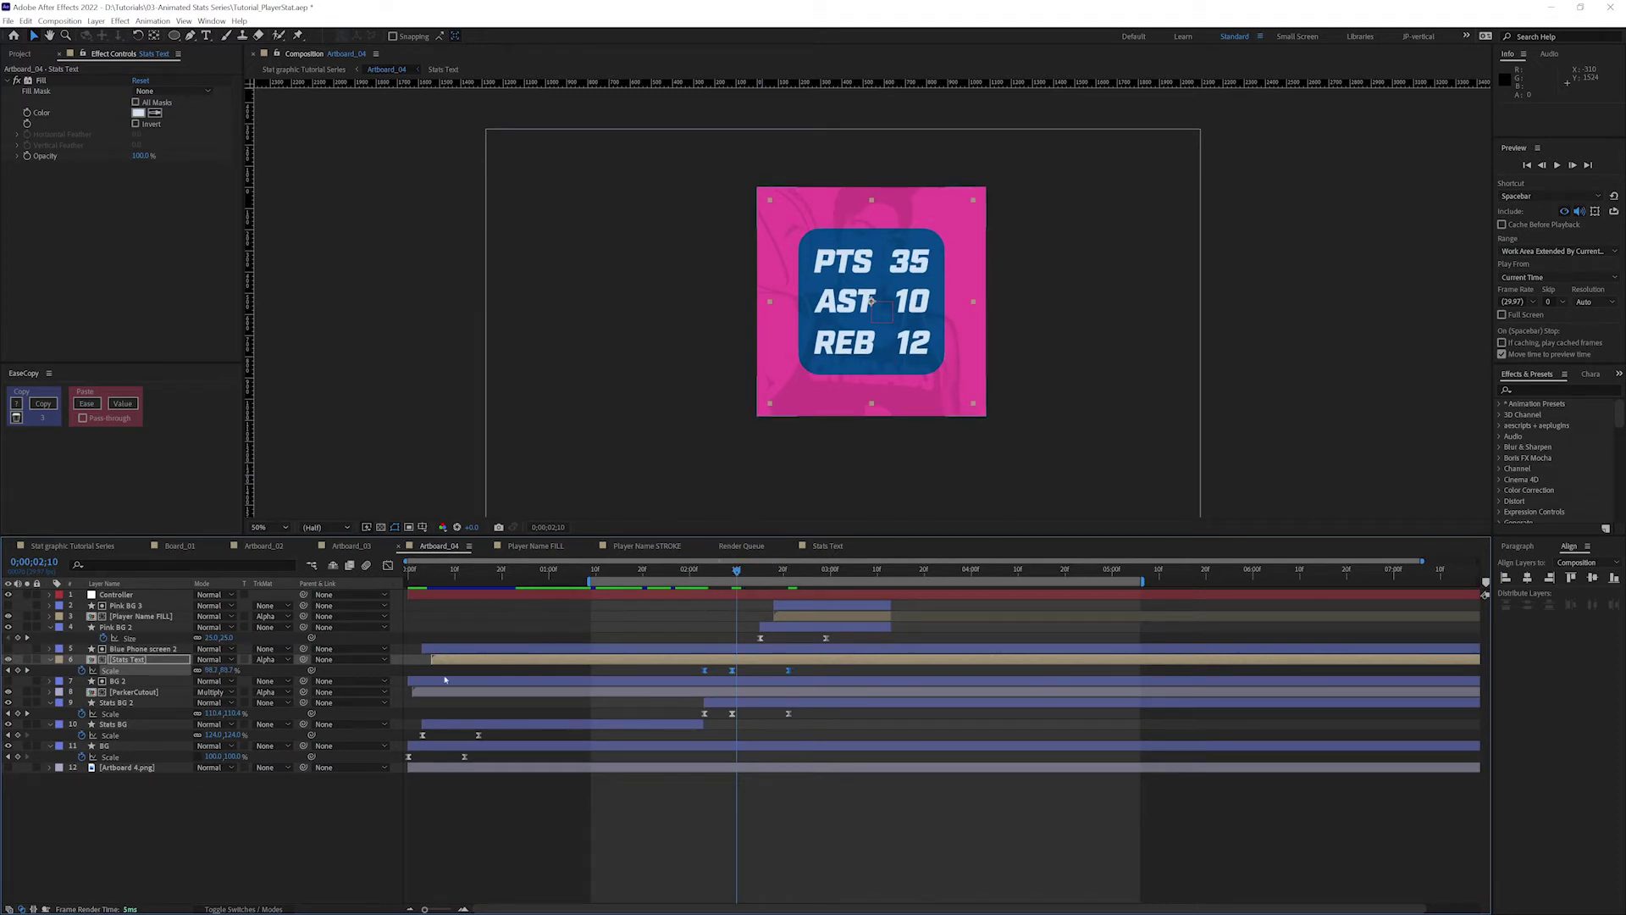
click(388, 565)
click(909, 895)
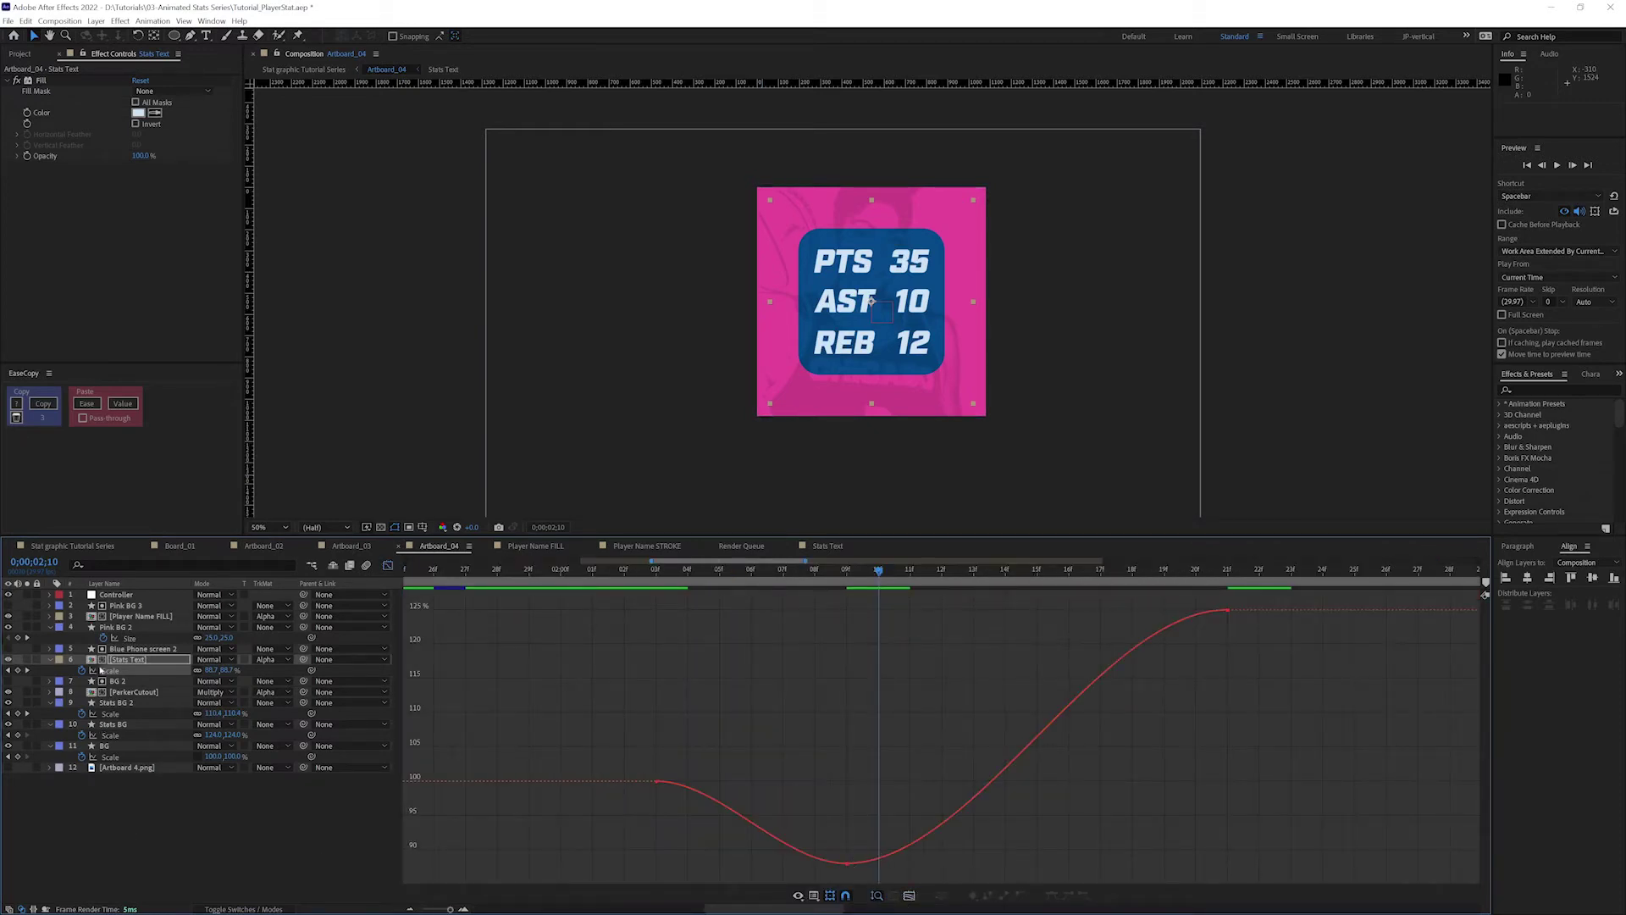
Compare against the Stats BG 2 curve and lengthen the Stats Text middle keyframe's incoming ease.
shift+click(92, 714)
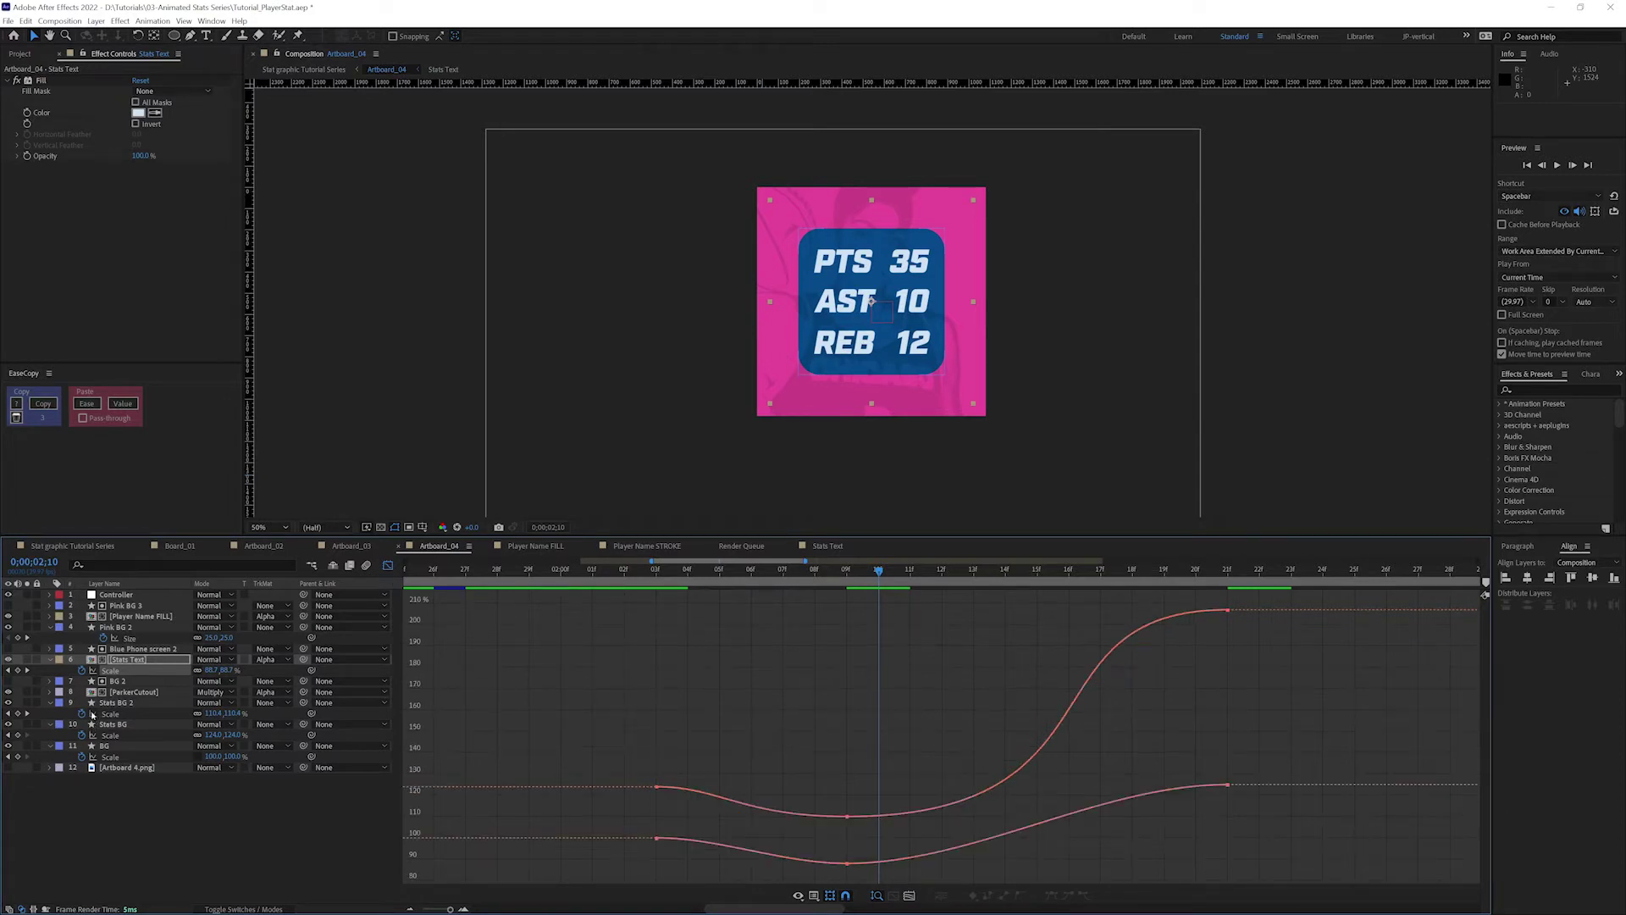
click(656, 788)
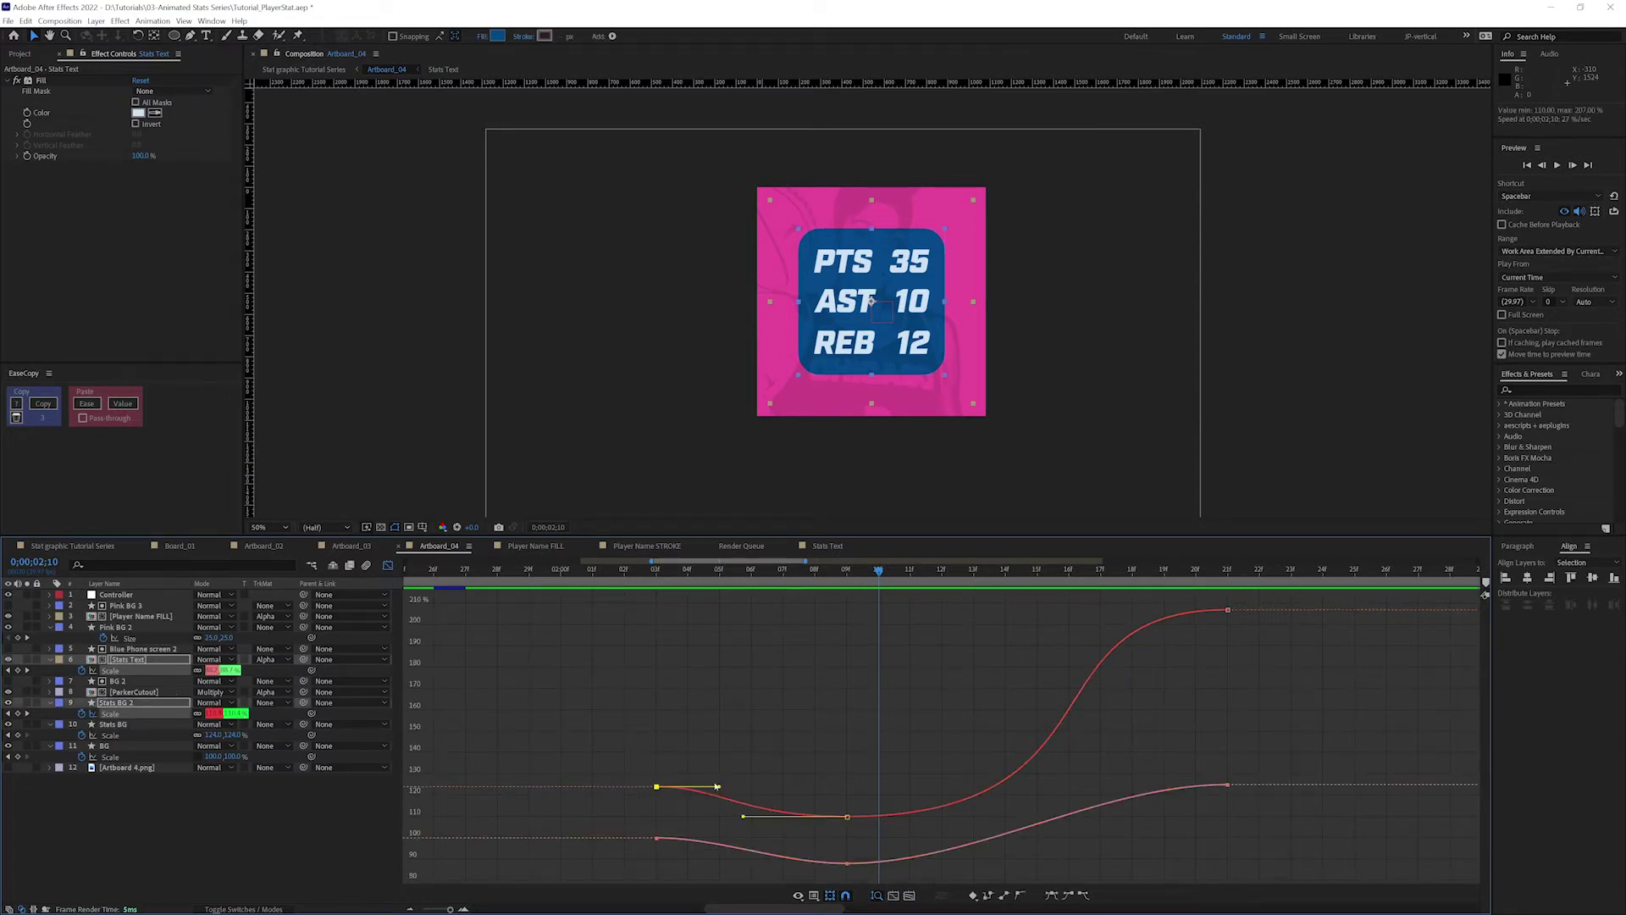
click(655, 838)
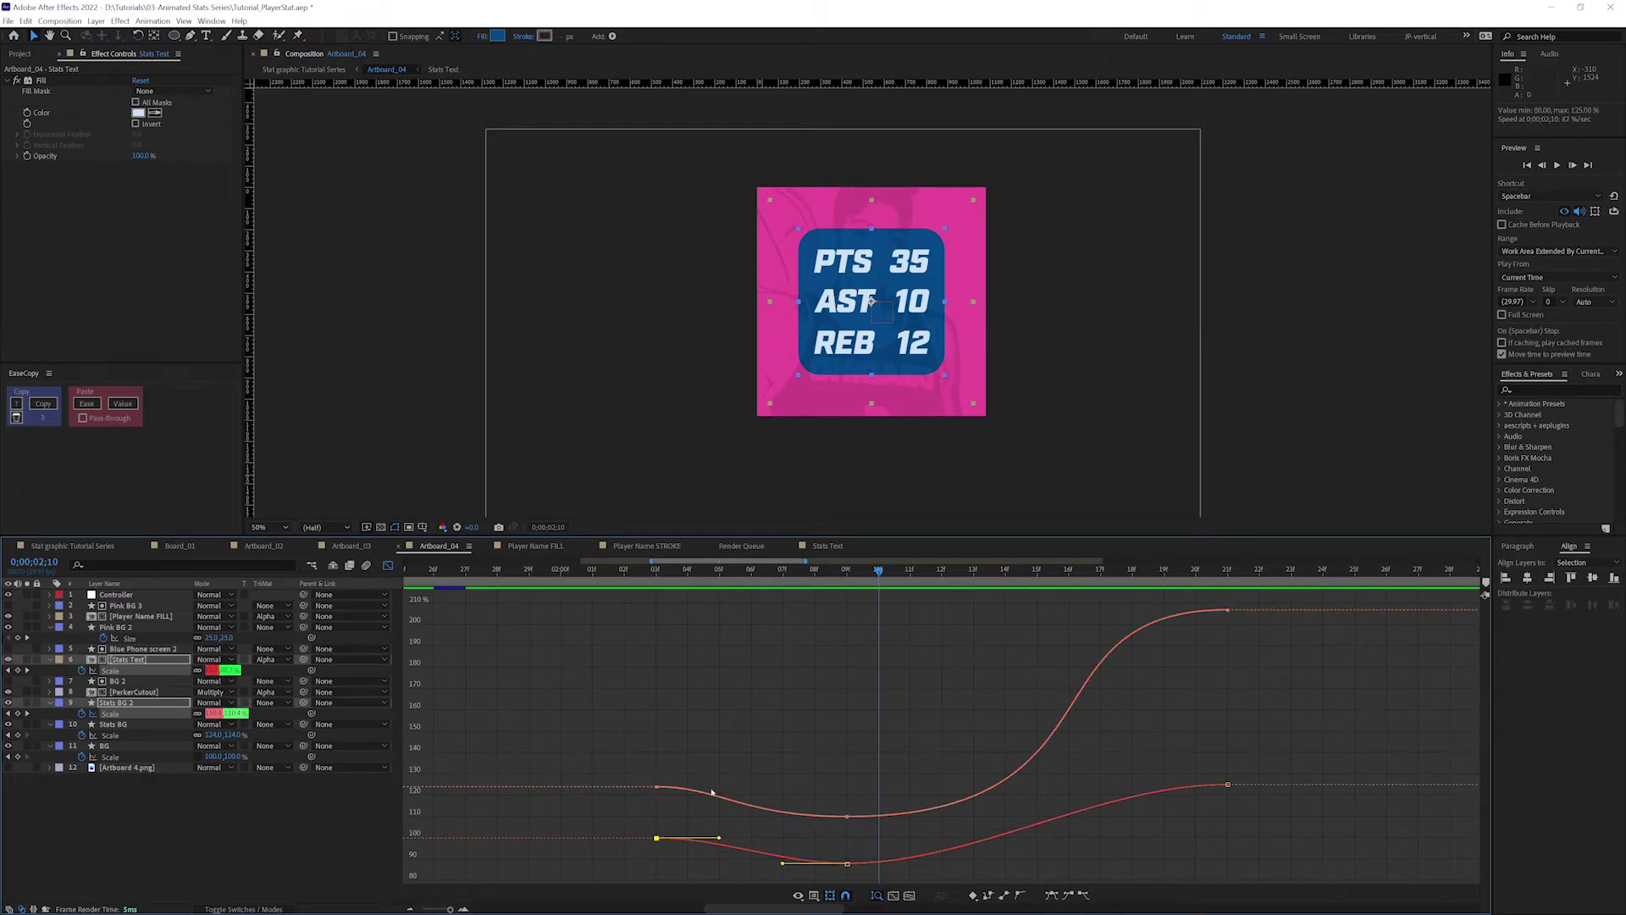
click(847, 816)
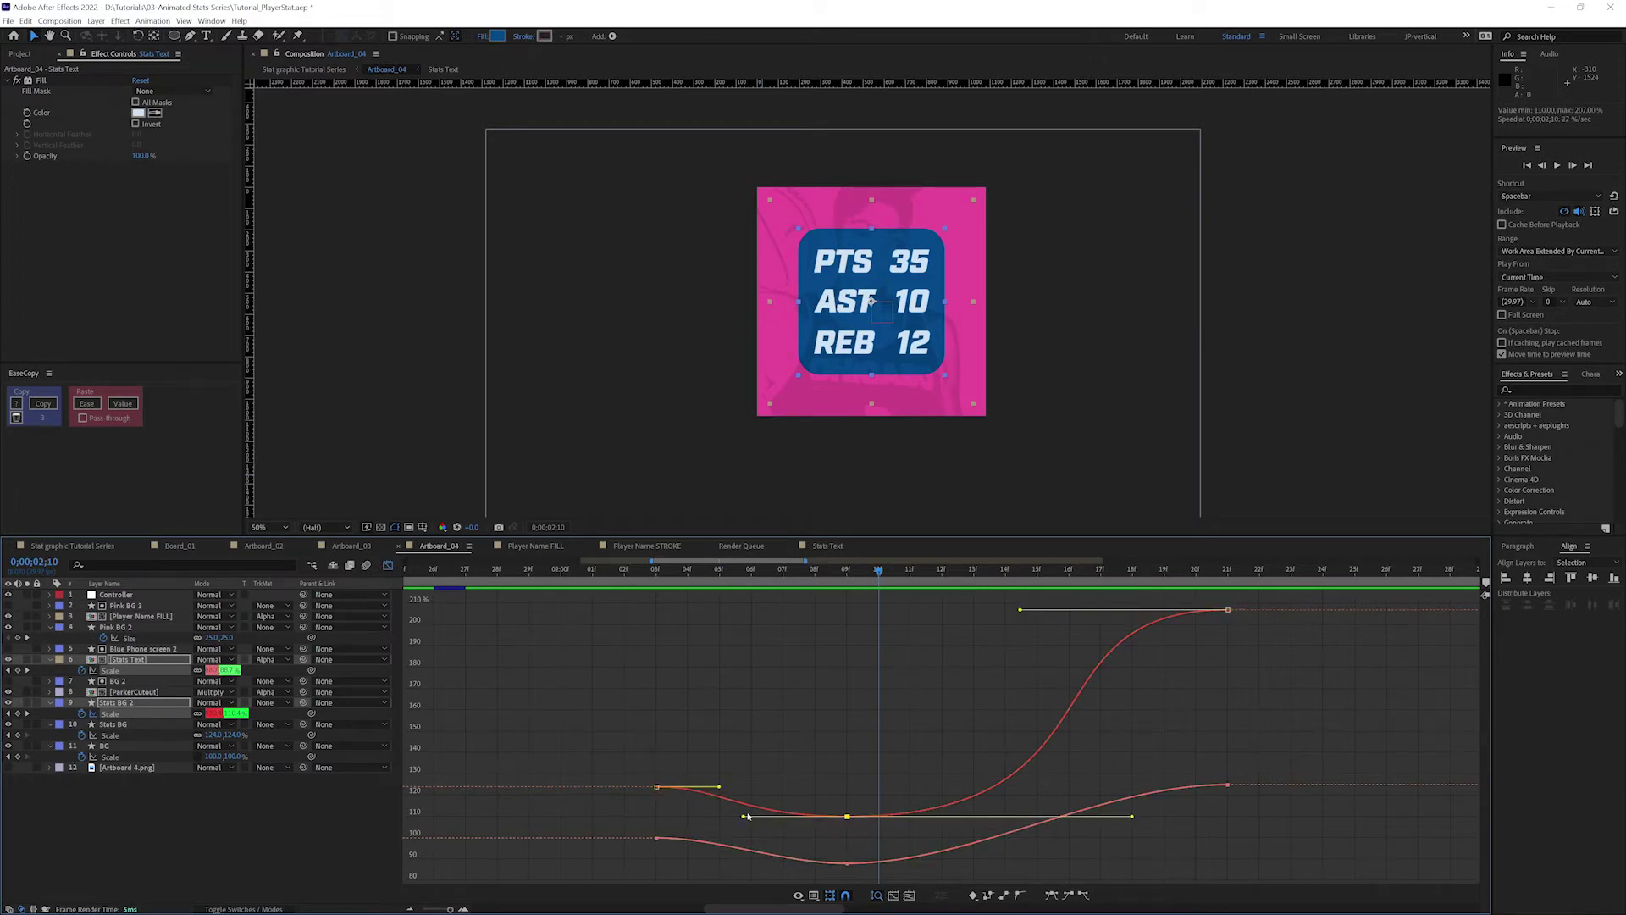
click(847, 863)
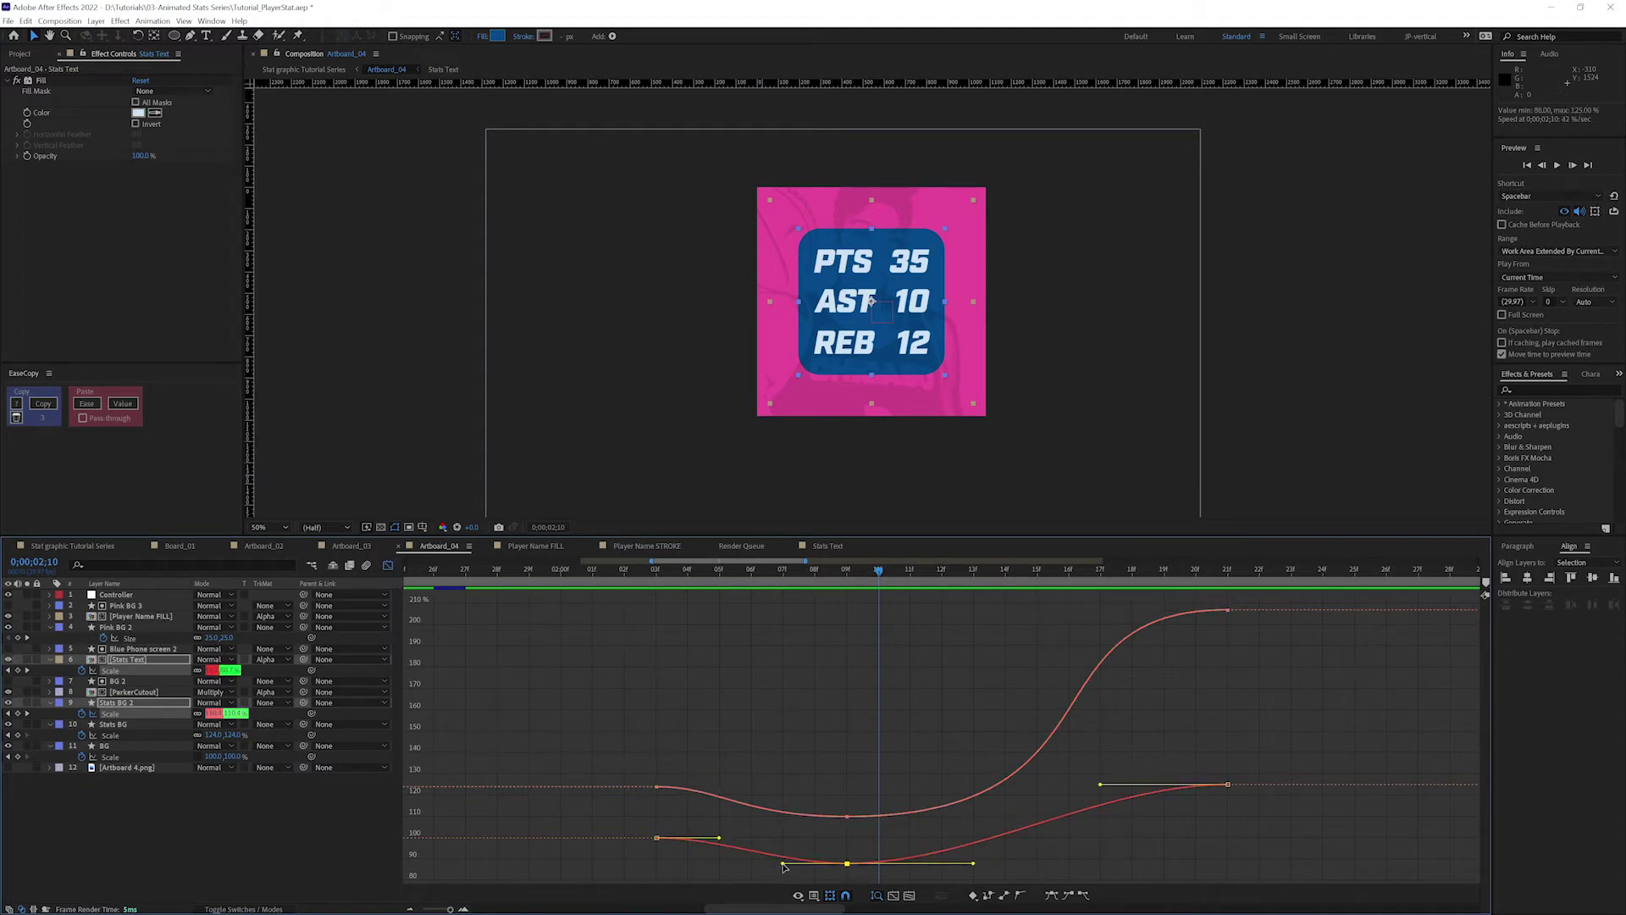
drag(784, 866, 748, 865)
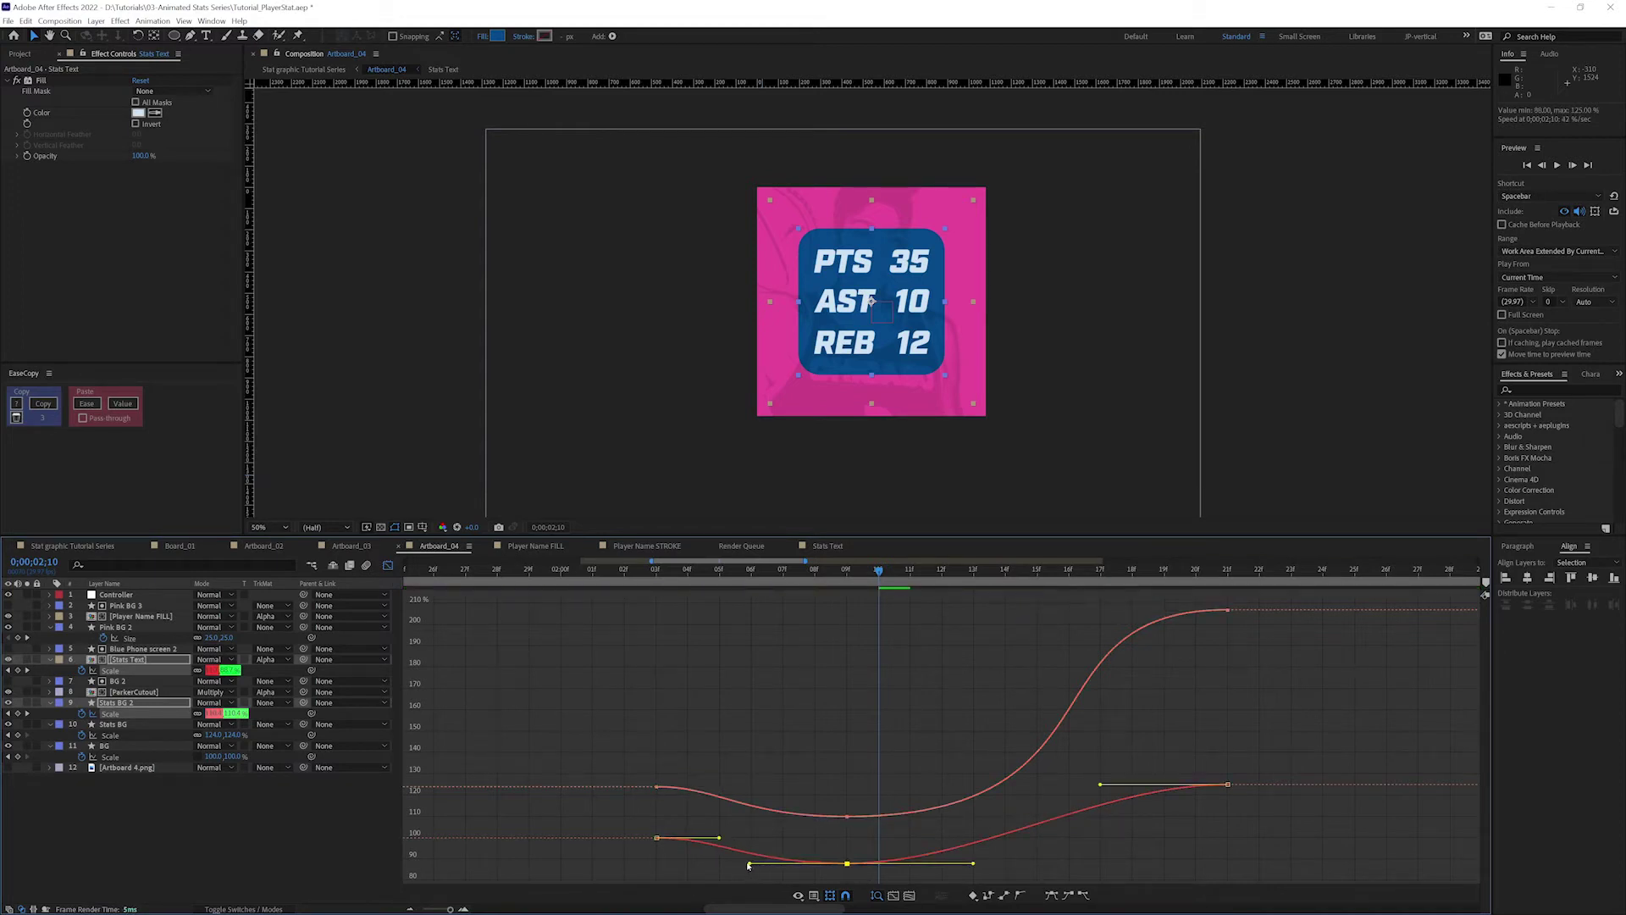
Lengthen the Stats Text final keyframe's incoming and middle keyframe's outgoing ease to match Stats BG 2.
click(847, 816)
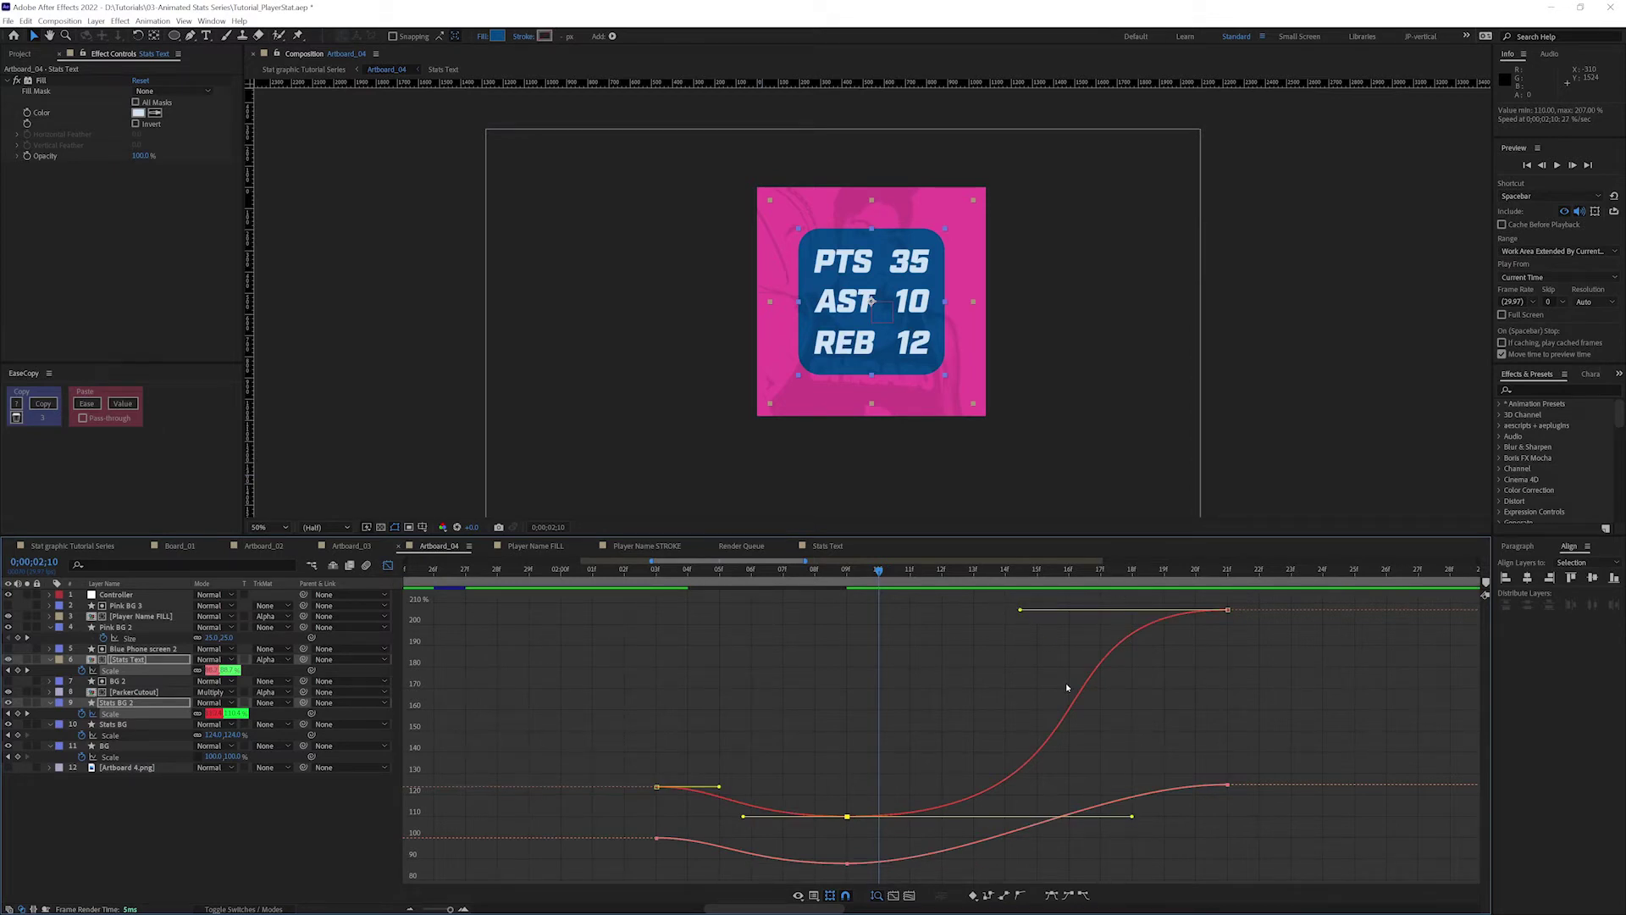
click(1227, 785)
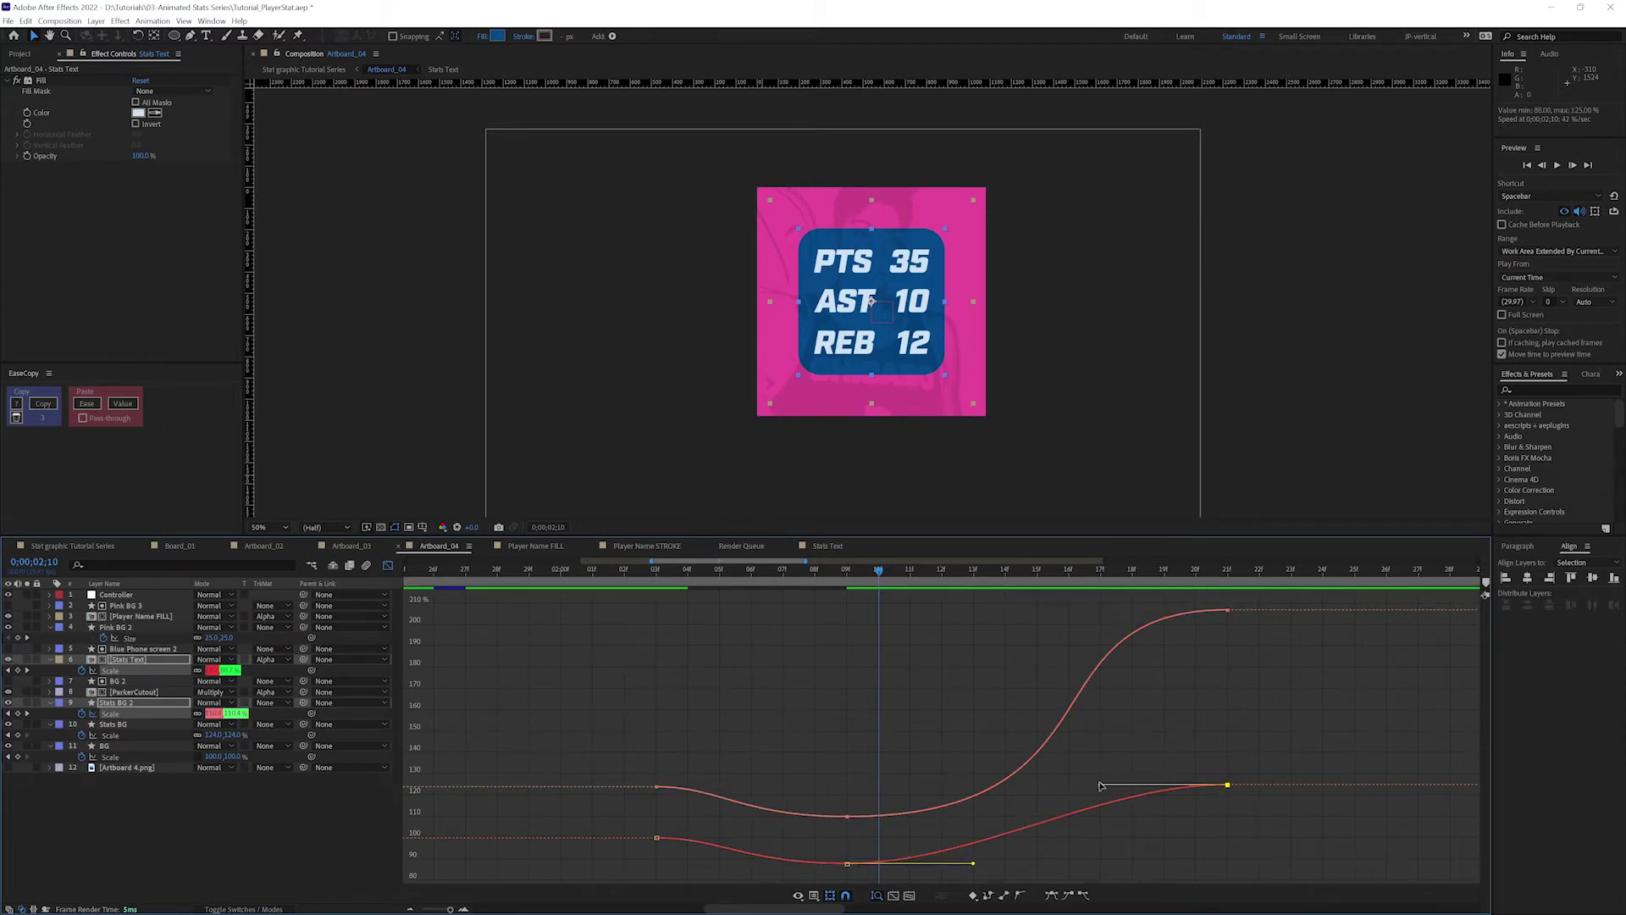
drag(1100, 785, 1019, 785)
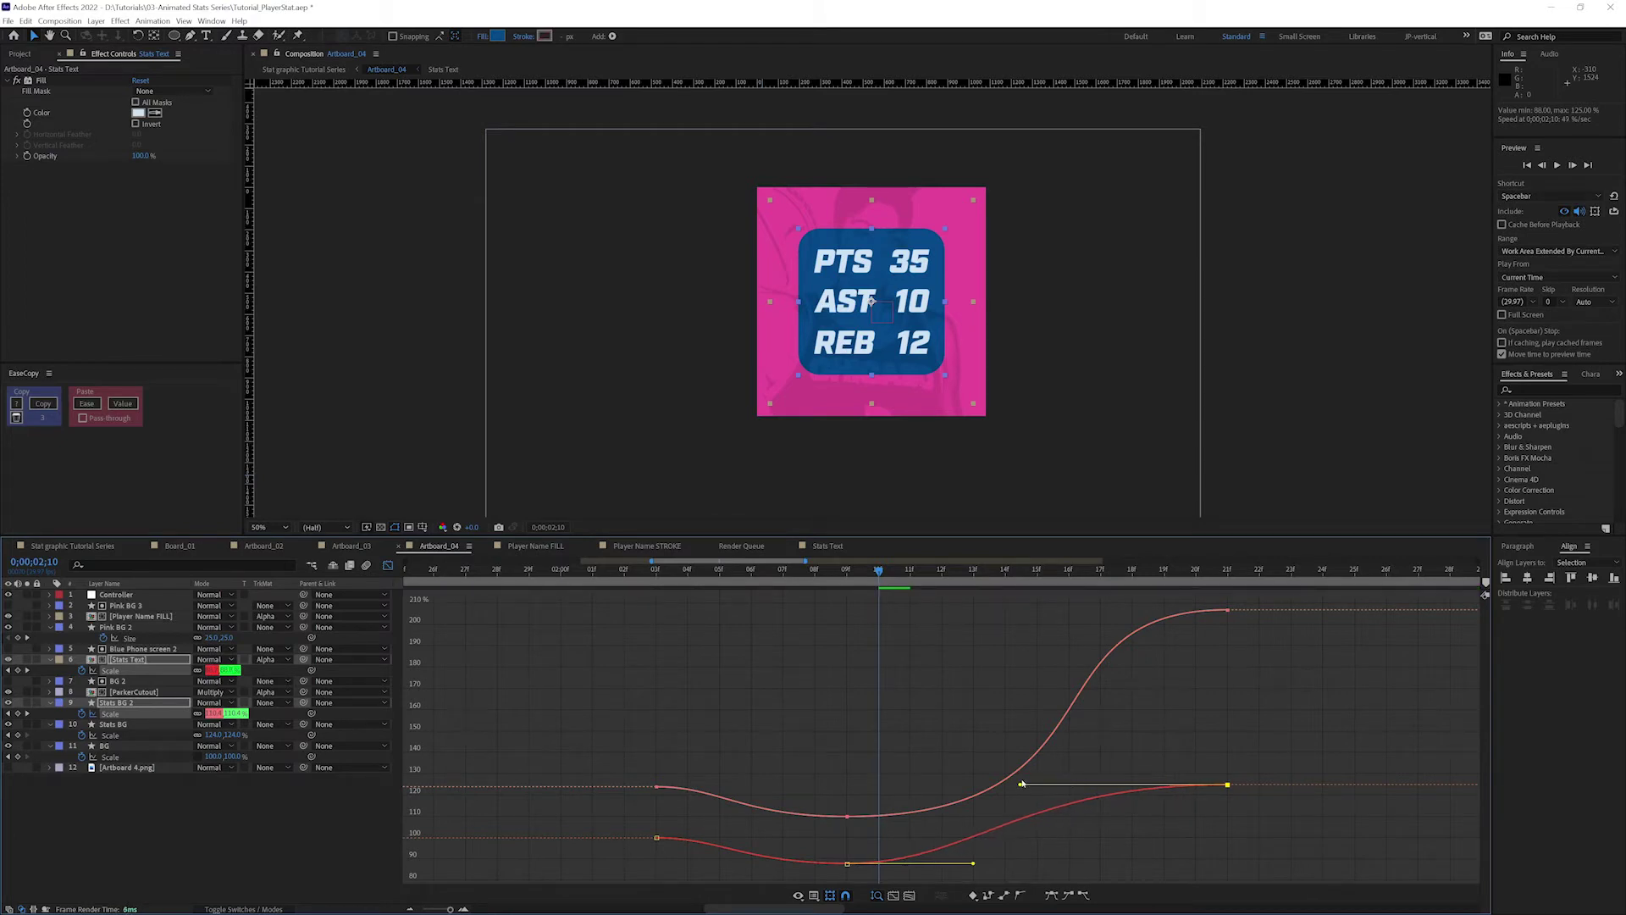
drag(975, 865, 1132, 863)
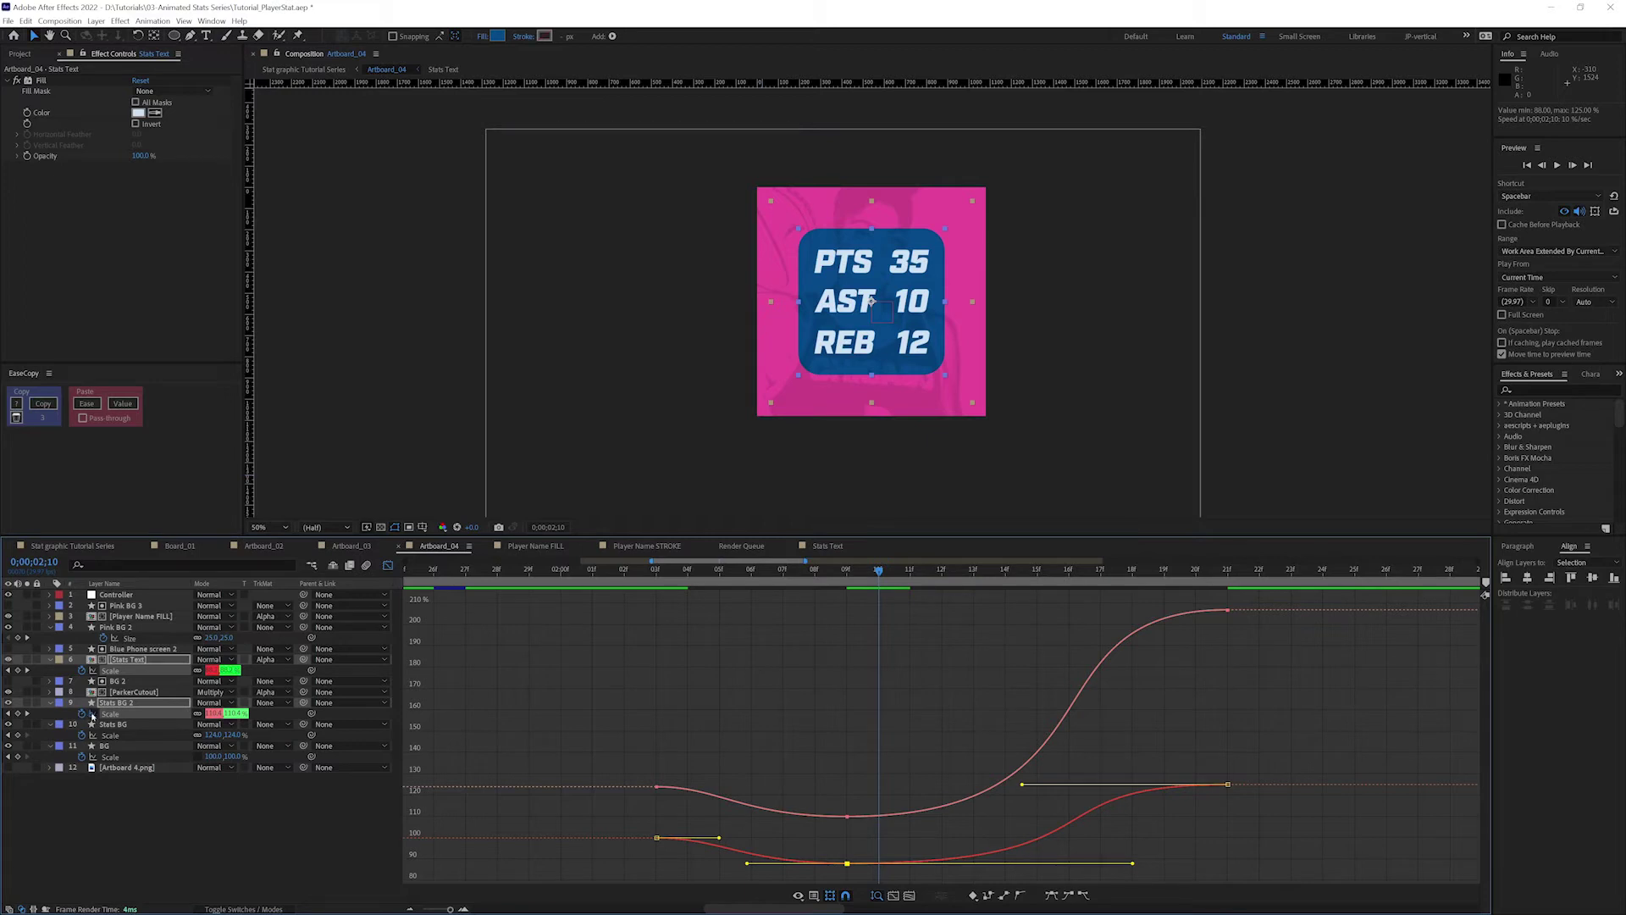
click(92, 714)
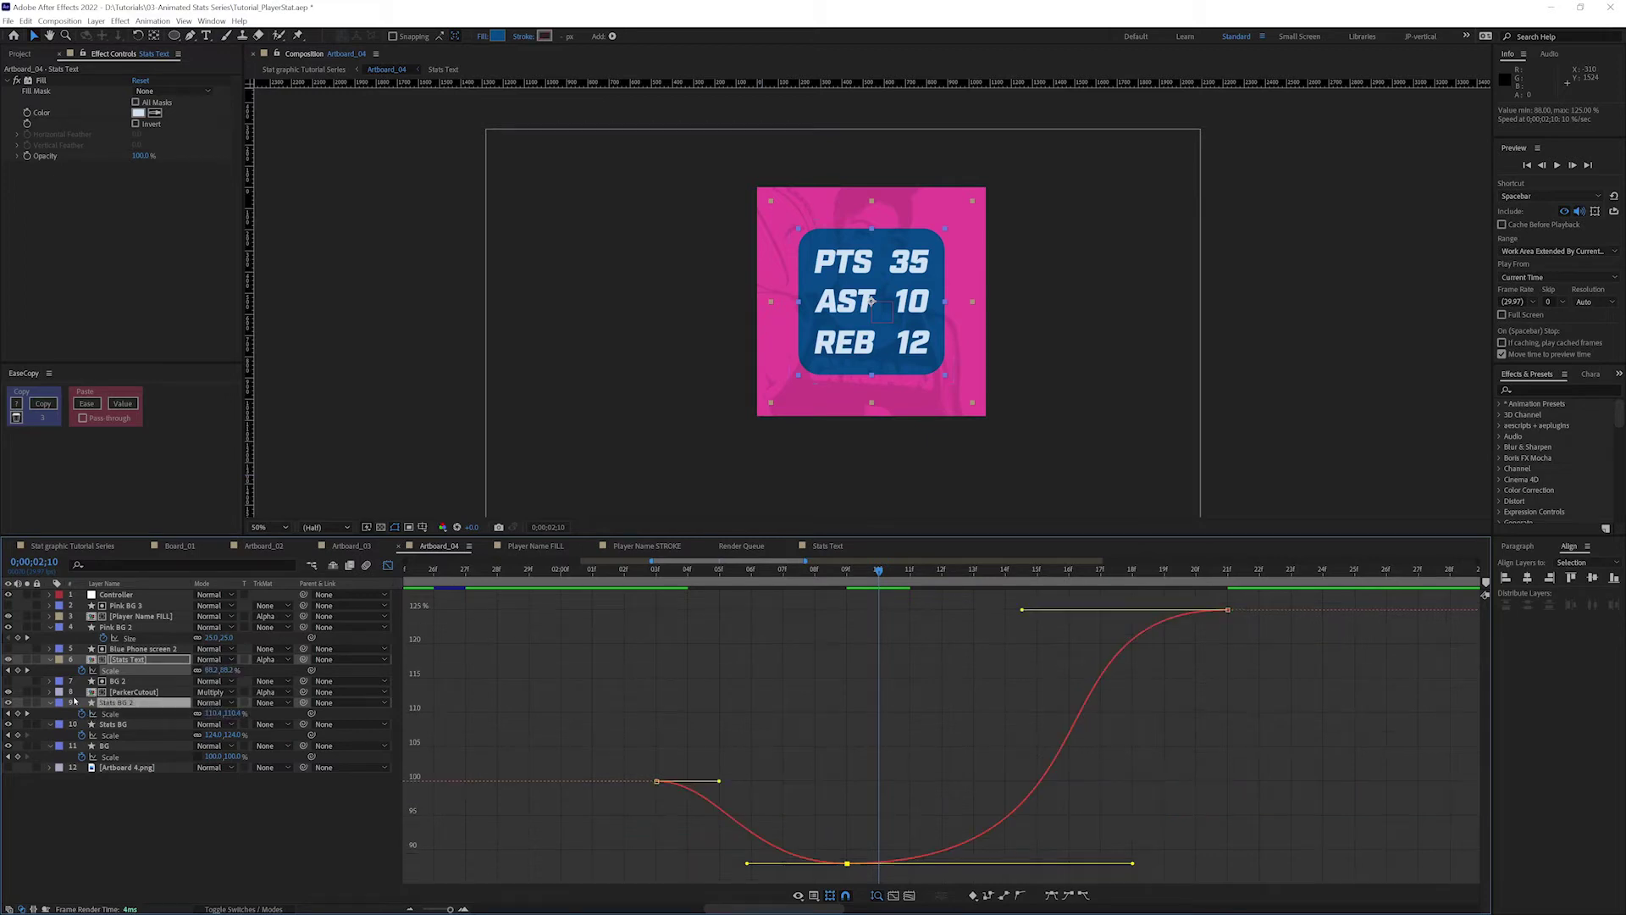
click(388, 565)
Shift the three Stats Text scale keyframes two frames later.
key(;)
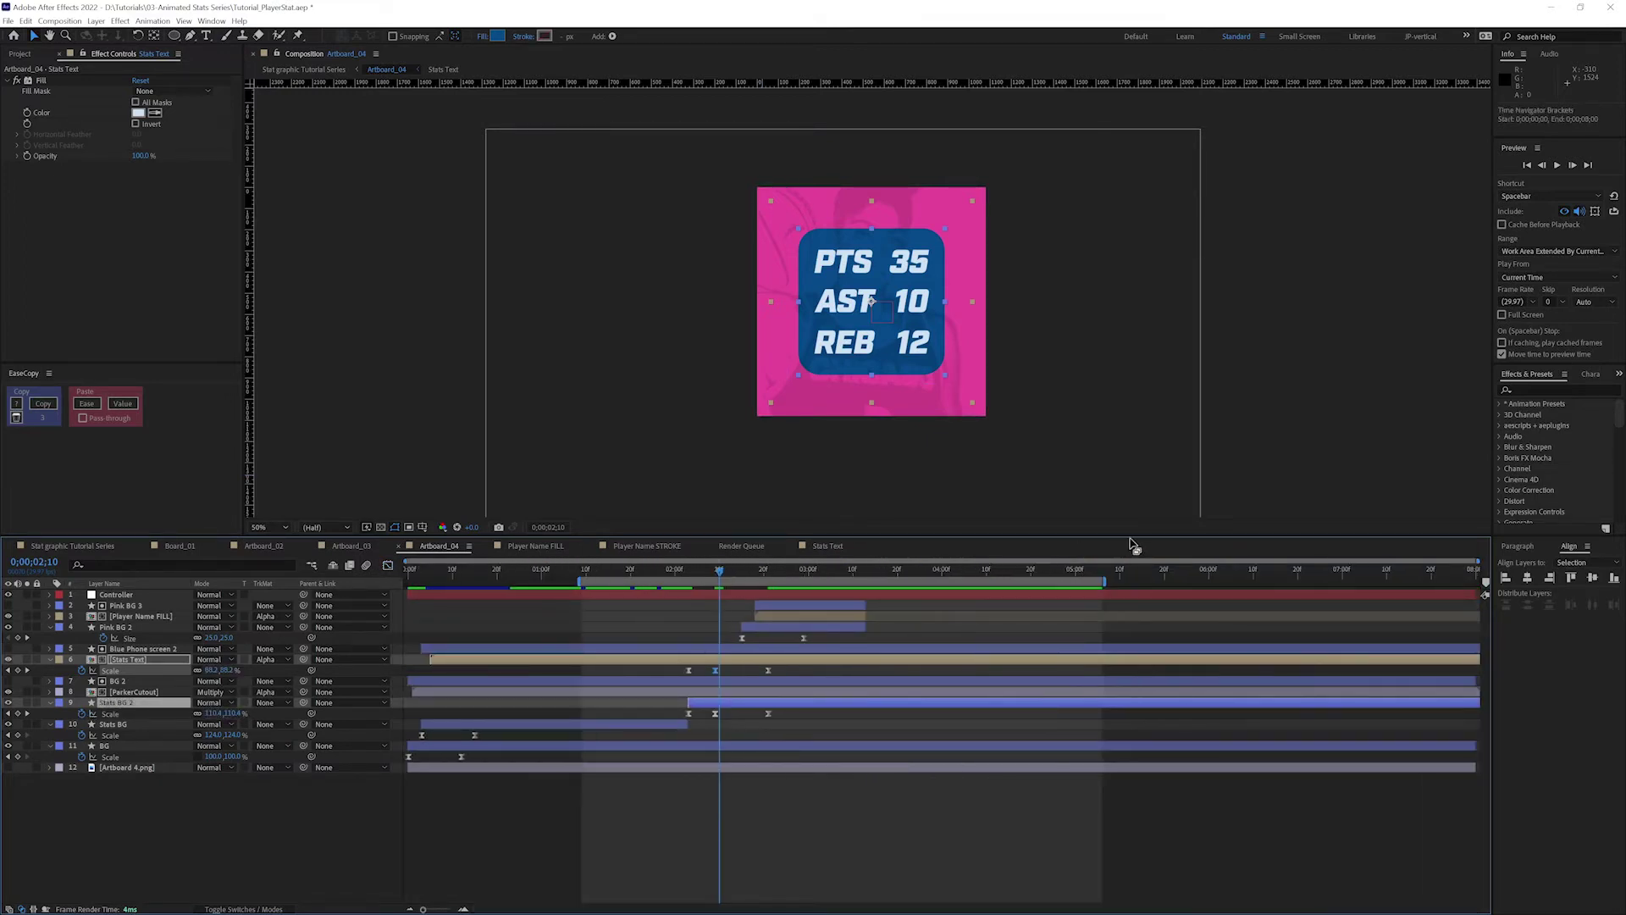
drag(673, 684, 839, 670)
key(alt+Right)
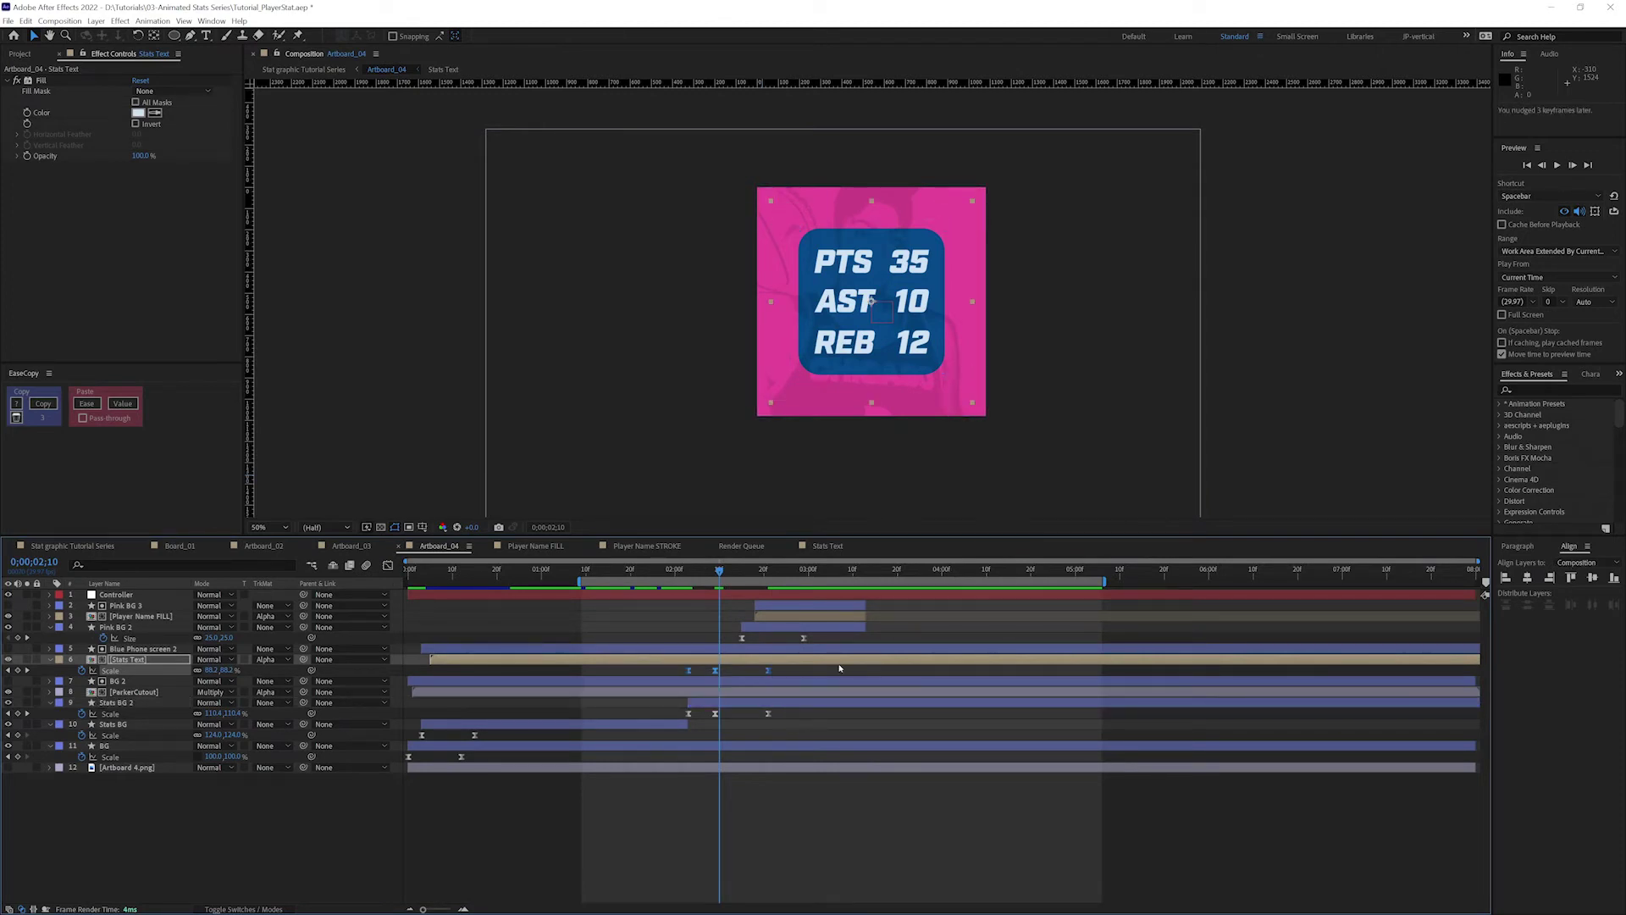
key(alt+Right)
Scrub and preview the text shrink to check its timing against the pink background.
click(687, 575)
drag(692, 577, 731, 585)
click(687, 575)
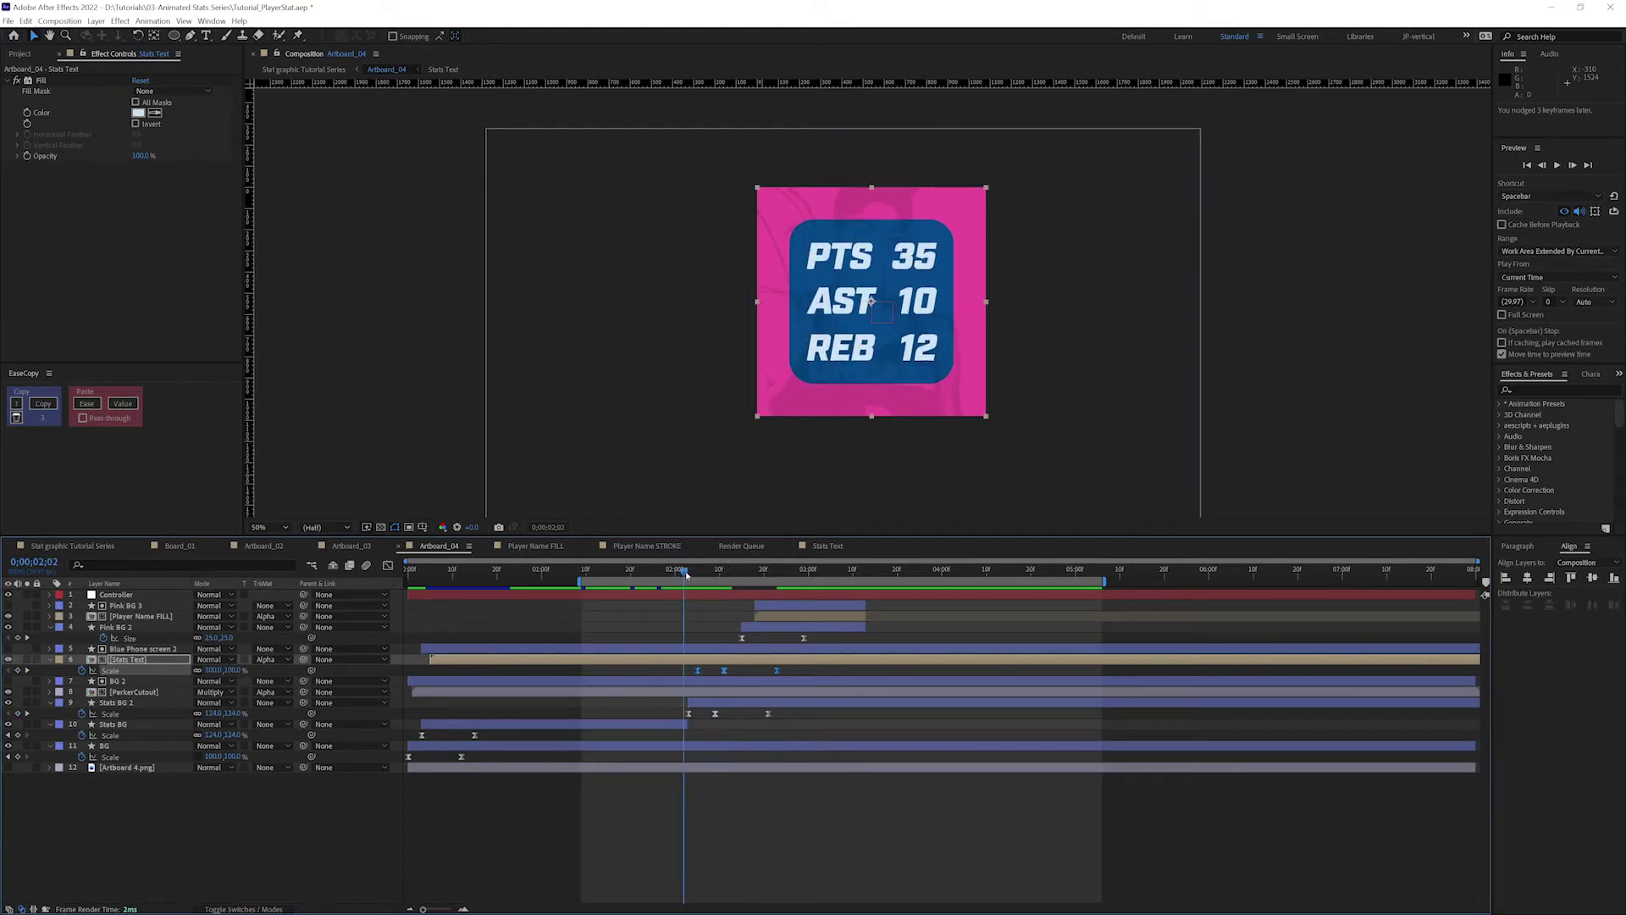
mouse_move(692, 577)
mouse_down()
mouse_move(755, 581)
mouse_move(672, 581)
mouse_move(690, 581)
mouse_up()
key(space)
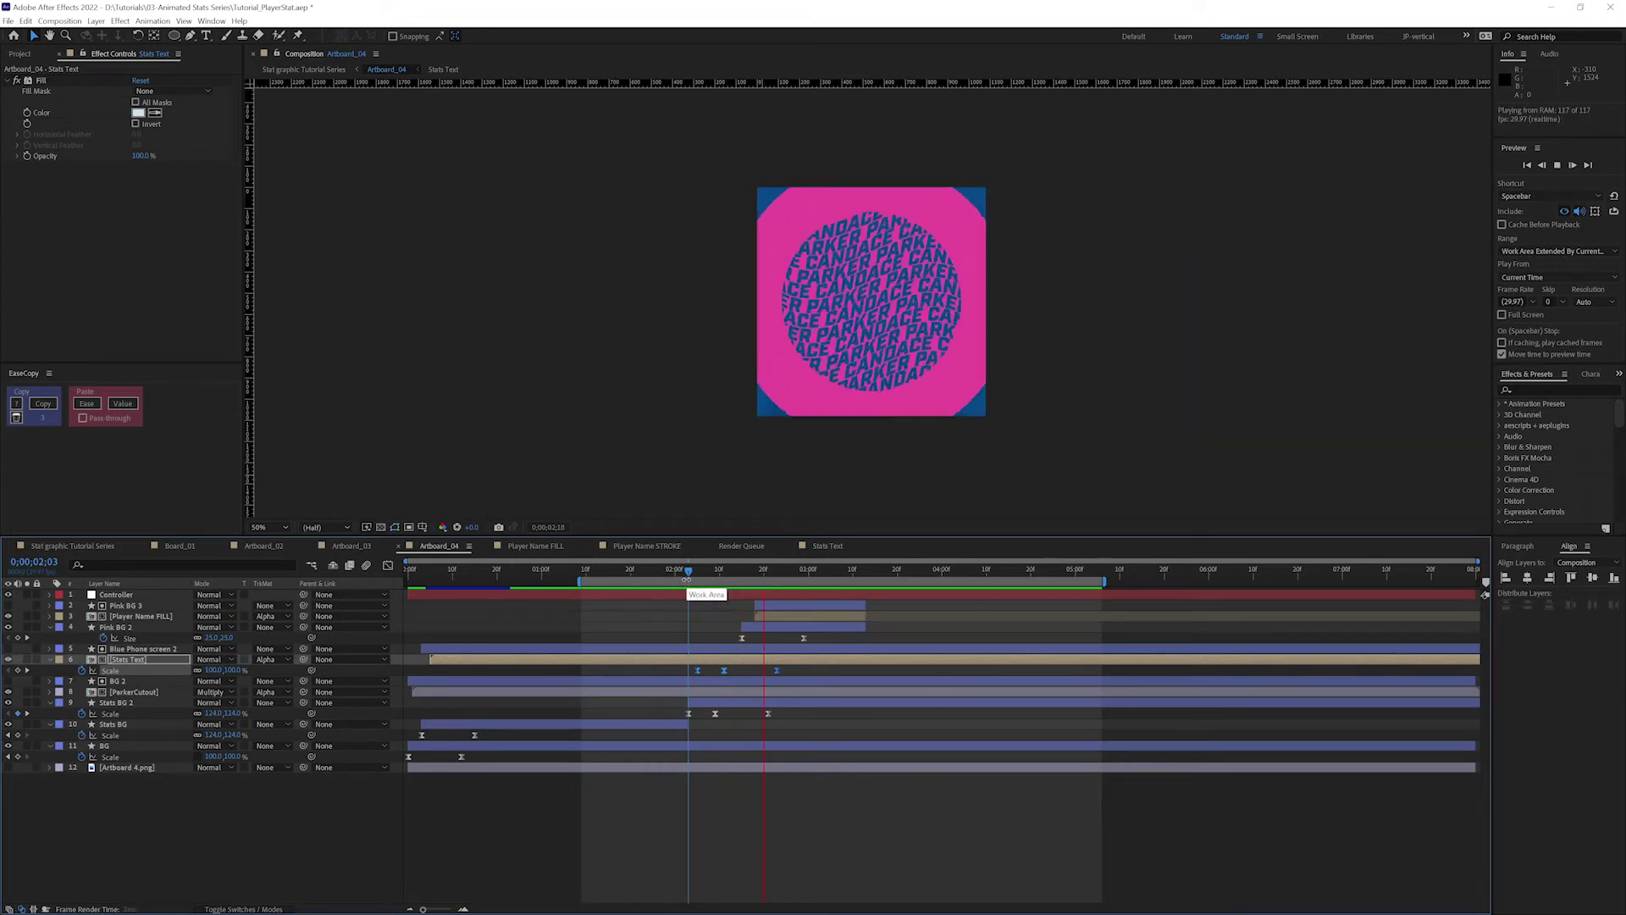
key(space)
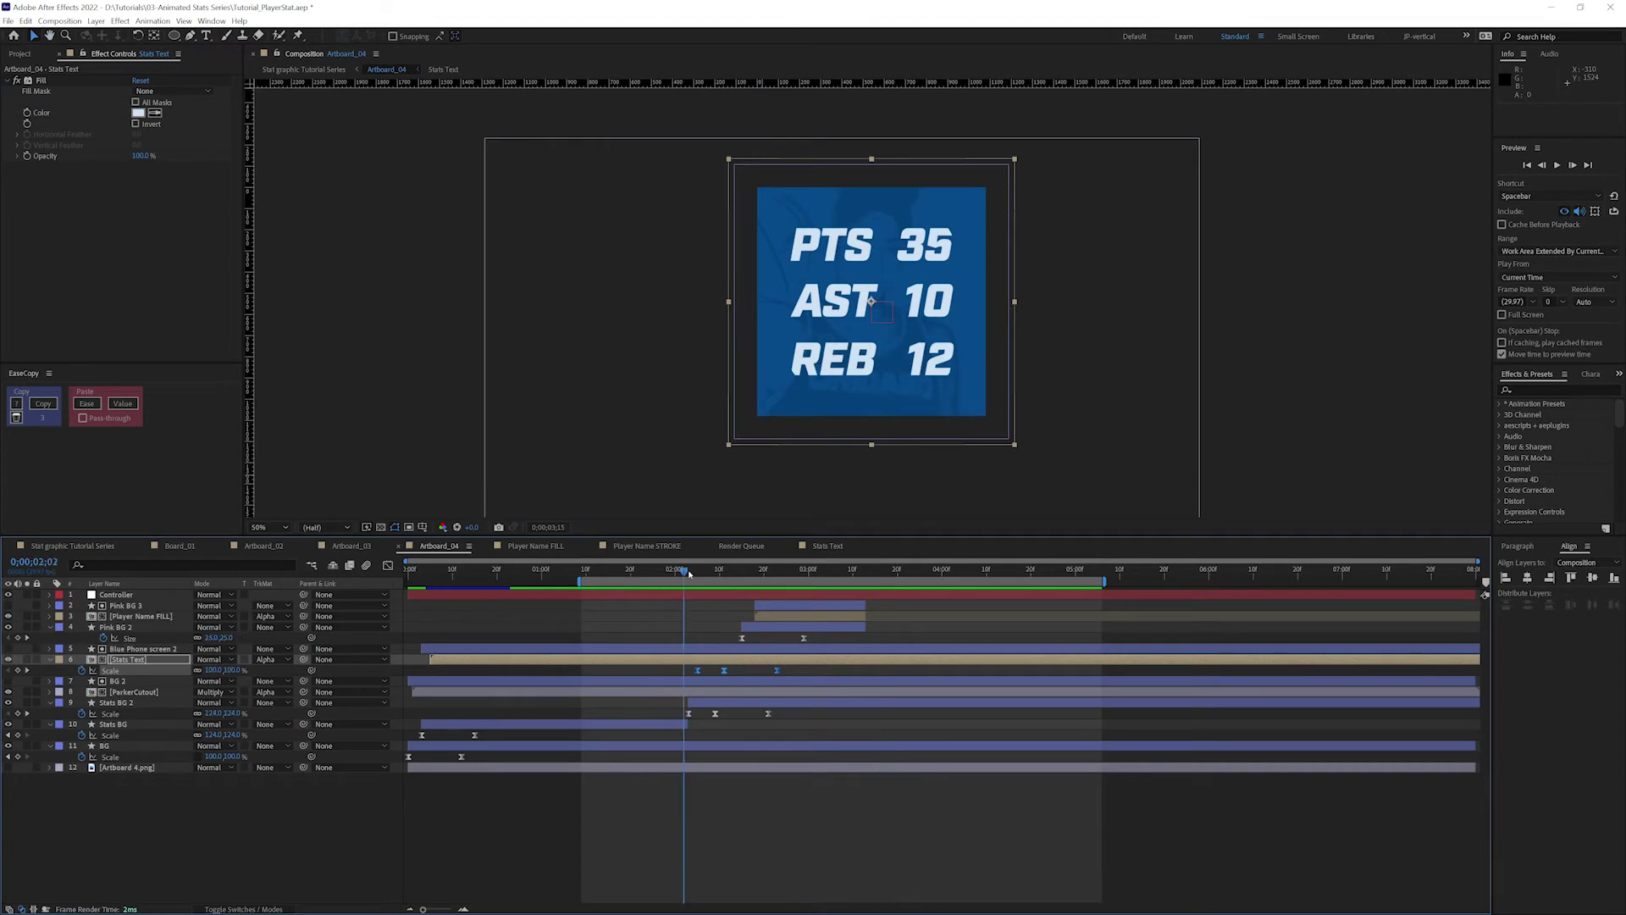
drag(689, 573, 725, 580)
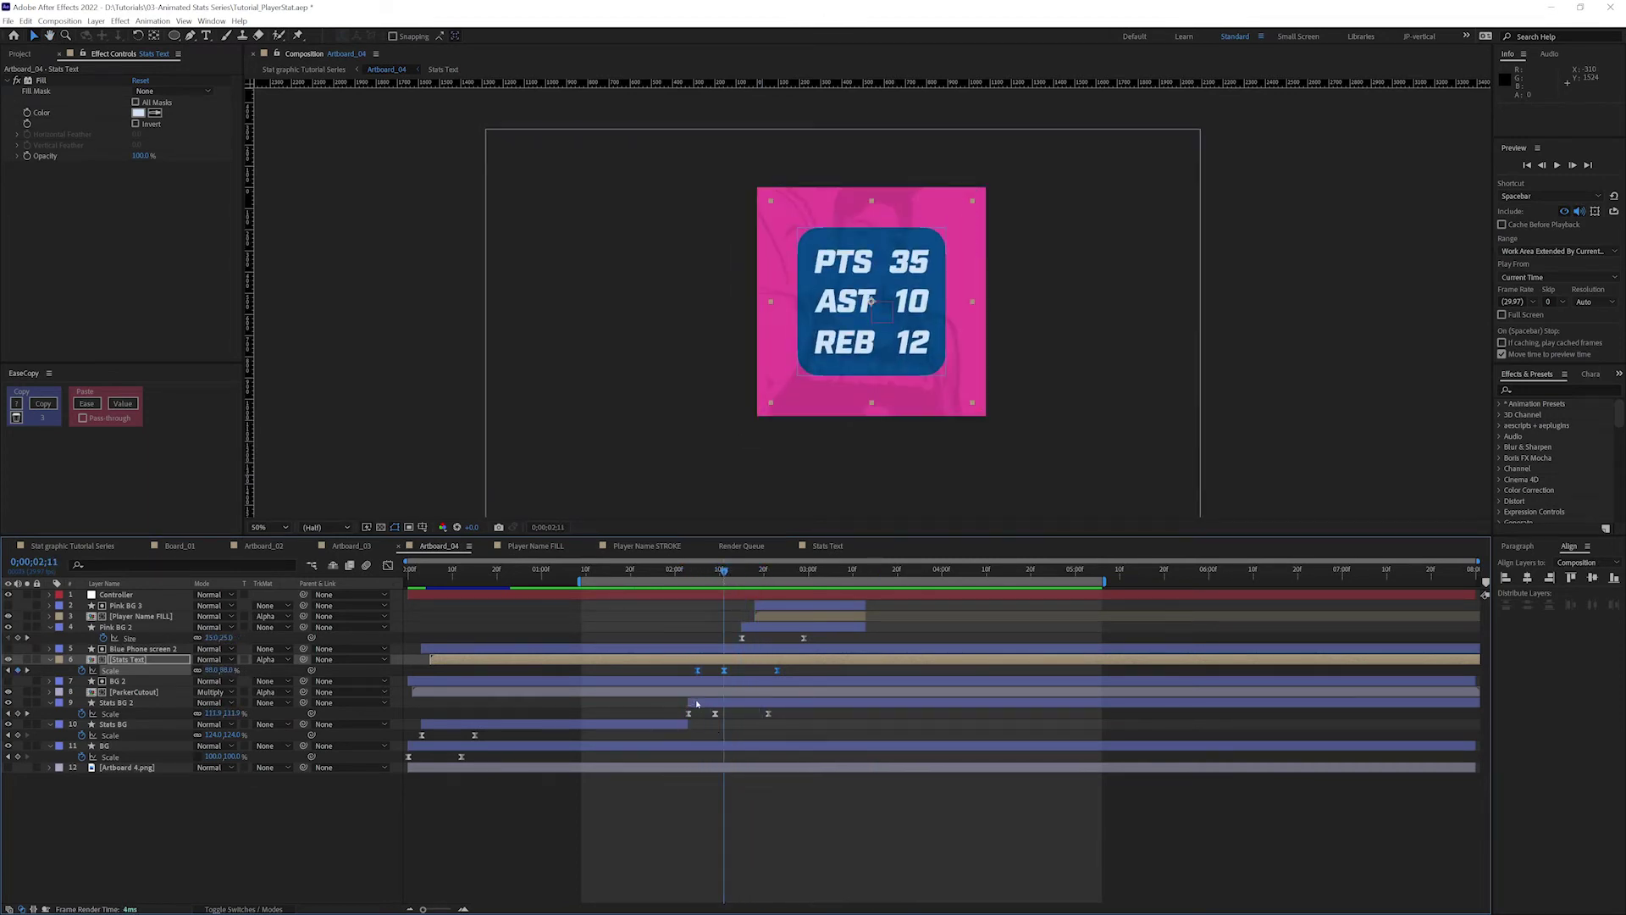
click(771, 629)
Nudge Pink BG 3, Player Name FILL and Pink BG 2 later, then preview the new timing.
shift+click(781, 609)
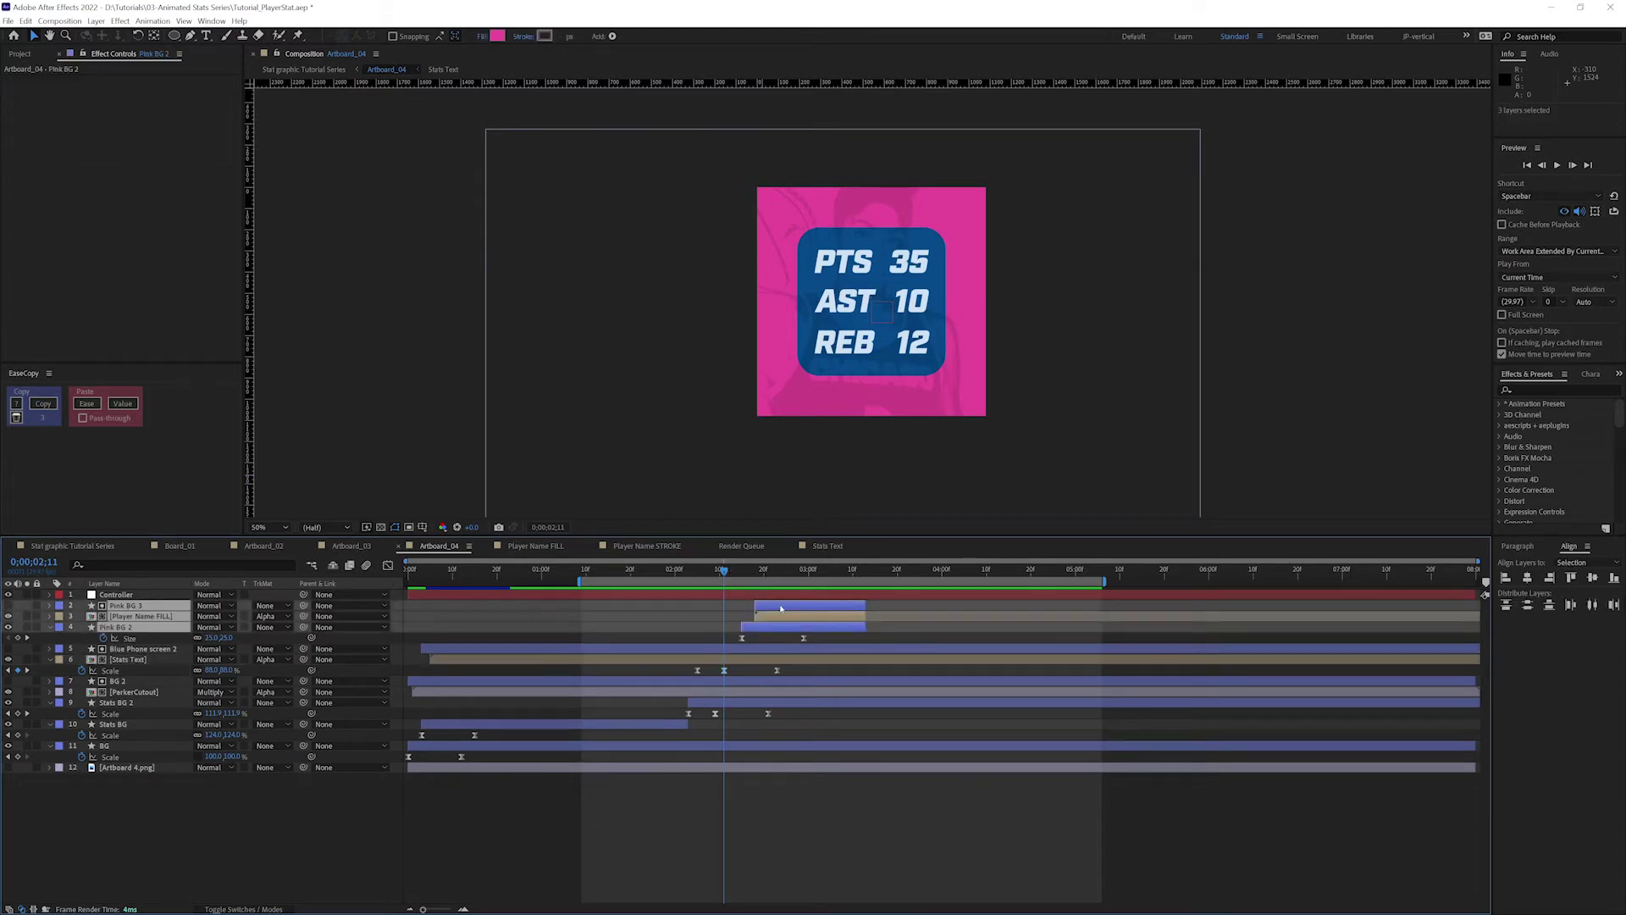
key(alt+Page_Down)
key(alt+Page_Down)
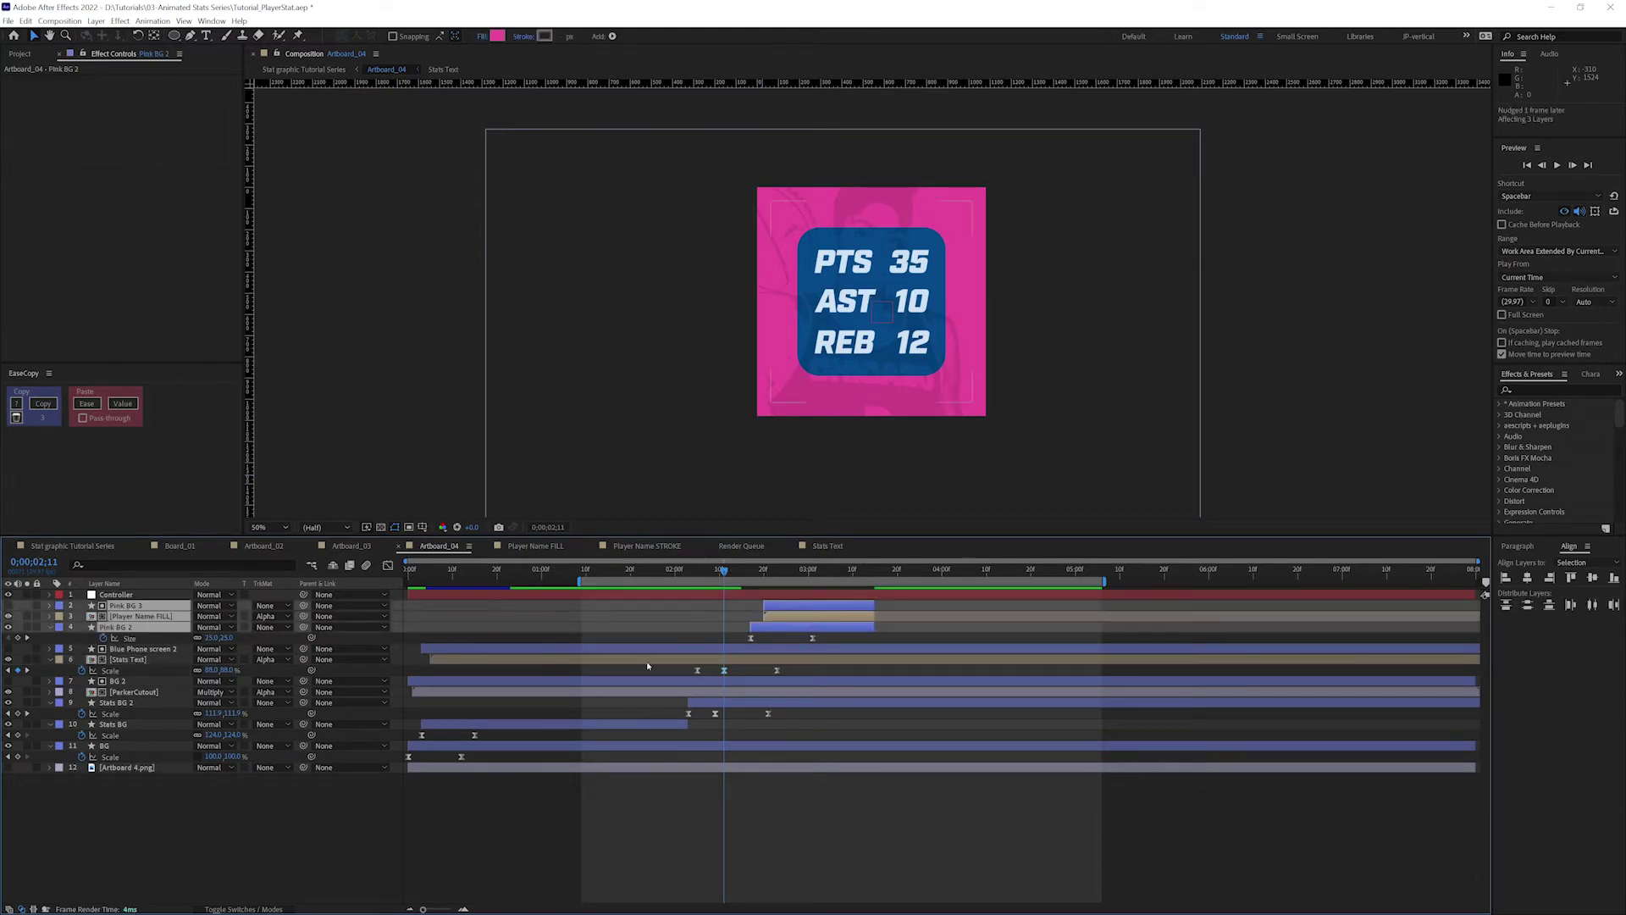
drag(674, 573, 750, 573)
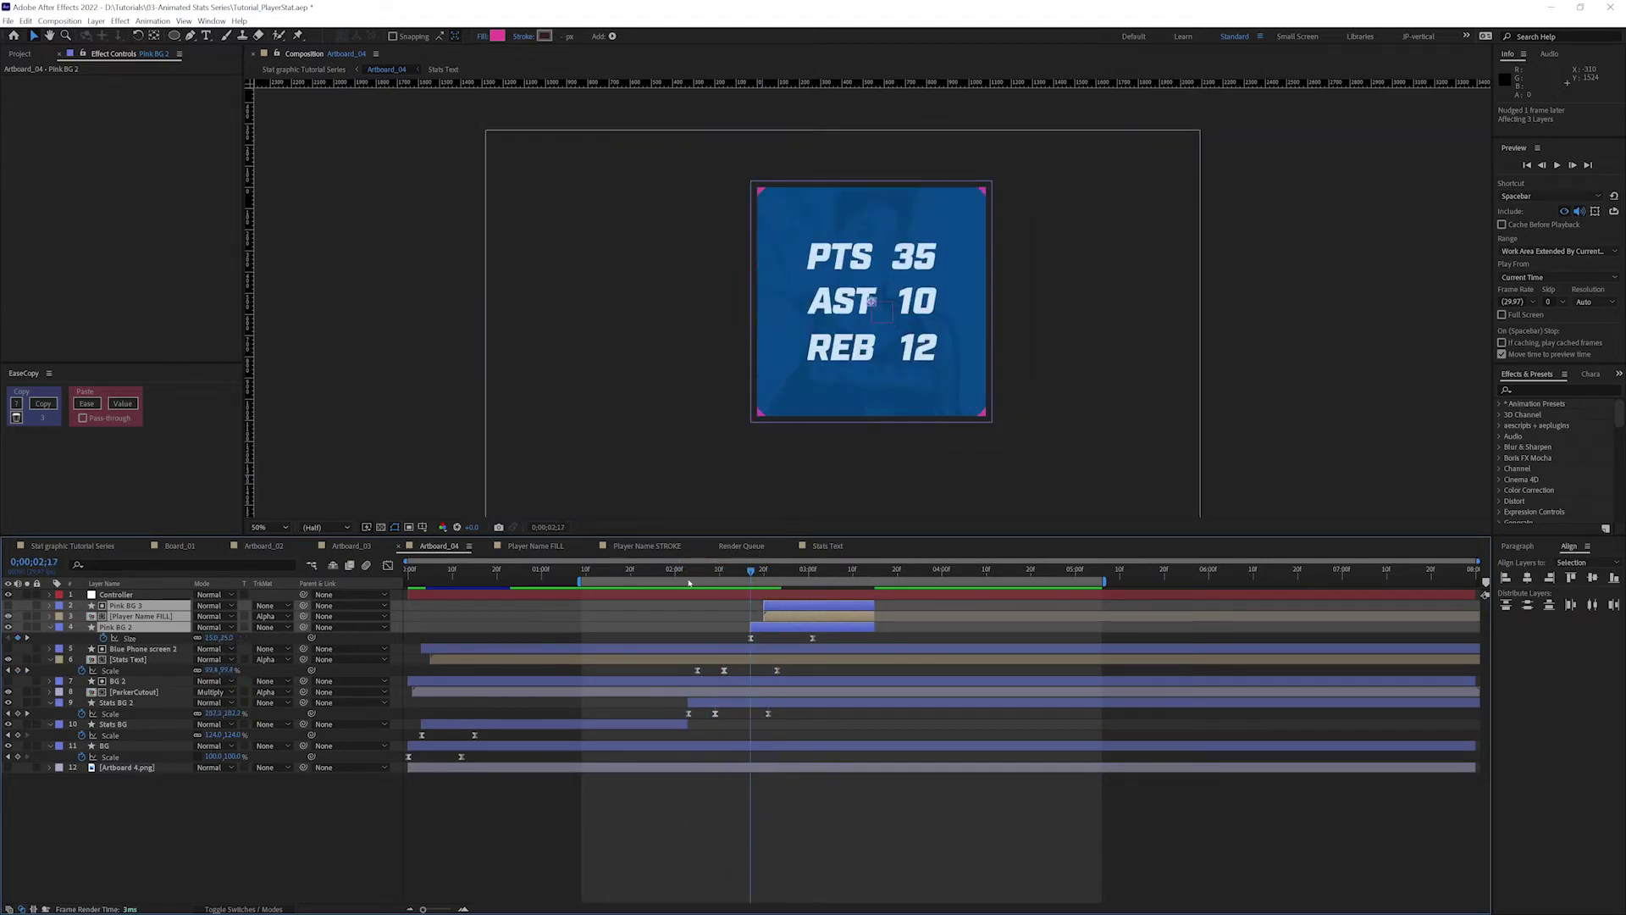
key(space)
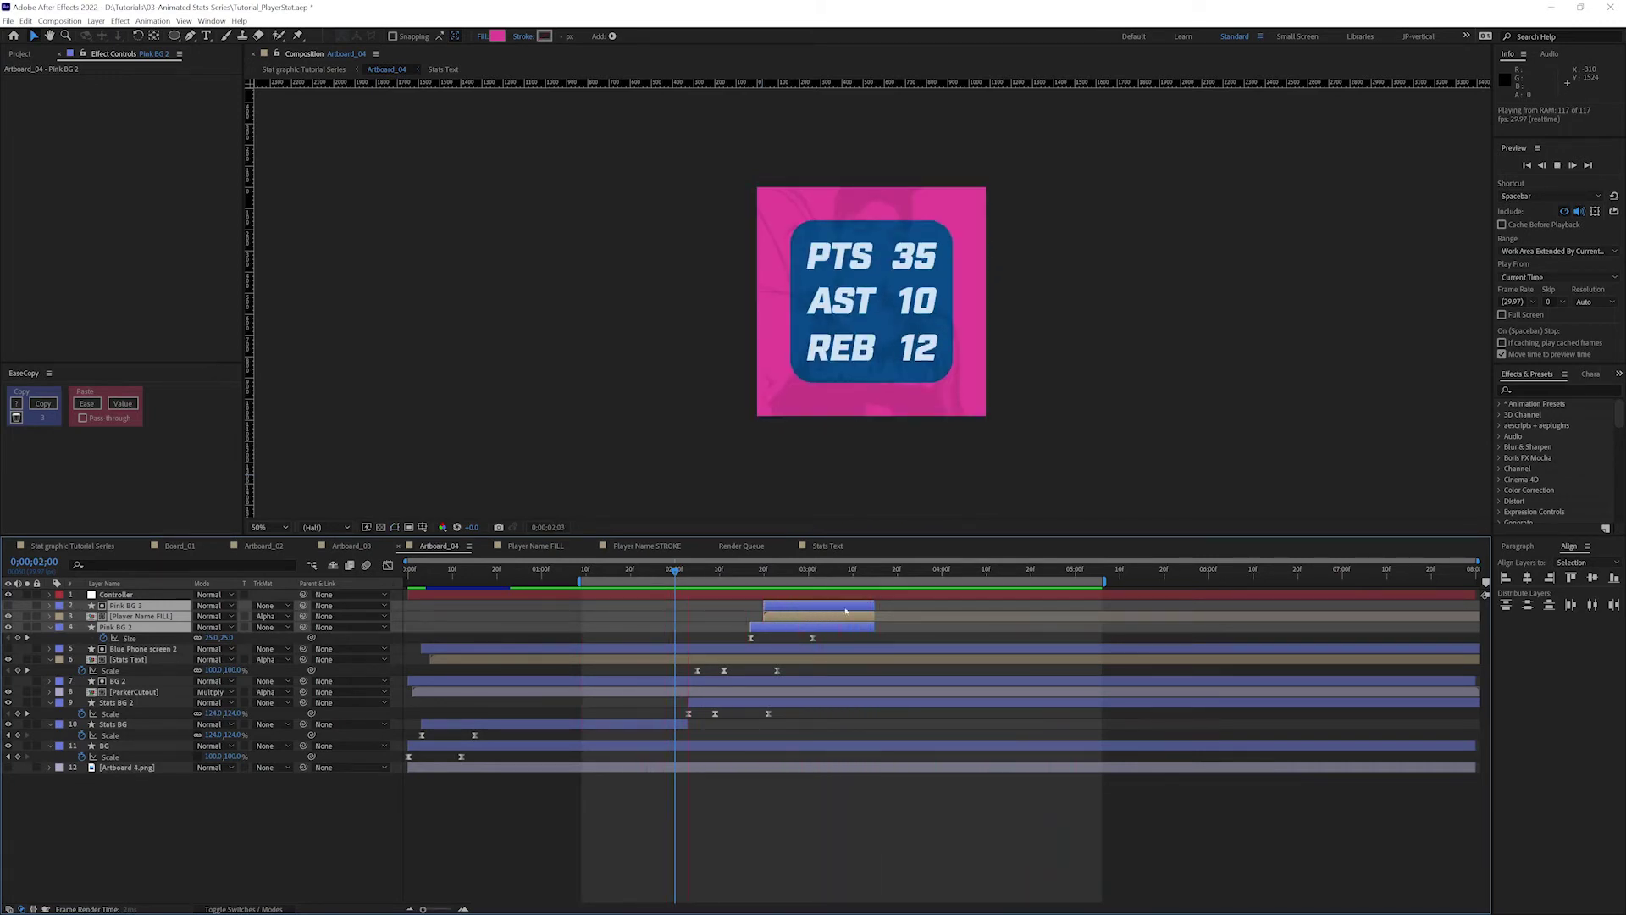
click(925, 612)
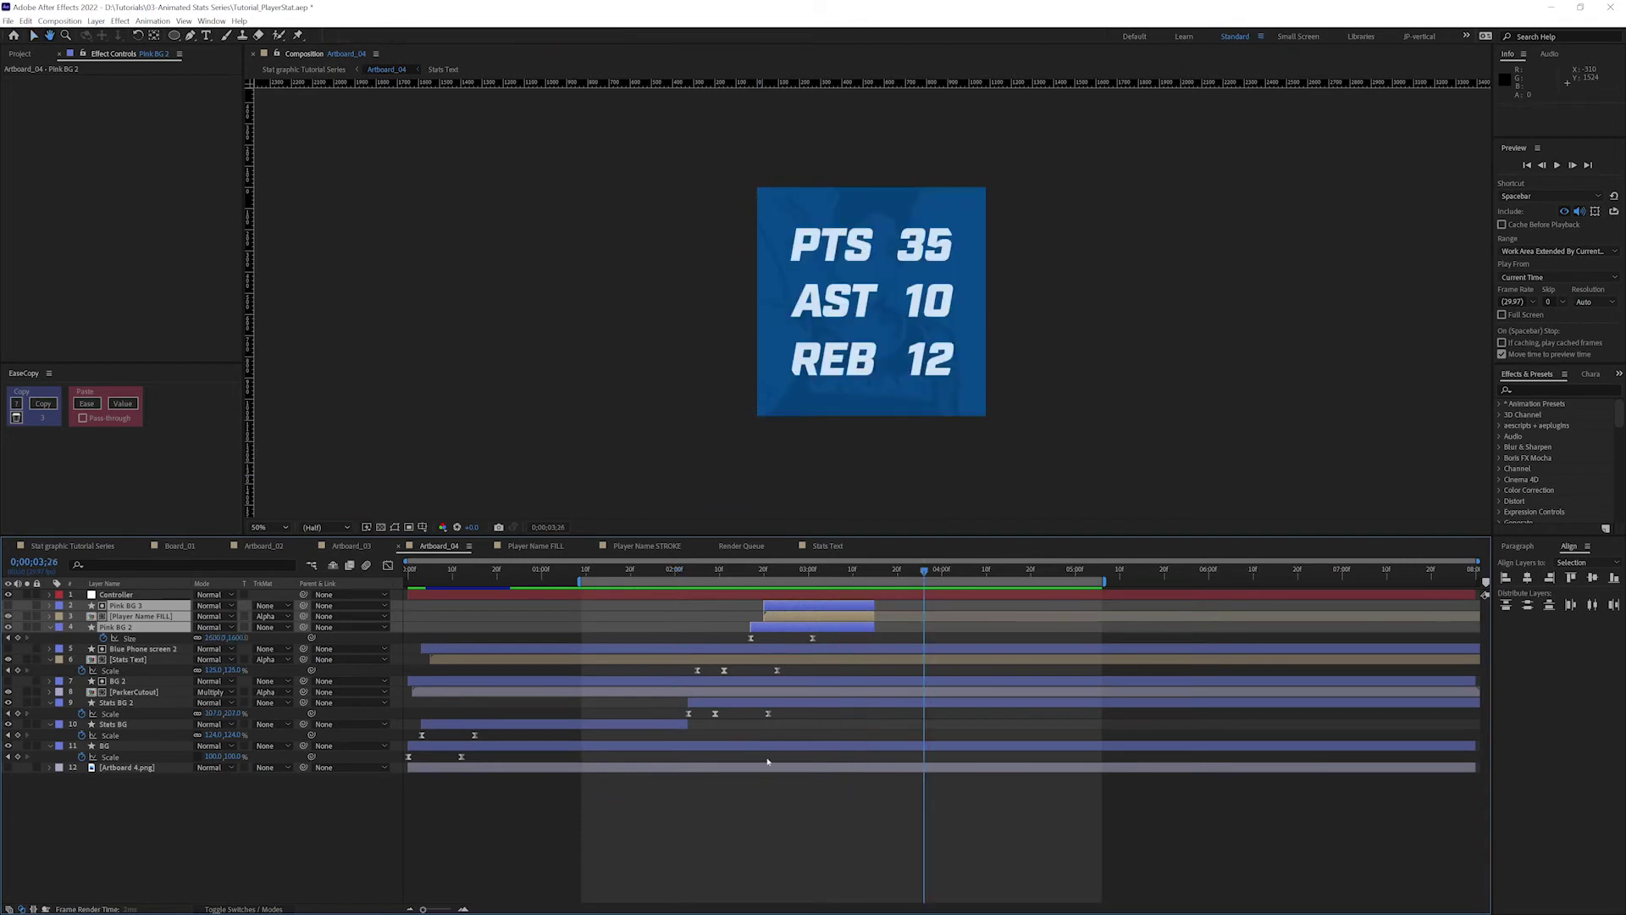
drag(750, 577, 816, 572)
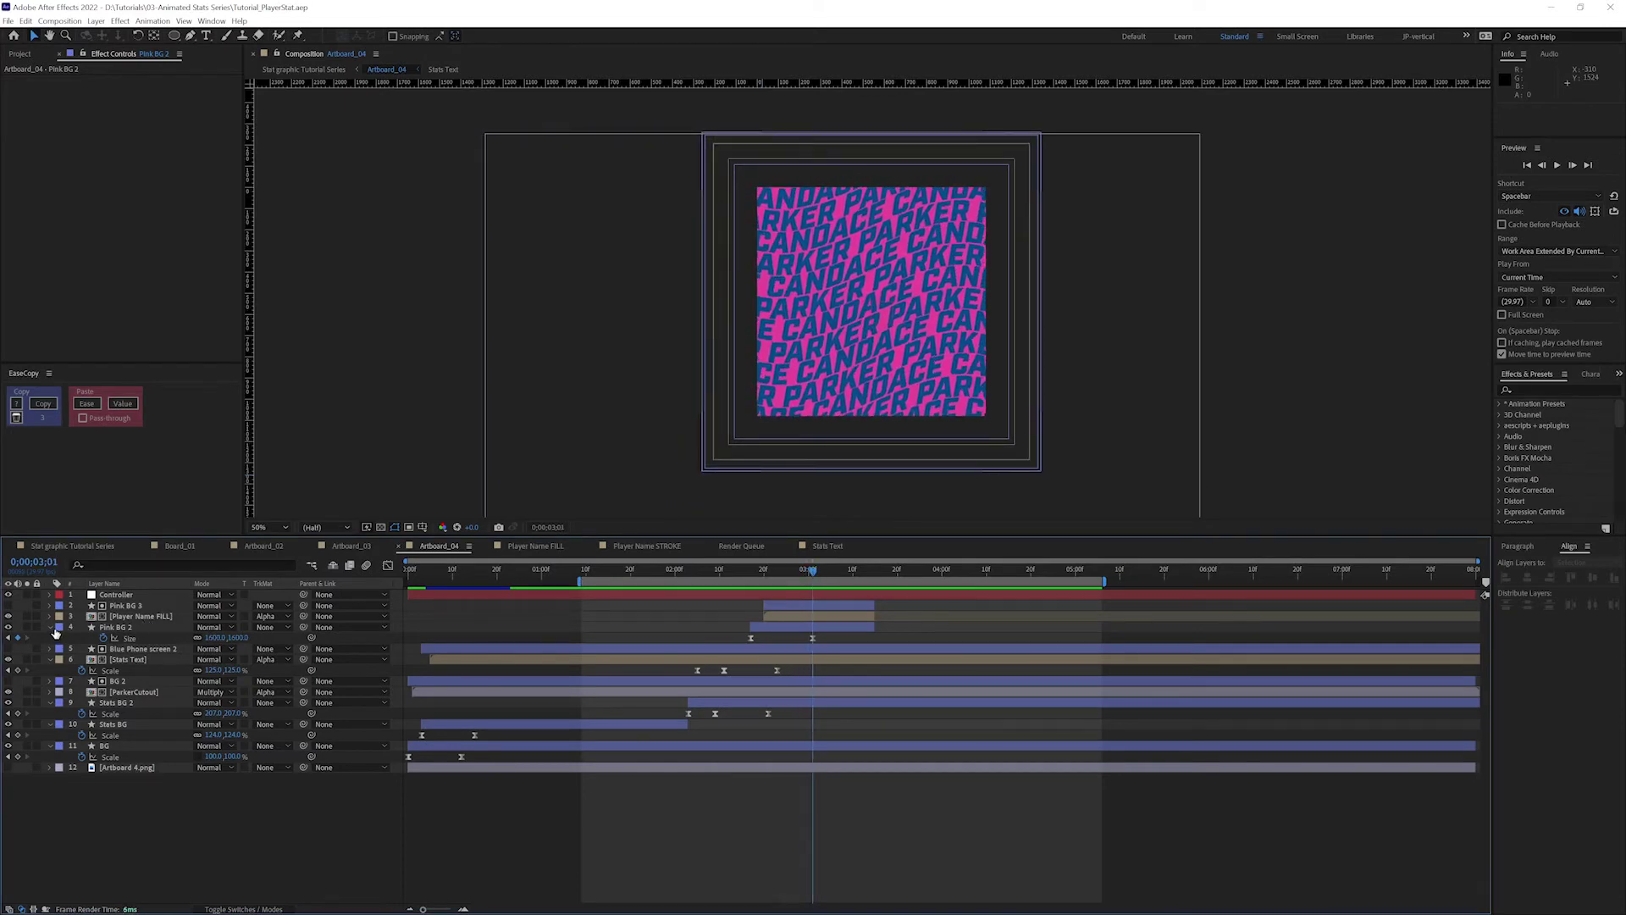
Duplicate Pink BG 2 and move the Pink BG 4 copy near the top of the stack.
click(48, 627)
click(48, 649)
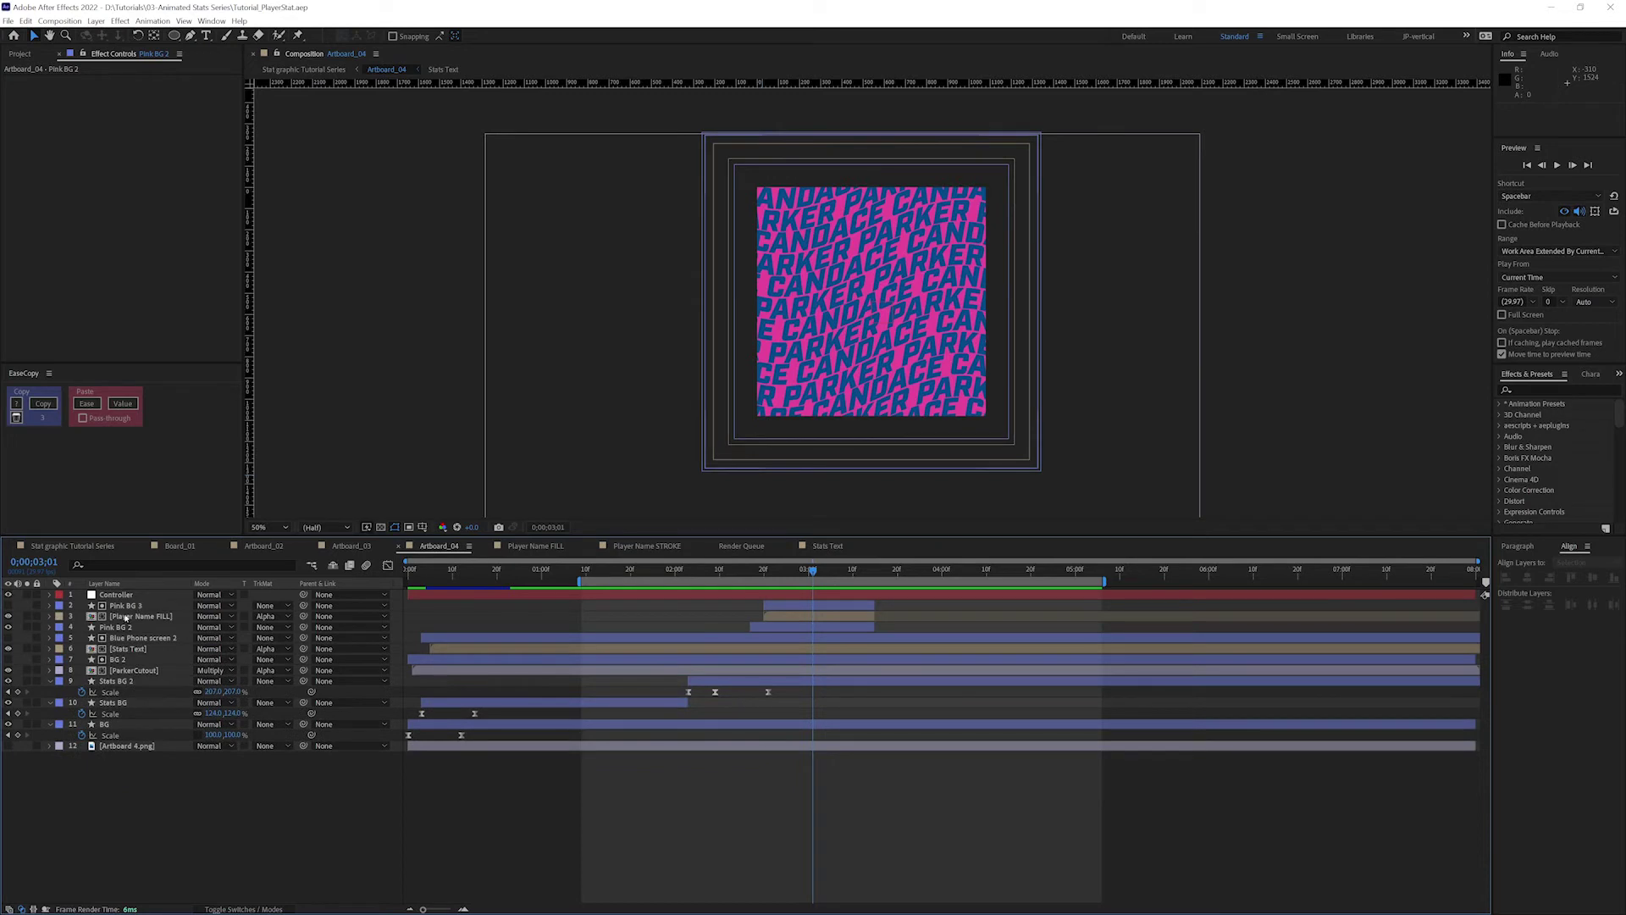
click(118, 627)
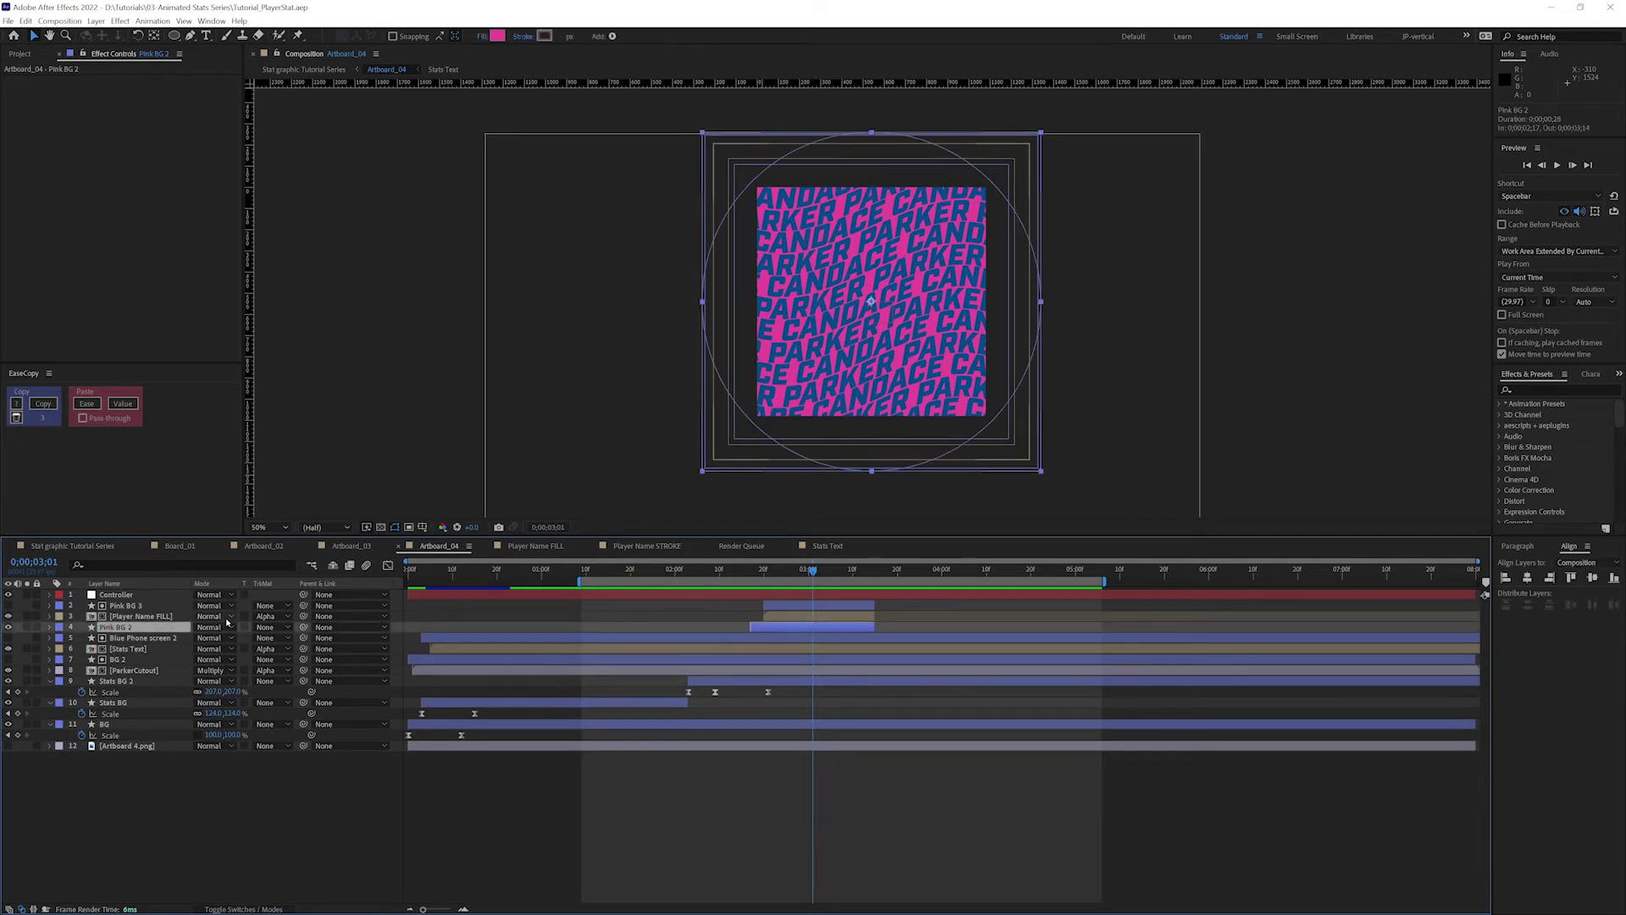
key(ctrl+d)
drag(123, 631, 127, 598)
Link Pink BG 4's Fill Color to the Controller's Accent Color, turning it blue.
click(130, 565)
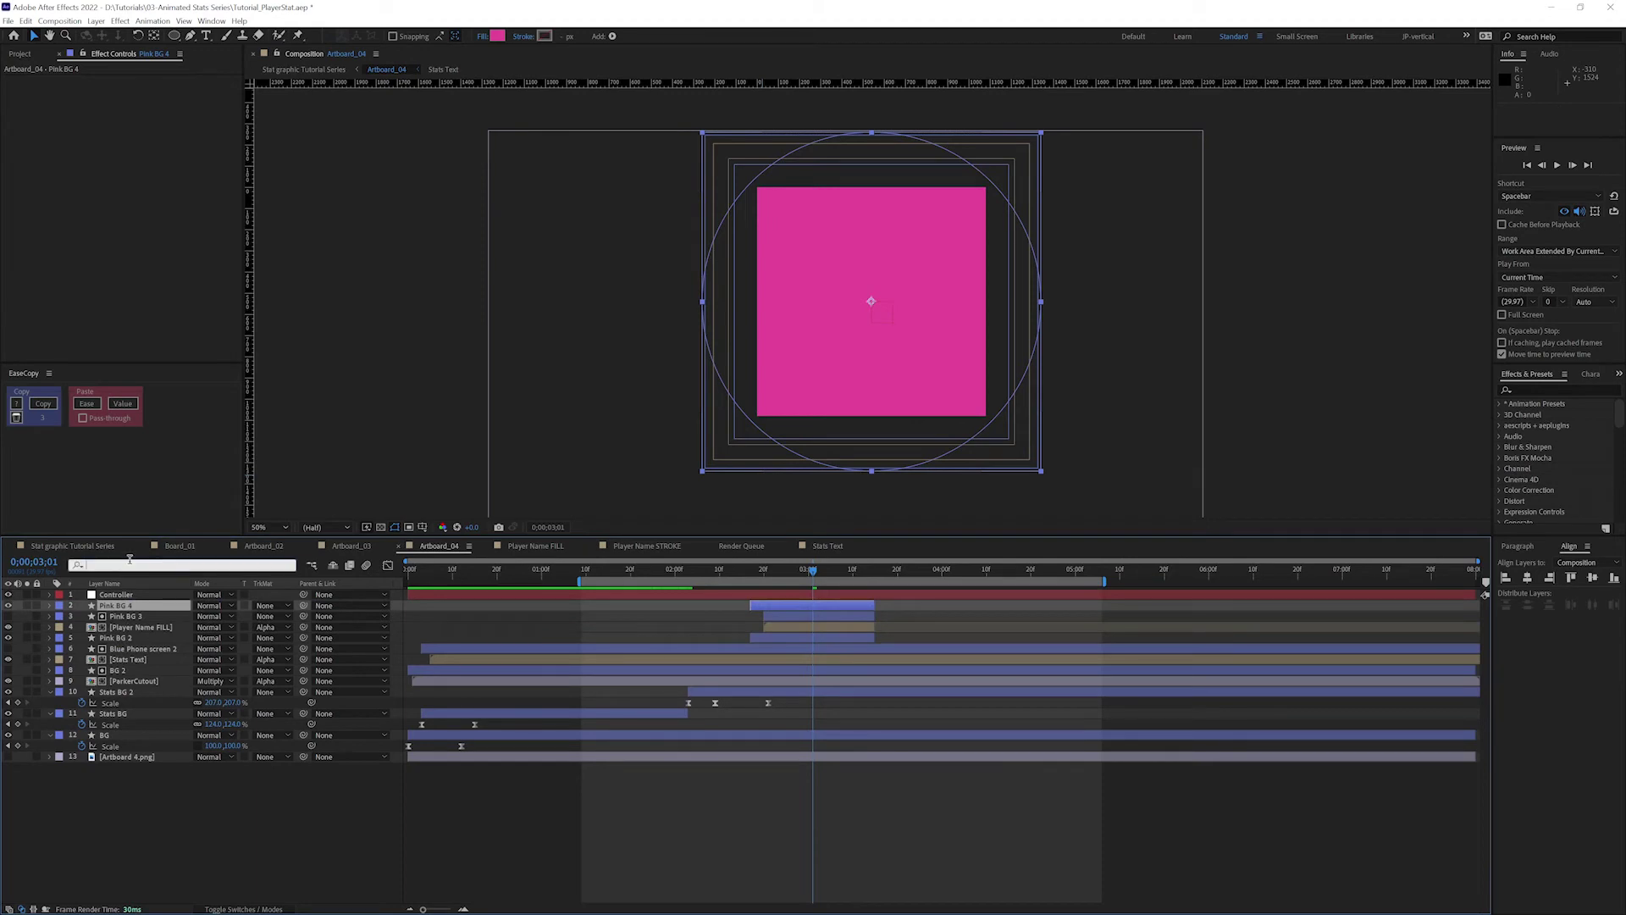
text(color)
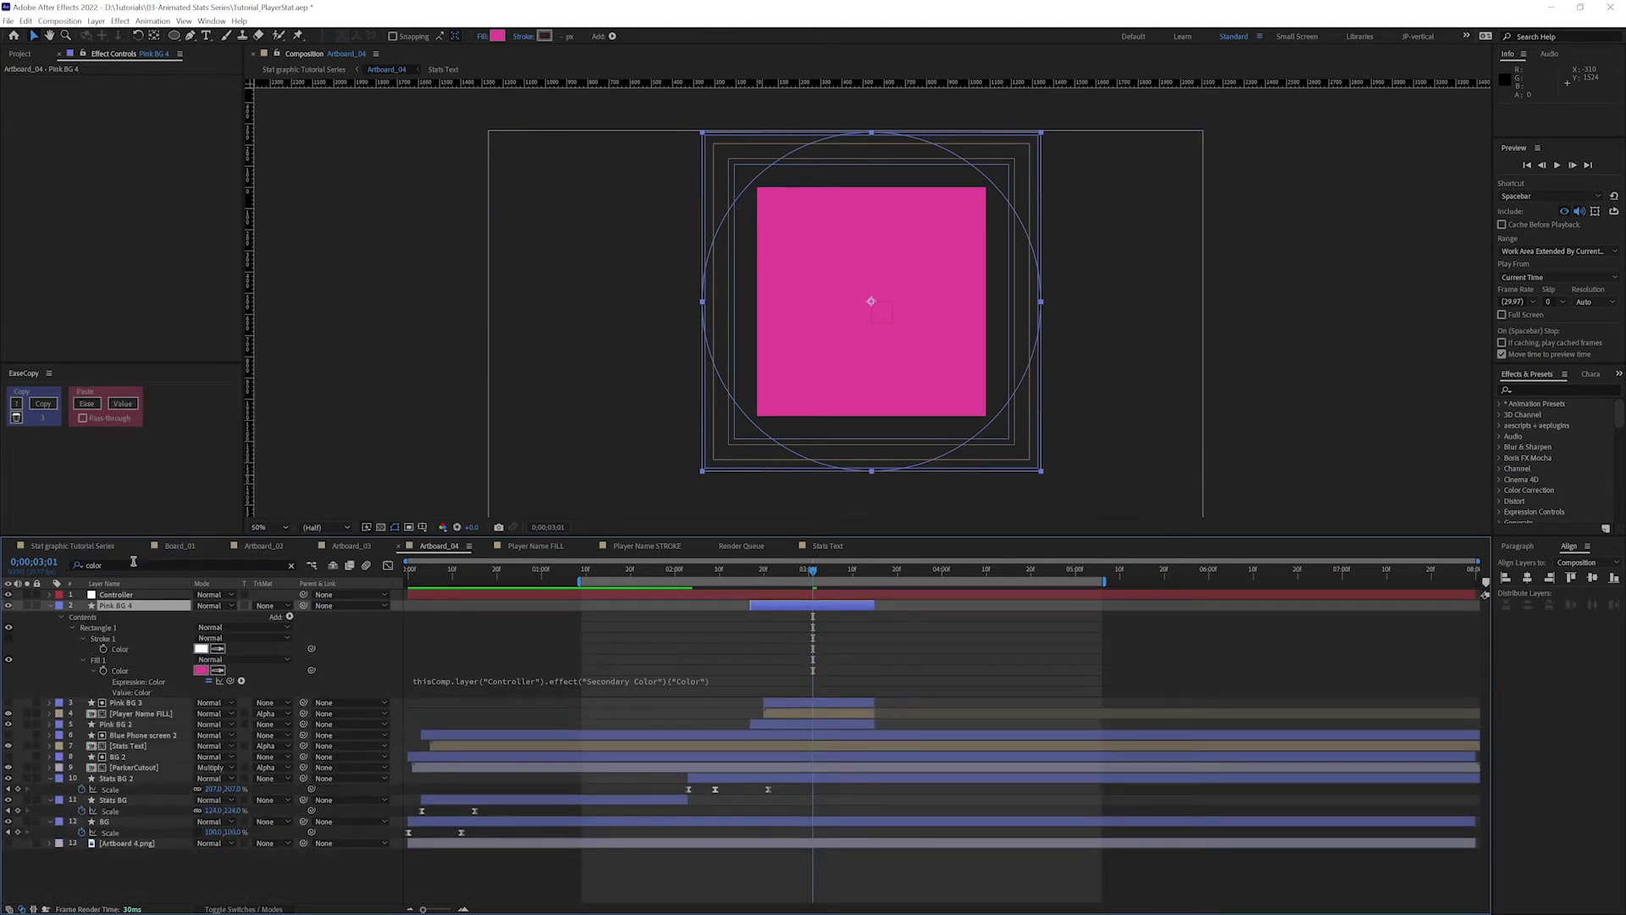
click(116, 595)
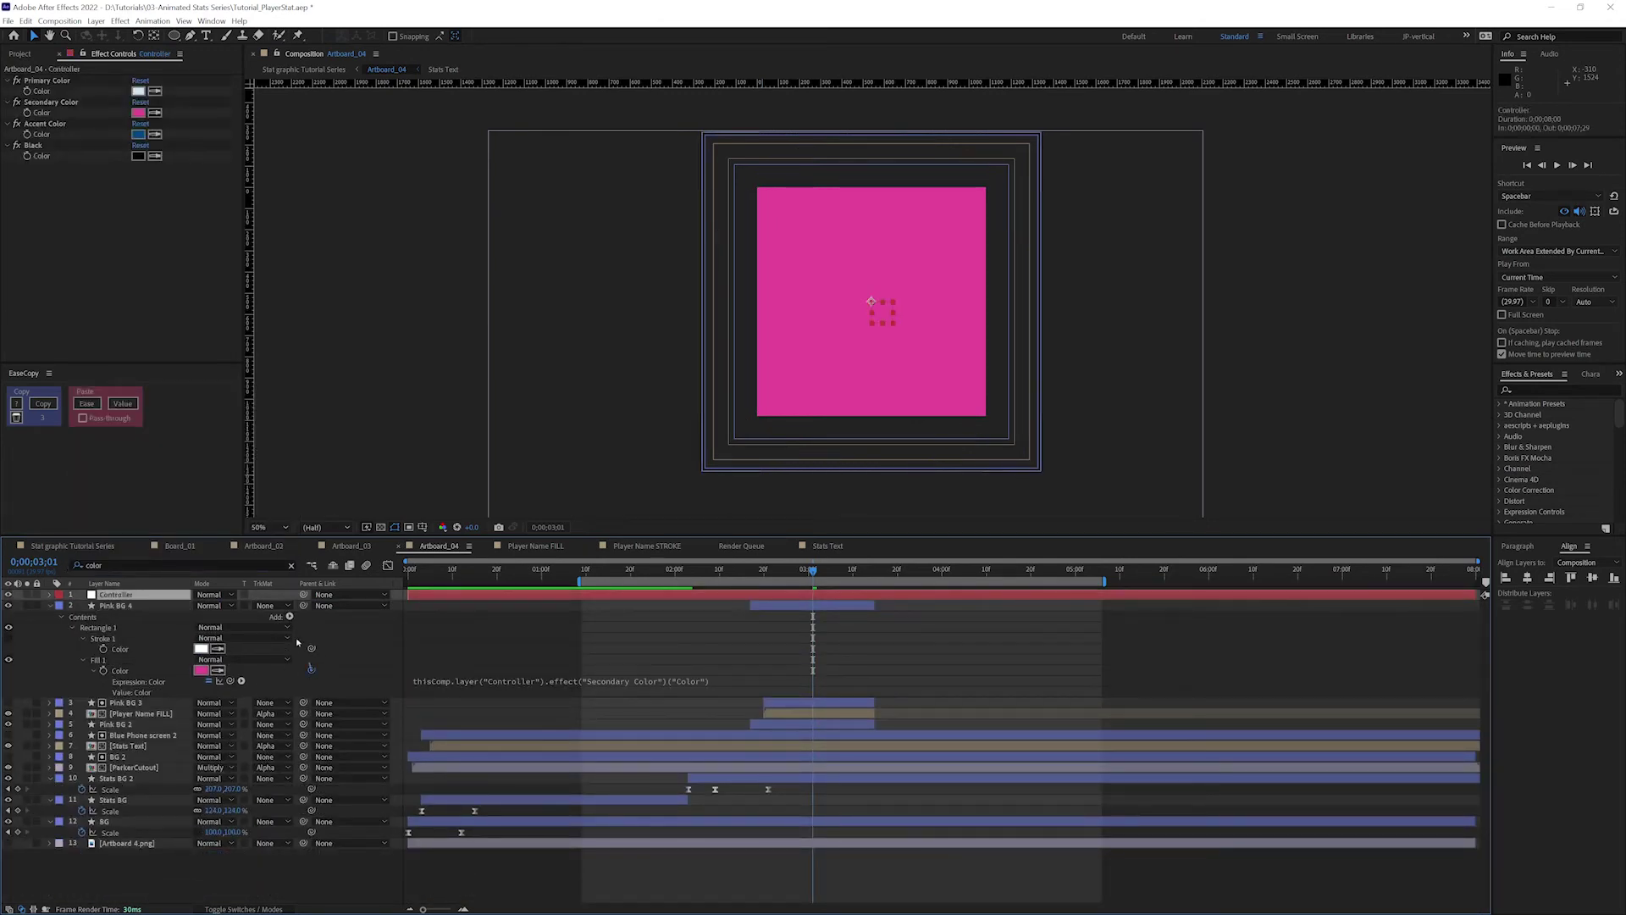
drag(311, 669, 60, 138)
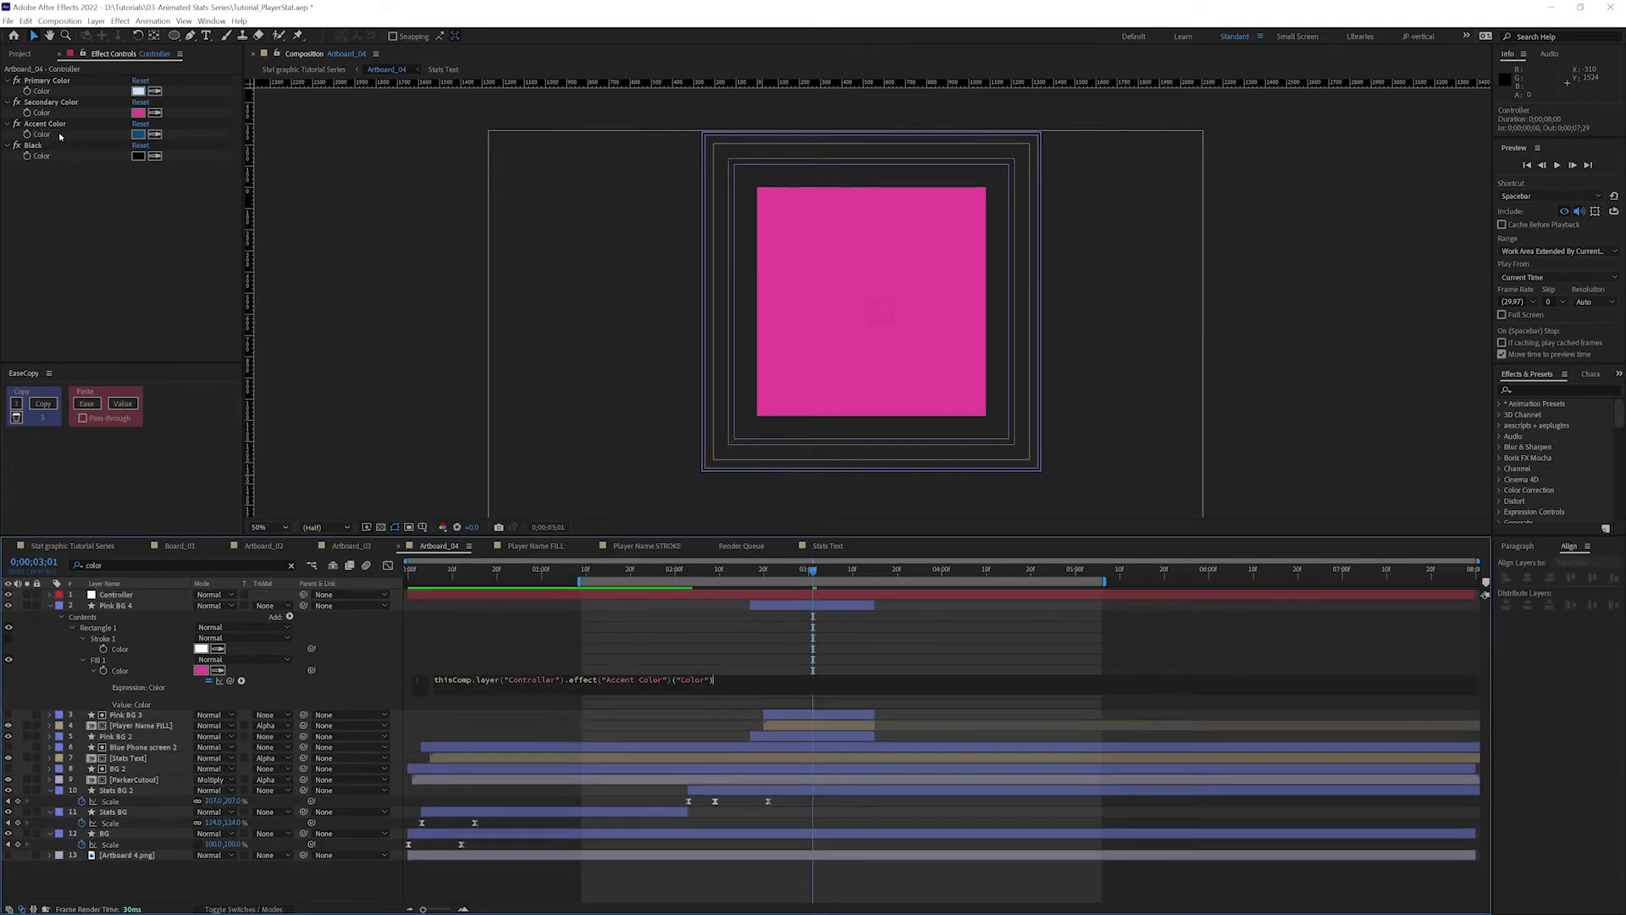
click(350, 613)
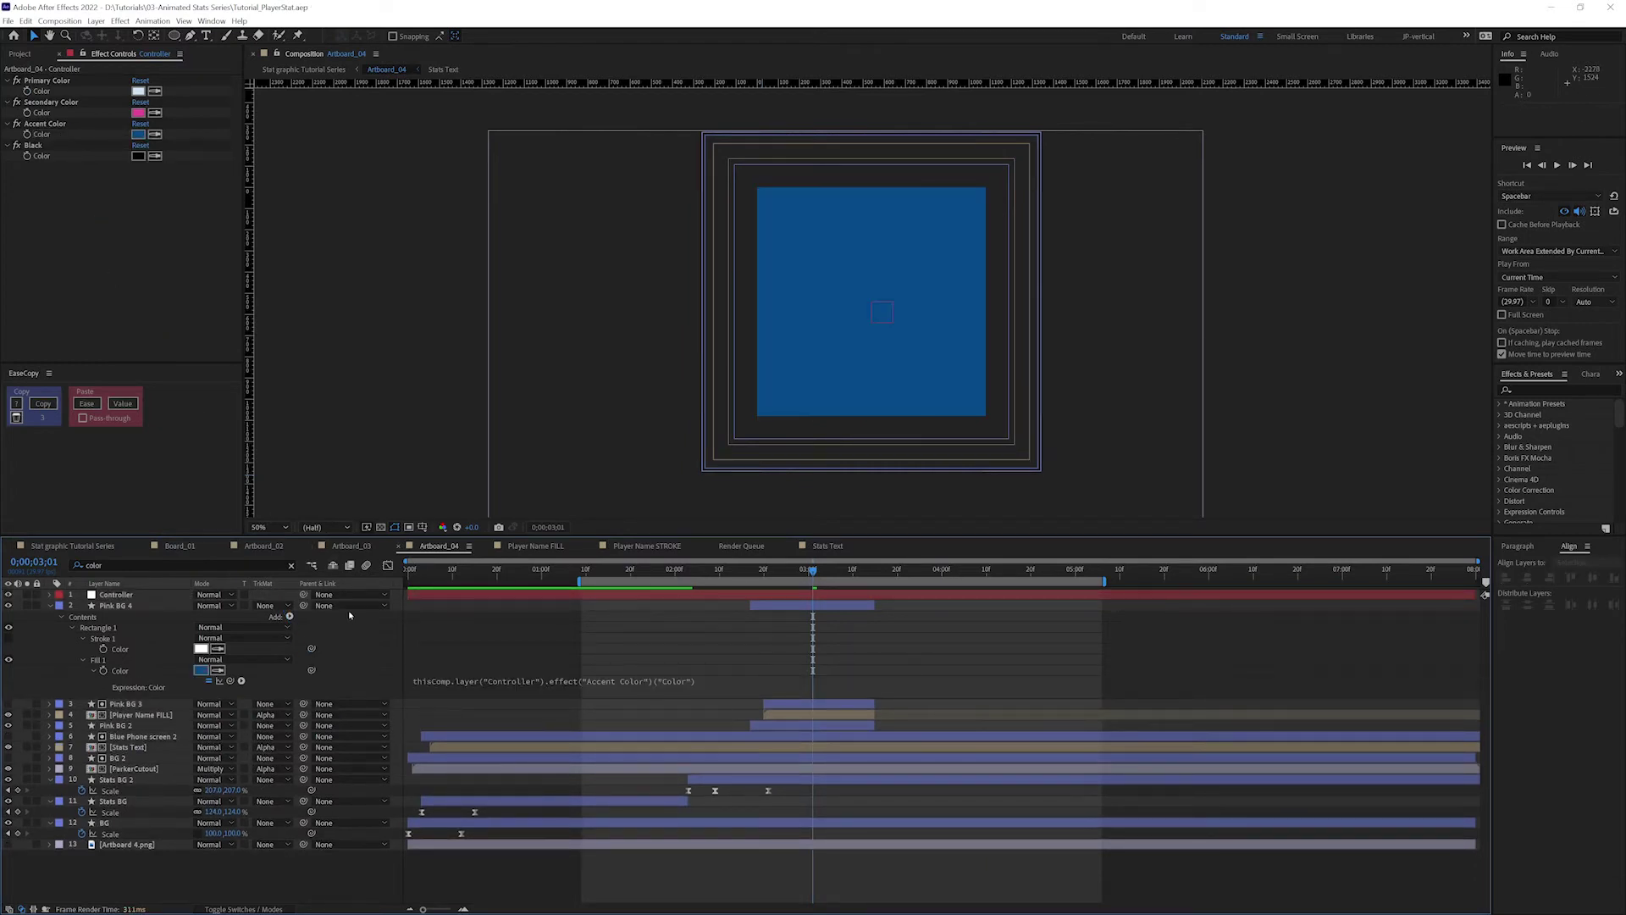
click(72, 627)
Shift Pink BG 4 a frame later and return to 0;00;02;21.
click(776, 607)
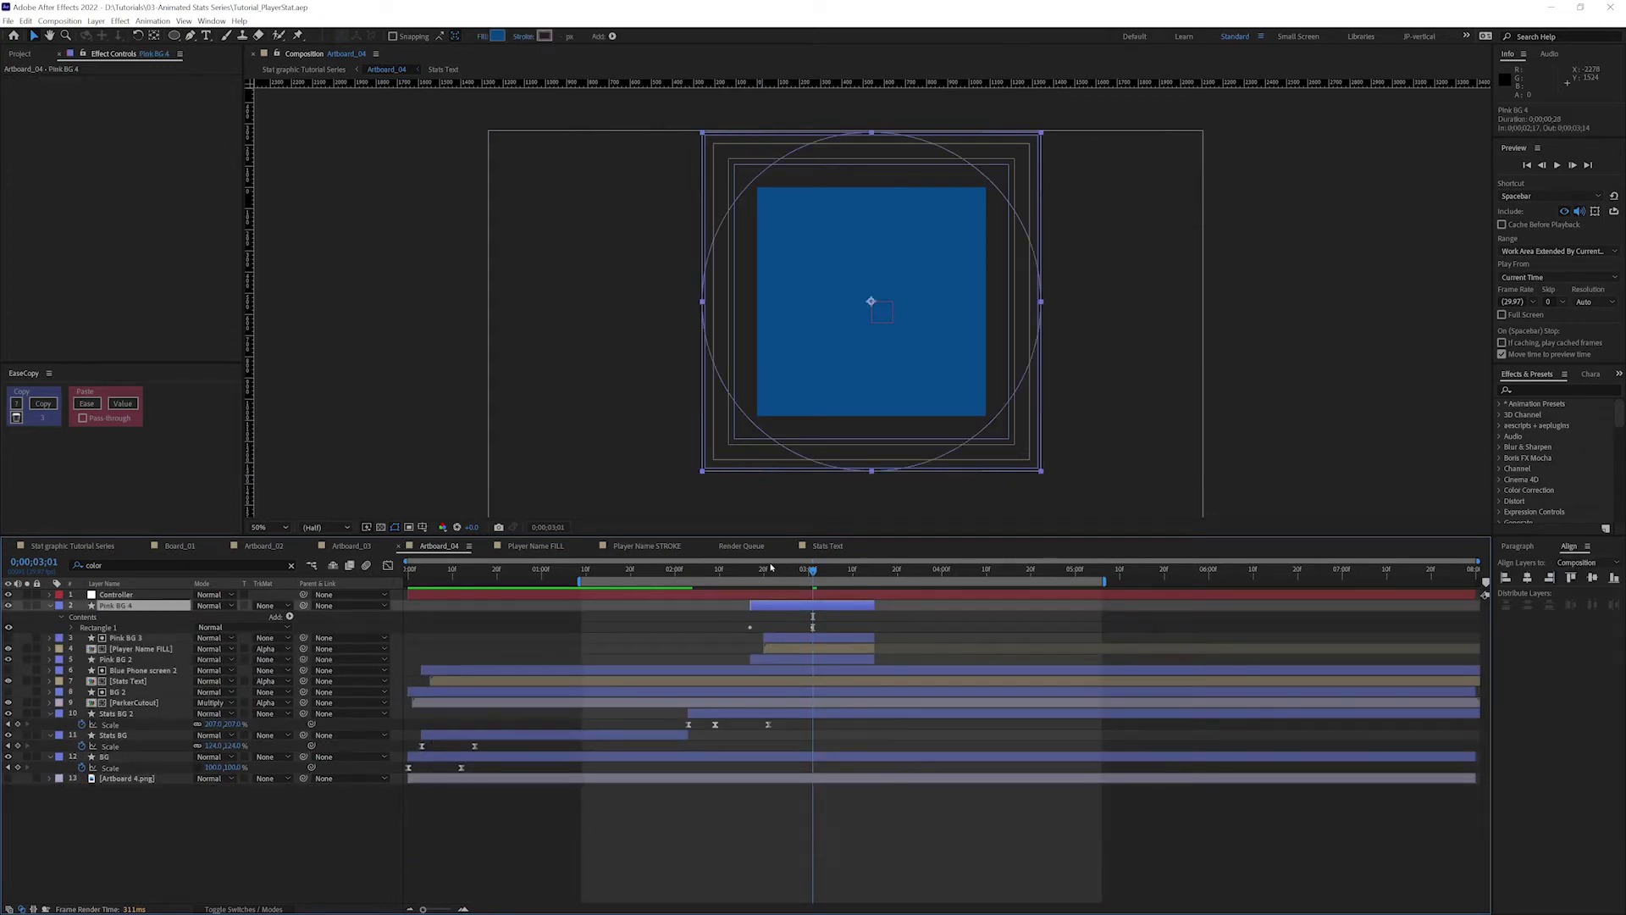
key(alt+Page_Down)
key(alt+Page_Down)
key(alt+Page_Down)
key(alt+Page_Down)
key(alt+Page_Down)
key(alt+Page_Down)
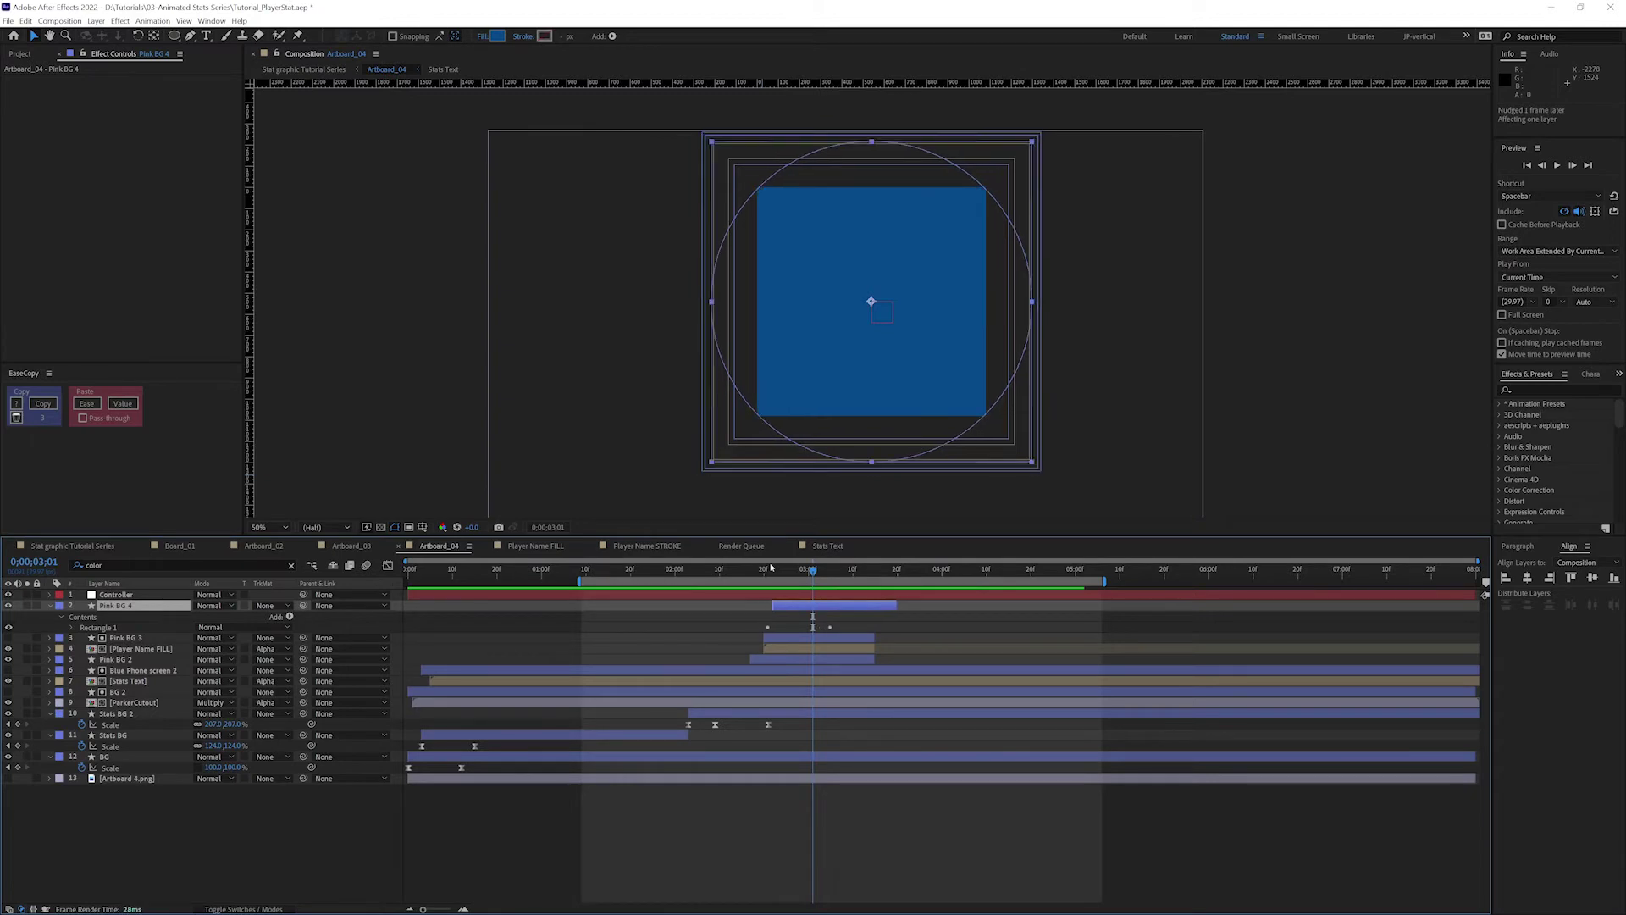
drag(760, 574, 777, 574)
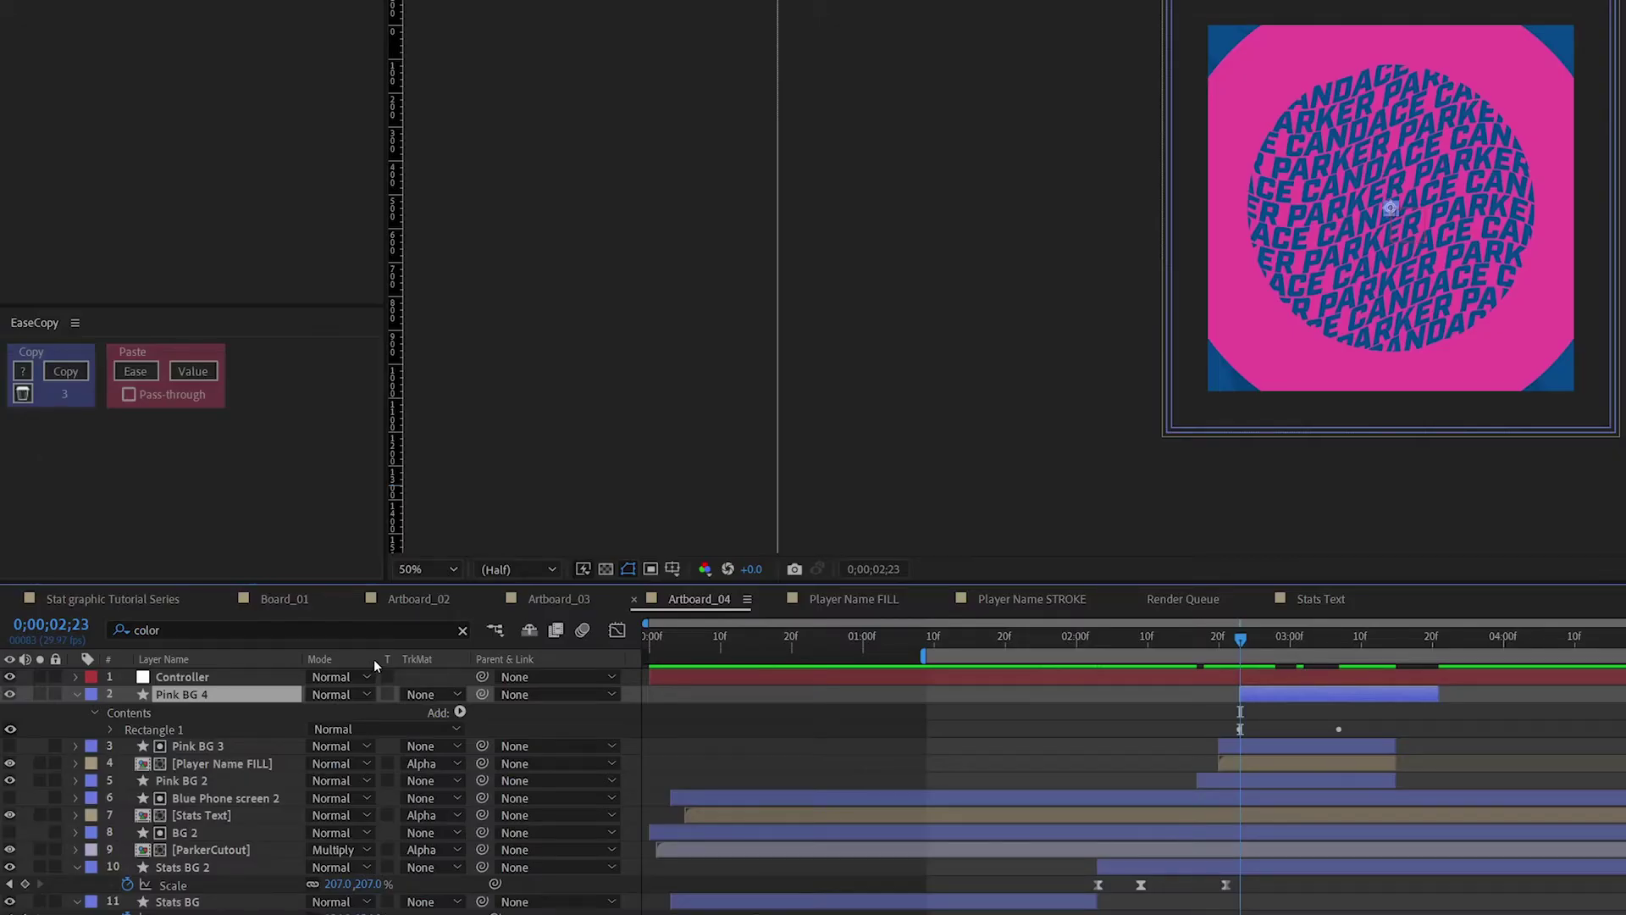
Rename the Pink BG 4 layer to 'Blue Circle'.
key(Return)
text(Blue)
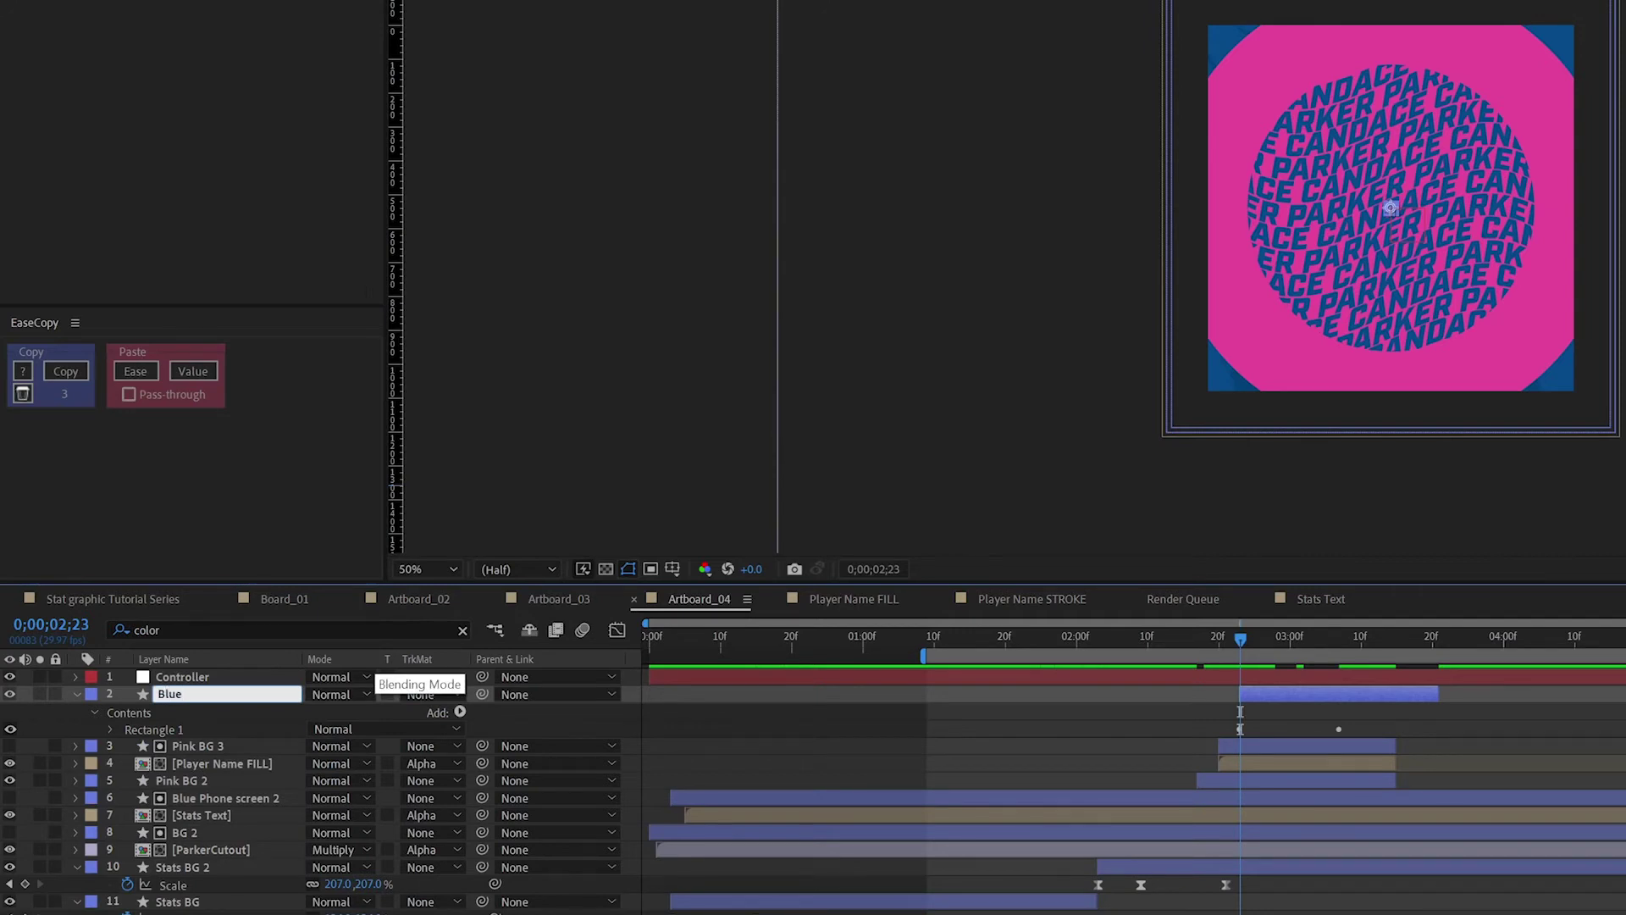
text( Circle)
key(Return)
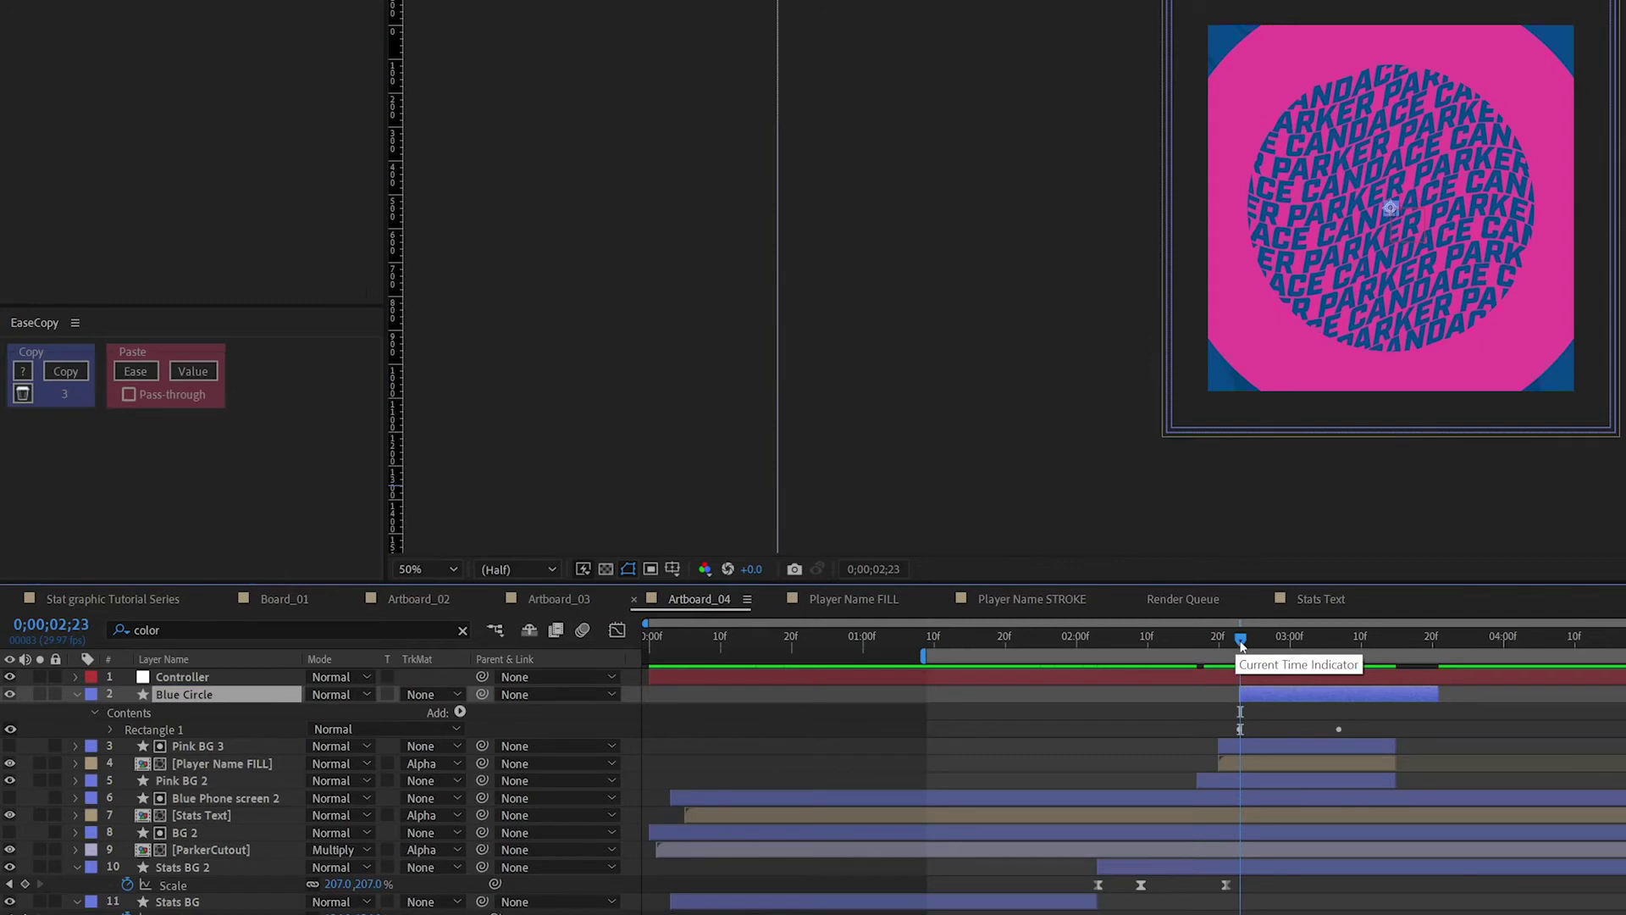
Paste a Rectangle 1 shape keyframe at 0;00;03;00 and check the circle at 0;00;02;21.
drag(1241, 643, 1290, 641)
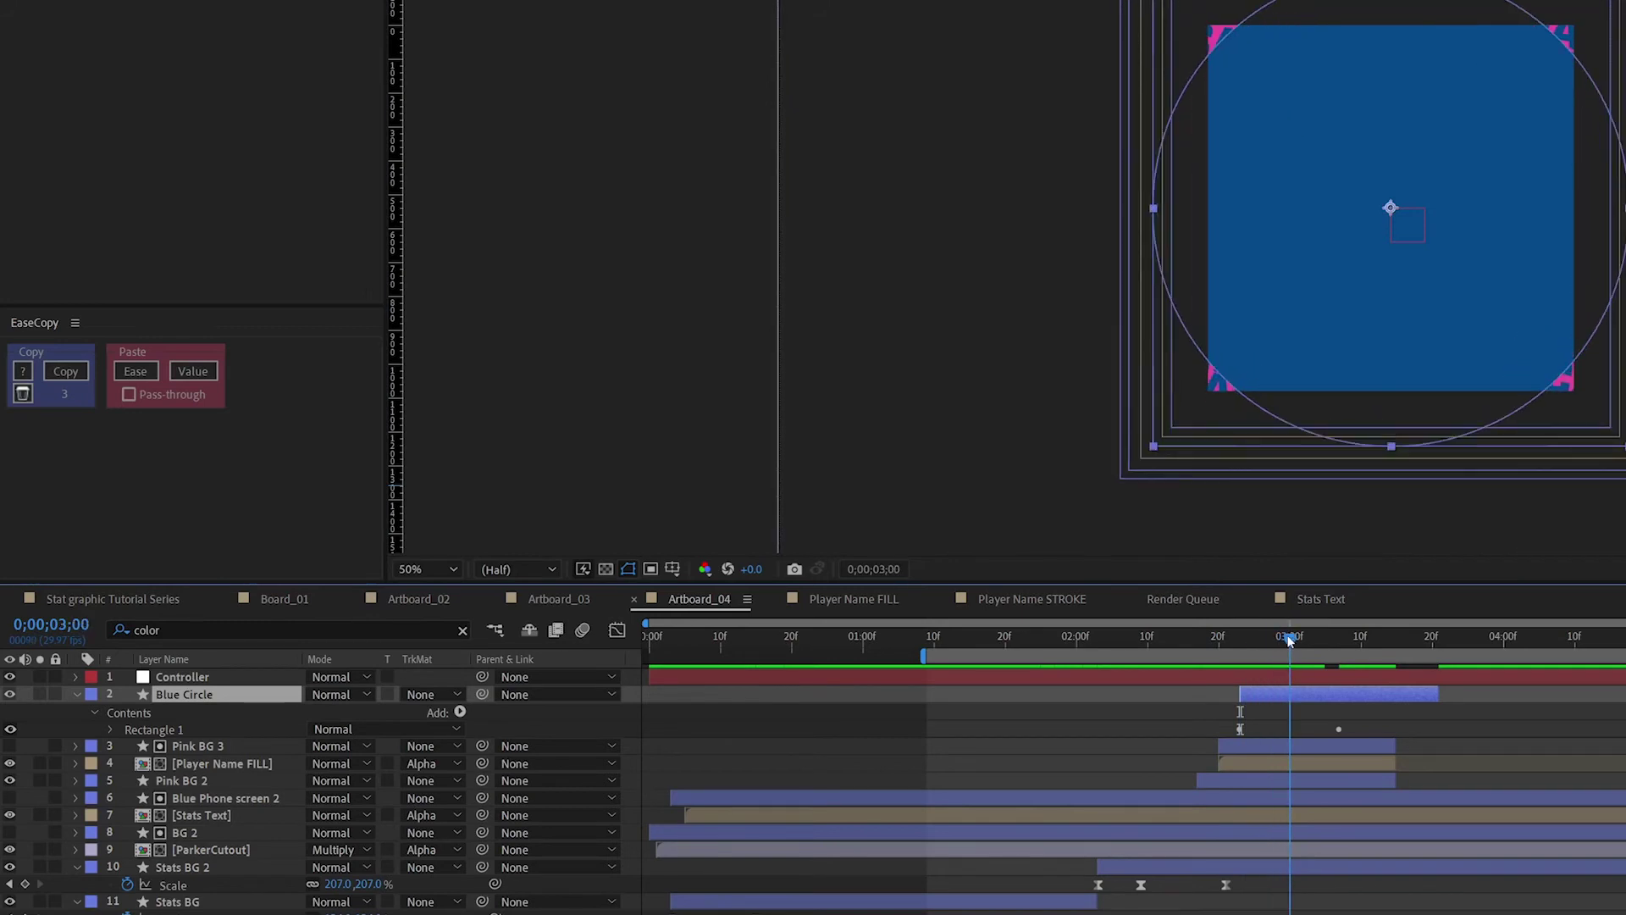
key(ctrl+v)
click(1220, 640)
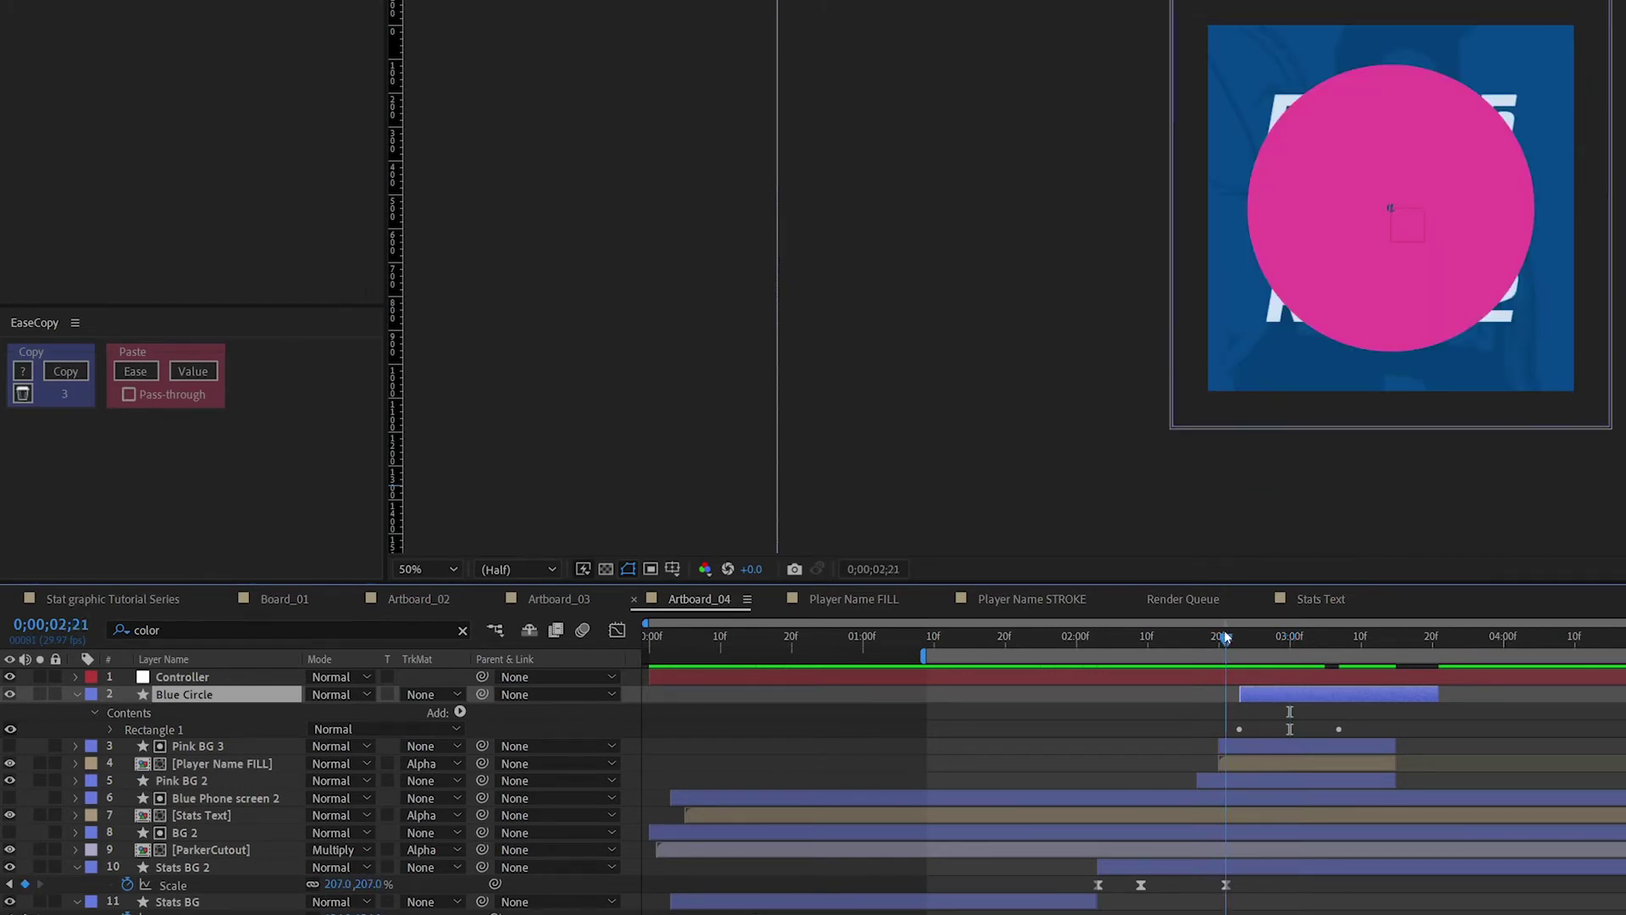
click(99, 600)
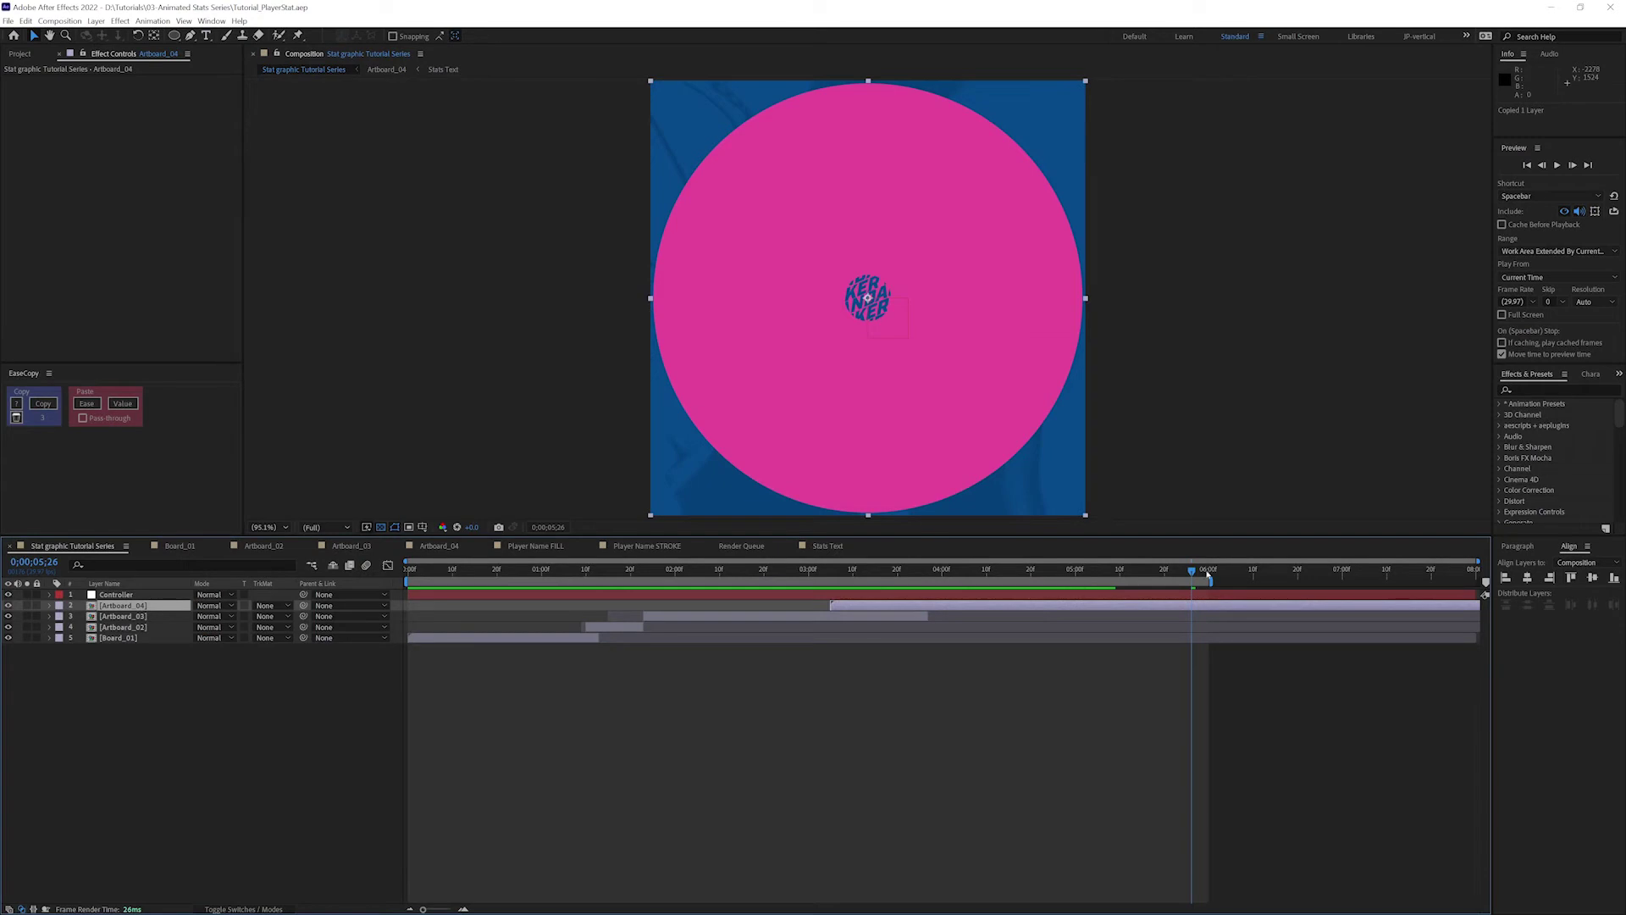
Split Artboard_04 at 0;00;05;29 and move the tail piece below Board_01.
drag(1191, 573, 1206, 571)
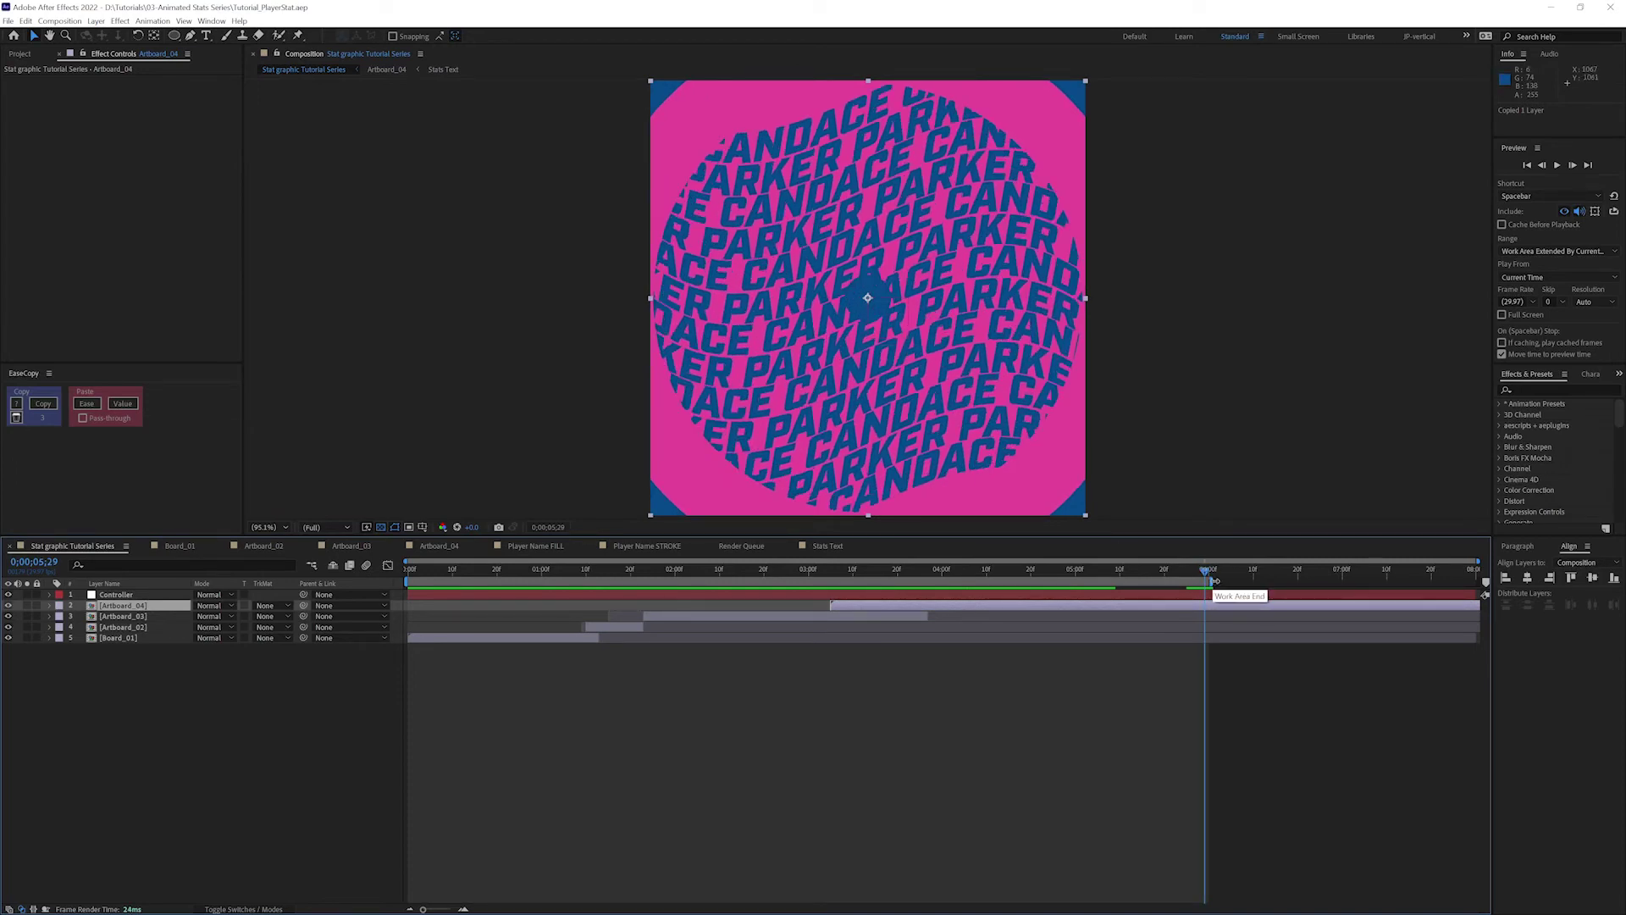
key(ctrl+shift+d)
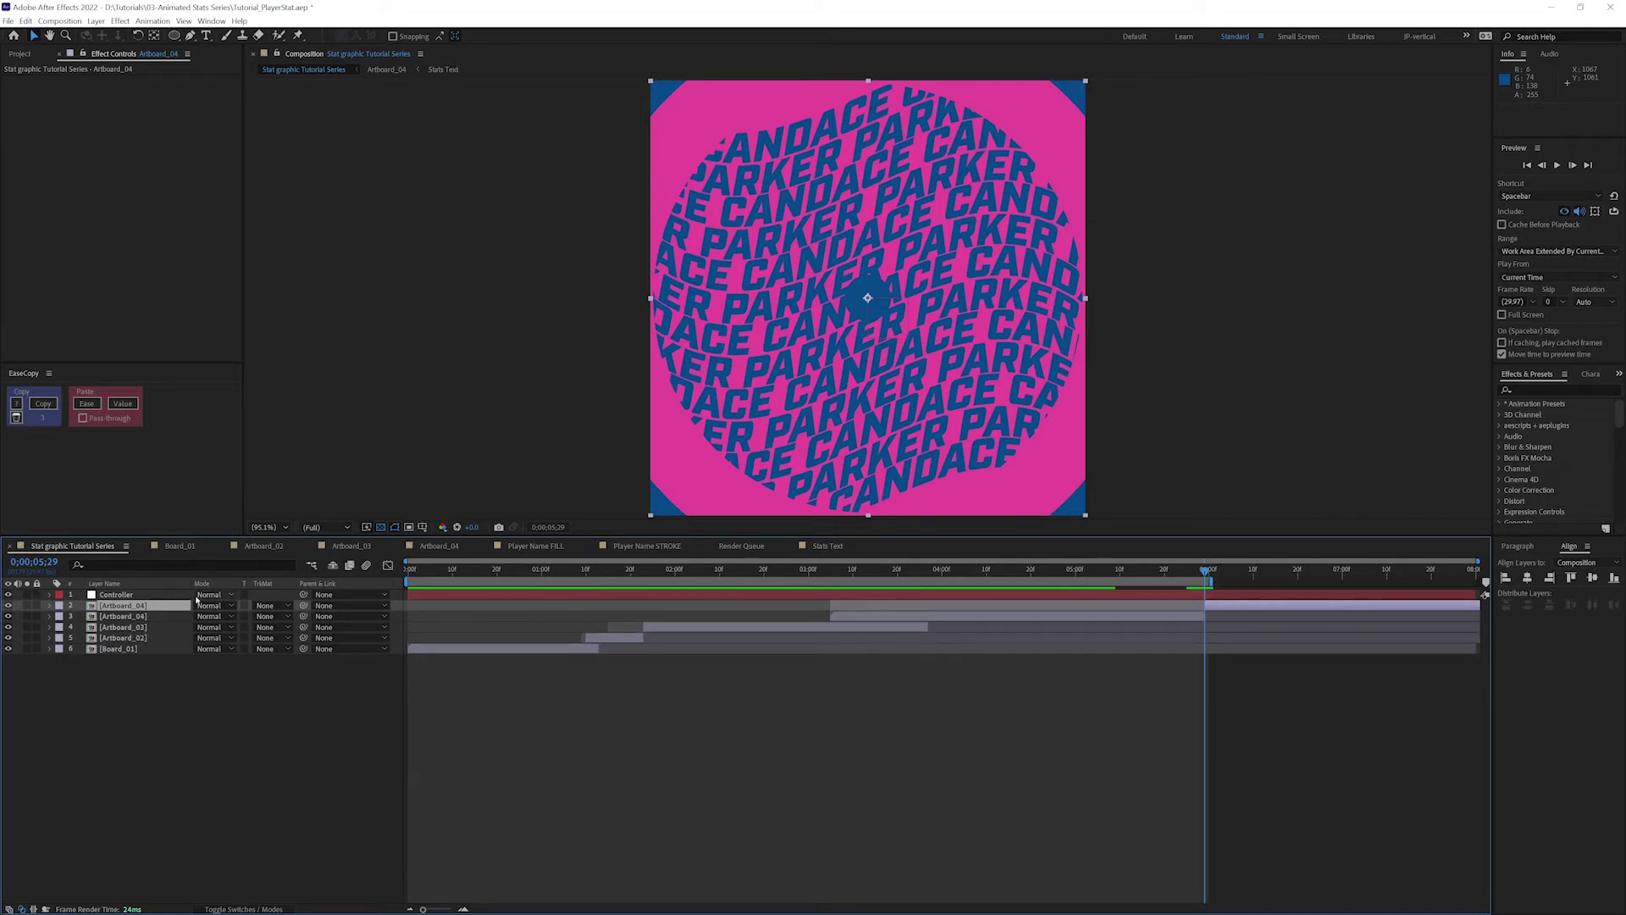
drag(146, 606, 144, 663)
Start the tail piece at 0;00;00;00, trim its end shorter, and solo it to check.
key(Home)
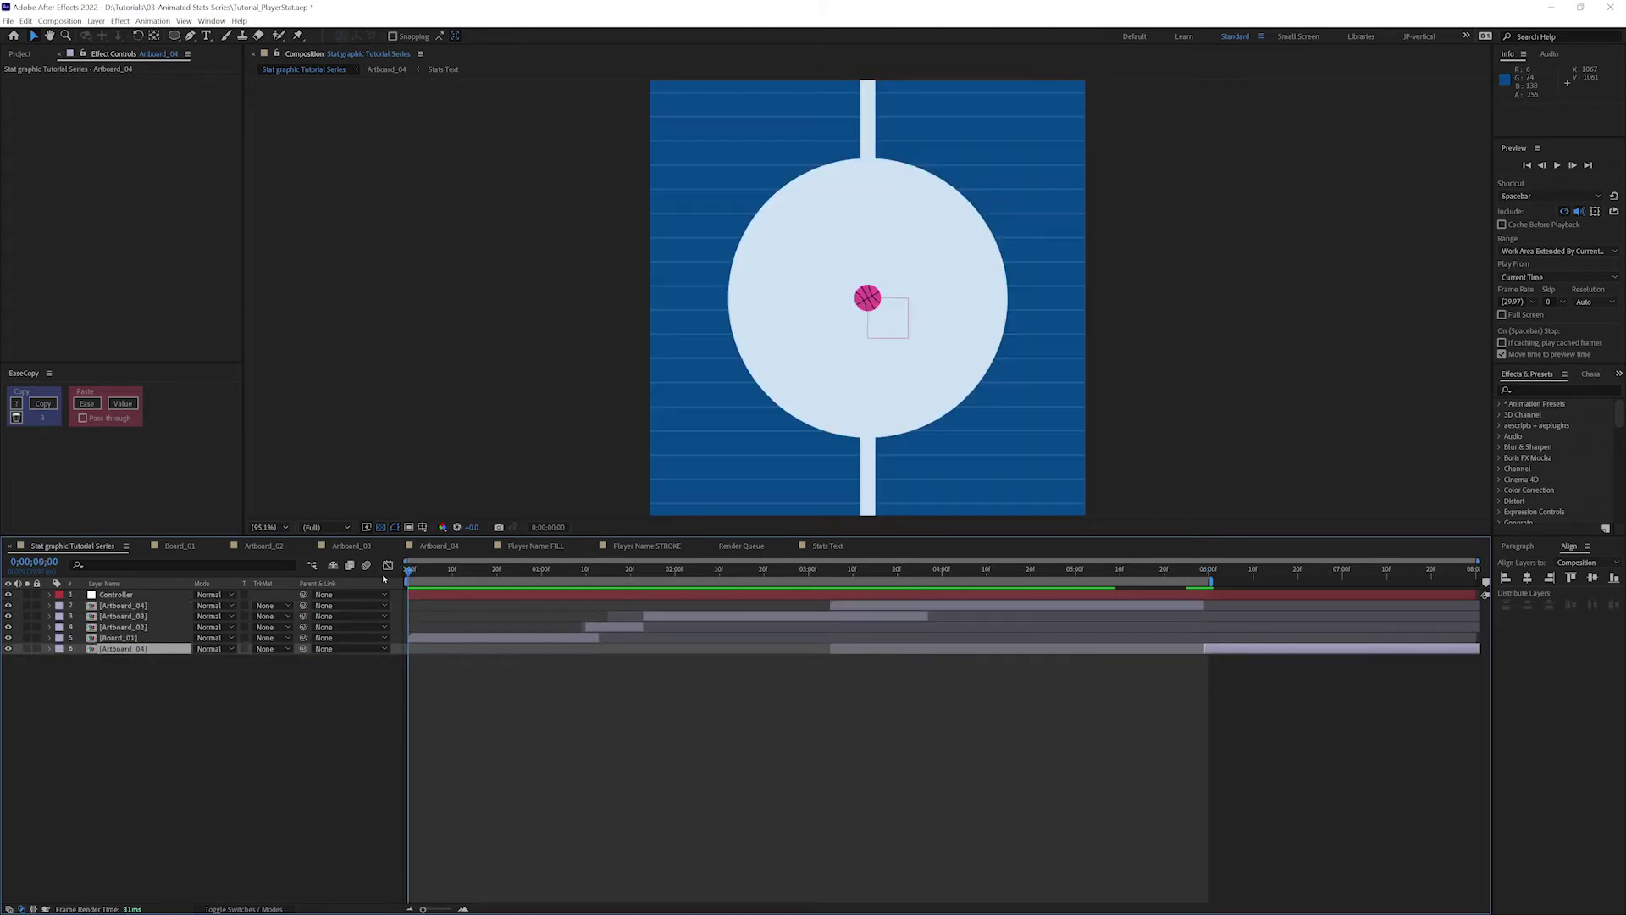
key(bracketleft)
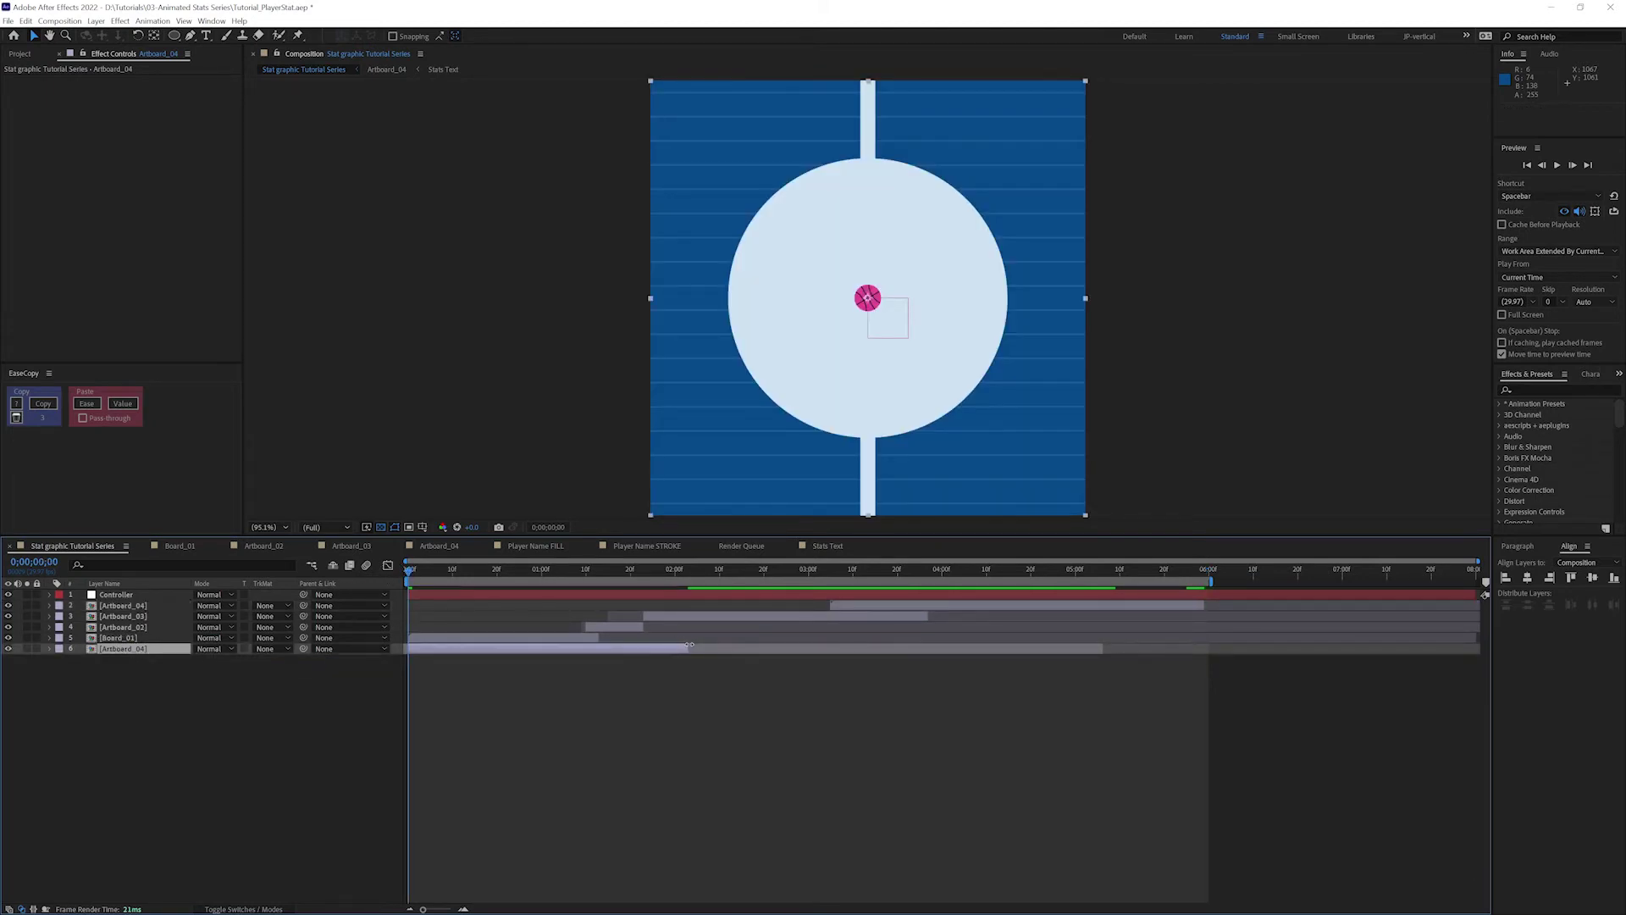
drag(687, 648, 478, 648)
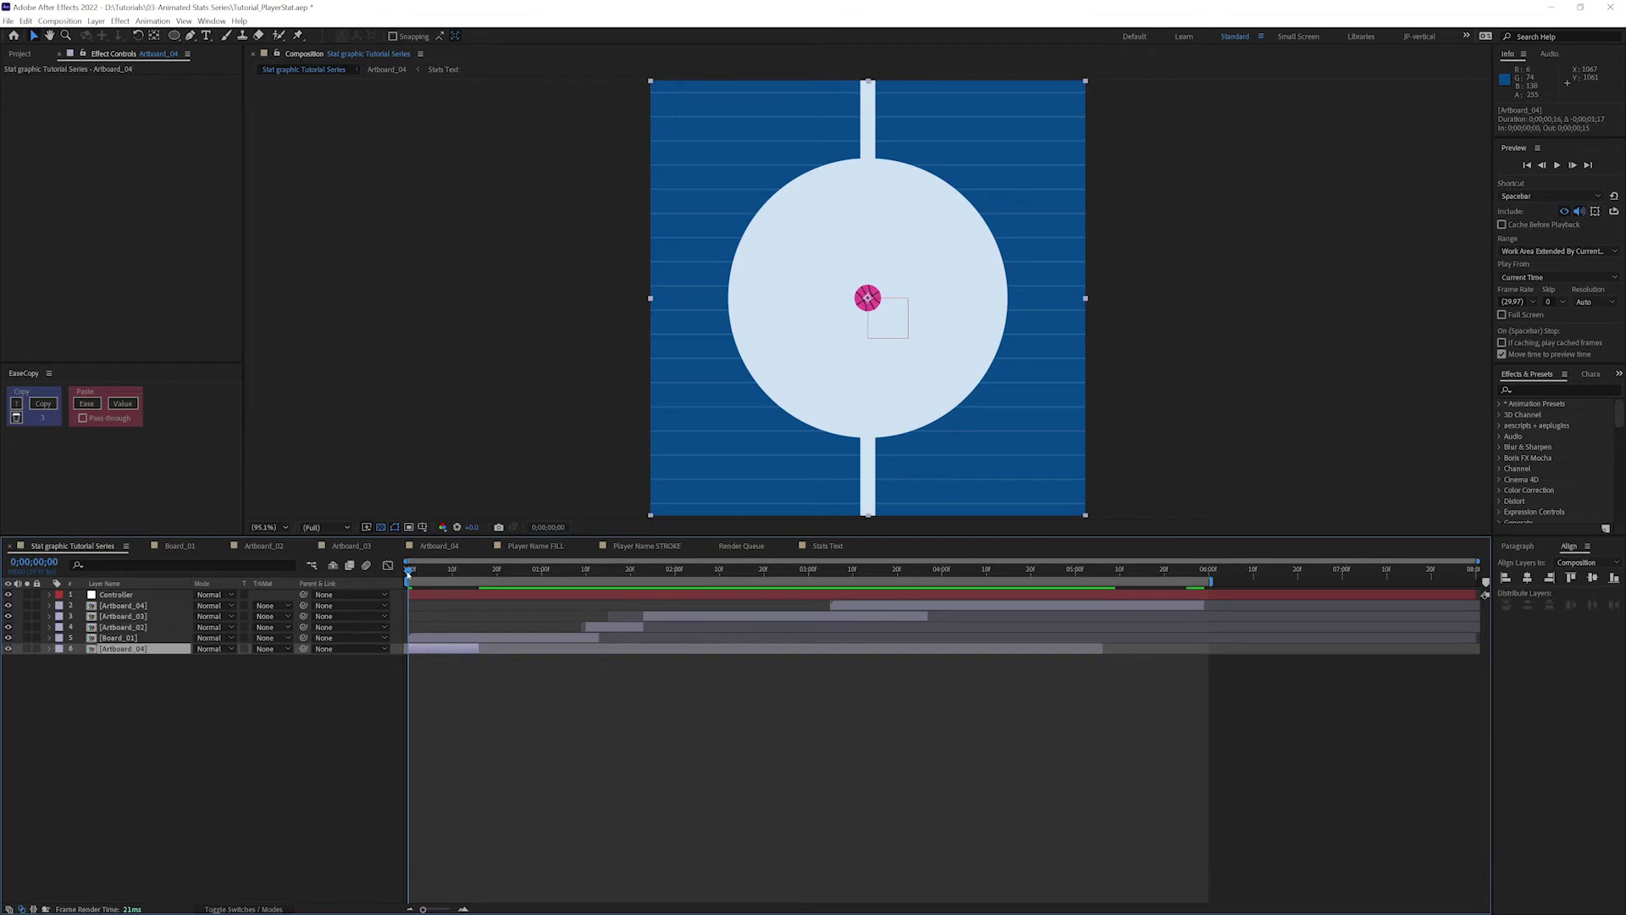
mouse_move(411, 575)
mouse_down()
mouse_move(453, 574)
mouse_move(407, 571)
mouse_up()
click(27, 649)
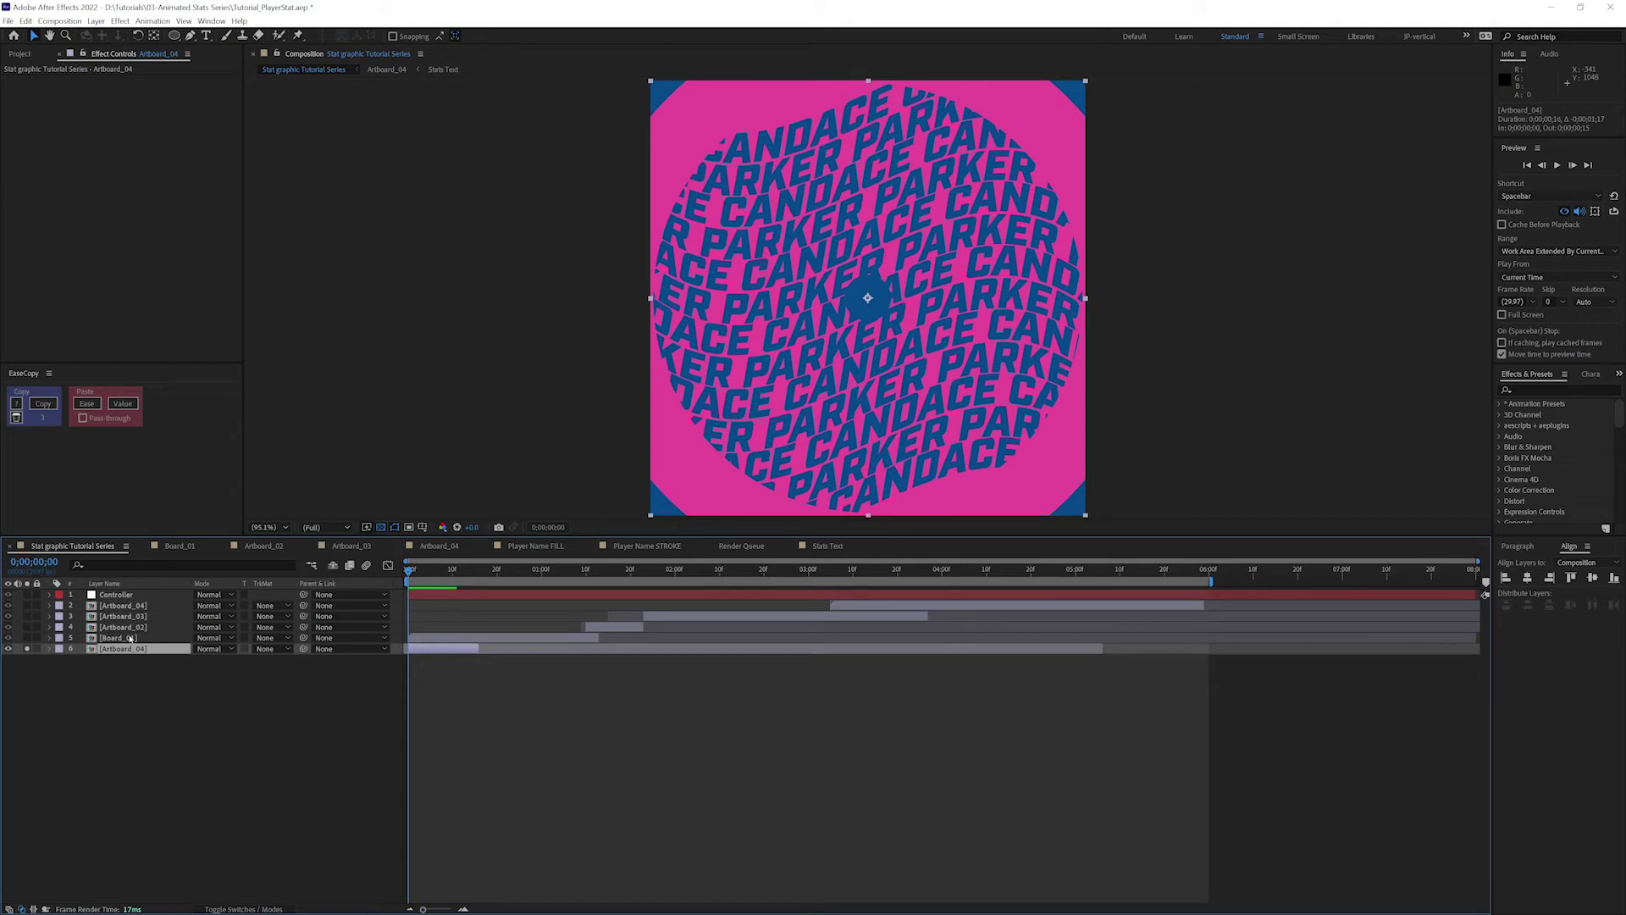
Paste Blue Circle into Board_01 starting at frame zero, below the Court BG lines layer.
double_click(118, 638)
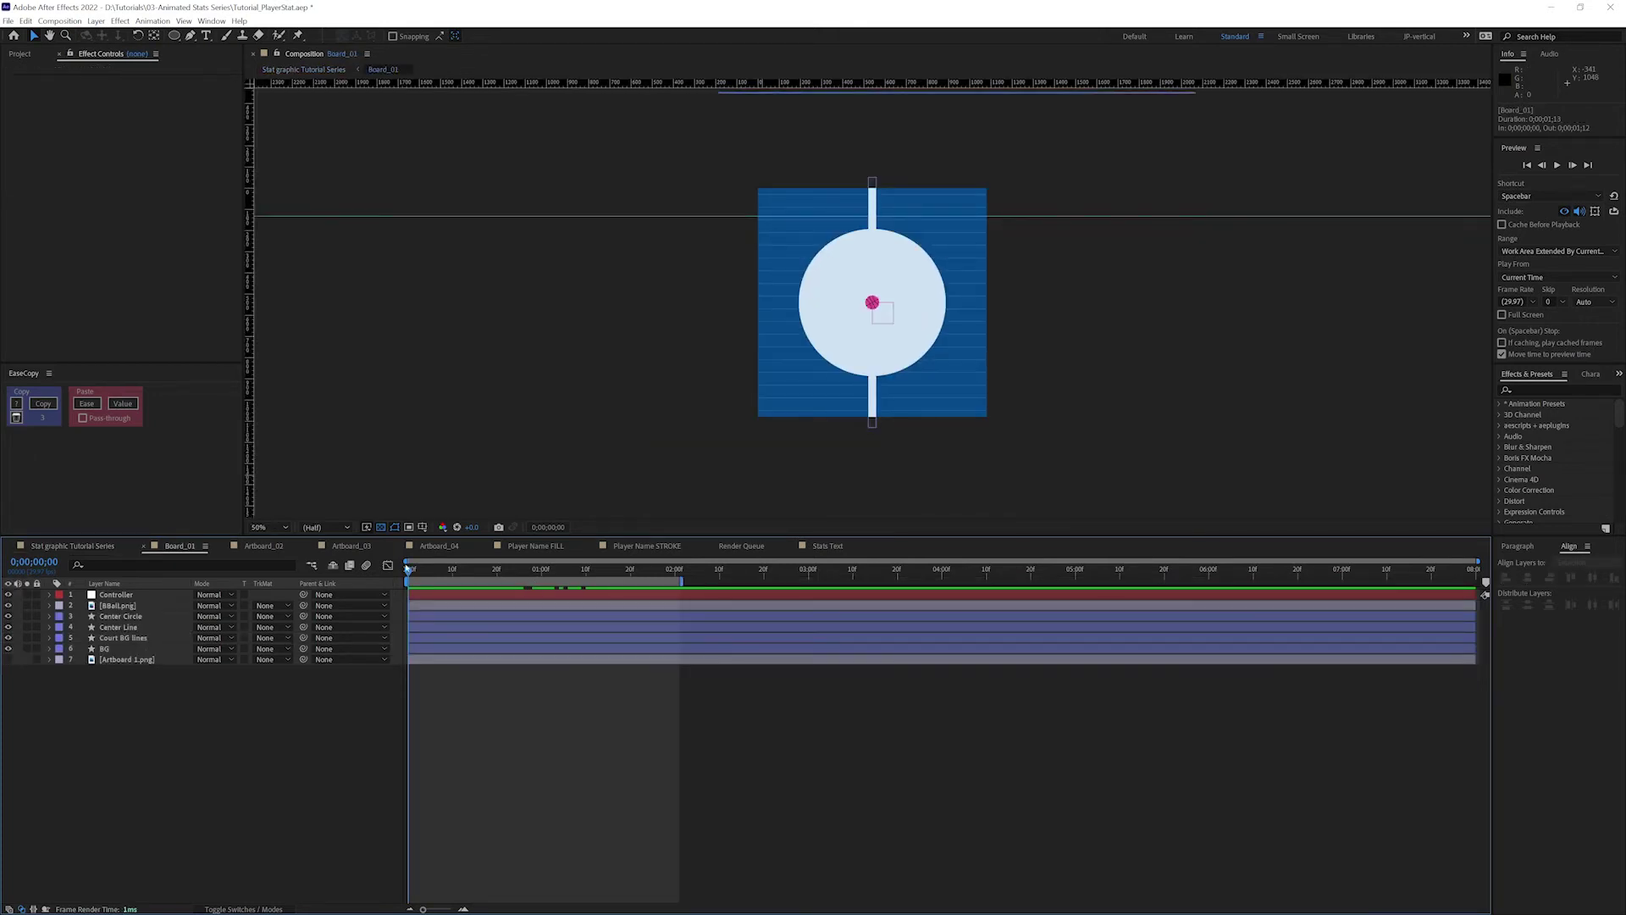
key(ctrl+v)
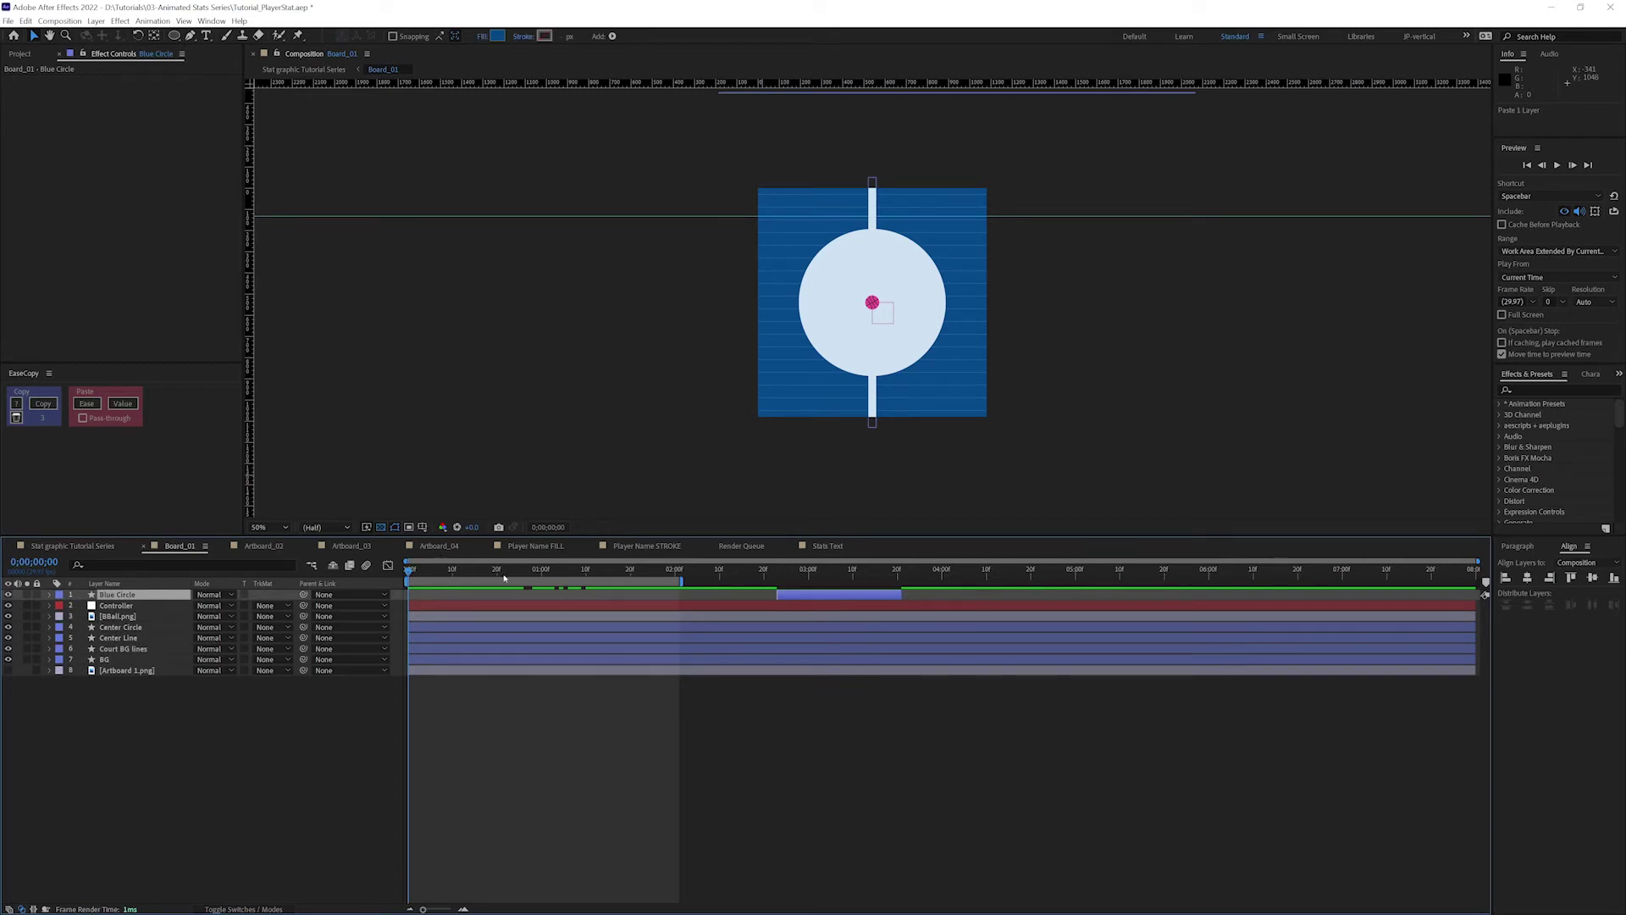
key([)
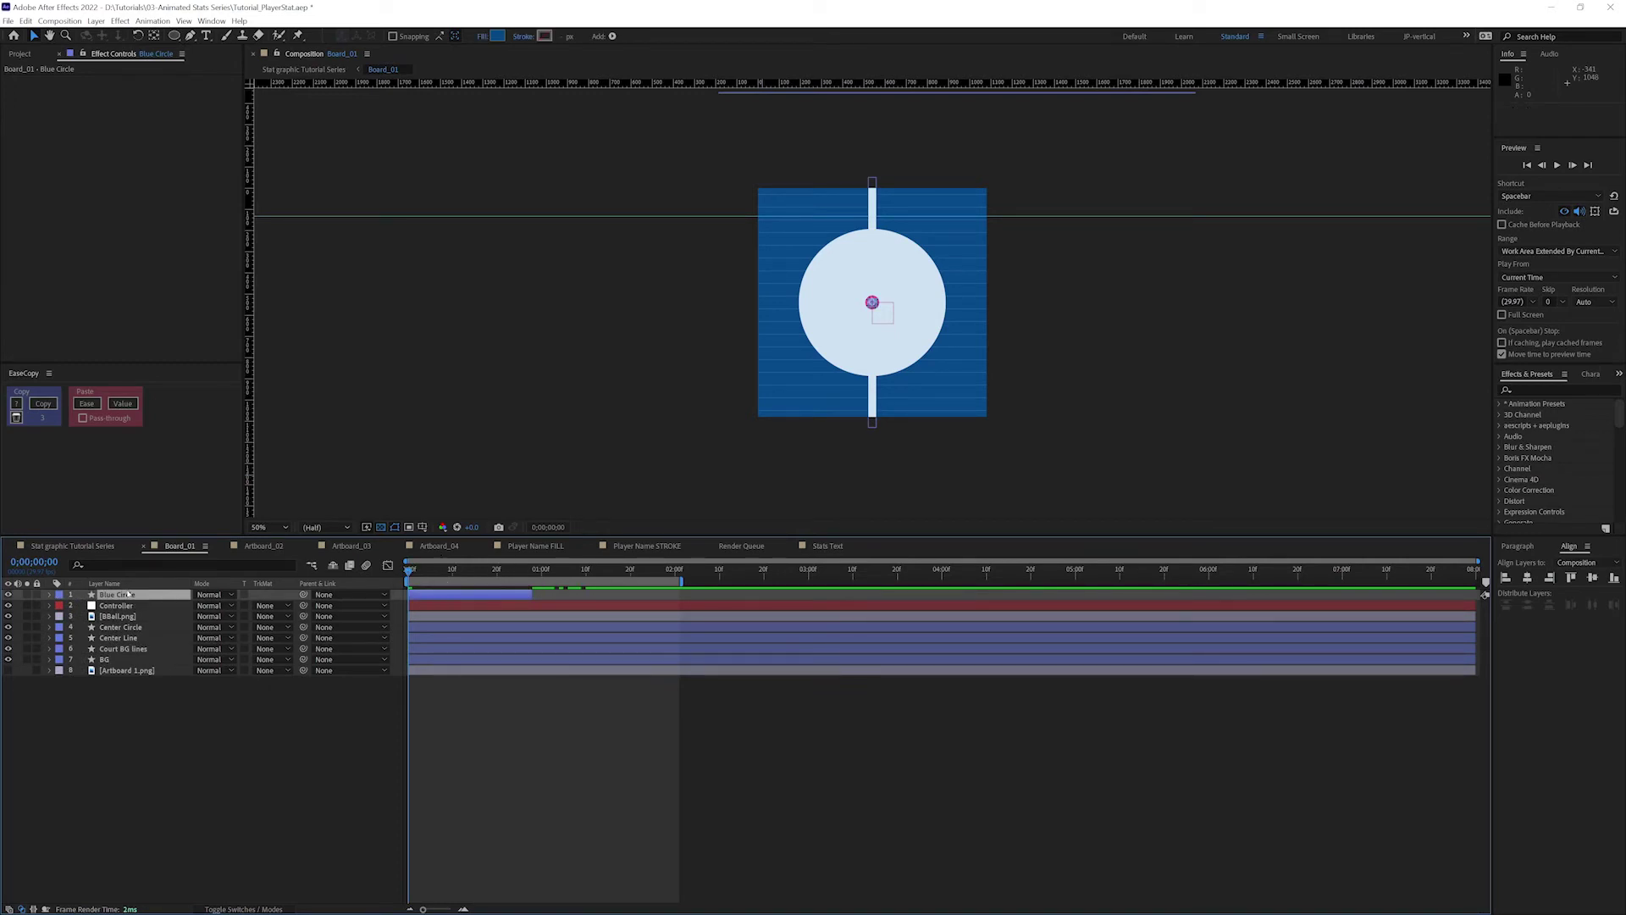
drag(128, 595, 127, 654)
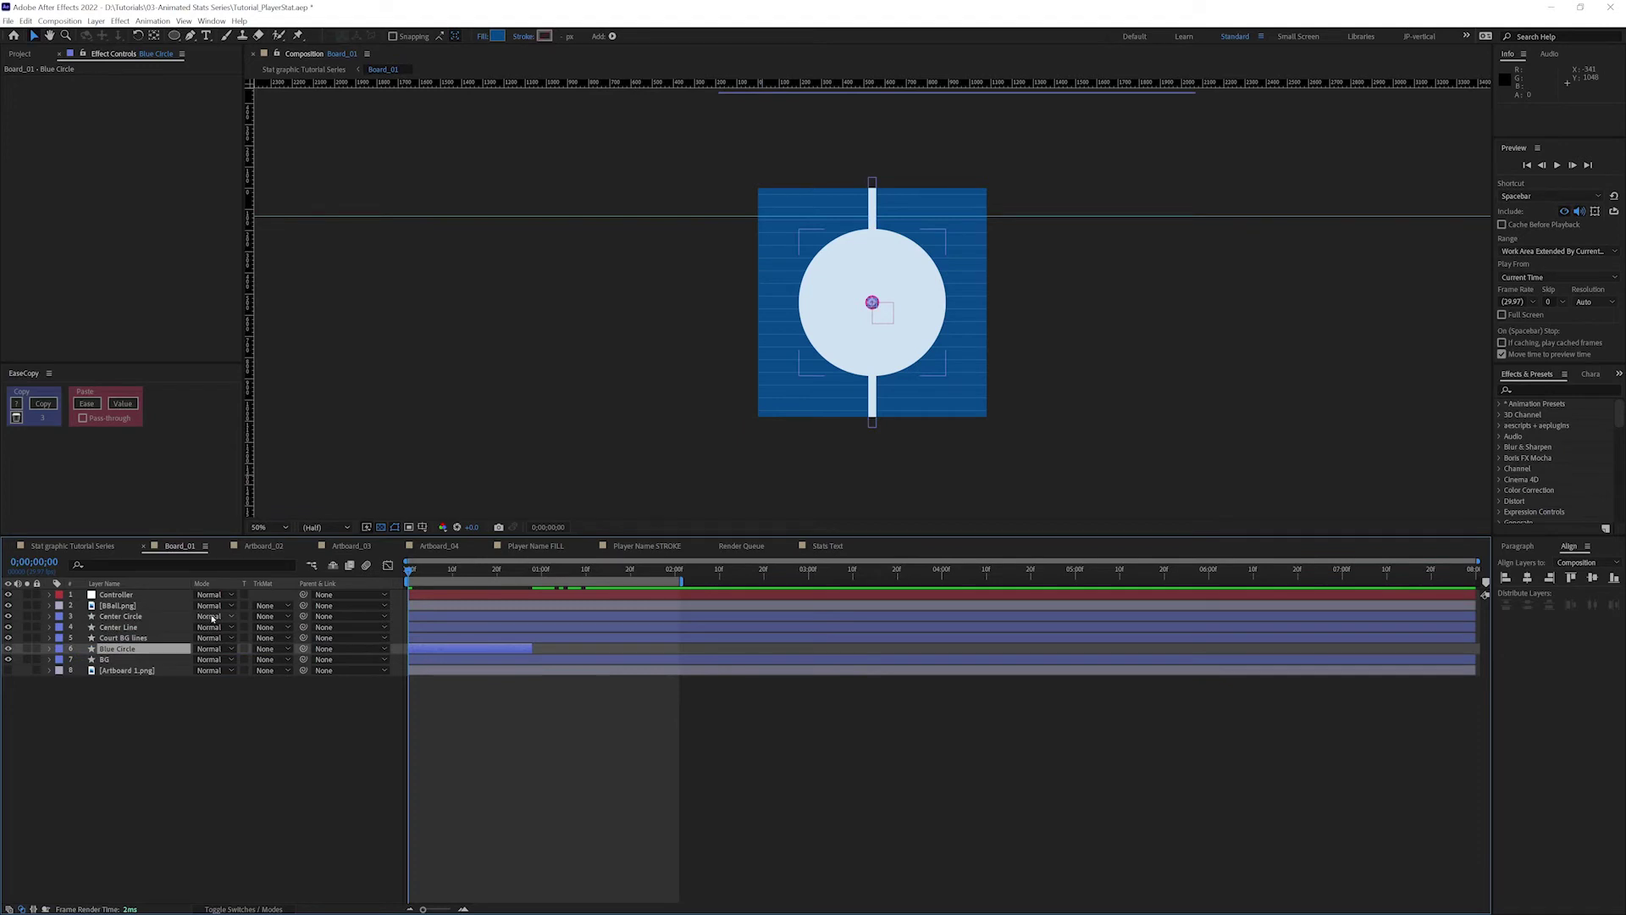
Hide the BG layer, extend Blue Circle's out-point, and solo it to preview the growth.
click(8, 659)
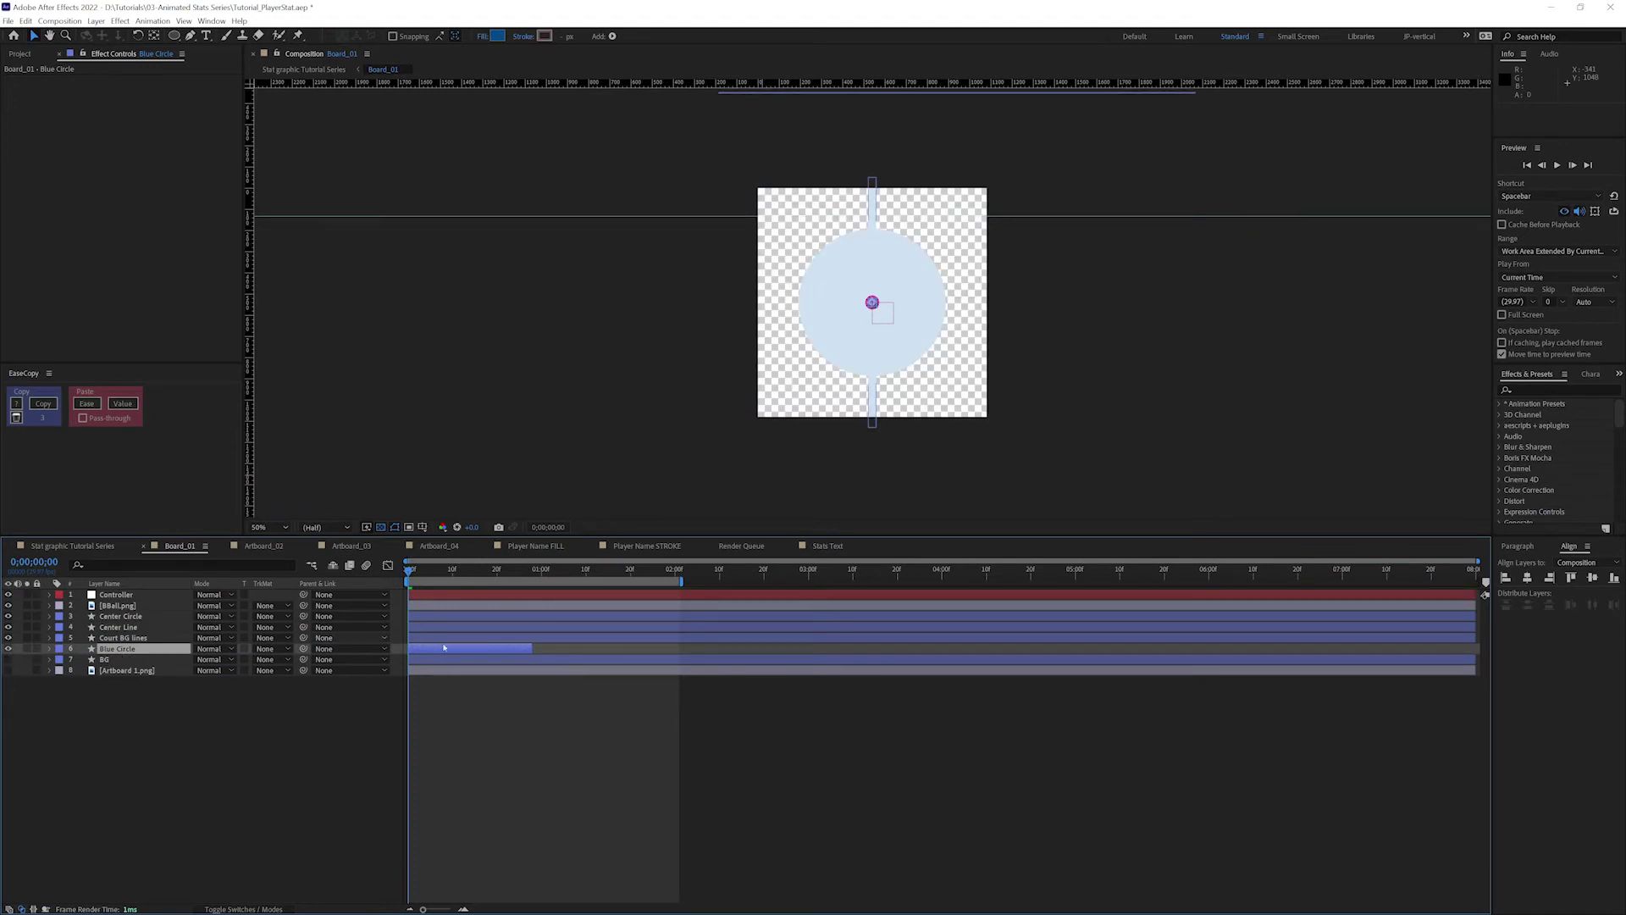
drag(531, 649, 1332, 648)
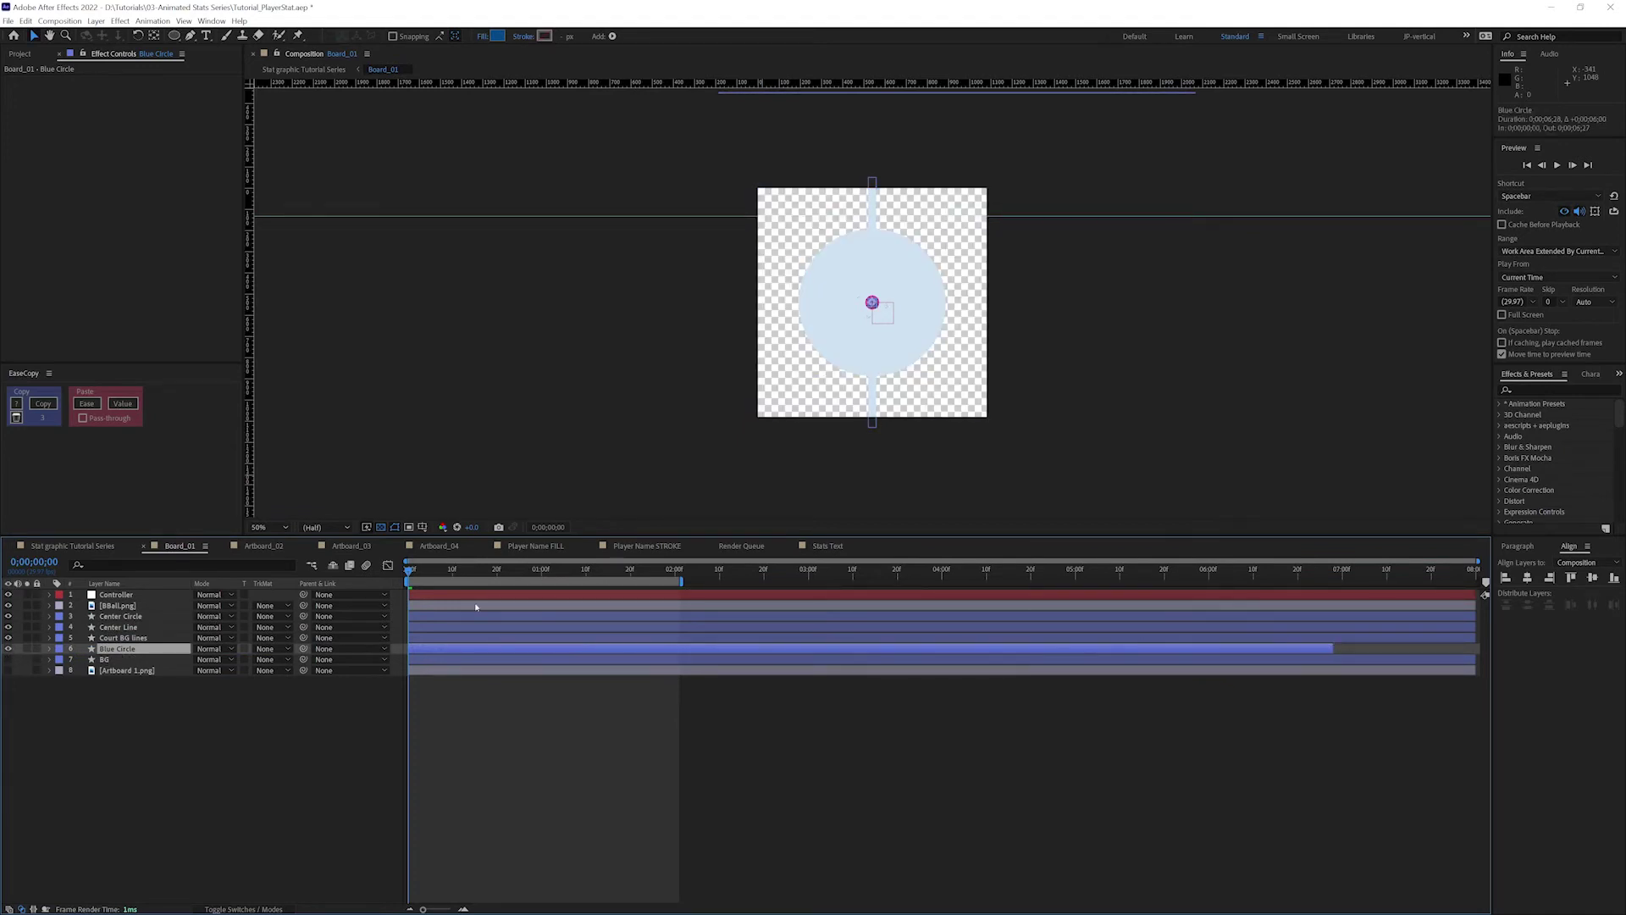
mouse_move(409, 569)
mouse_down()
mouse_move(454, 571)
mouse_move(412, 575)
mouse_up()
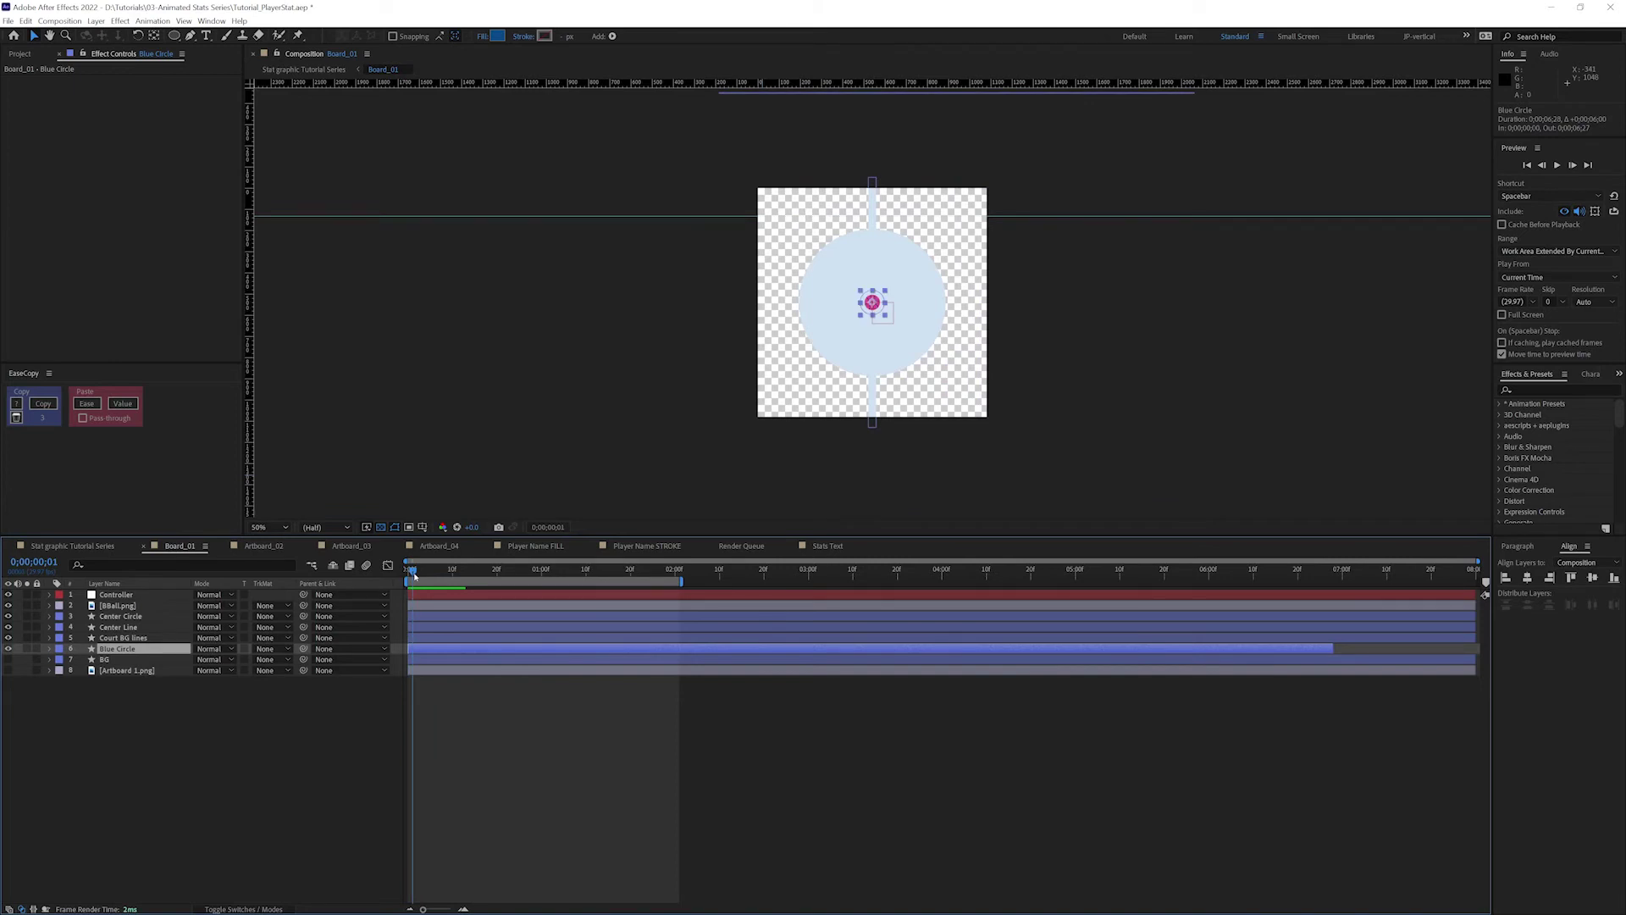
click(28, 649)
drag(415, 577, 475, 577)
Compare against Artboard_03, then unsolo Blue Circle in Board_01.
click(352, 546)
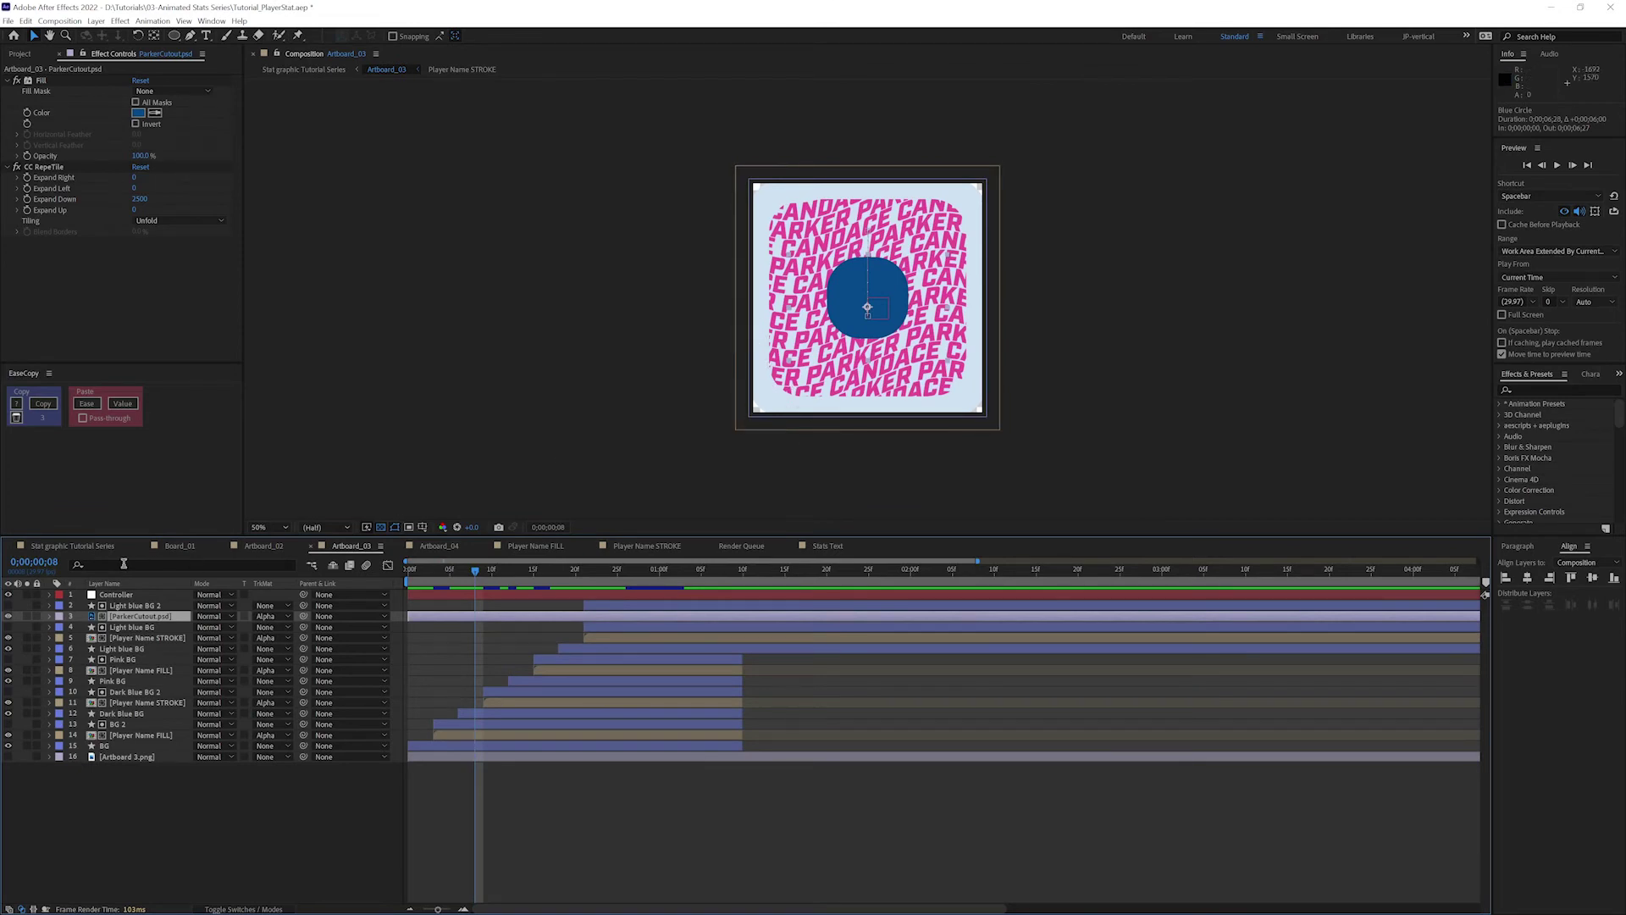
click(177, 546)
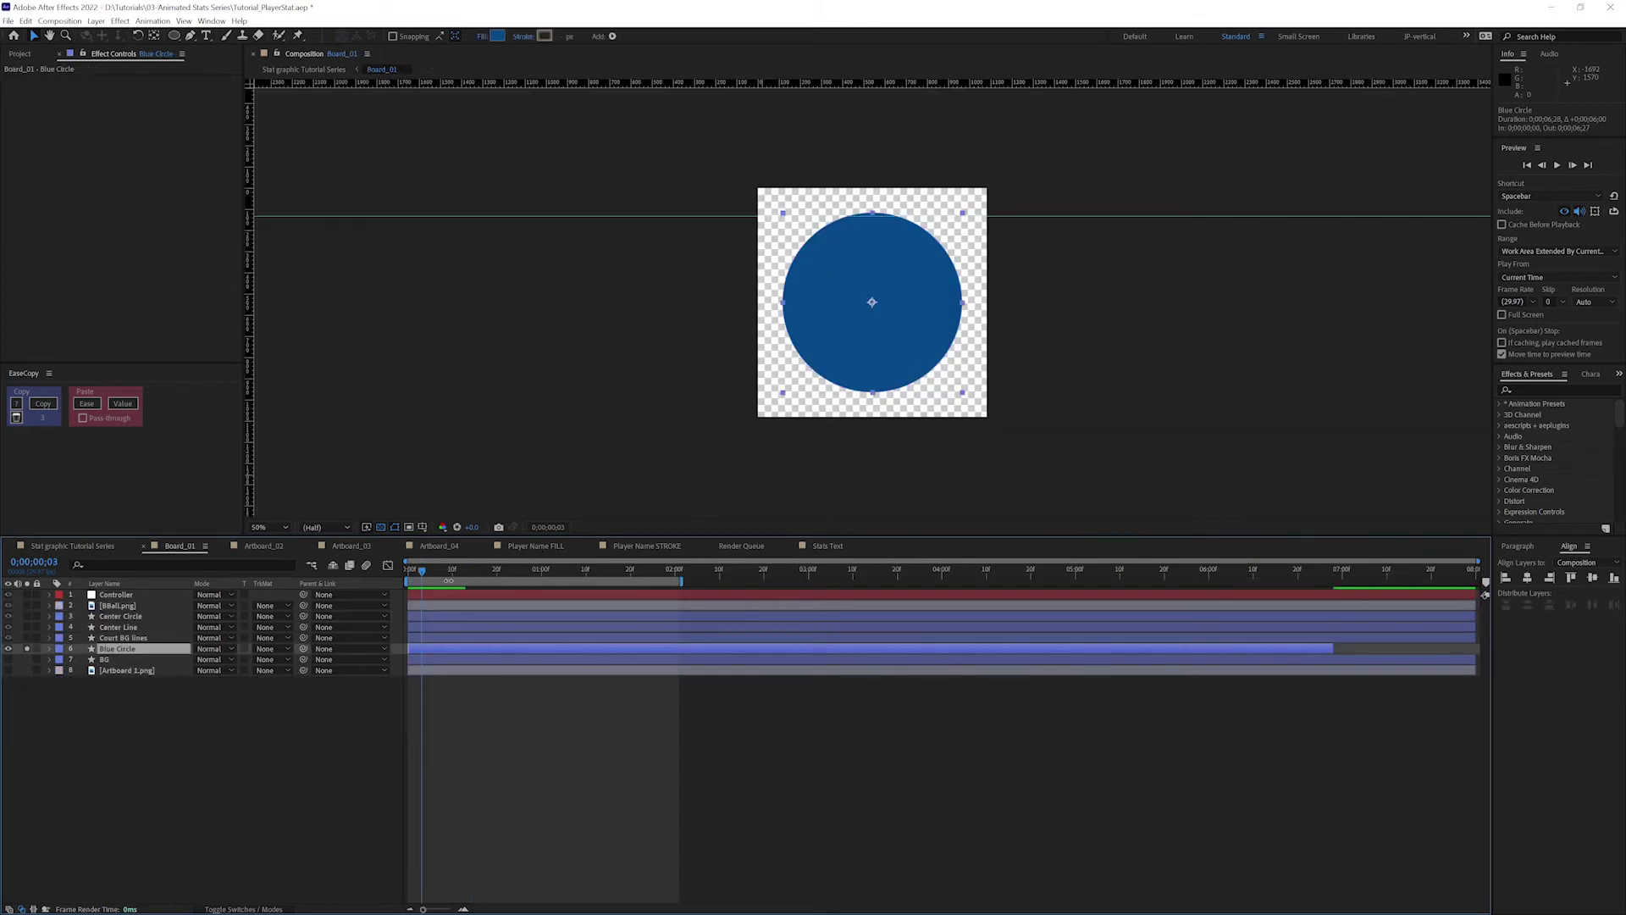
click(29, 649)
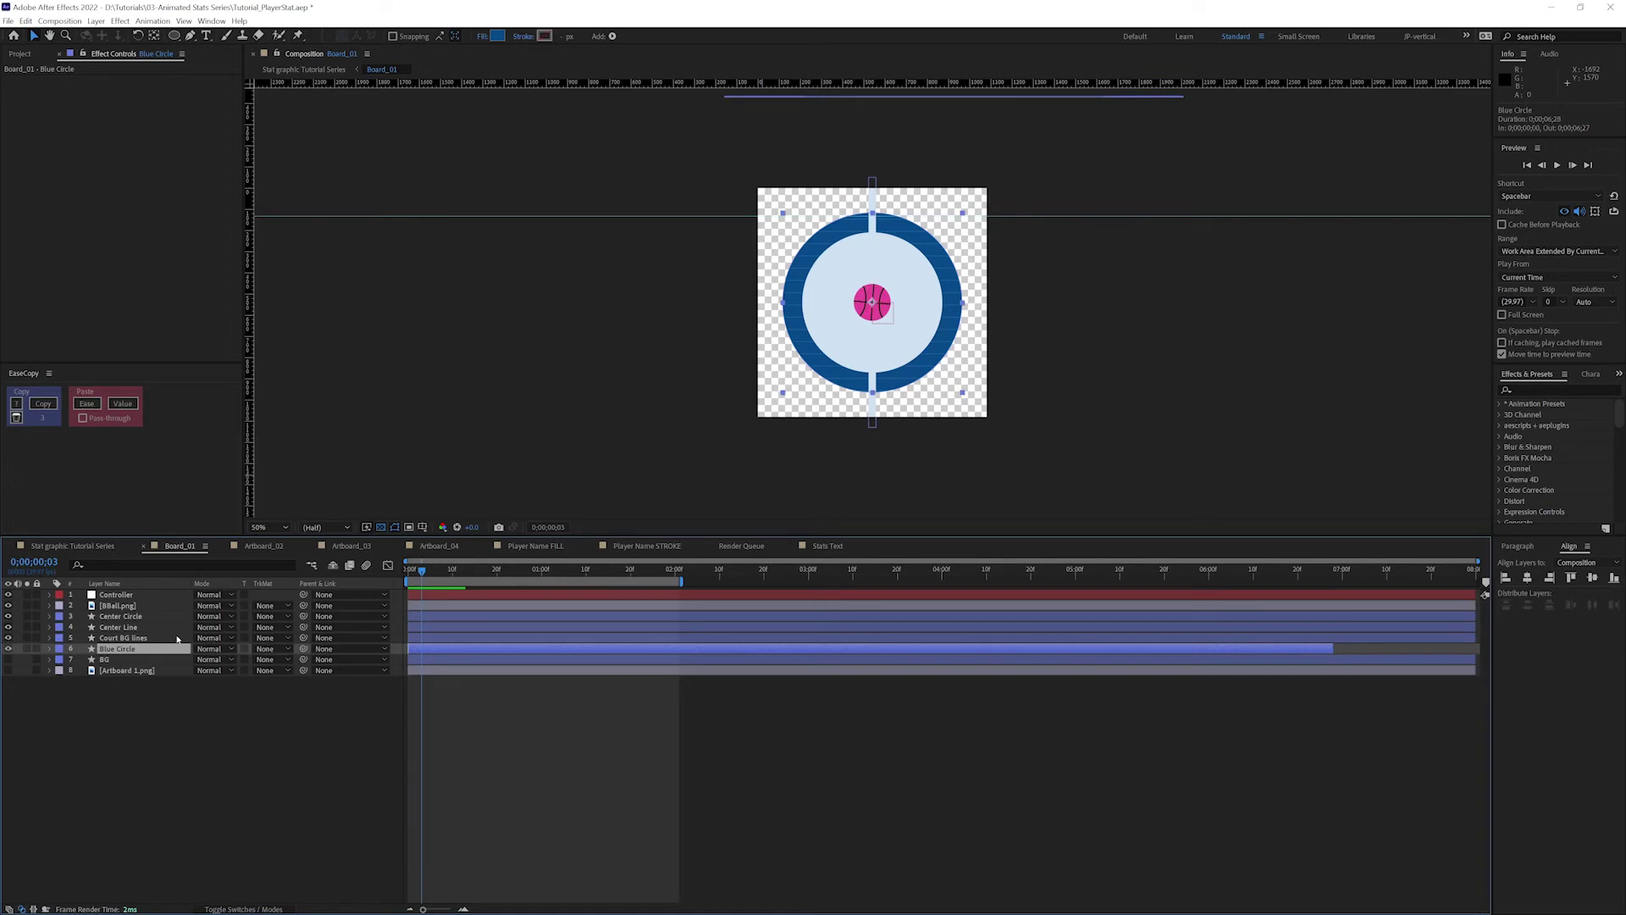
Make Blue Circle 2 the alpha matte for Court BG lines, delayed one frame.
key(ctrl+d)
drag(130, 653, 133, 641)
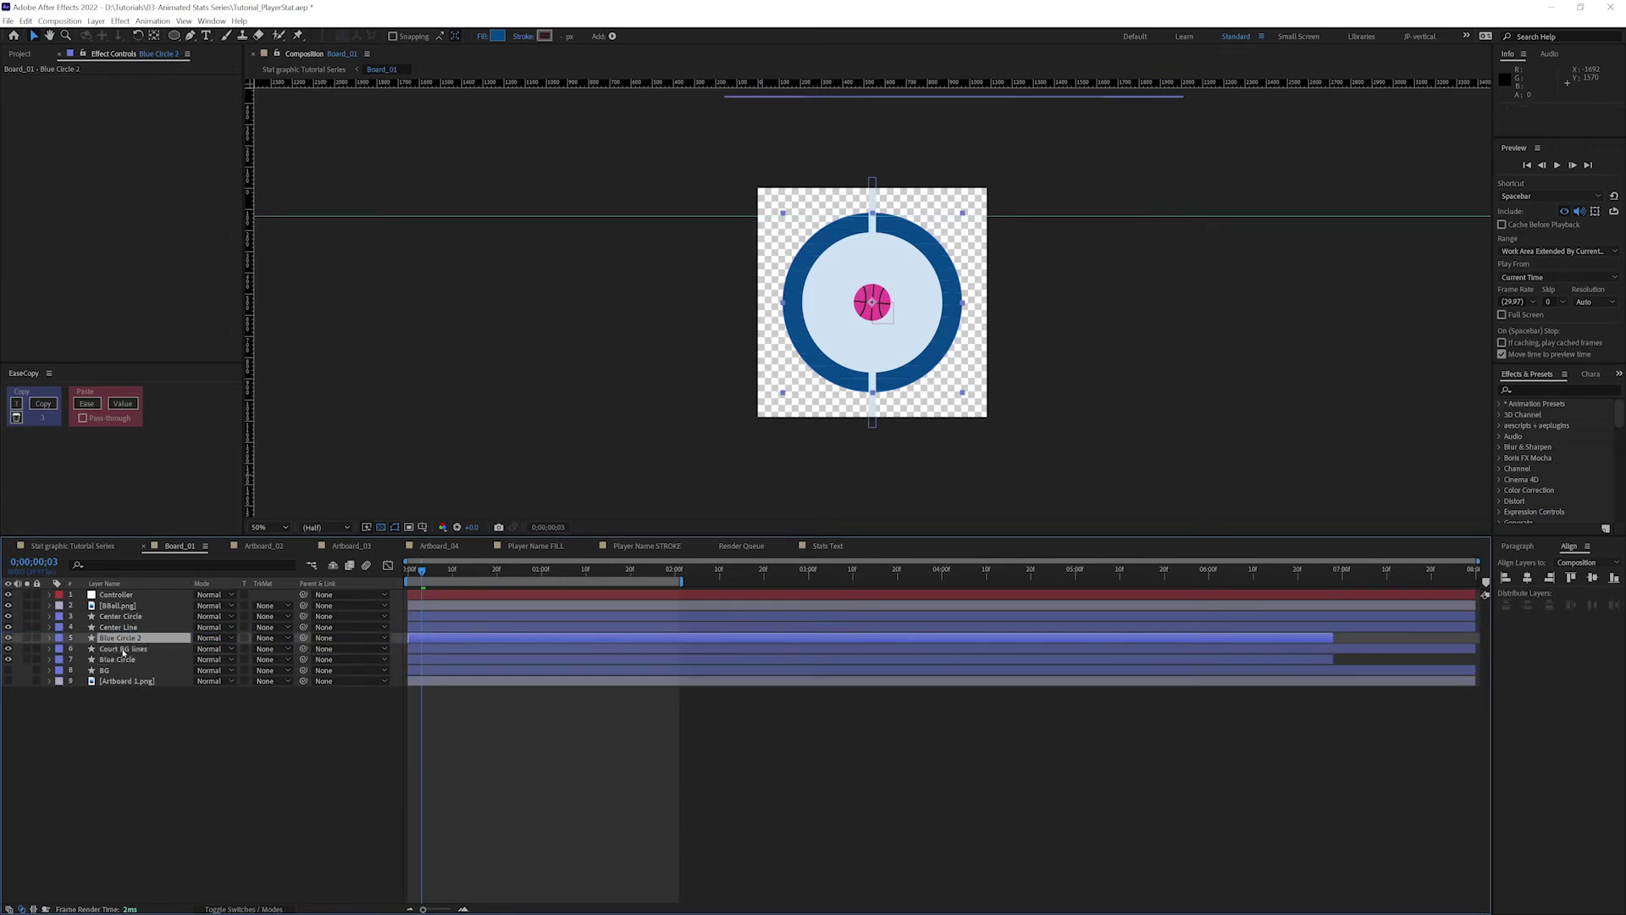
click(265, 649)
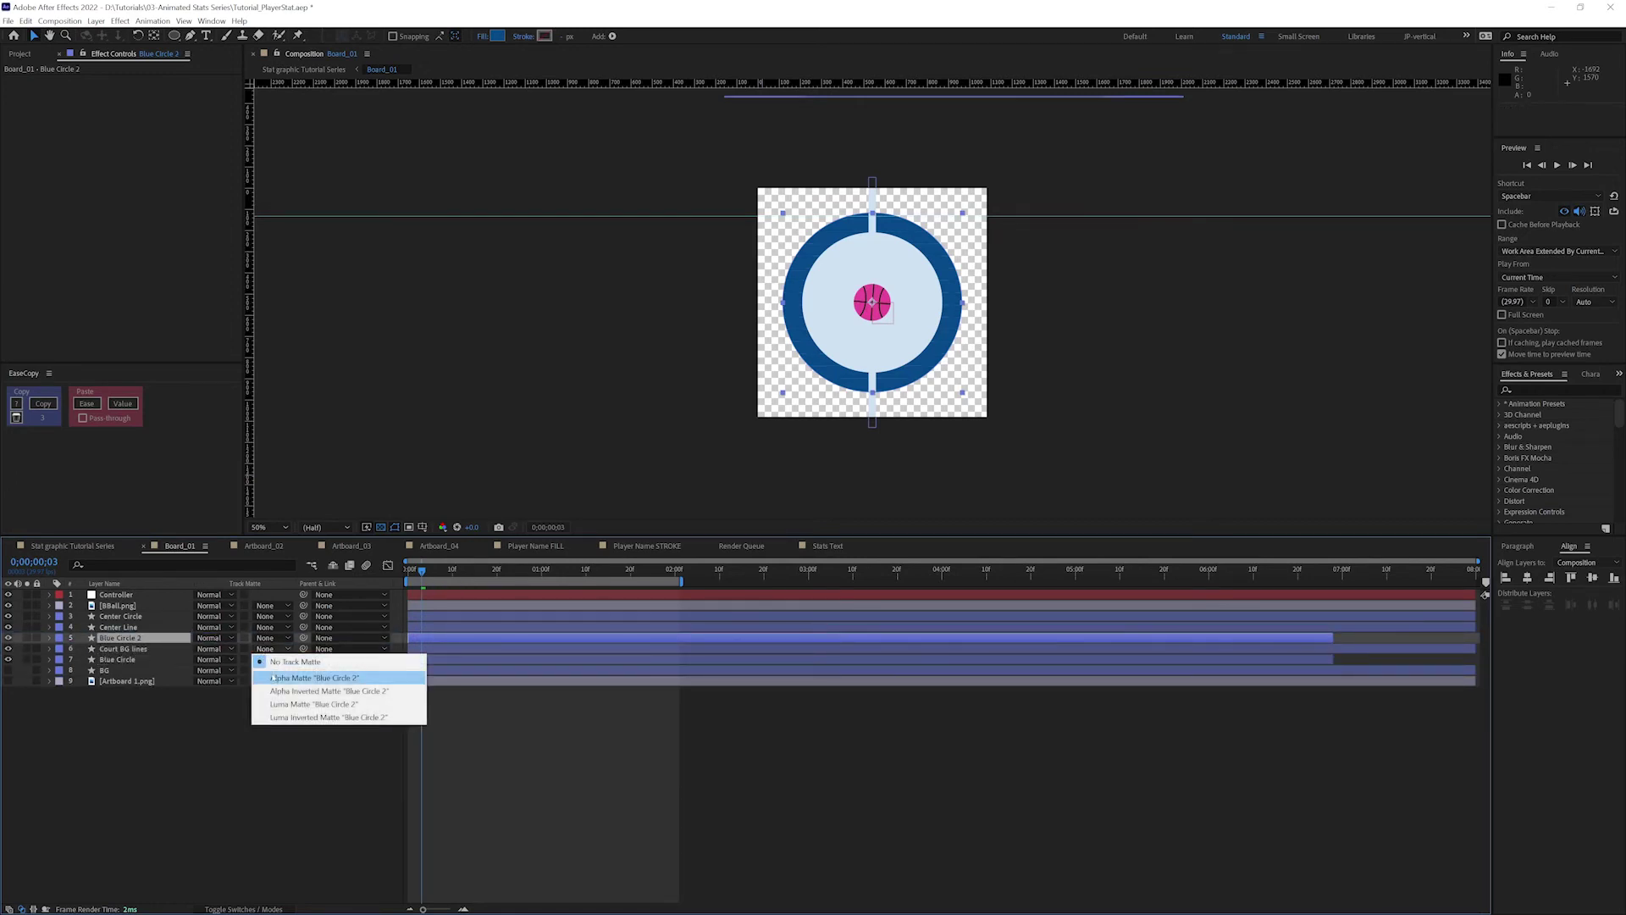
click(313, 673)
key(alt+Page_Down)
key(alt+Page_Down)
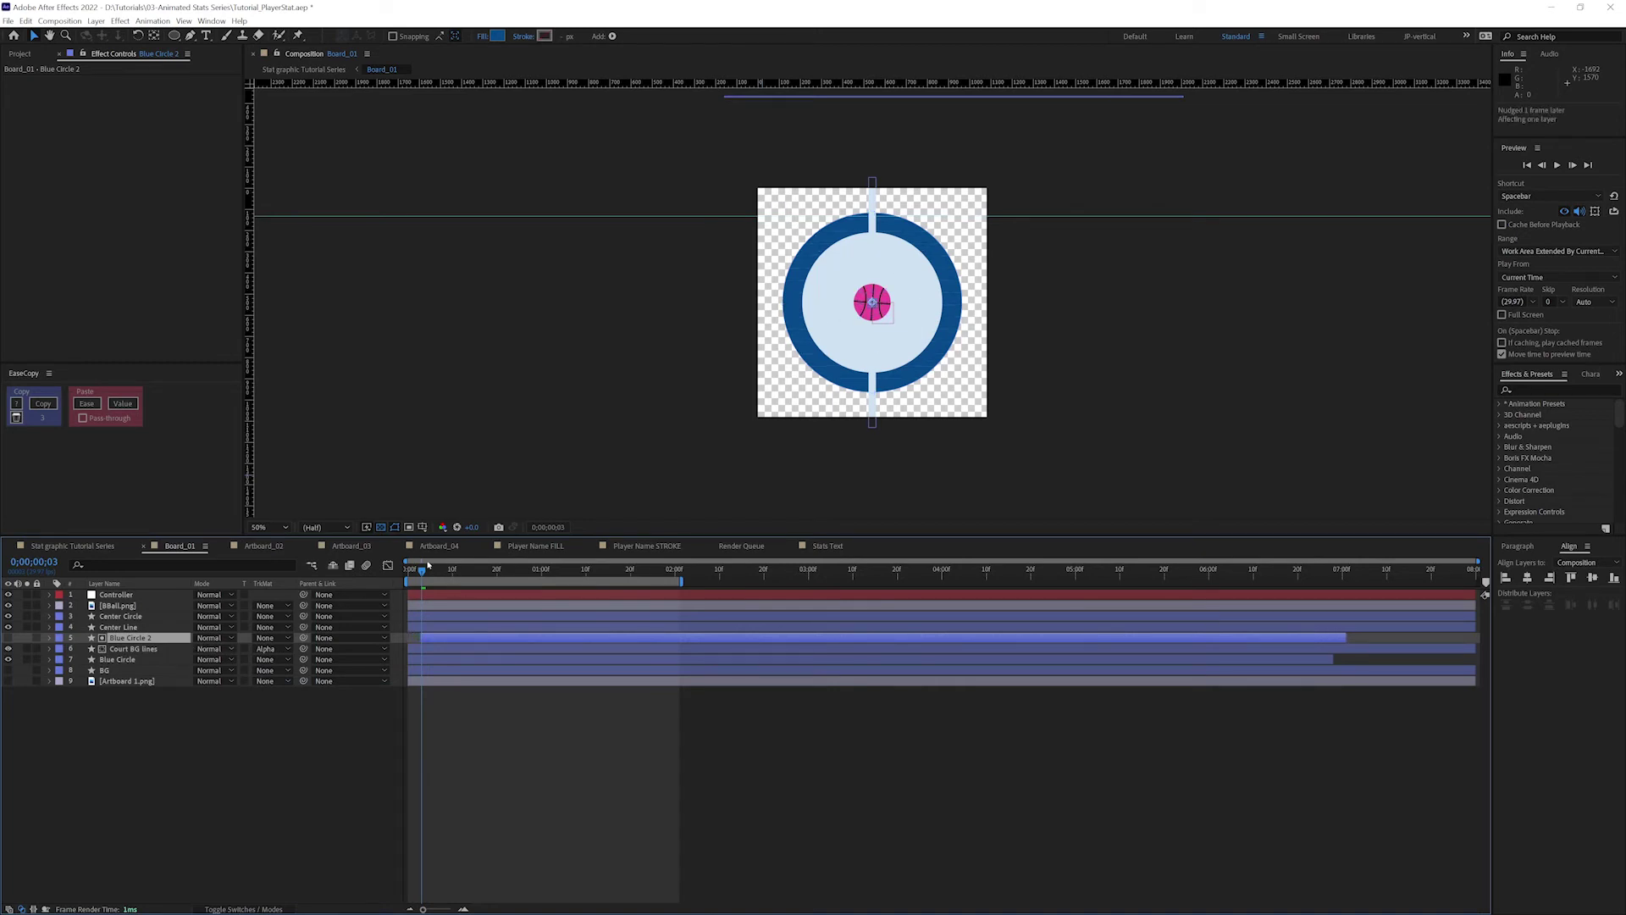
key(Page_Down)
key(Page_Down)
key(Page_Down)
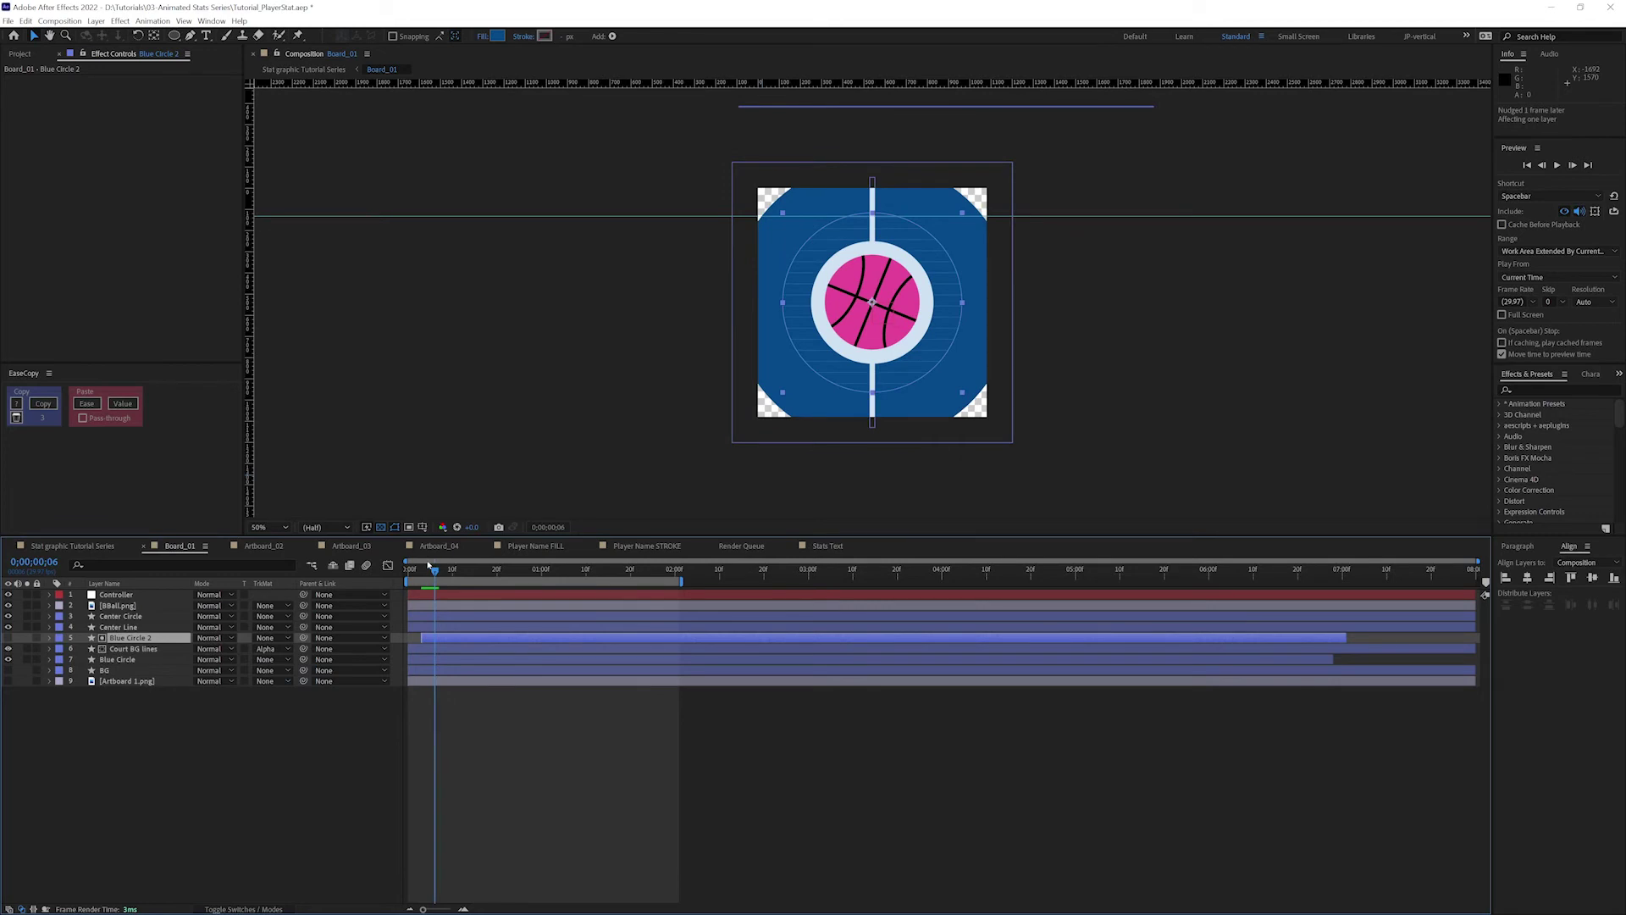
Make Blue Circle 3 the alpha matte for the Center Line layer.
click(129, 639)
key(ctrl+d)
key(ctrl+bracketright)
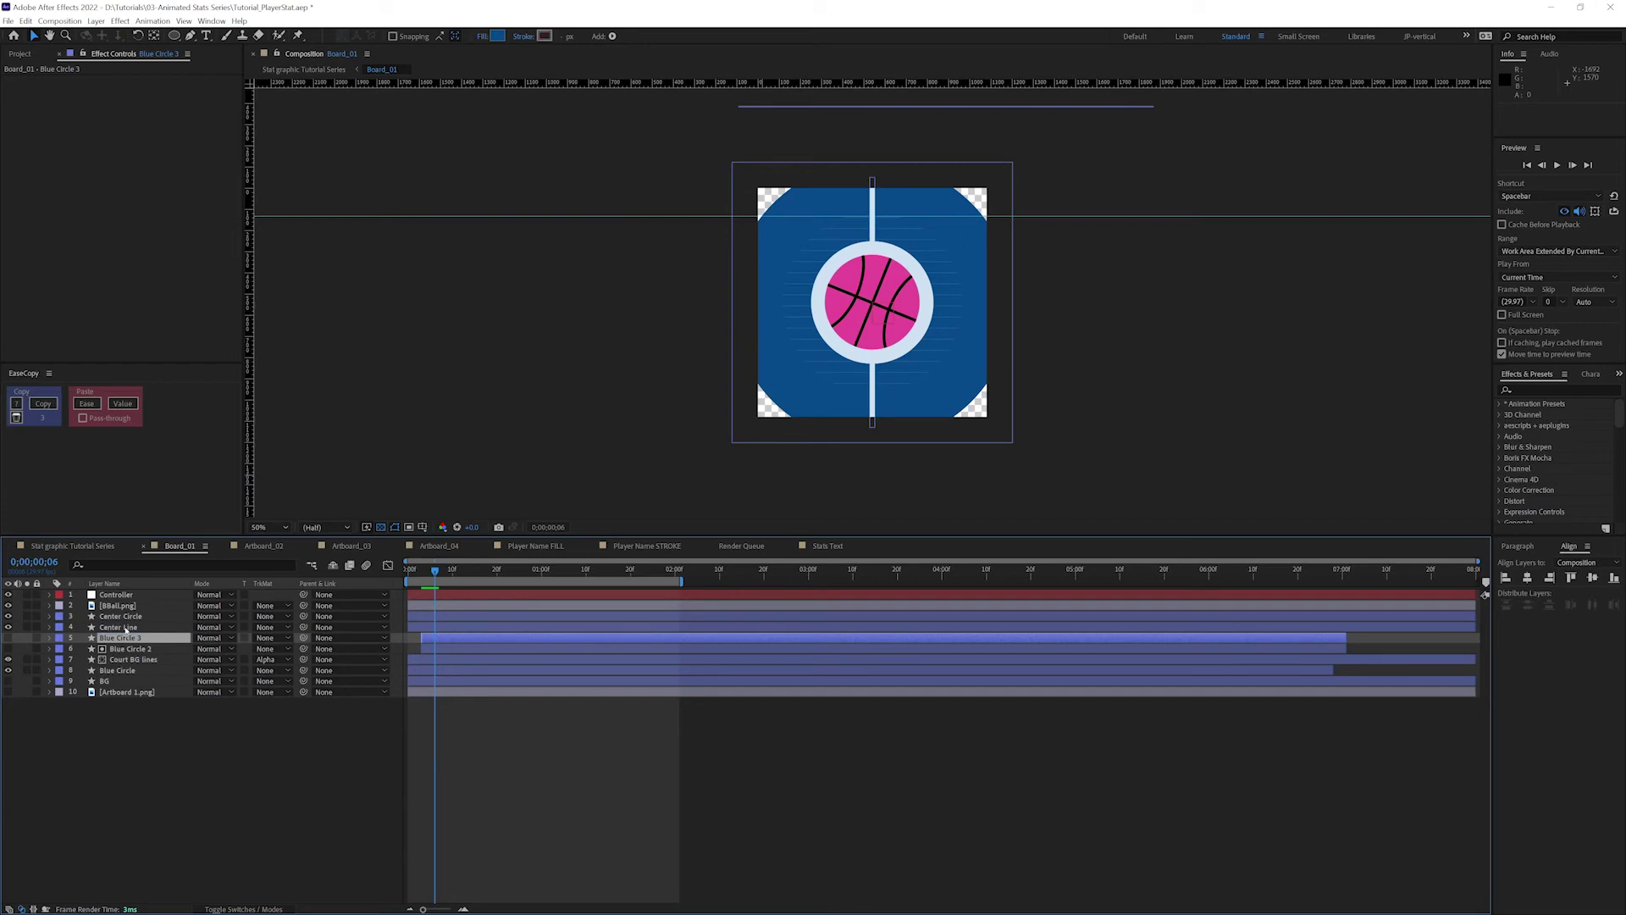
click(264, 638)
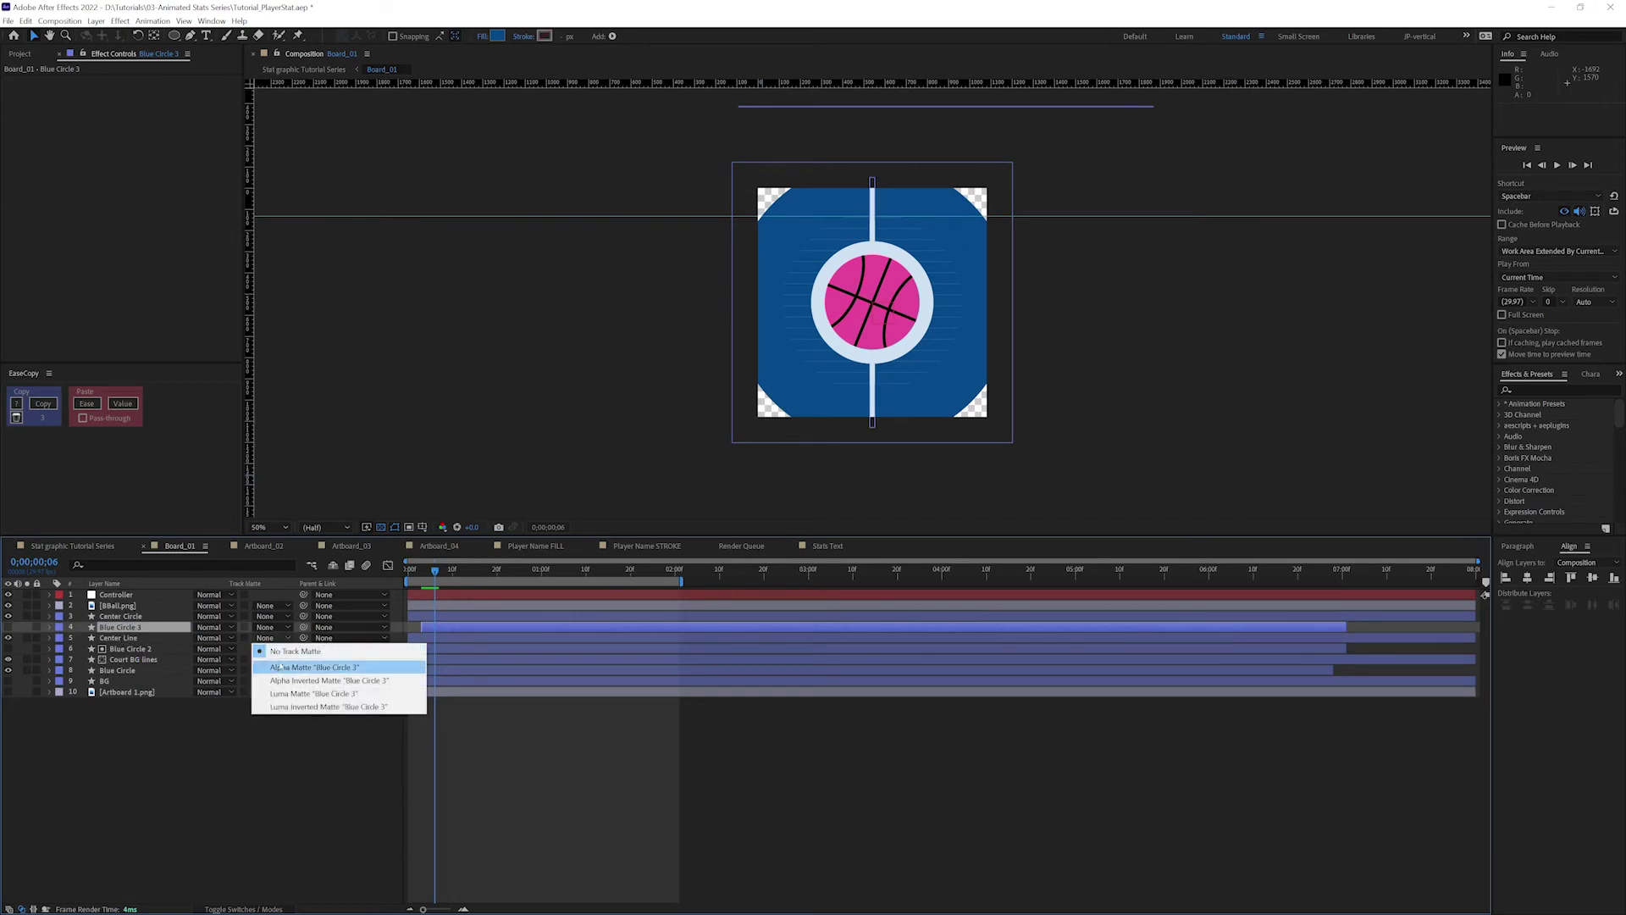
click(280, 667)
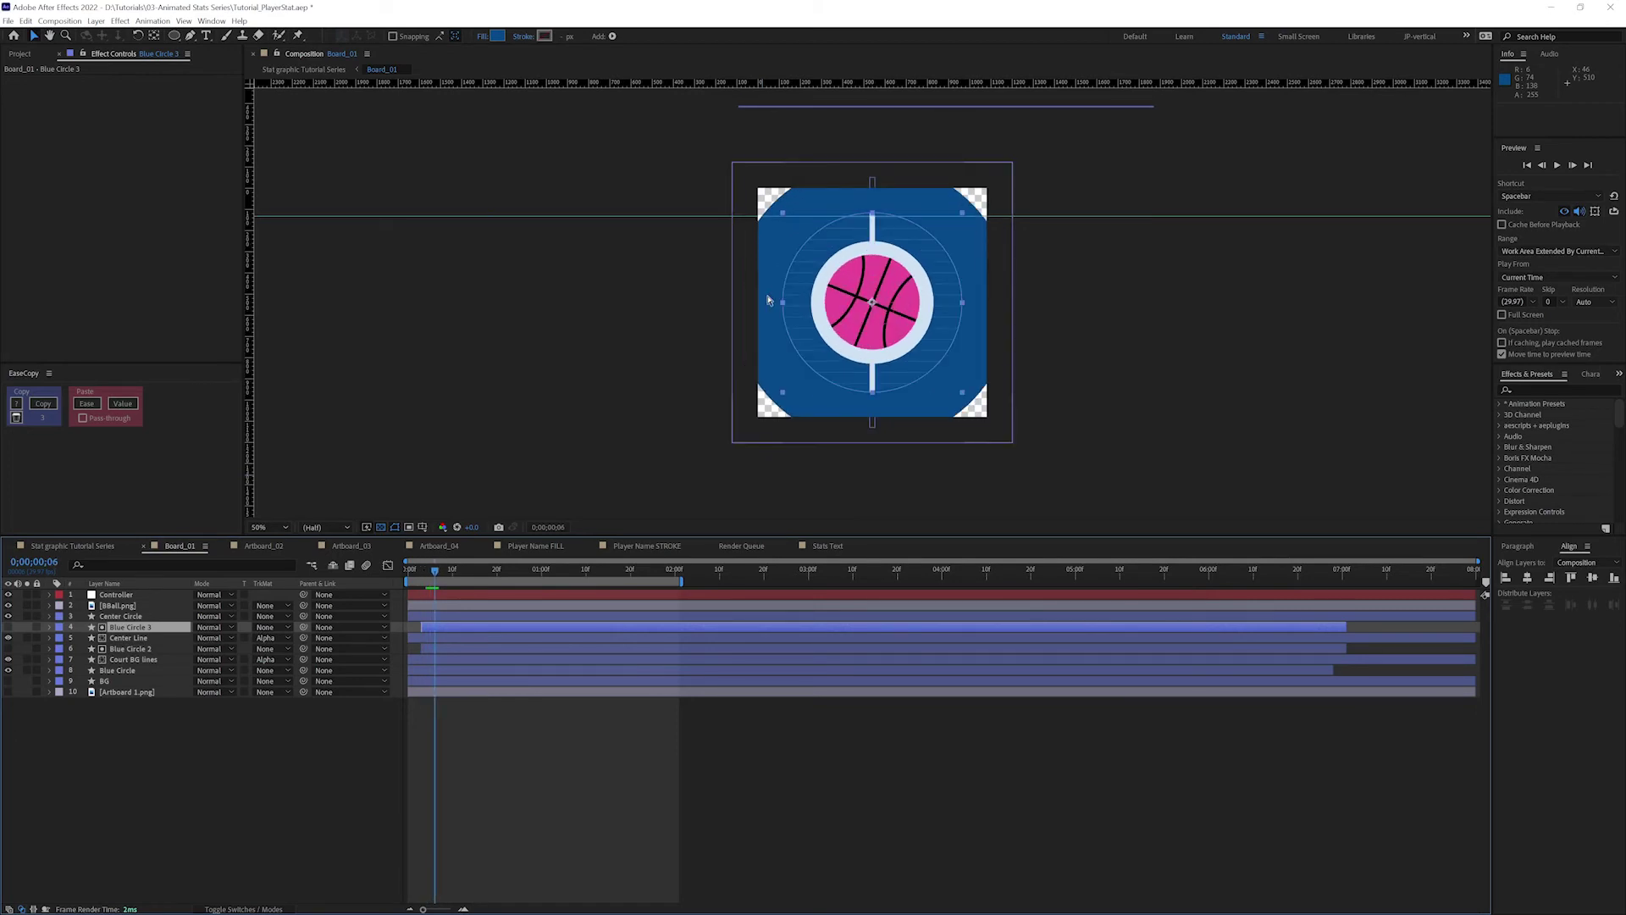
Step frame by frame through the wipe to check the court line reveal.
key(Page_Down)
key(Page_Down)
key(Page_Down)
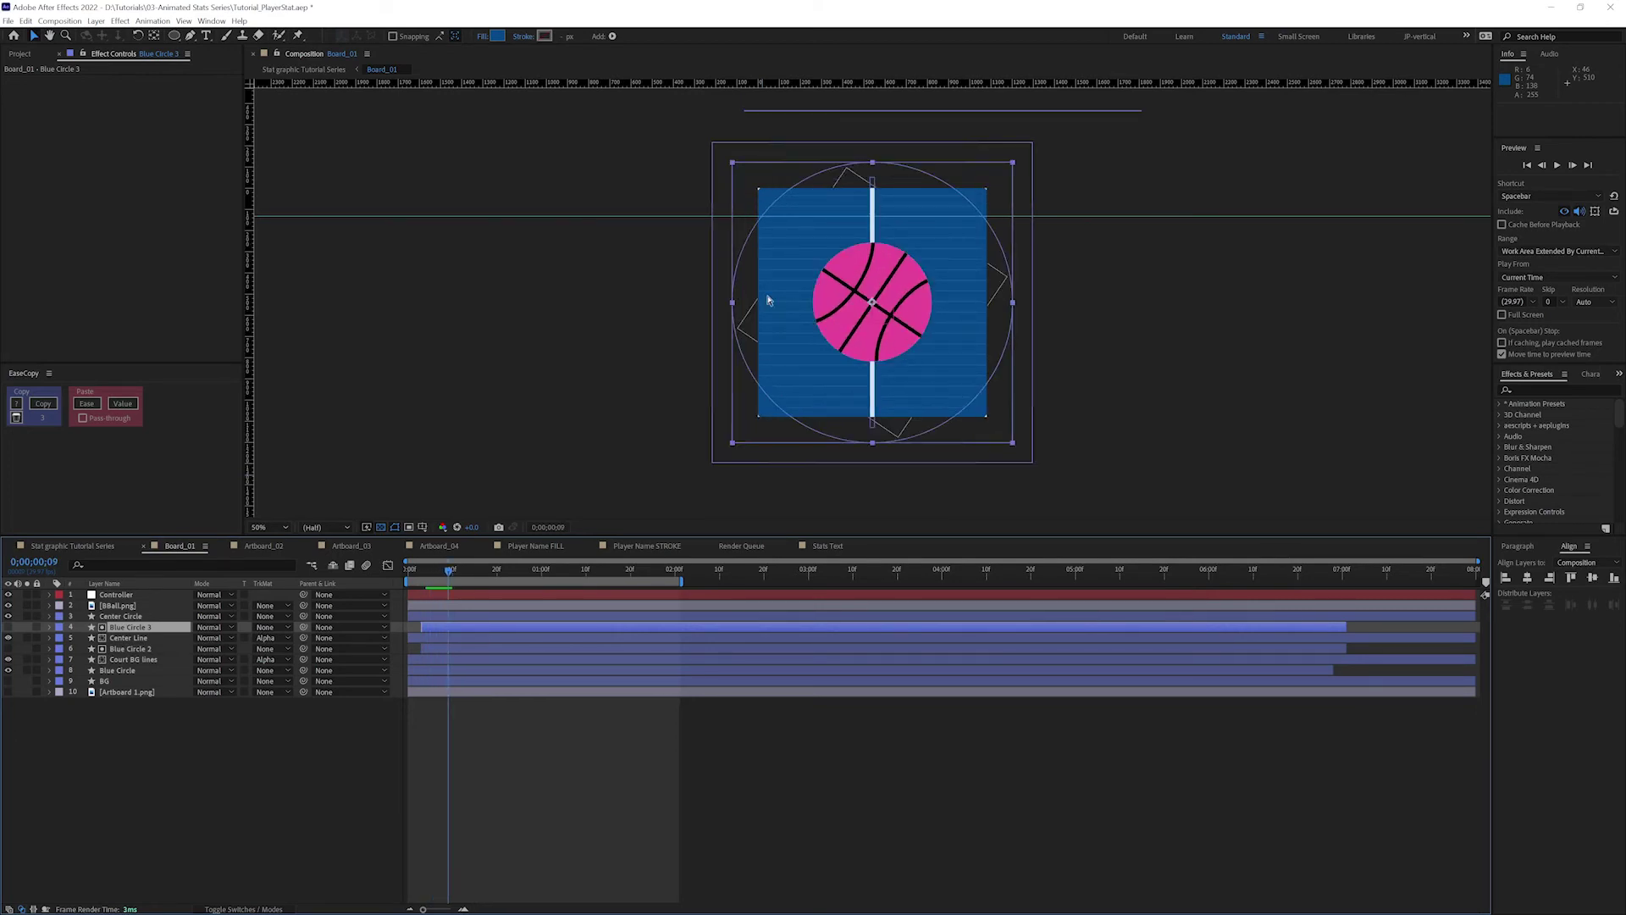
key(Page_Up)
key(Page_Up)
key(Page_Up)
key(Page_Up)
key(Page_Up)
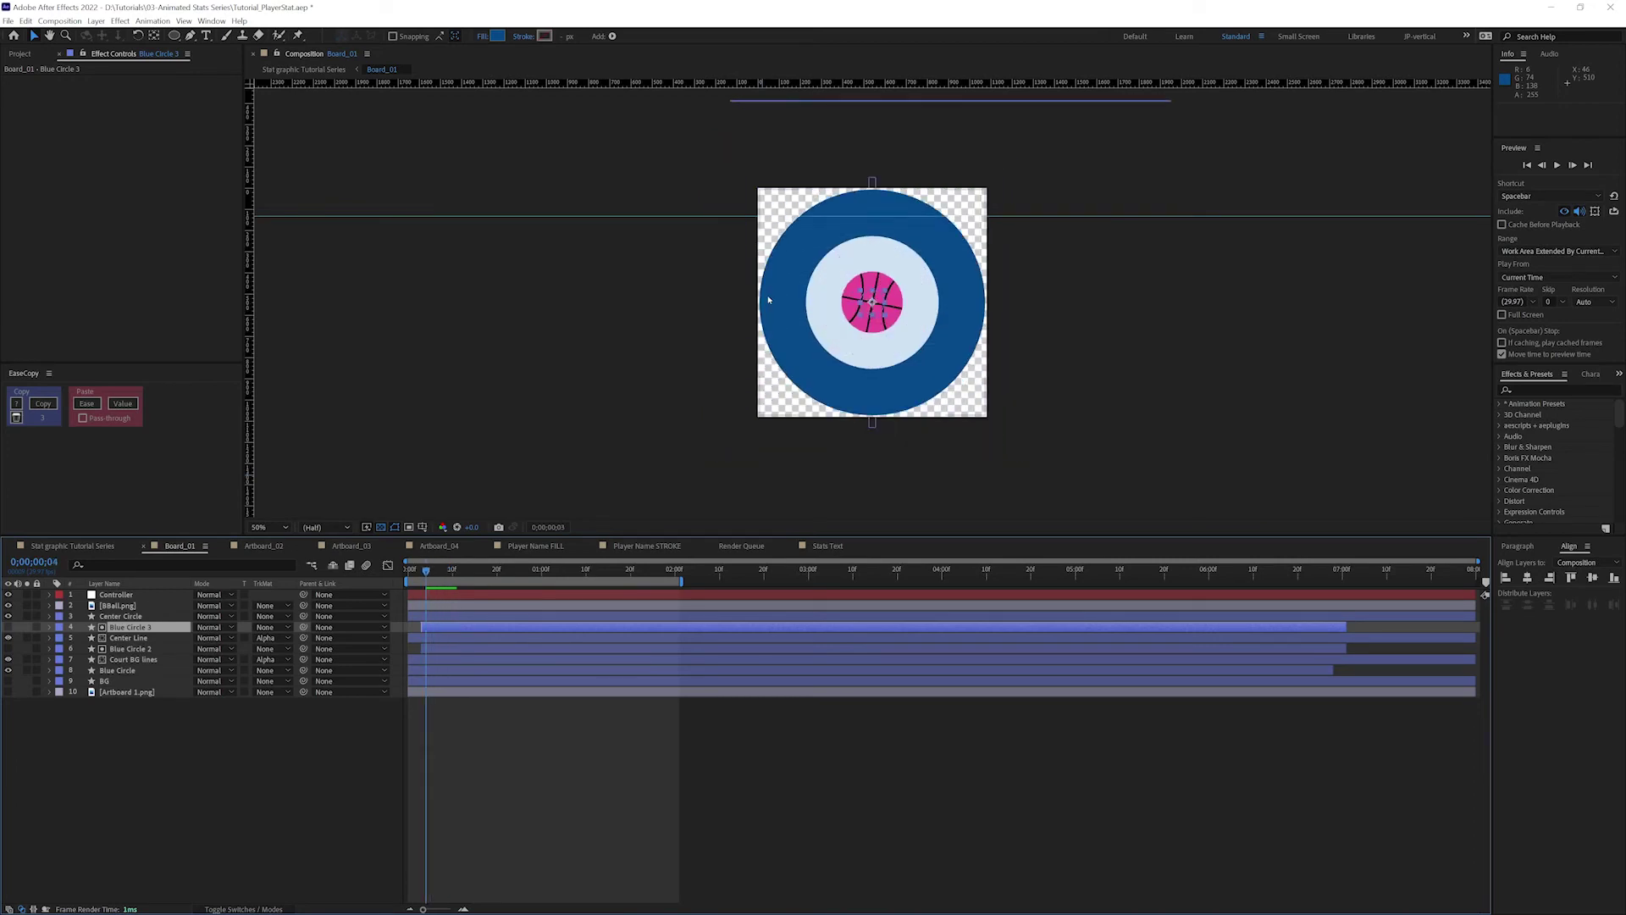
key(Page_Down)
key(Page_Down)
key(Page_Down)
key(Page_Down)
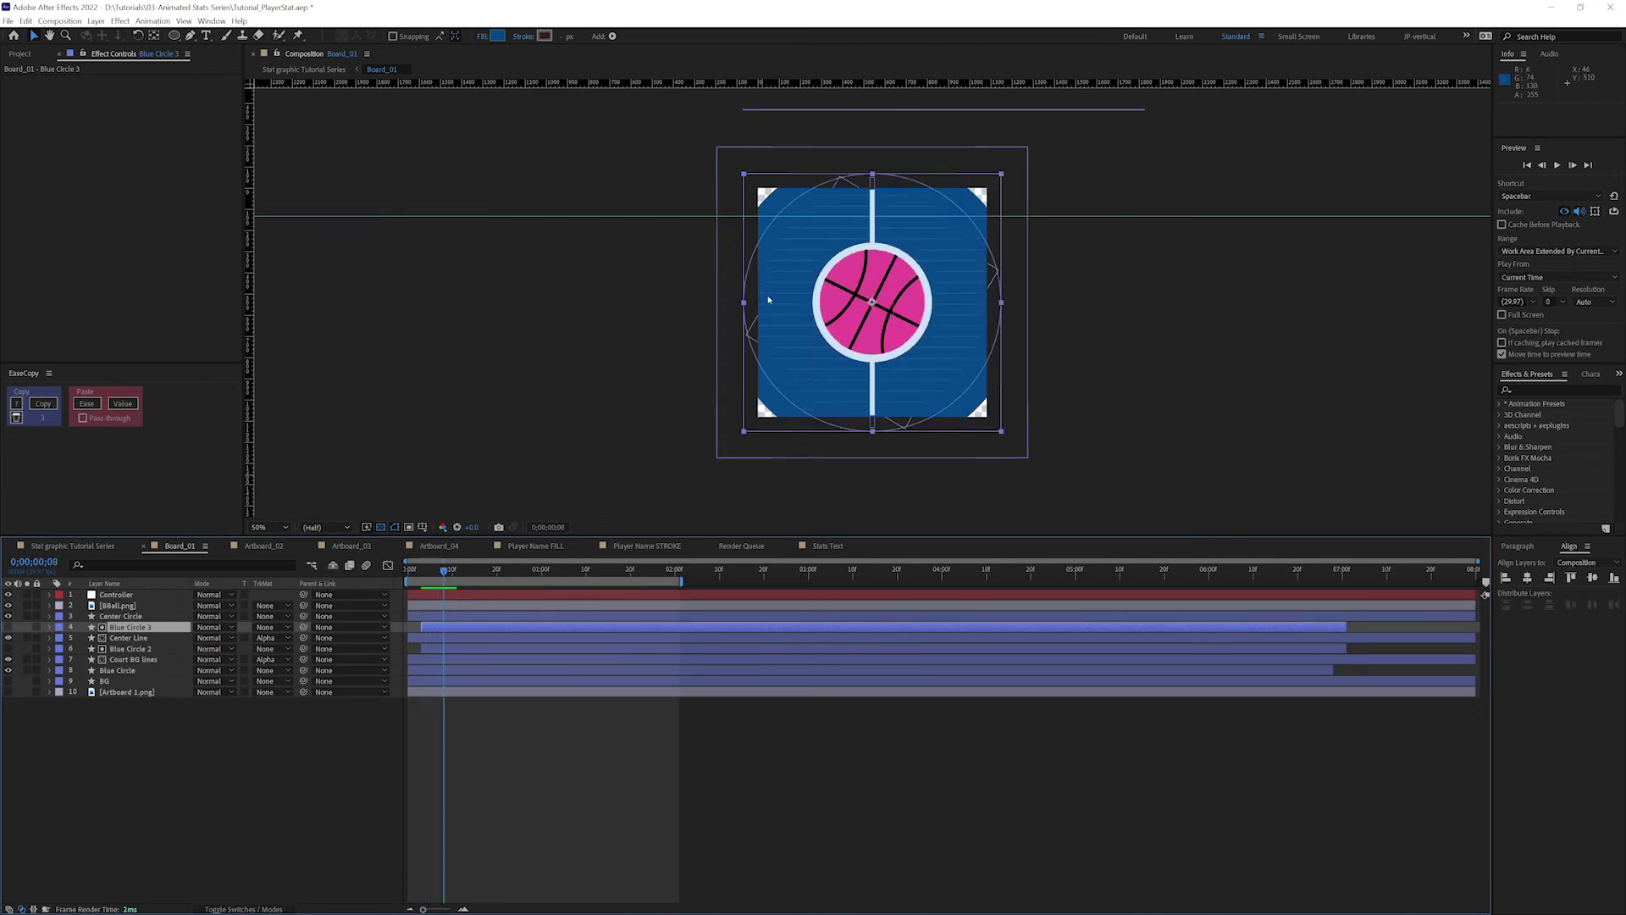
key(Page_Up)
key(Page_Up)
key(Page_Up)
key(Page_Down)
key(Page_Down)
key(Page_Down)
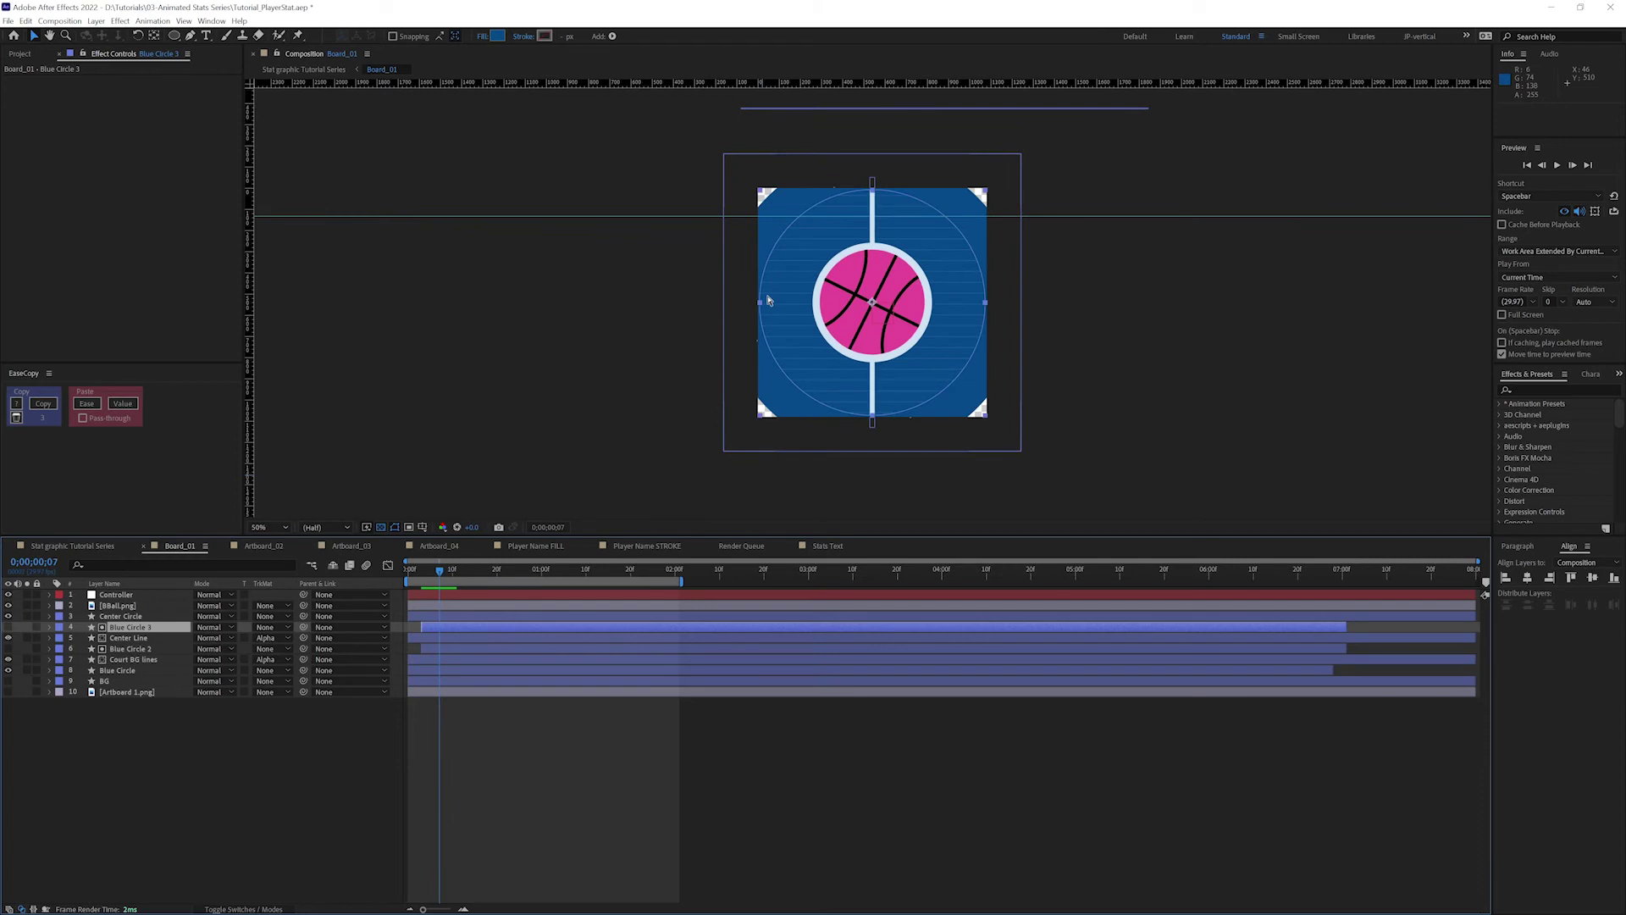
key(Page_Up)
key(Page_Up)
key(Page_Up)
key(Page_Up)
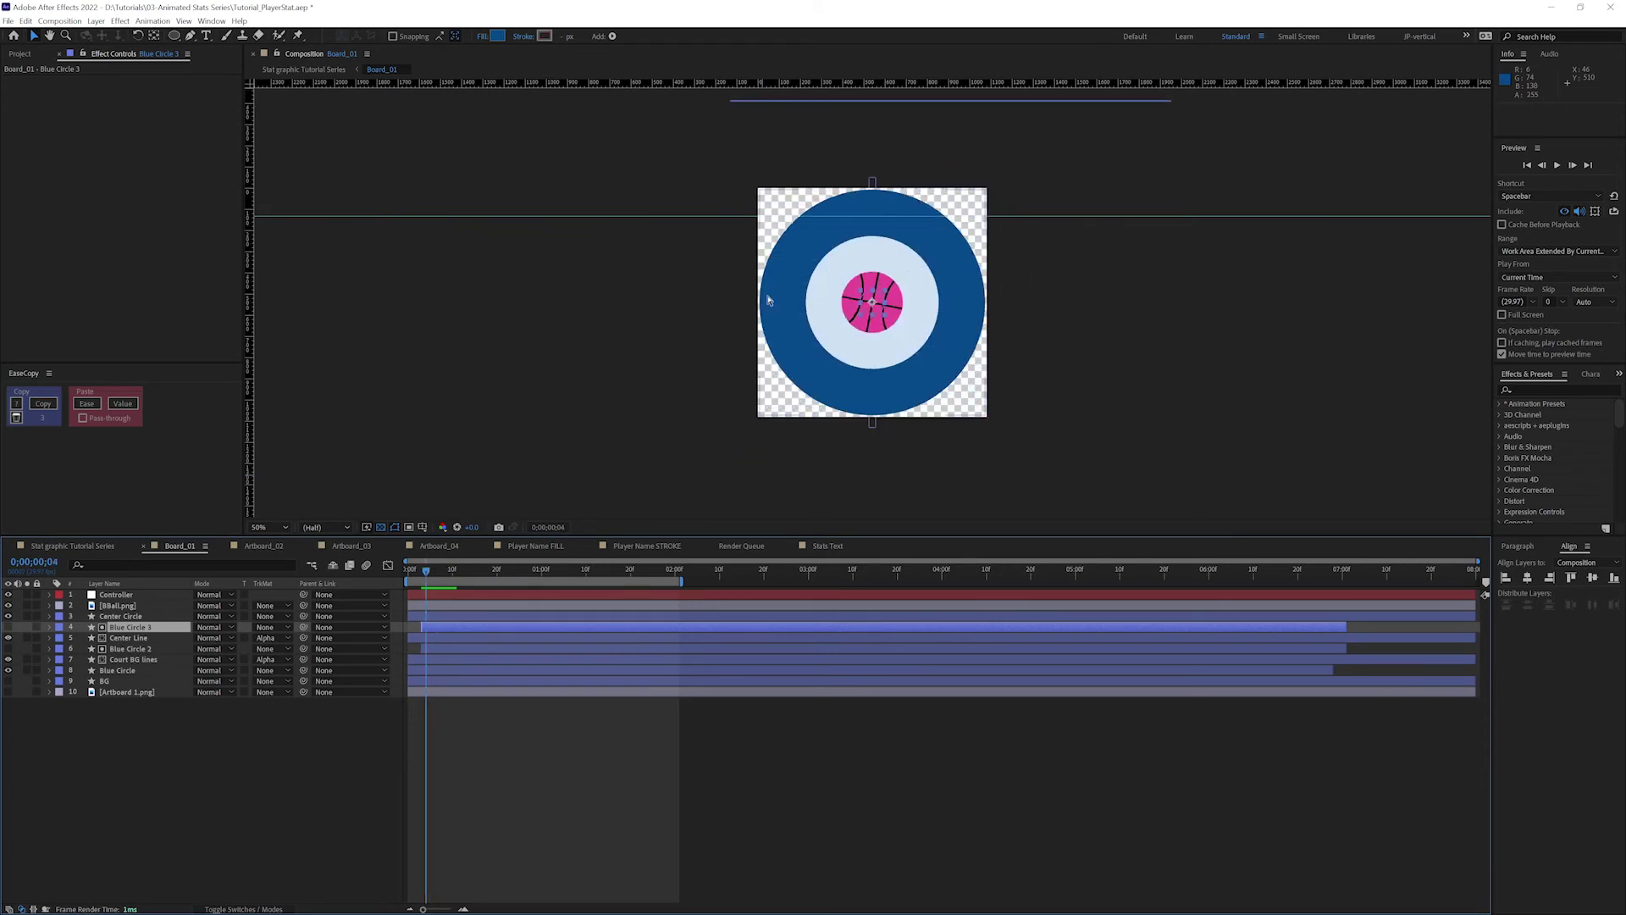
key(Page_Down)
key(Page_Down)
key(Page_Down)
key(Page_Down)
key(Page_Down)
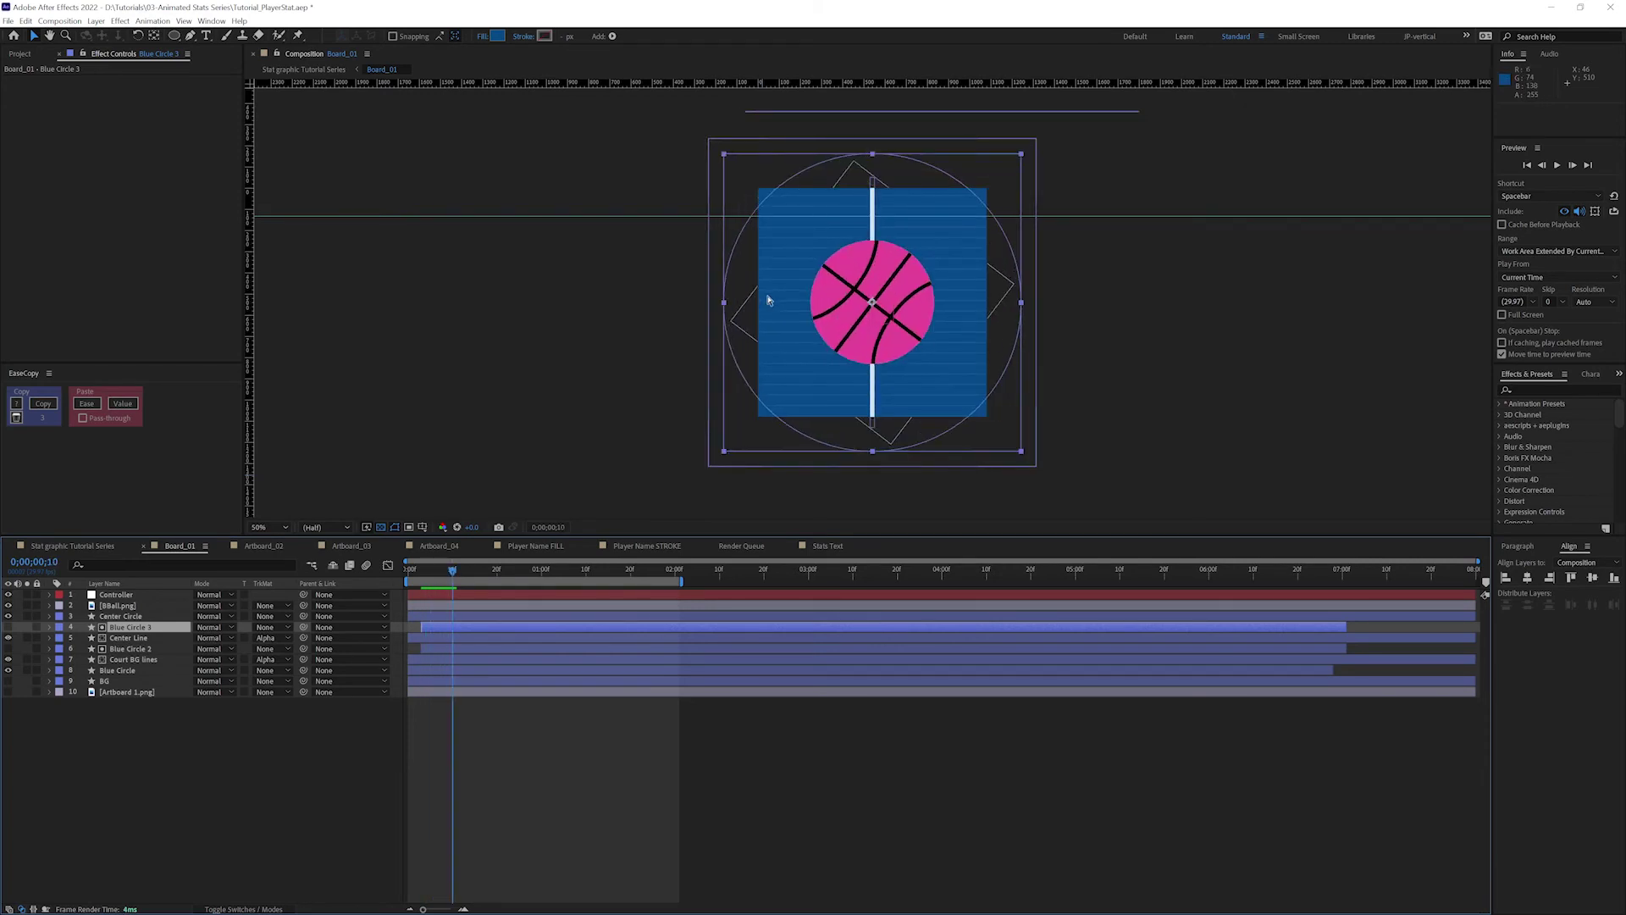
key(Page_Up)
key(Page_Up)
key(Page_Up)
key(Page_Up)
key(Page_Up)
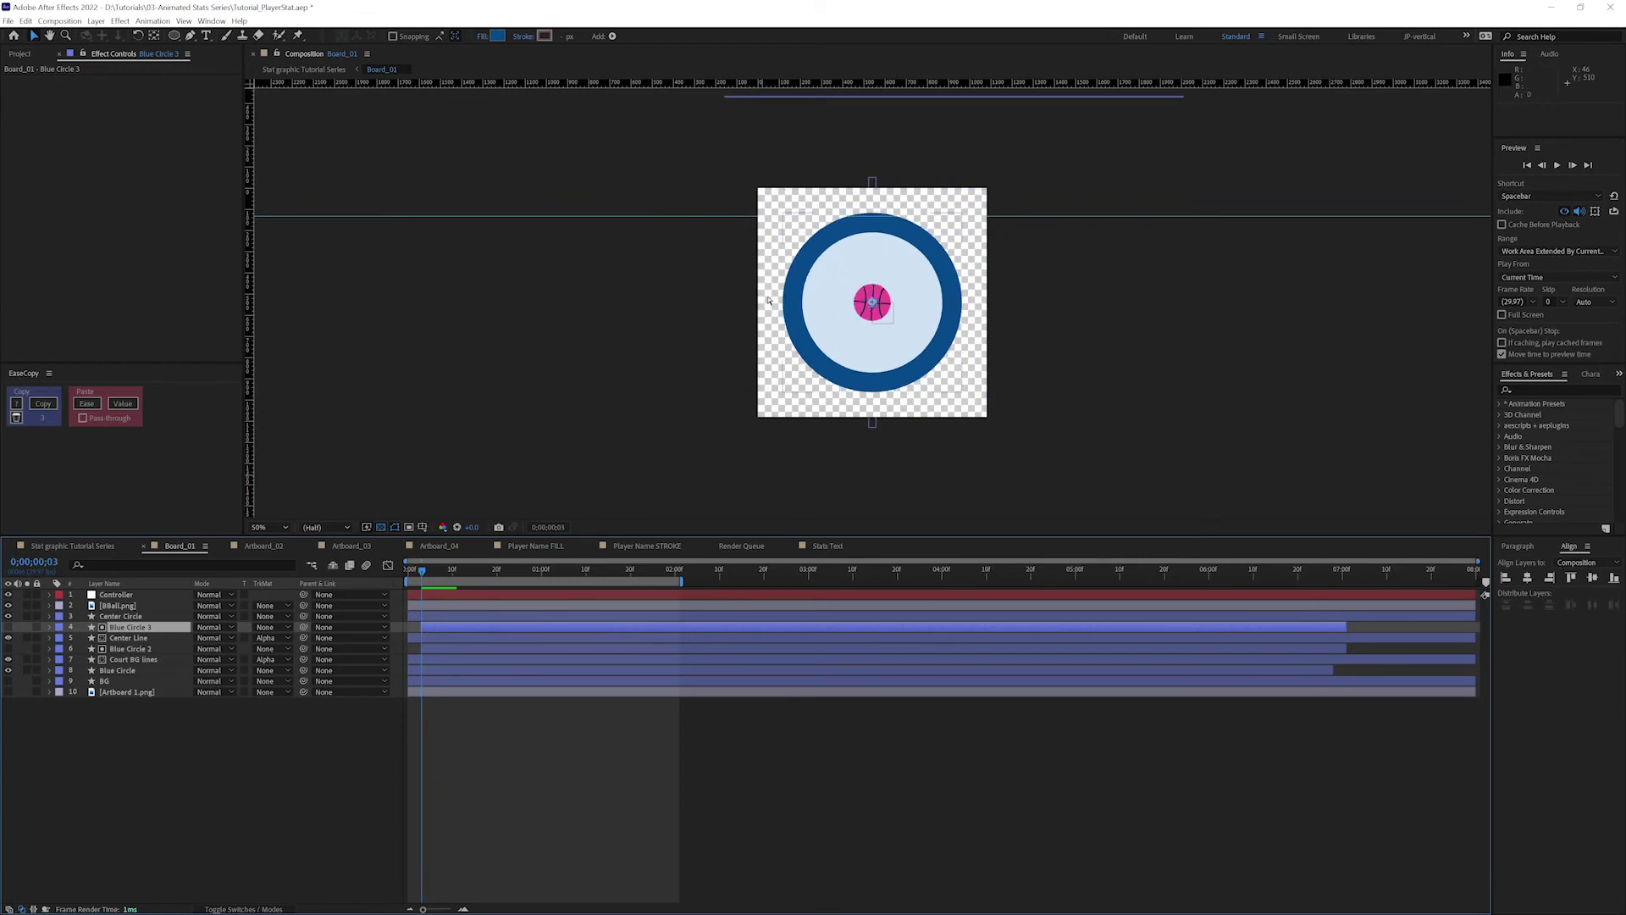
key(Page_Down)
key(Page_Down)
key(Page_Down)
key(Page_Down)
key(Page_Down)
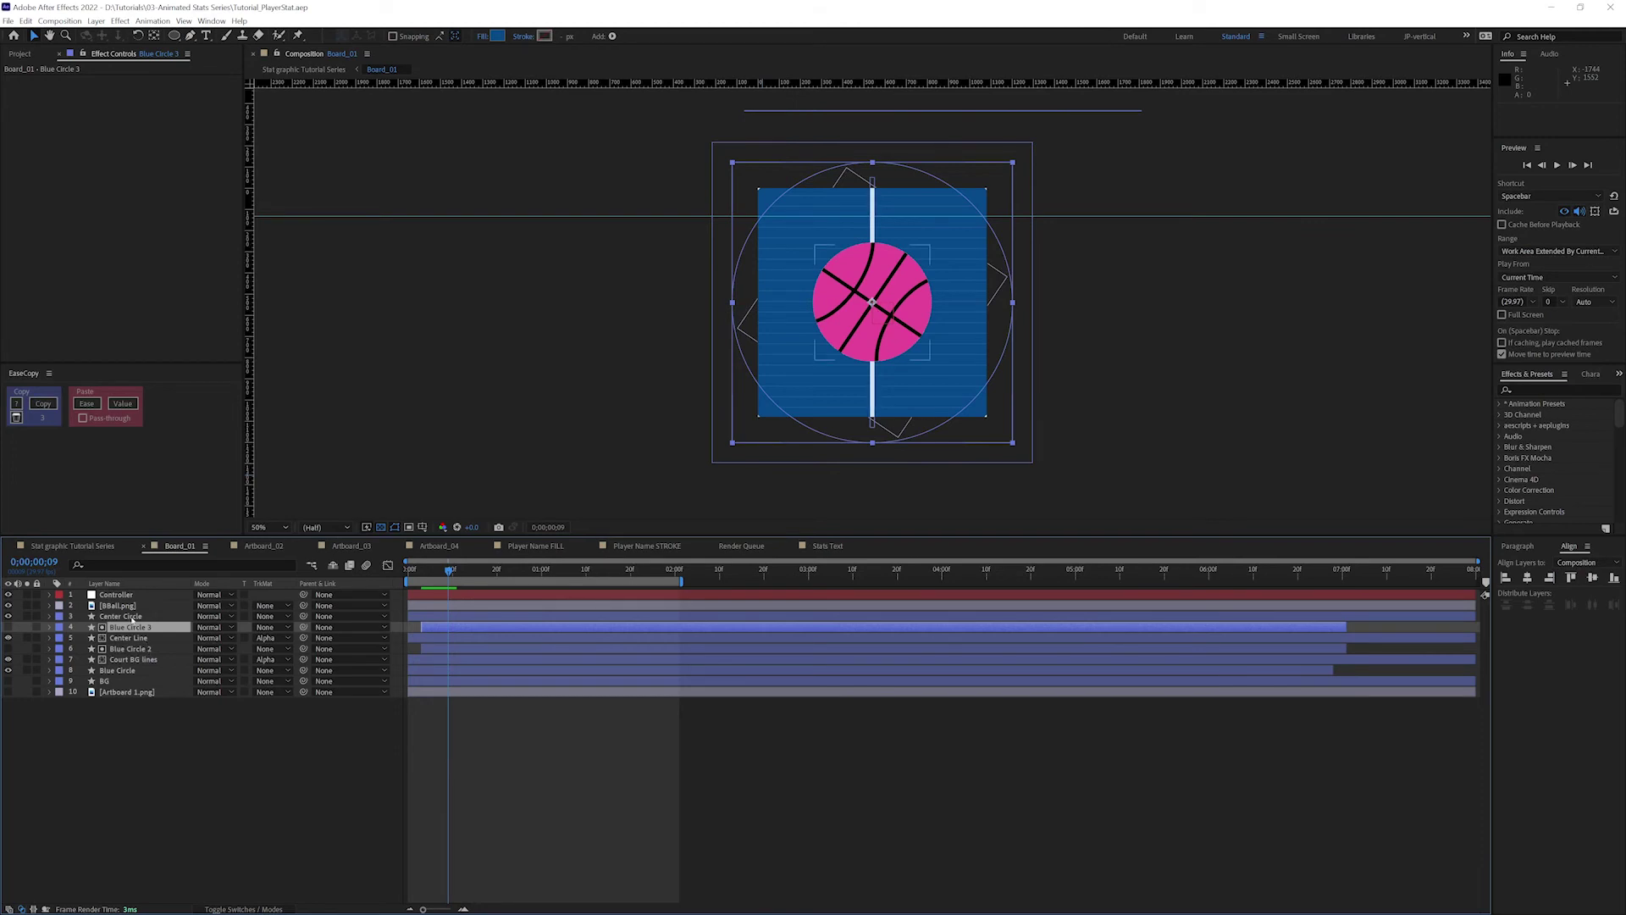
click(134, 617)
Duplicate Blue Circle 3 as Blue Circle 4 and use it as Center Circle's alpha matte.
click(132, 628)
key(ctrl+d)
drag(117, 628, 123, 617)
click(270, 627)
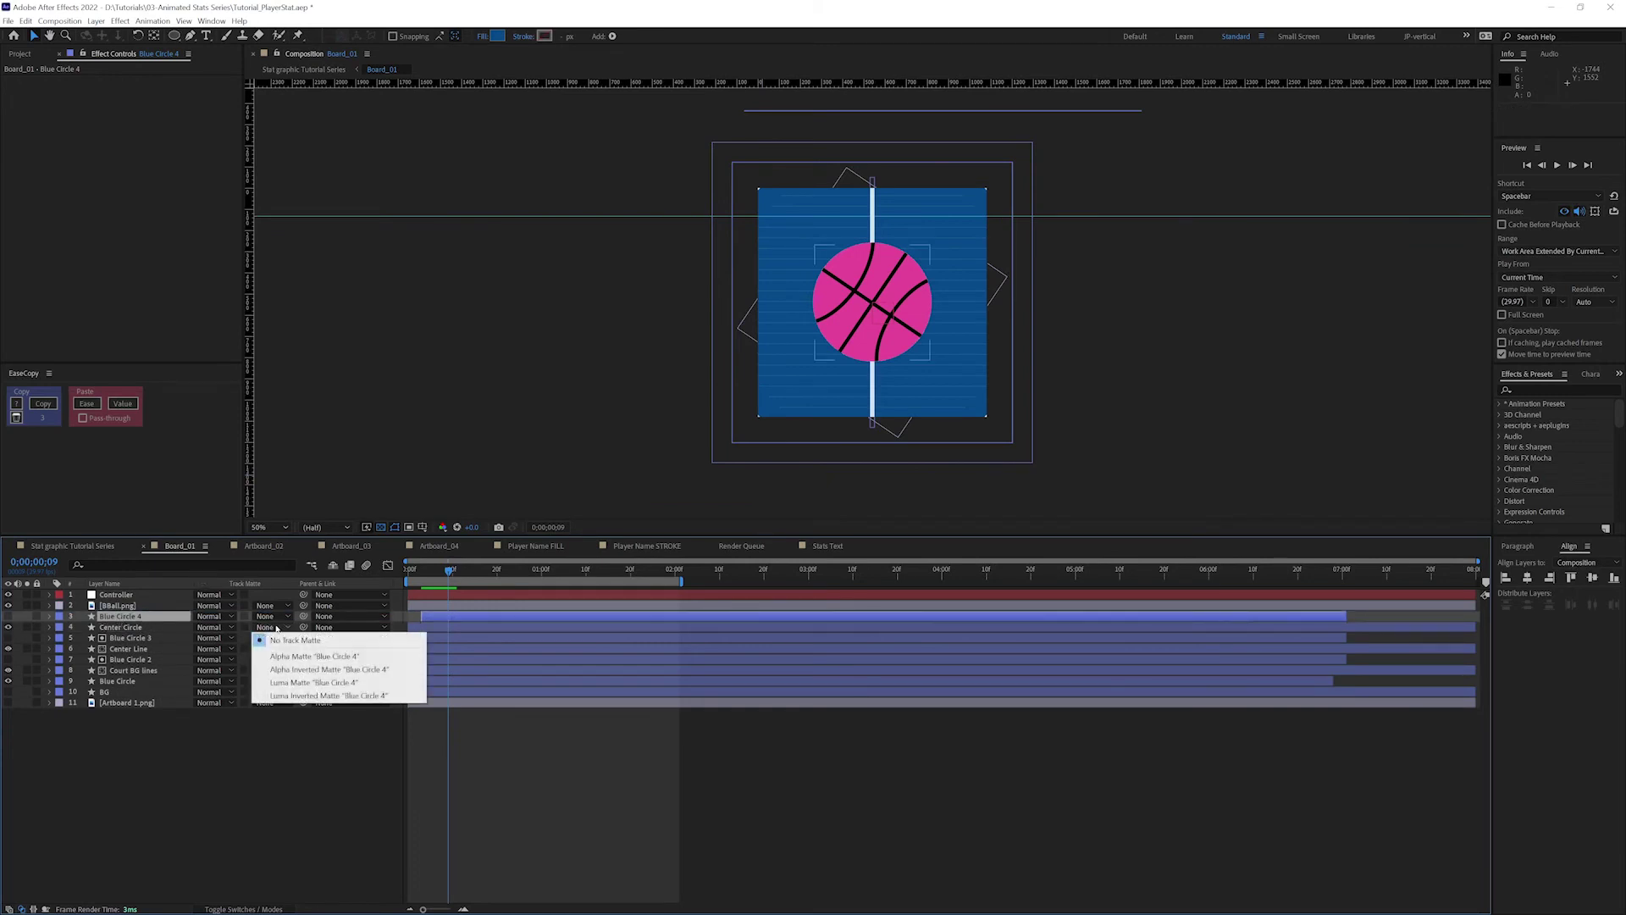
click(282, 657)
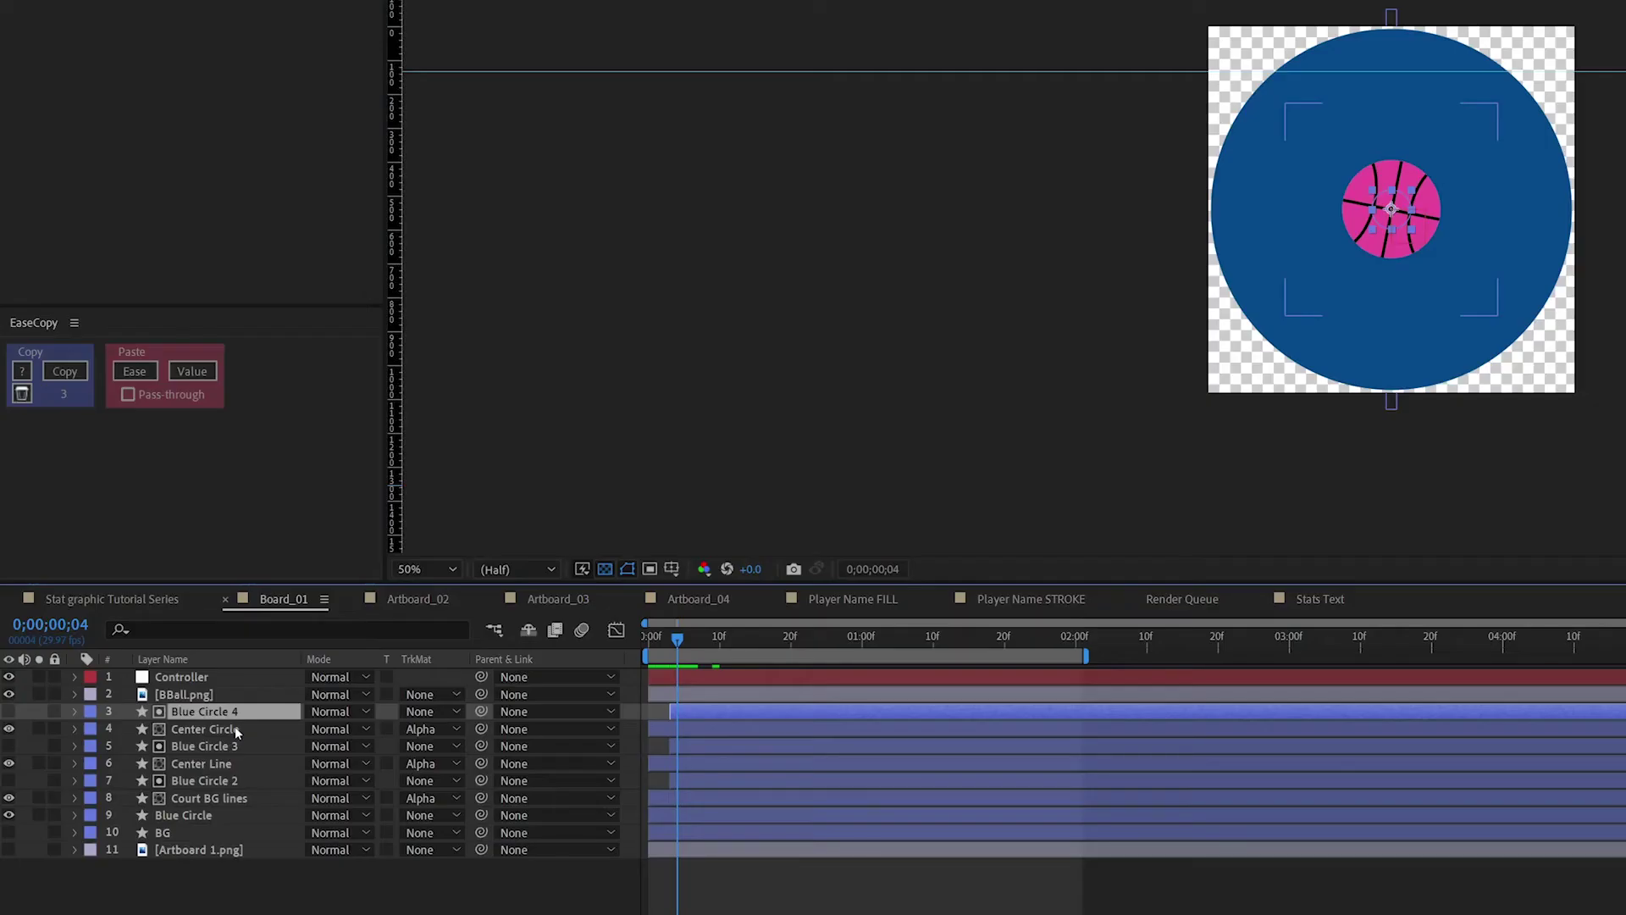
Start Center Circle, Center Line and Court BG lines about 3 frames later.
click(150, 625)
ctrl+click(212, 766)
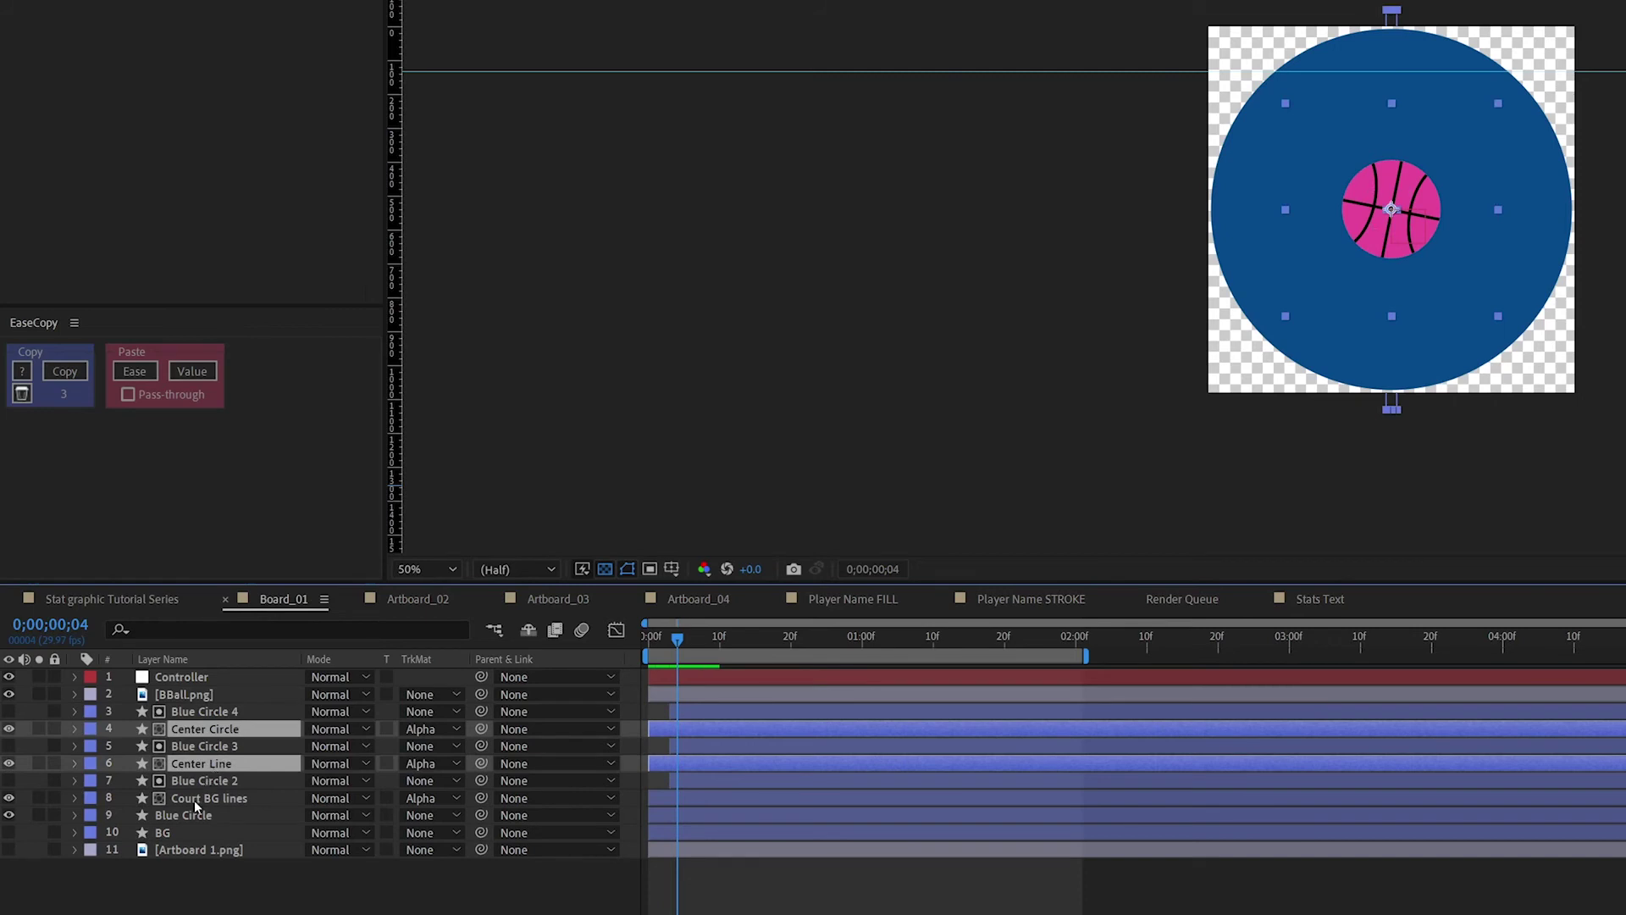
ctrl+click(195, 799)
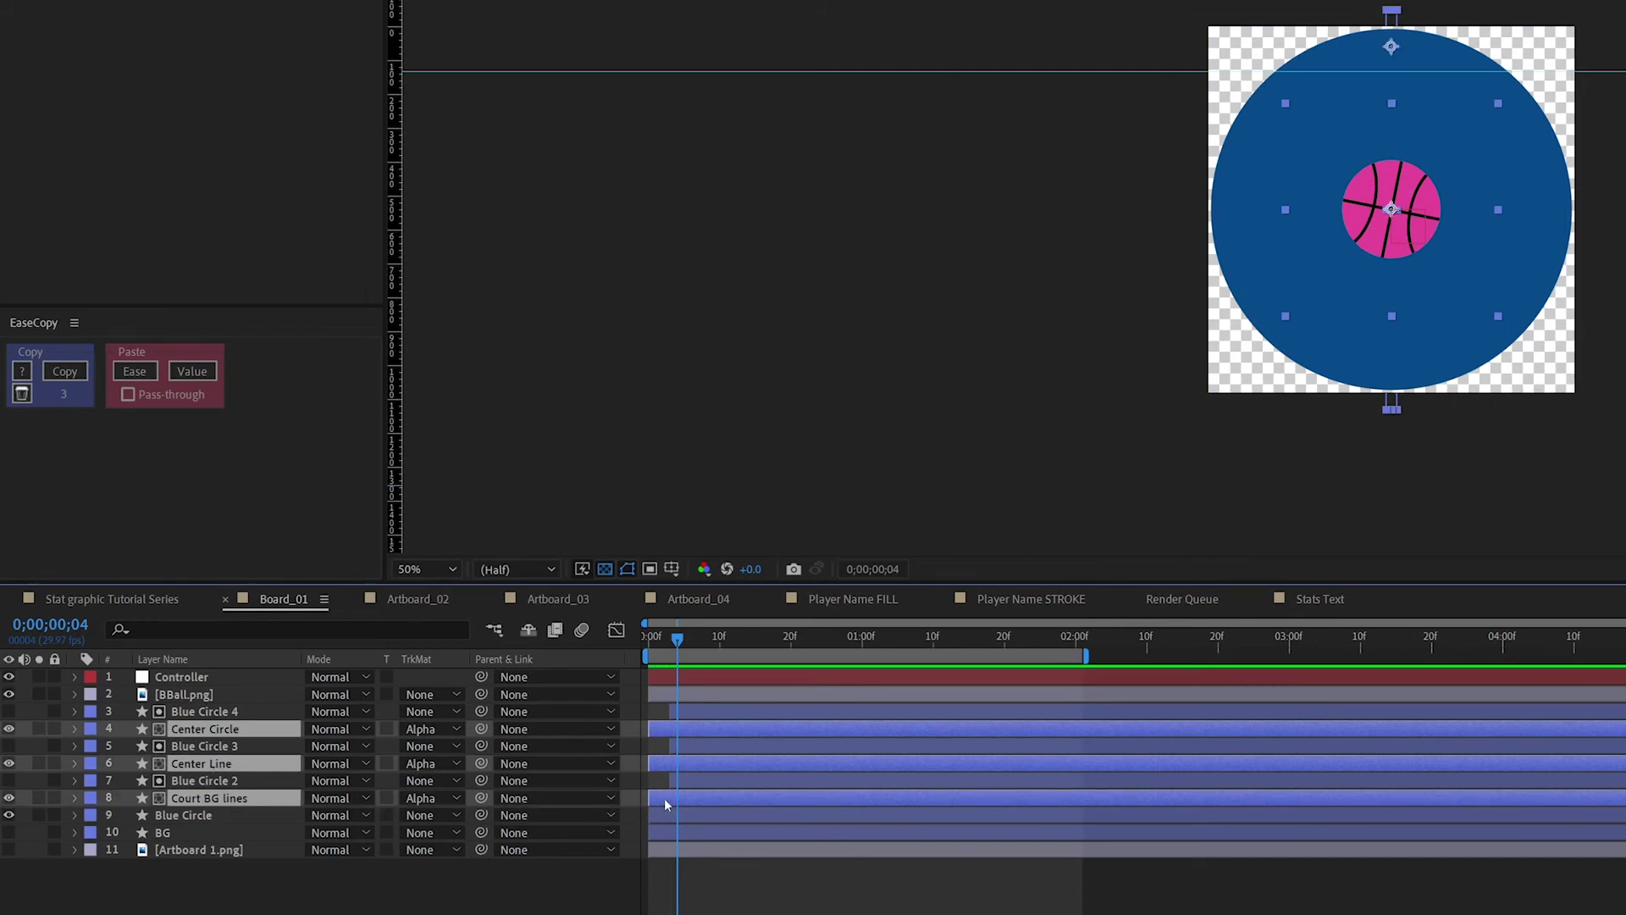
drag(664, 798, 683, 796)
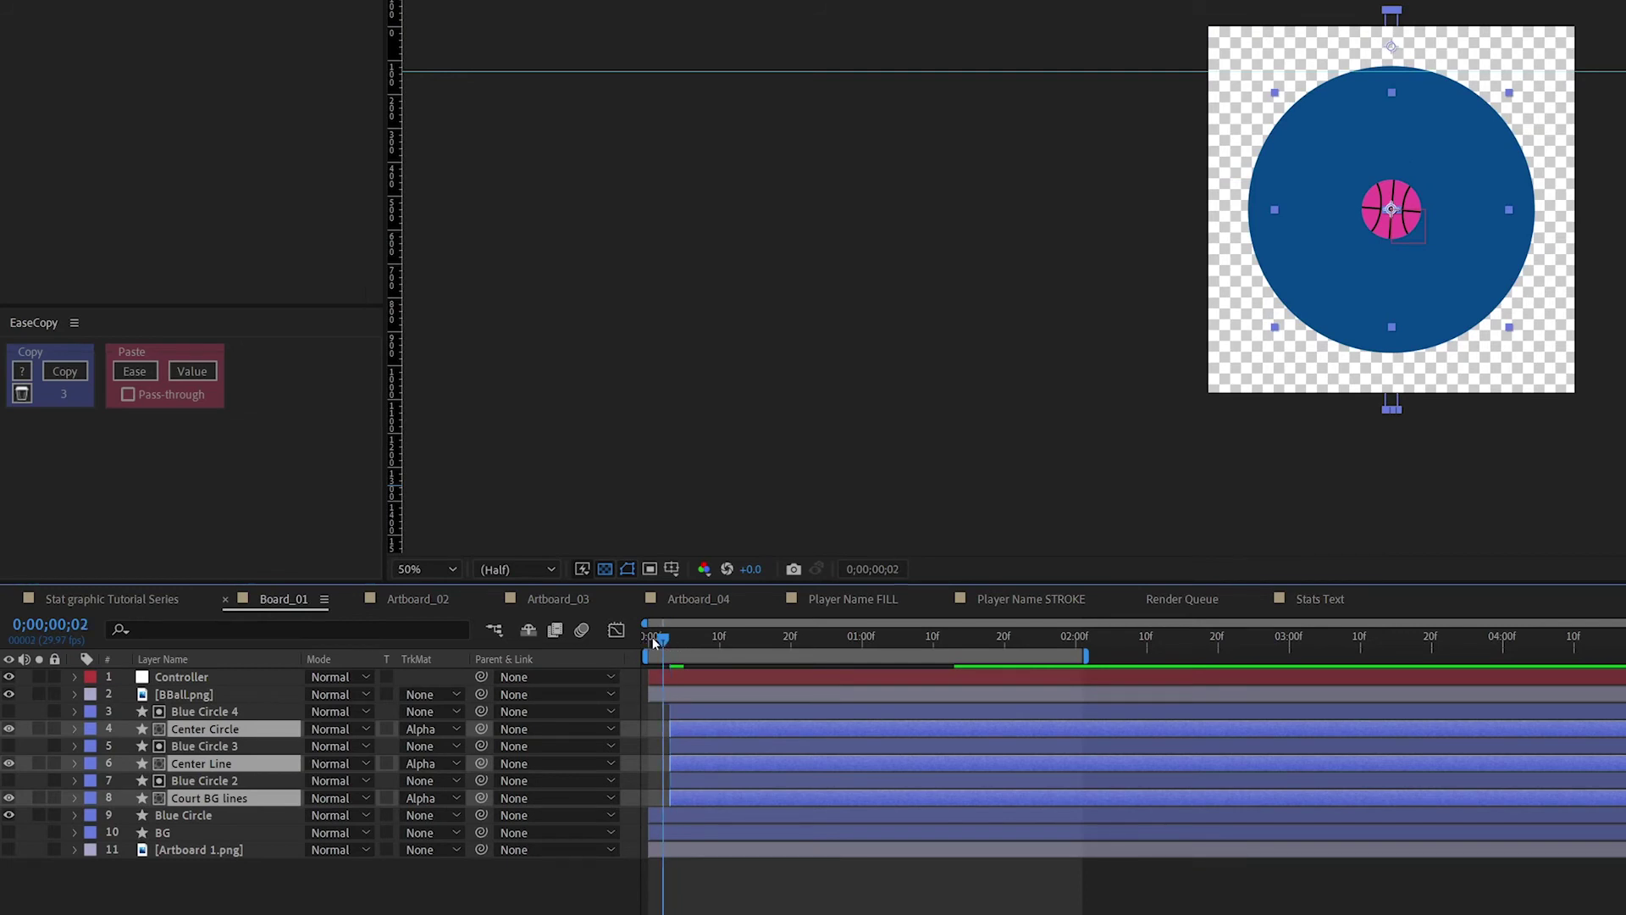
click(645, 642)
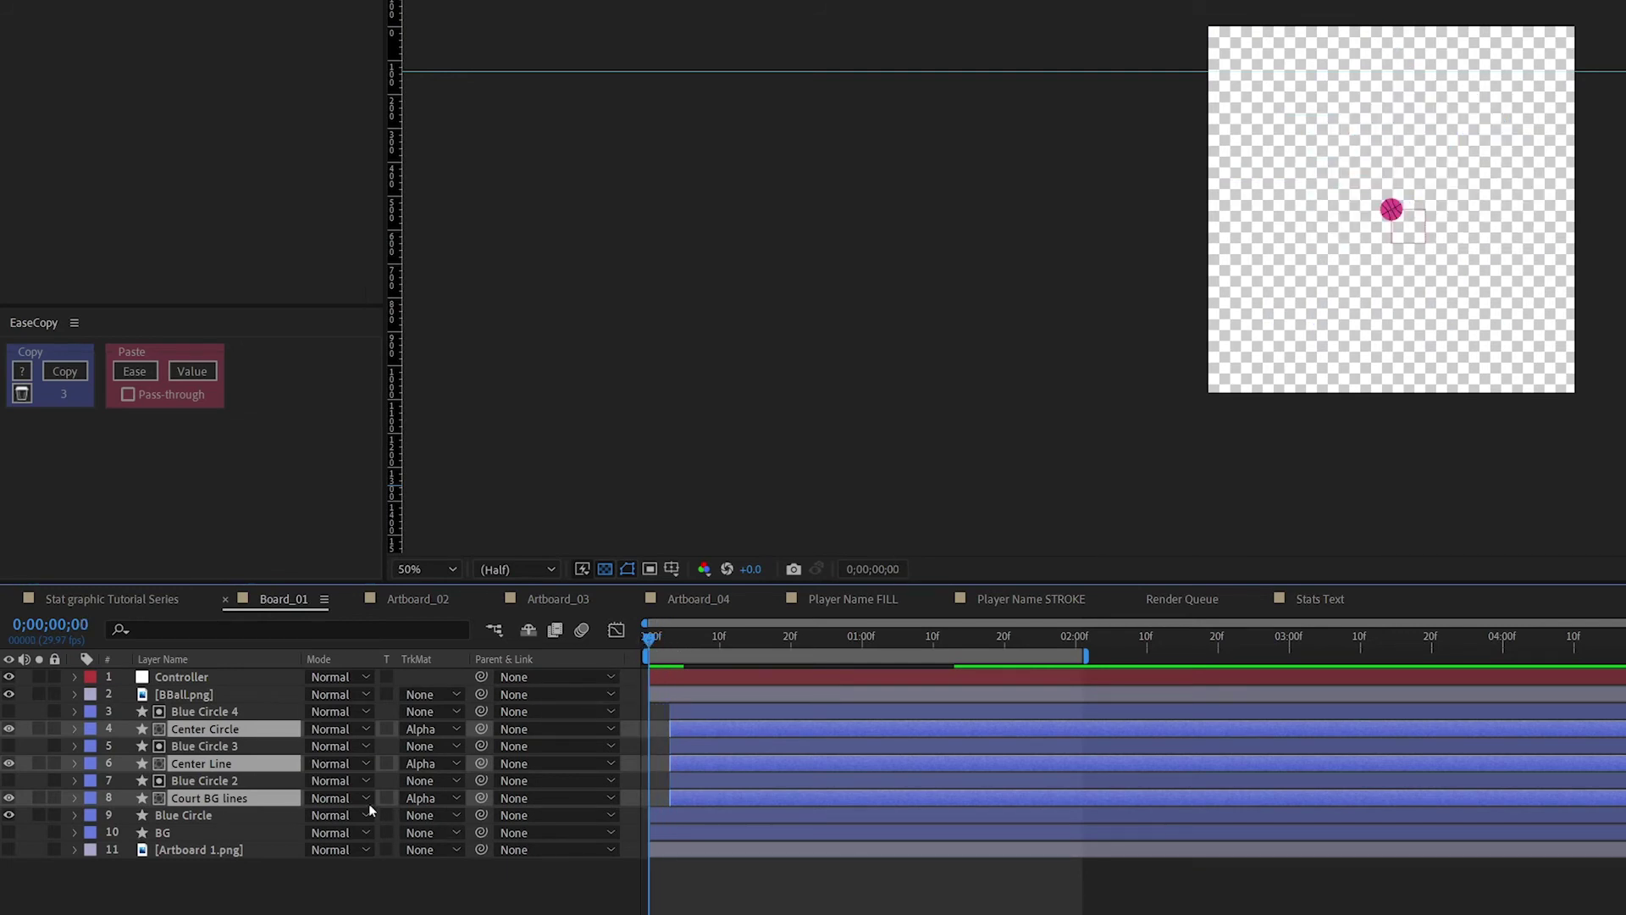
click(207, 815)
click(222, 796)
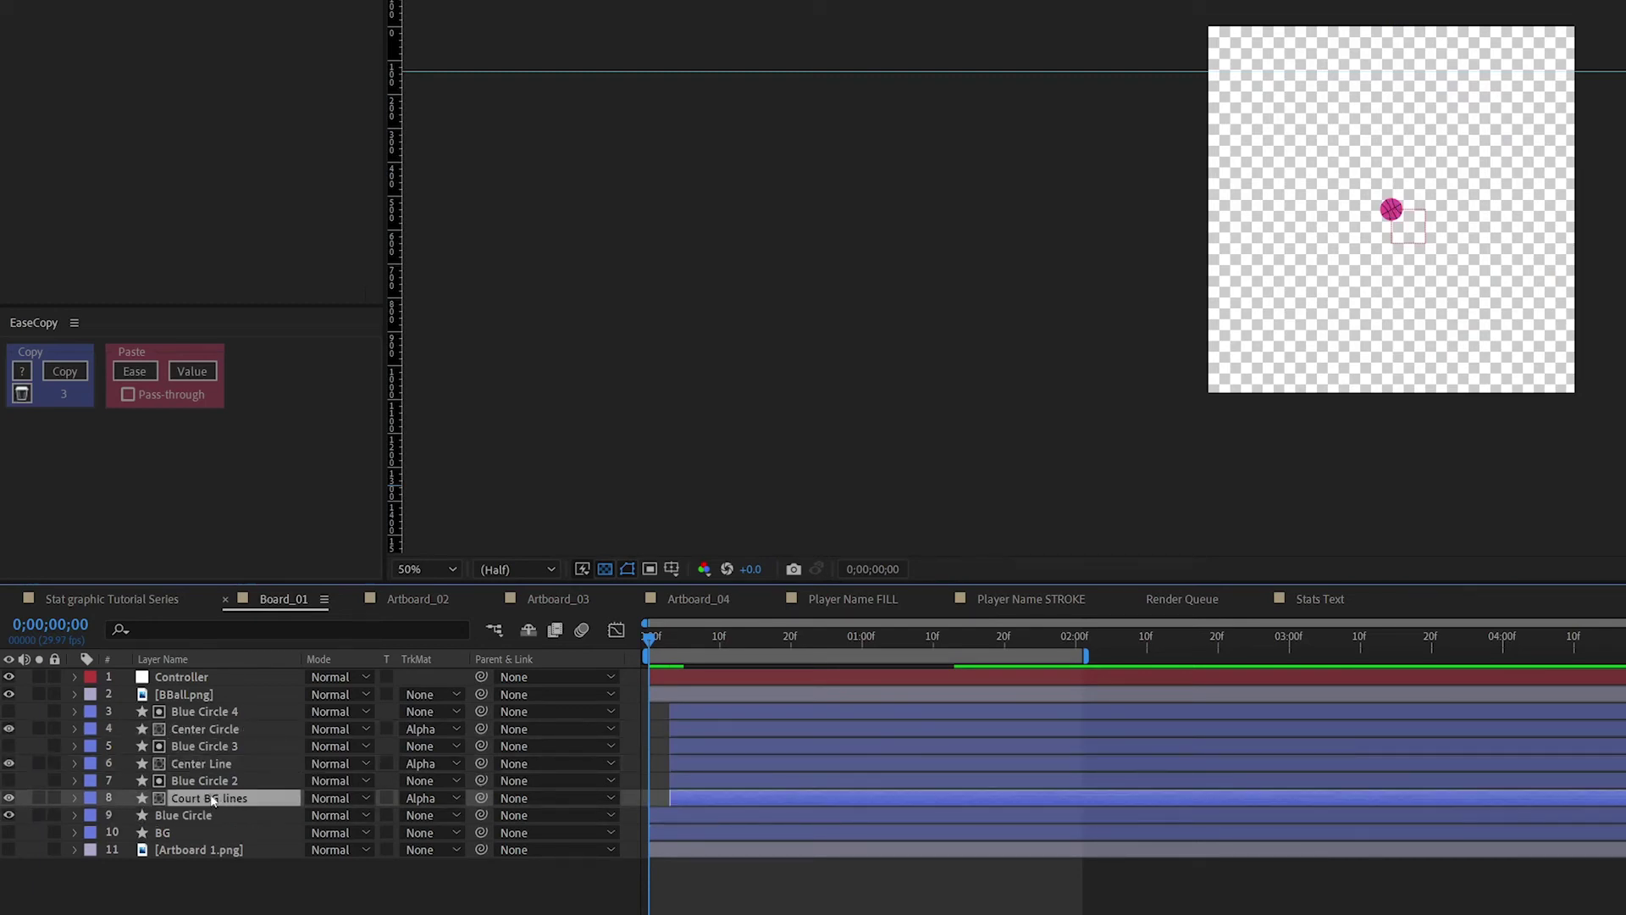
click(220, 781)
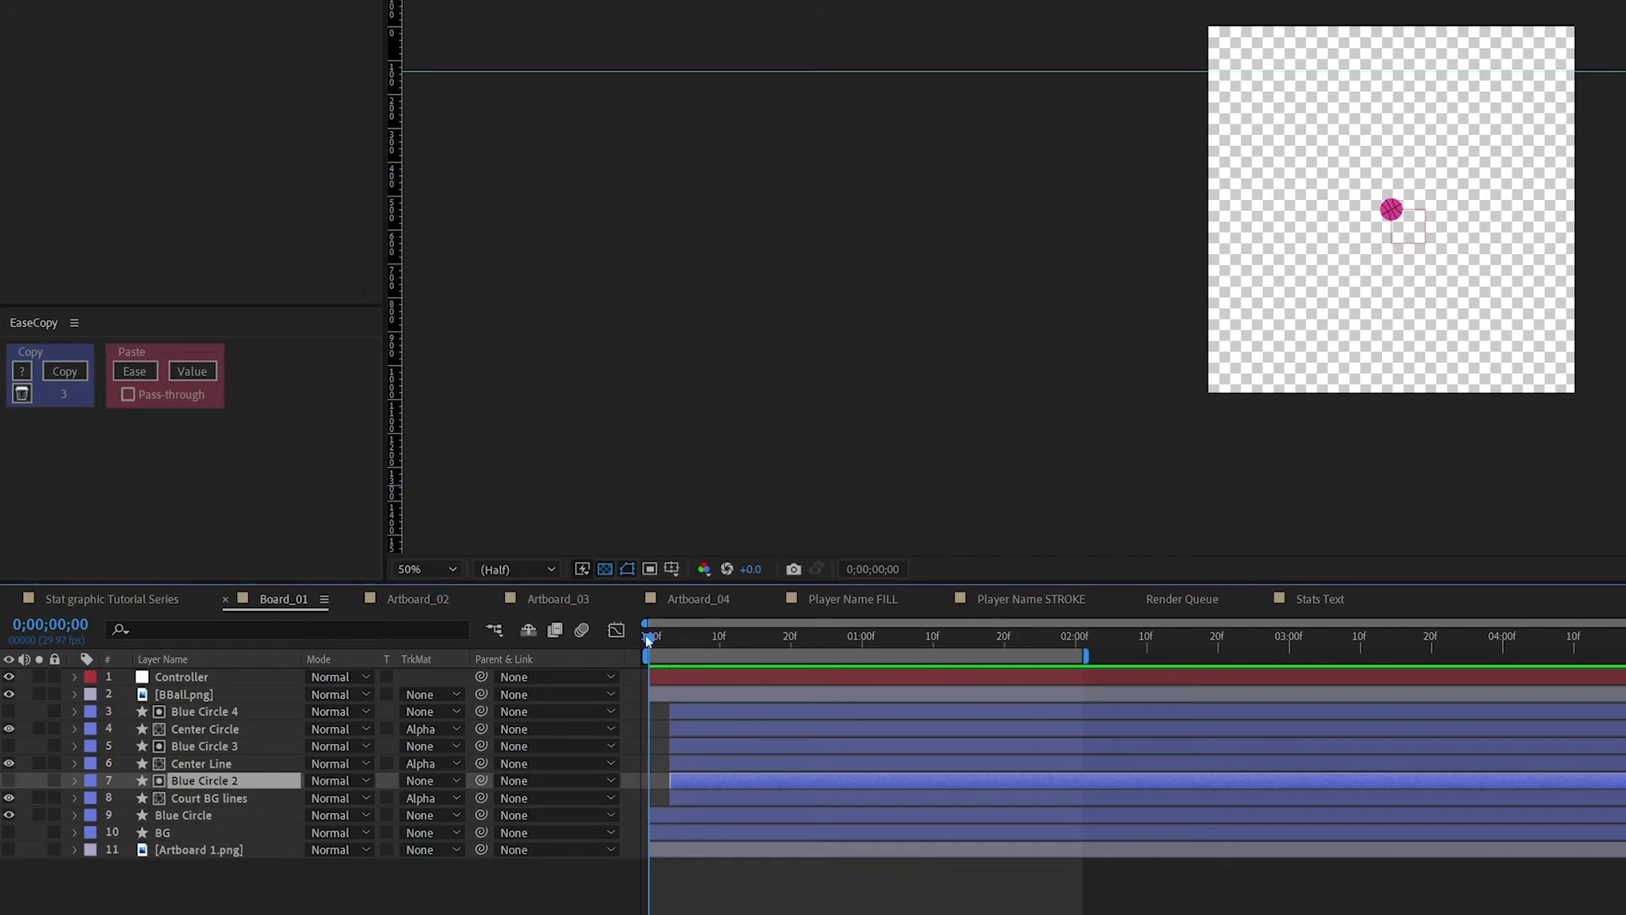
Play back the court reveal, save the project, and return to frame 3.
mouse_move(649, 641)
mouse_down()
mouse_move(760, 641)
mouse_move(649, 644)
mouse_move(660, 696)
mouse_move(678, 688)
mouse_move(653, 642)
mouse_move(693, 646)
mouse_move(666, 648)
mouse_up()
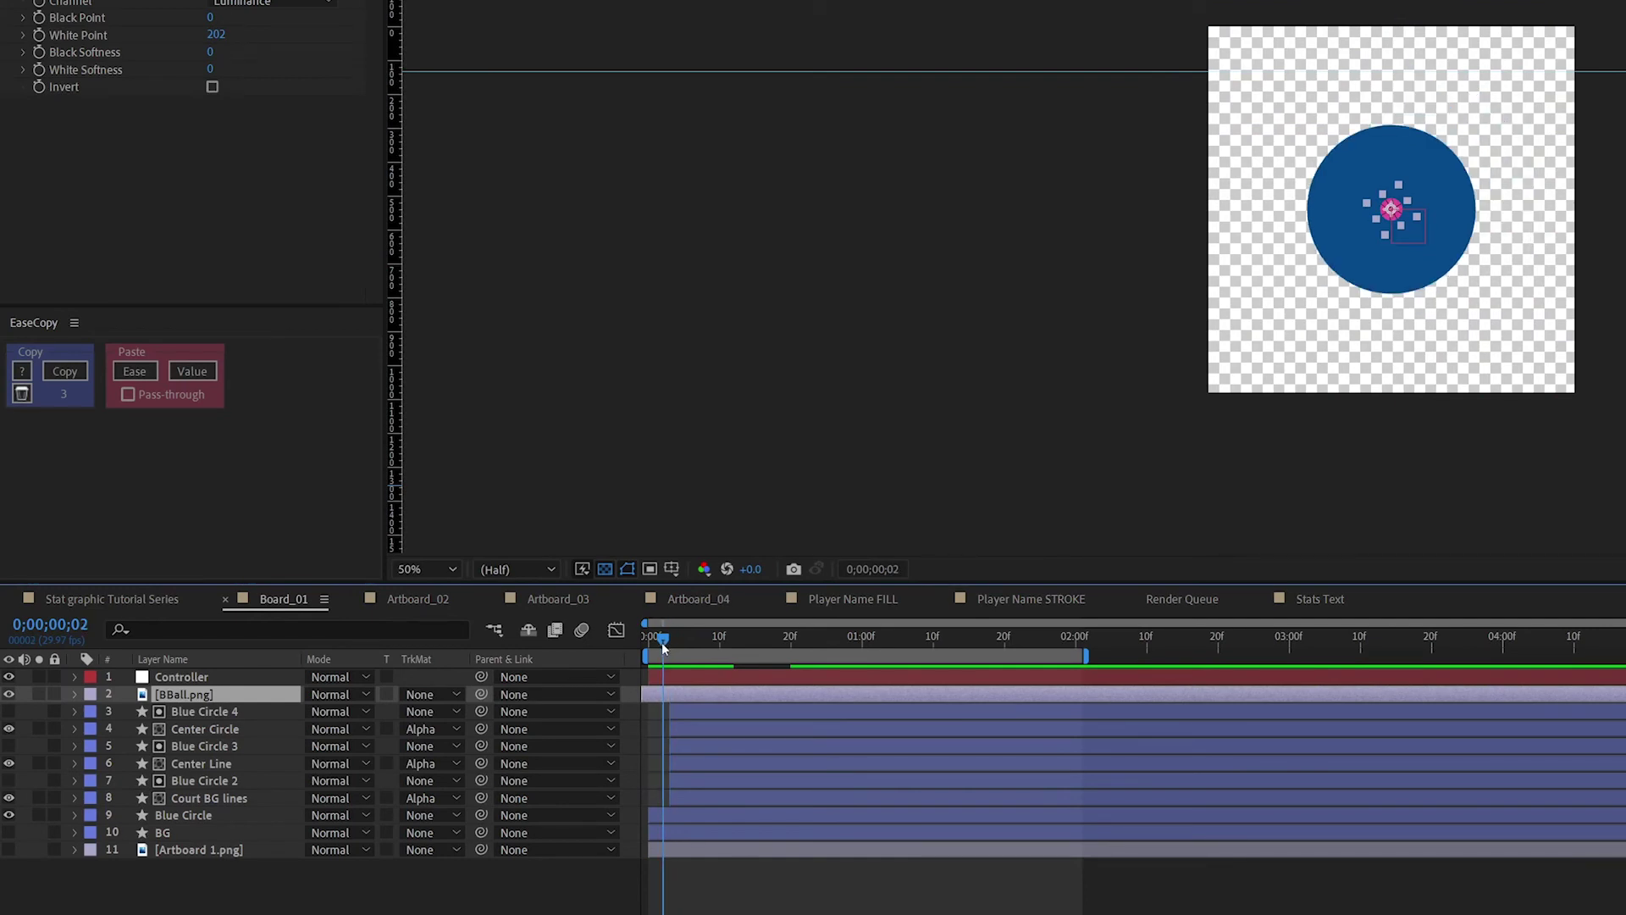
key(space)
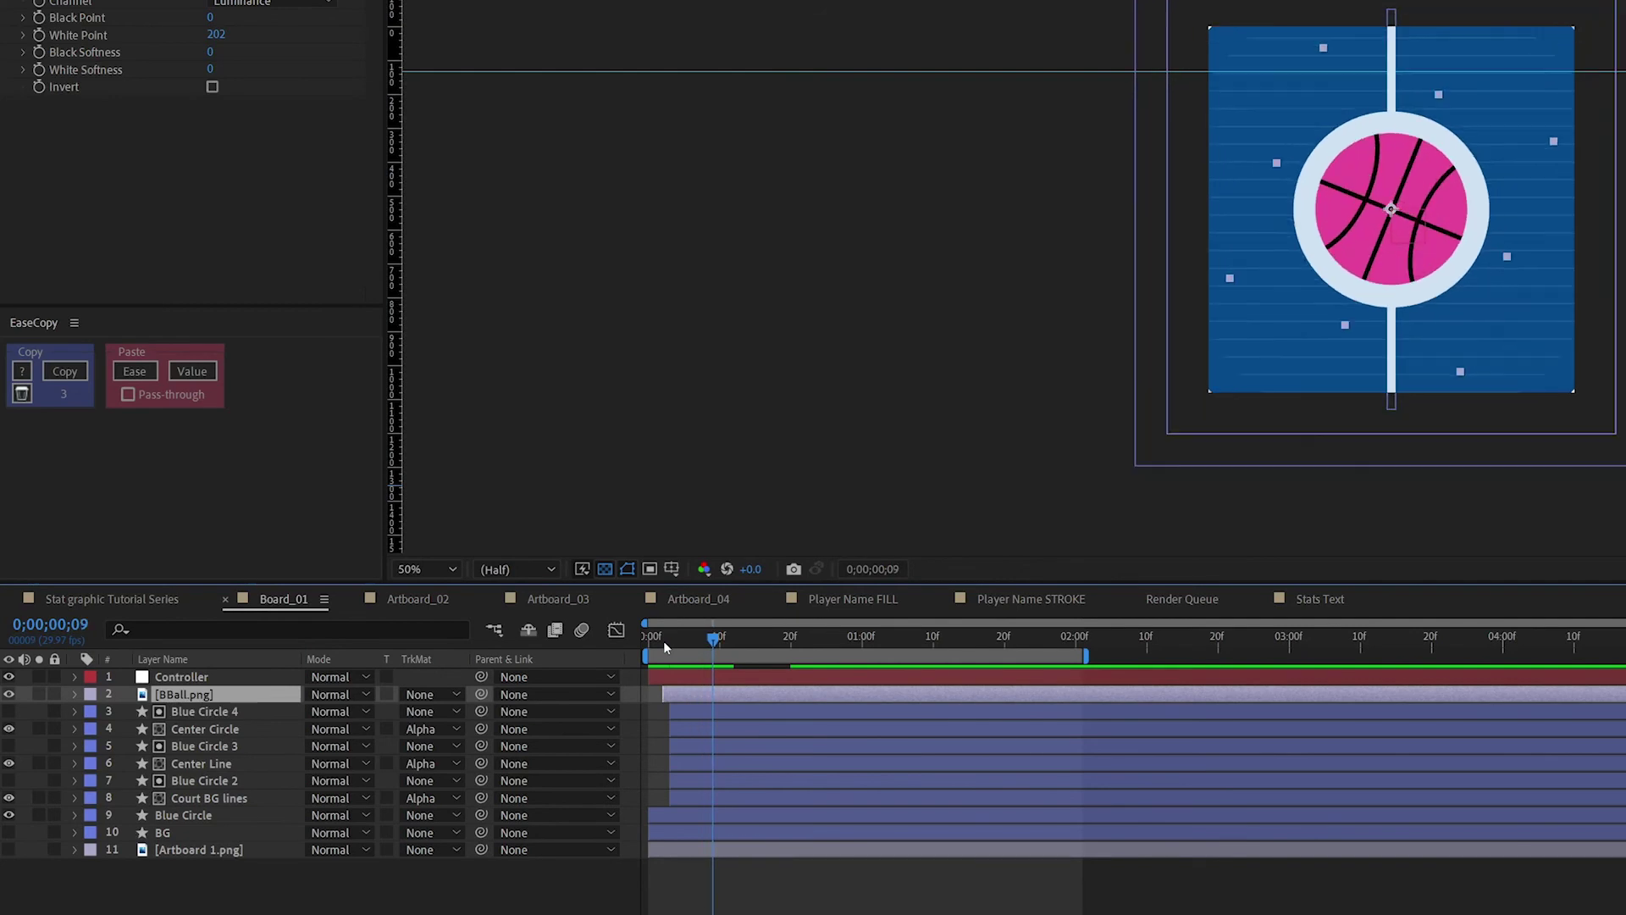
key(ctrl+s)
drag(664, 640, 709, 664)
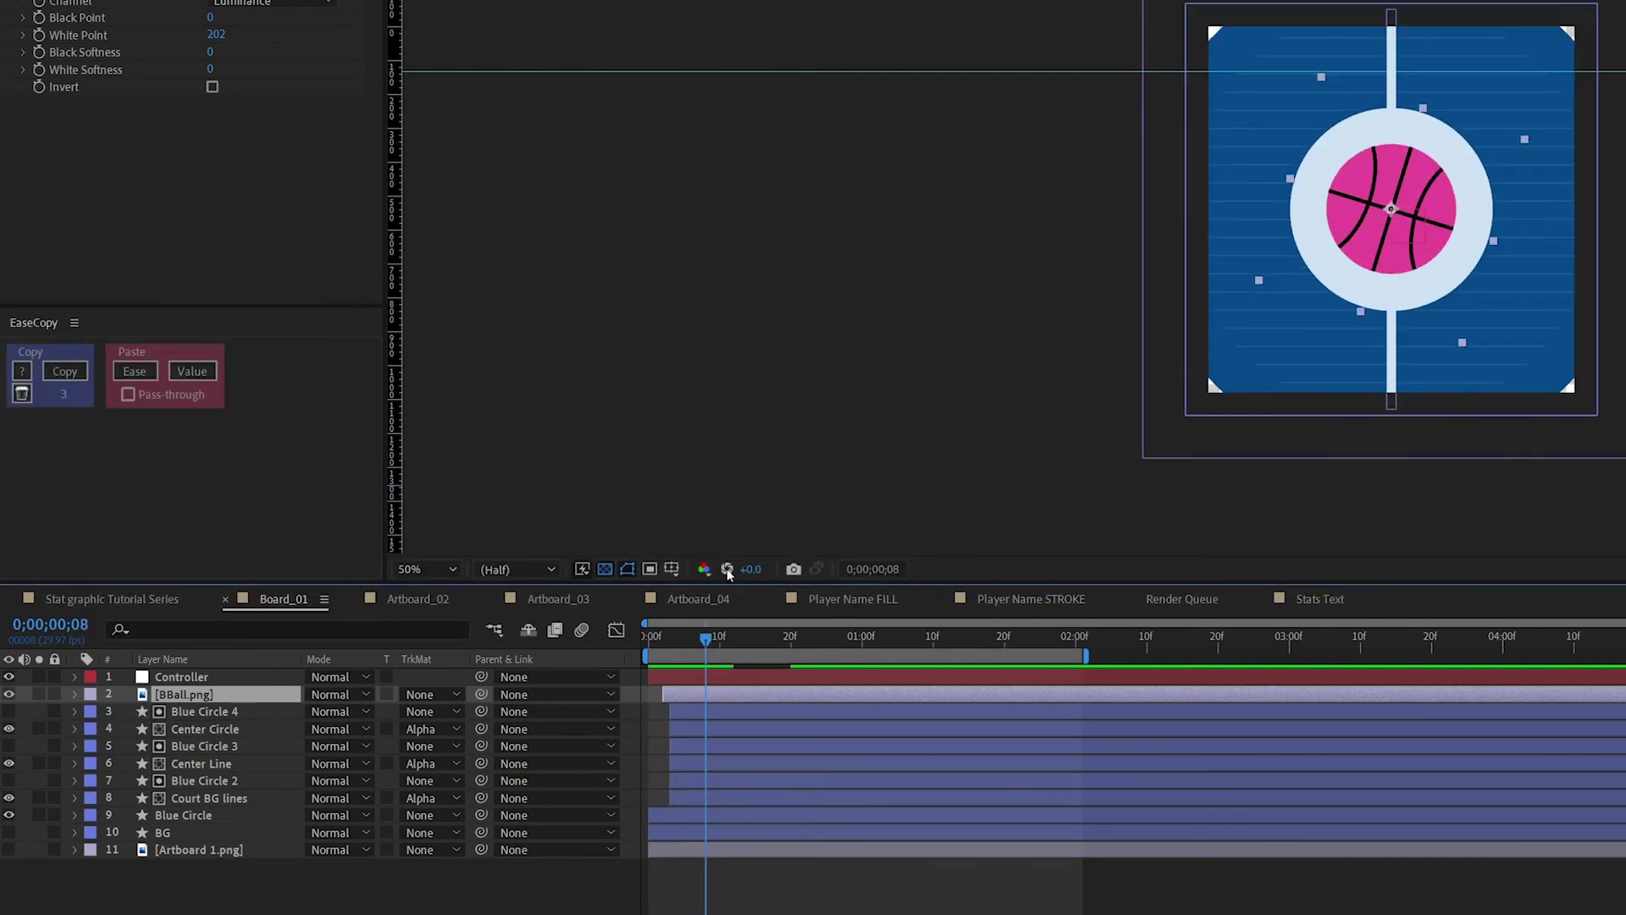
click(669, 639)
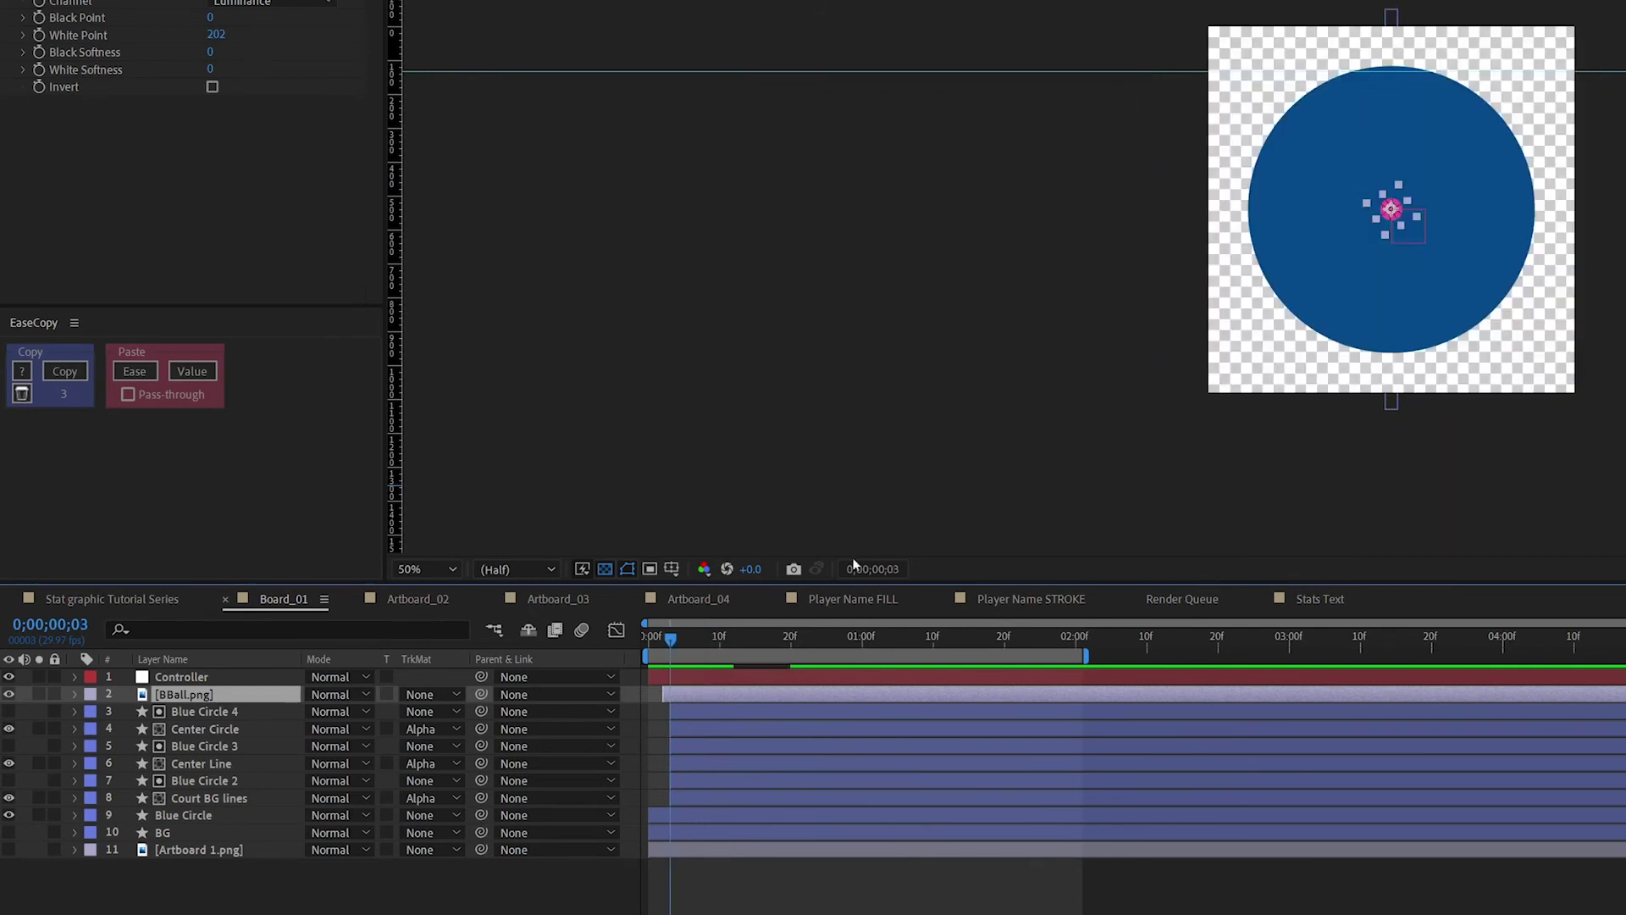
In the main comp, solo Board_01 and Artboard_04 in turn to compare the circles at frame 0.
click(95, 598)
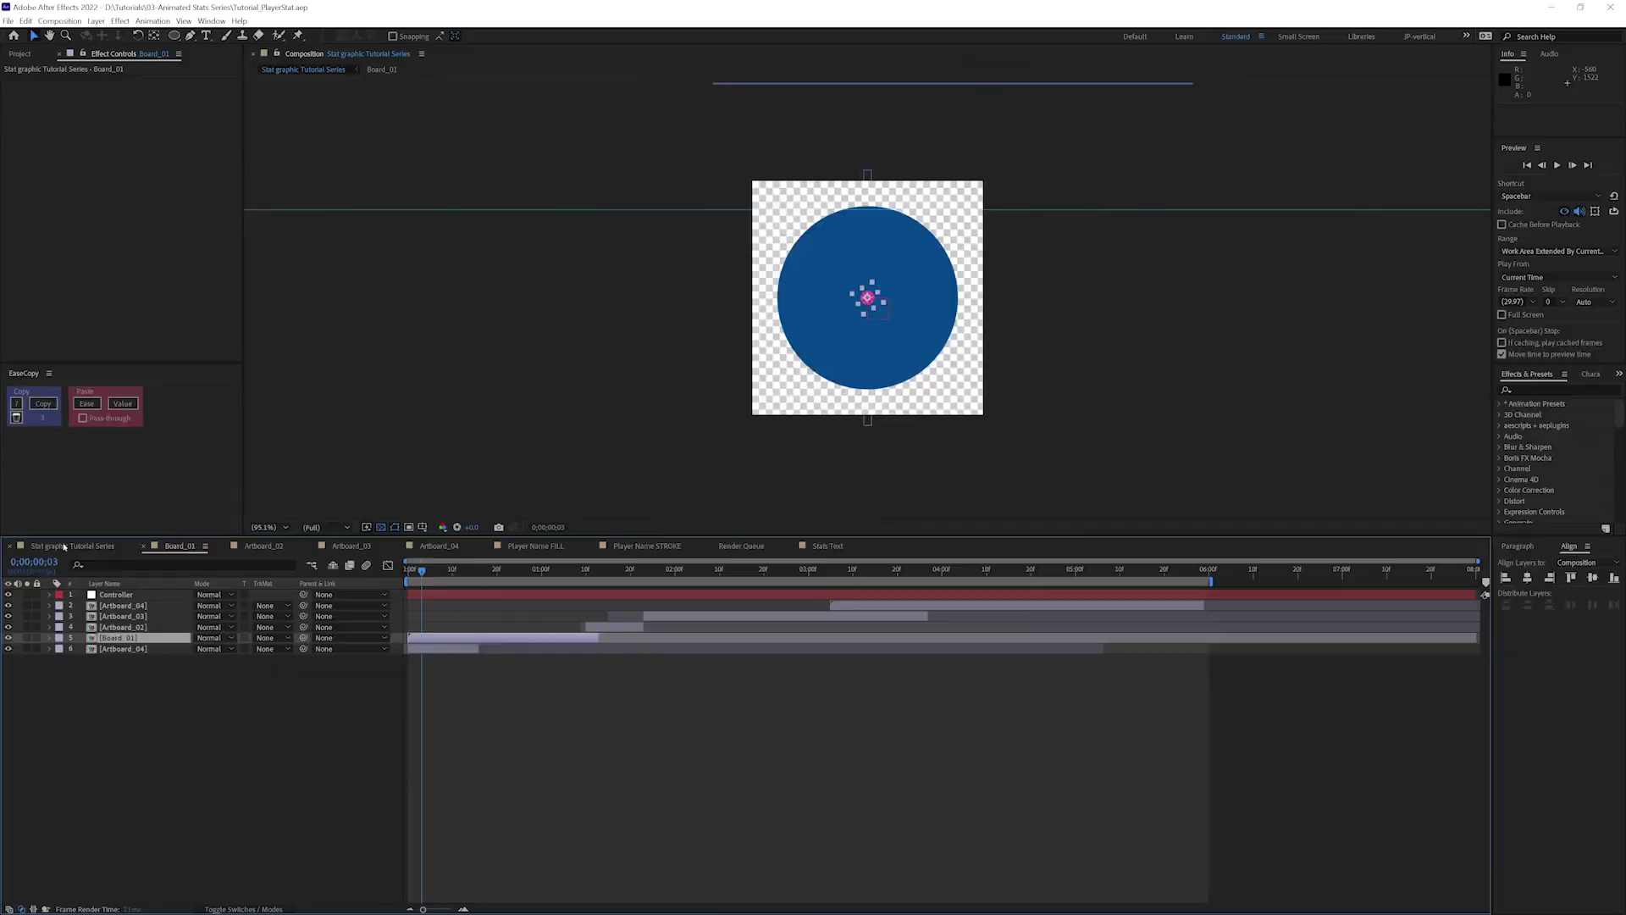
click(64, 547)
click(410, 579)
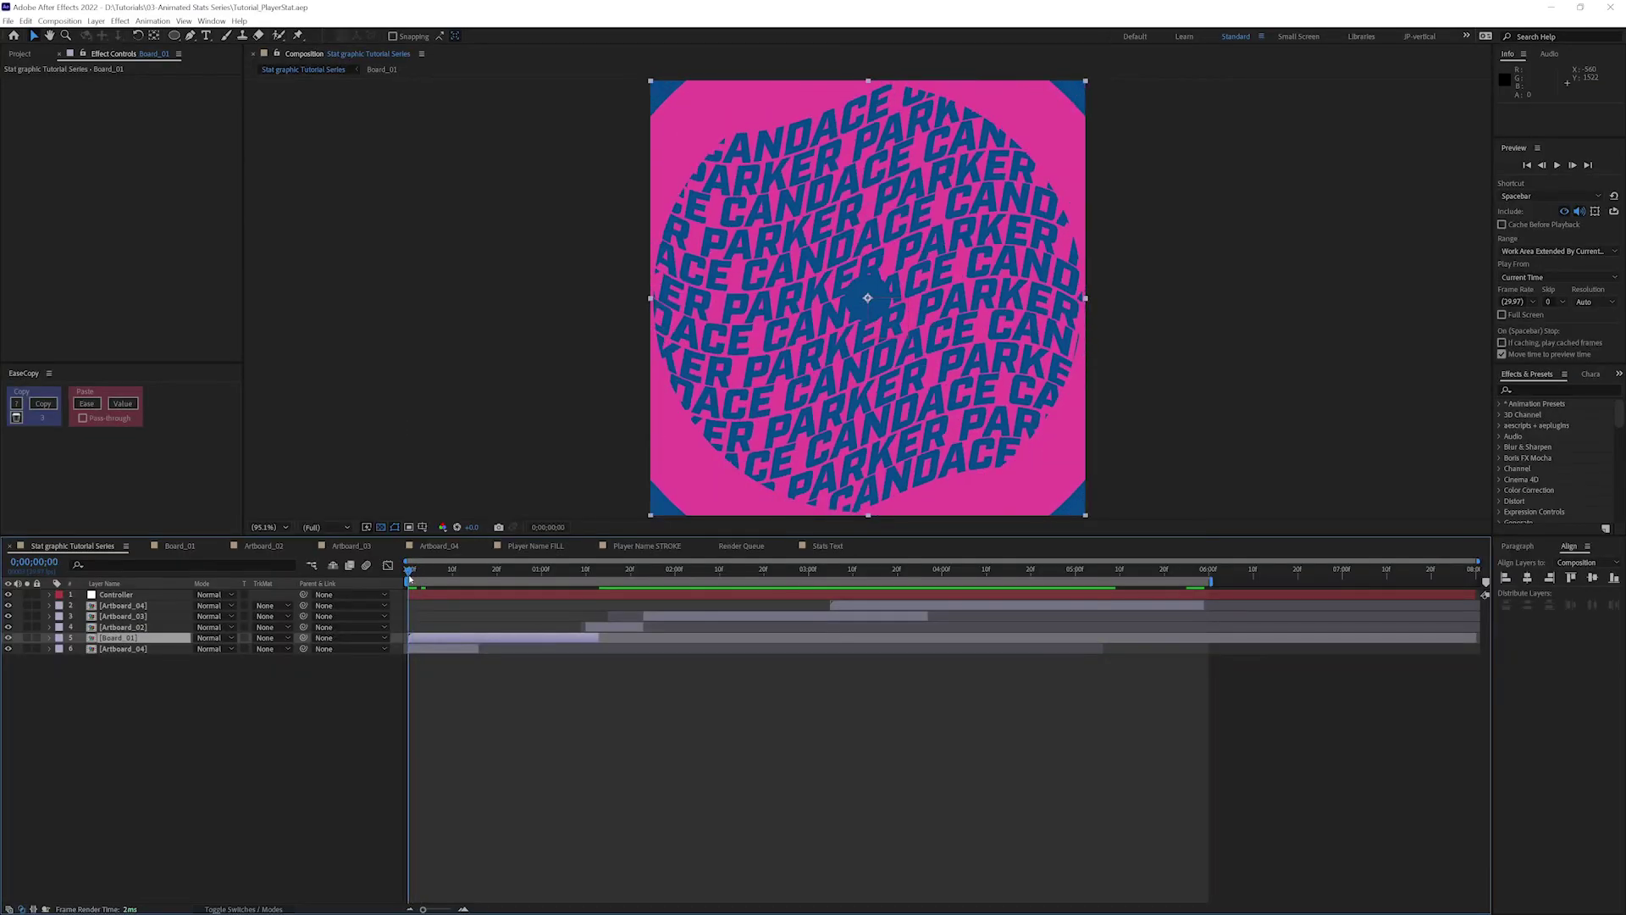
drag(405, 579, 413, 578)
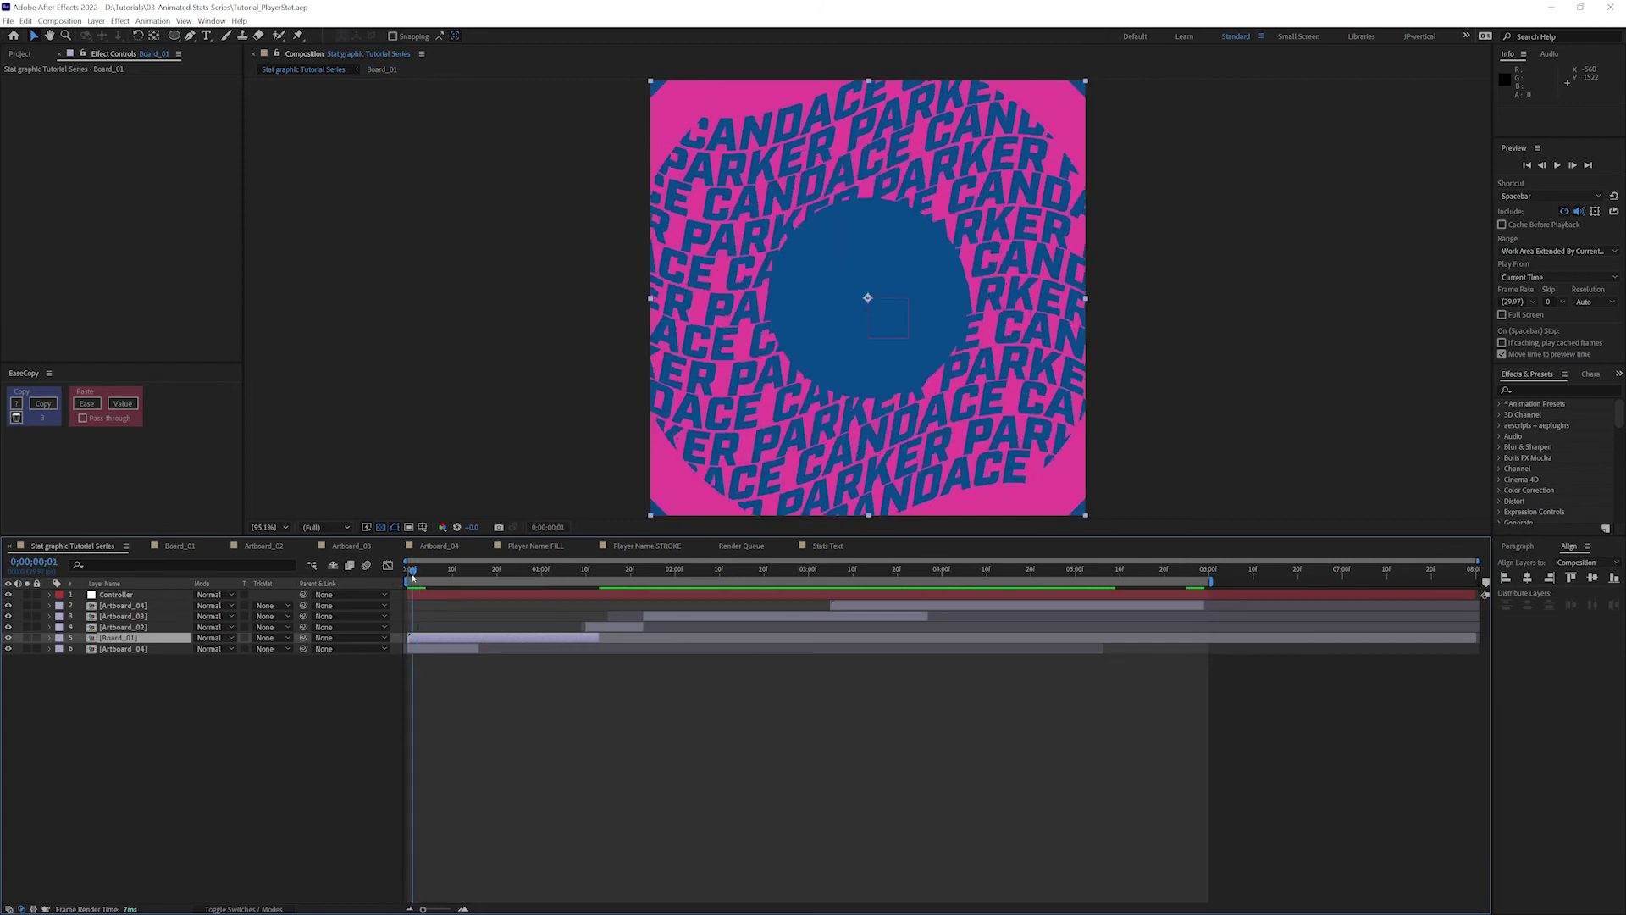
click(27, 638)
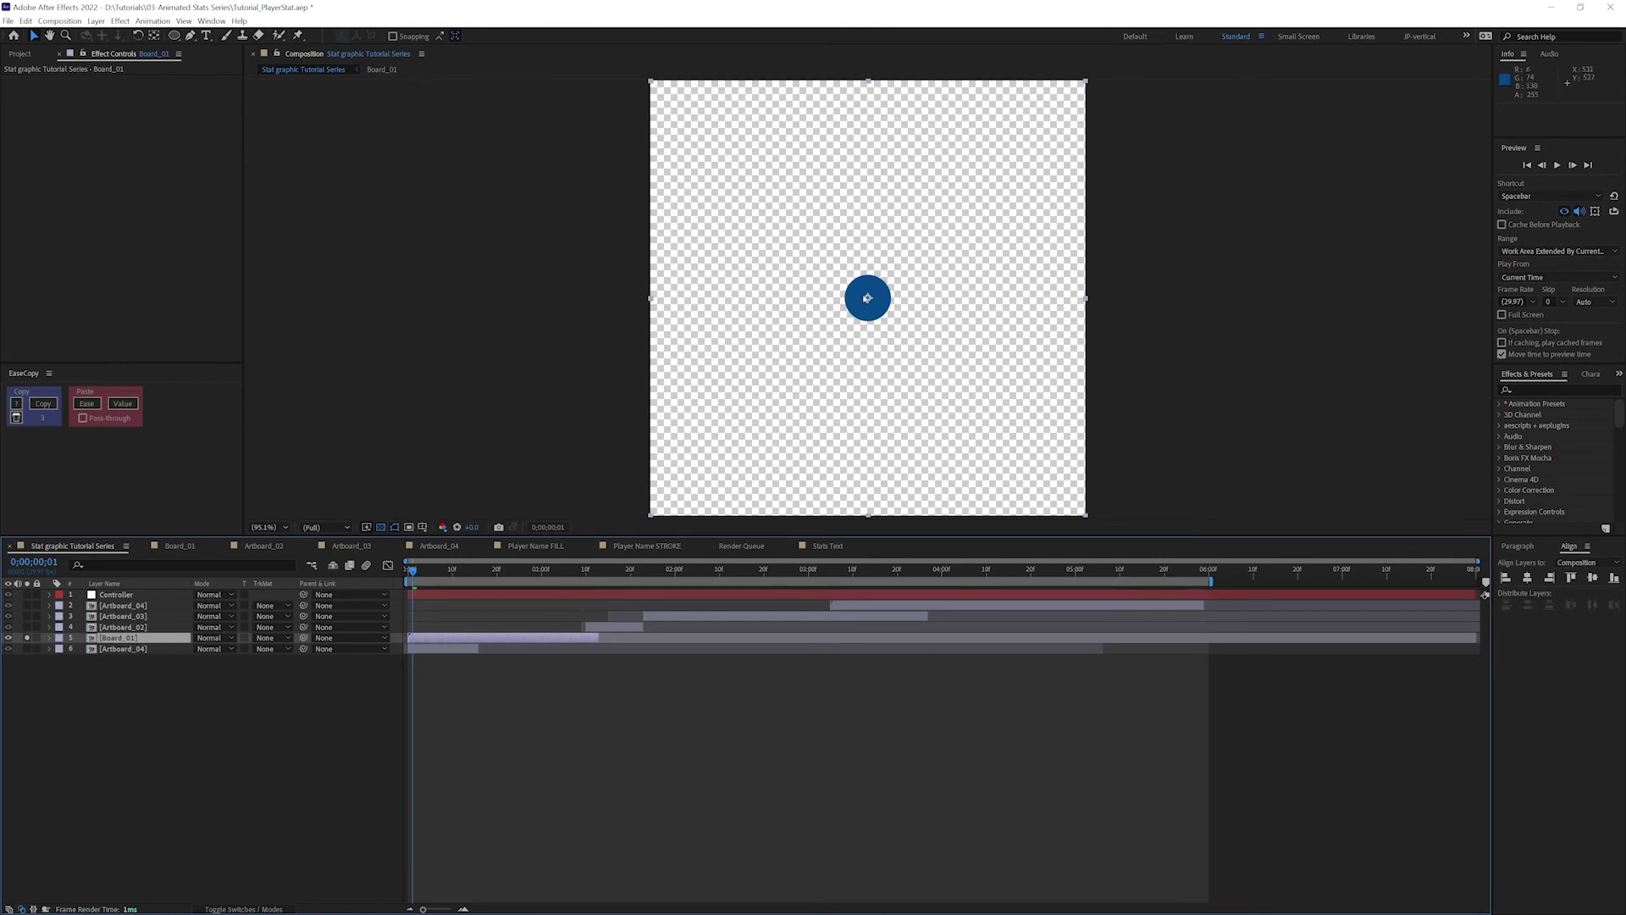
click(27, 649)
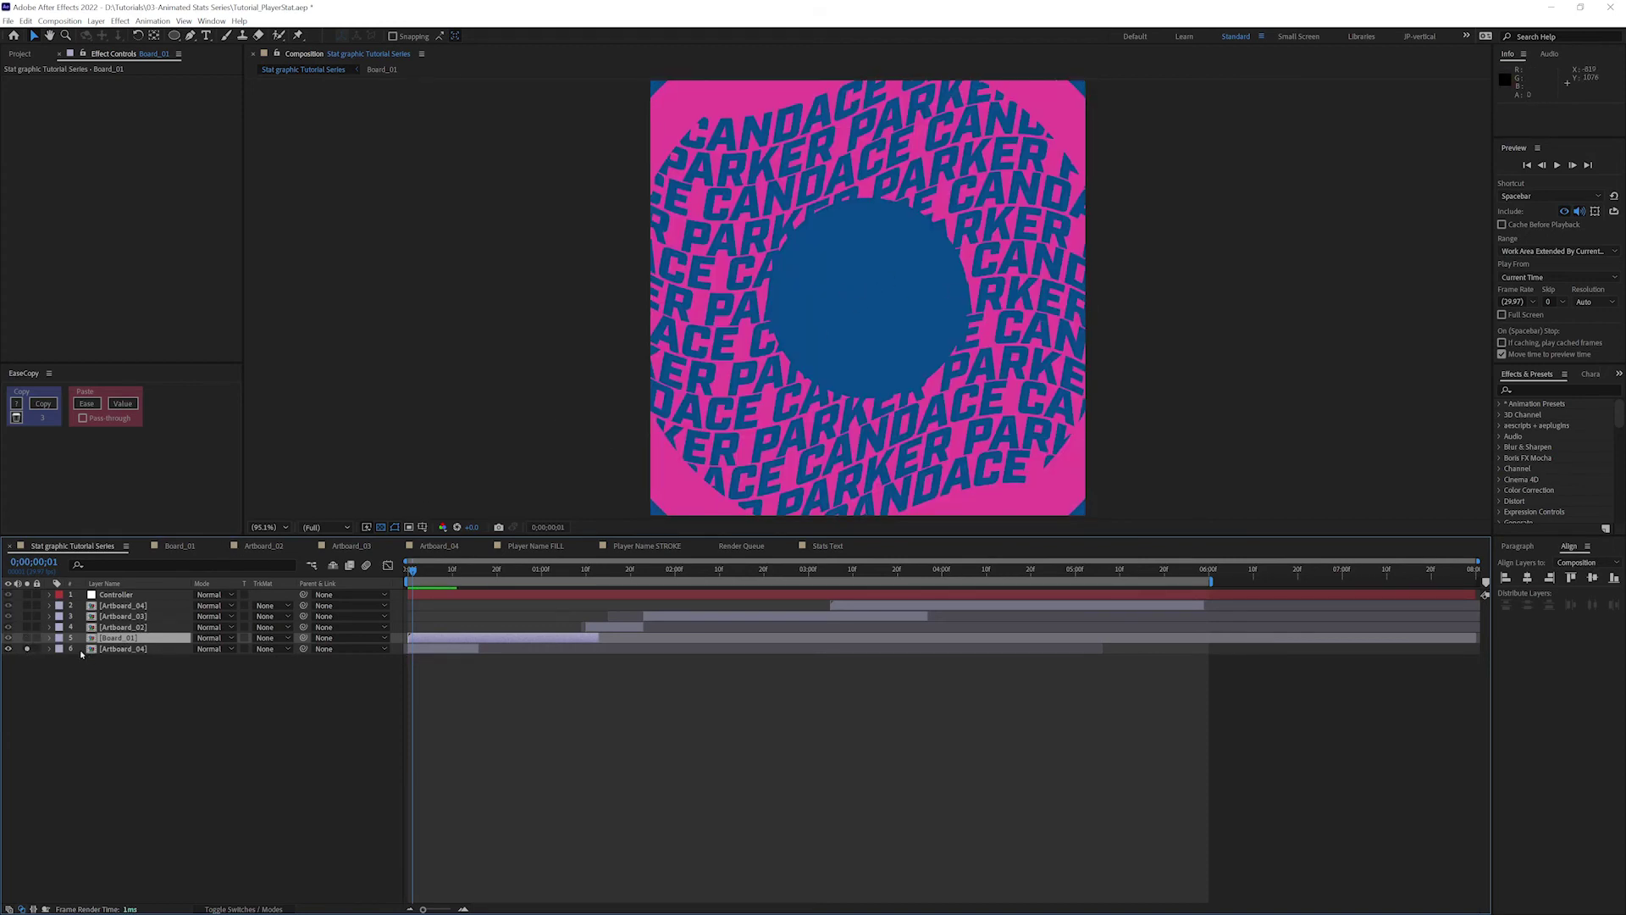
alt+click(27, 638)
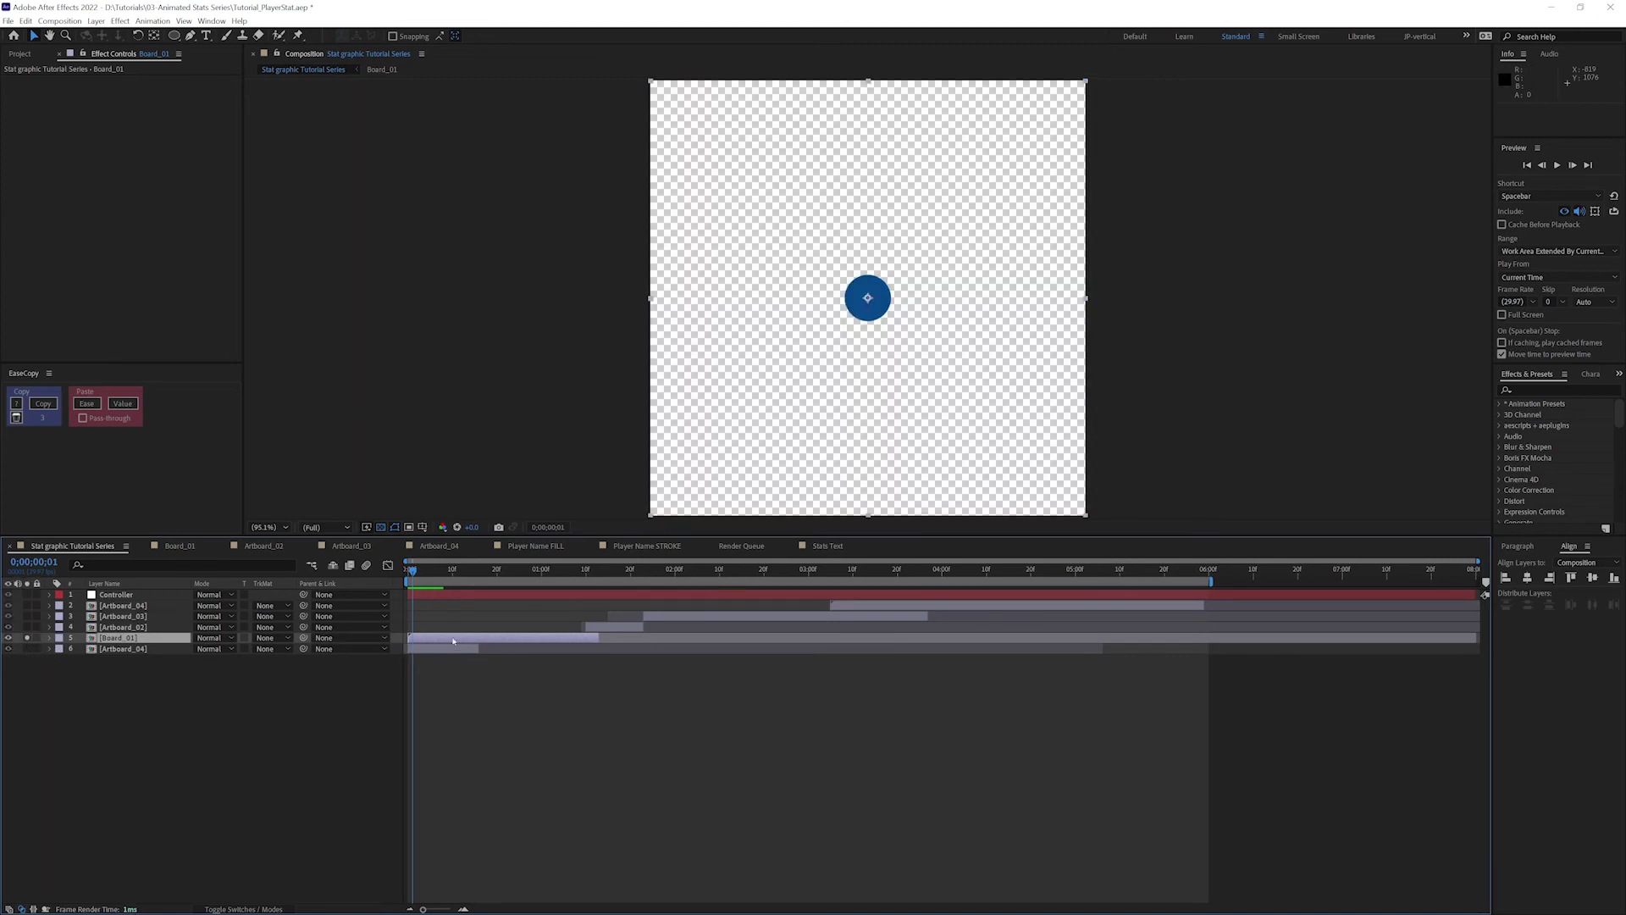
Nudge Board_01 so it starts one frame earlier in the main comp.
click(453, 642)
key(alt+Page_Up)
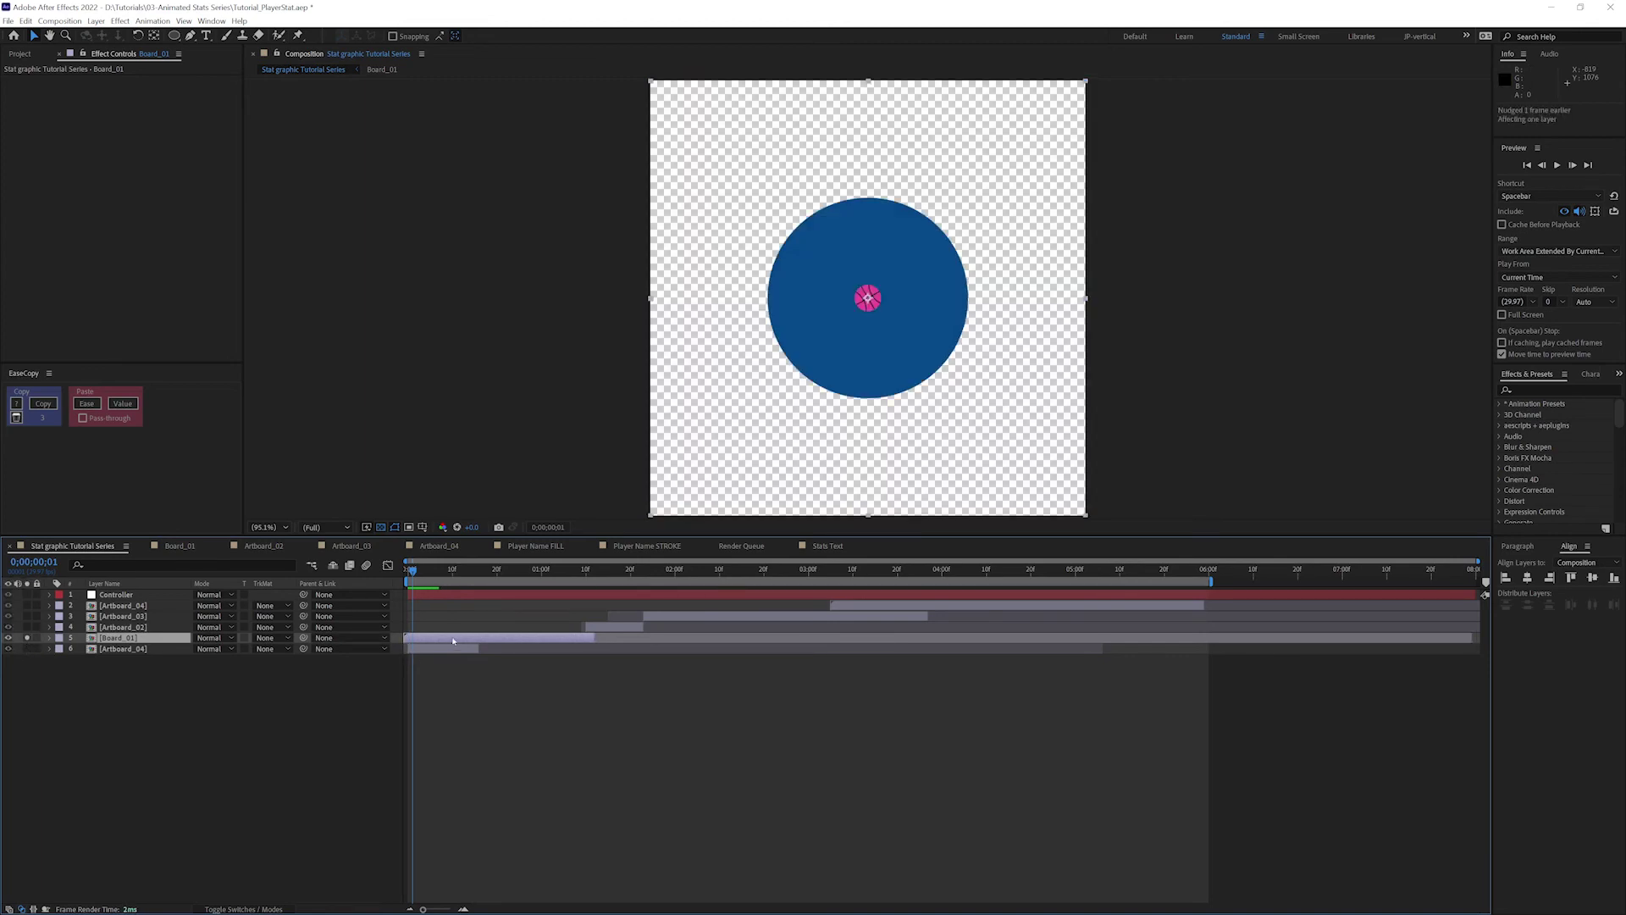
key(alt+Page_Up)
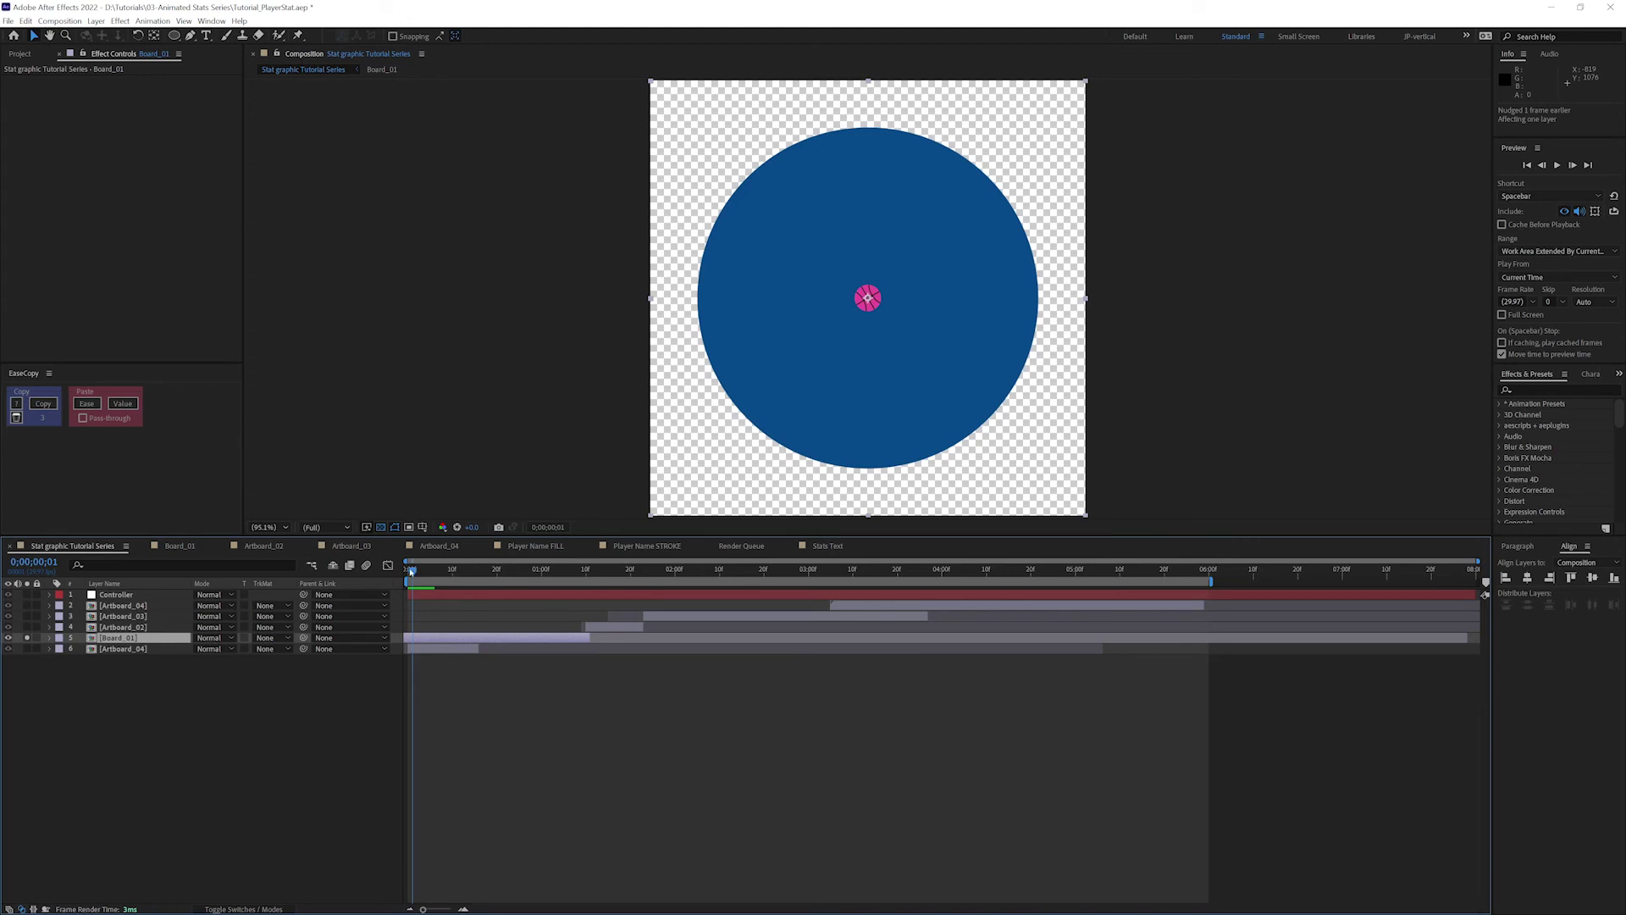
drag(412, 570, 409, 572)
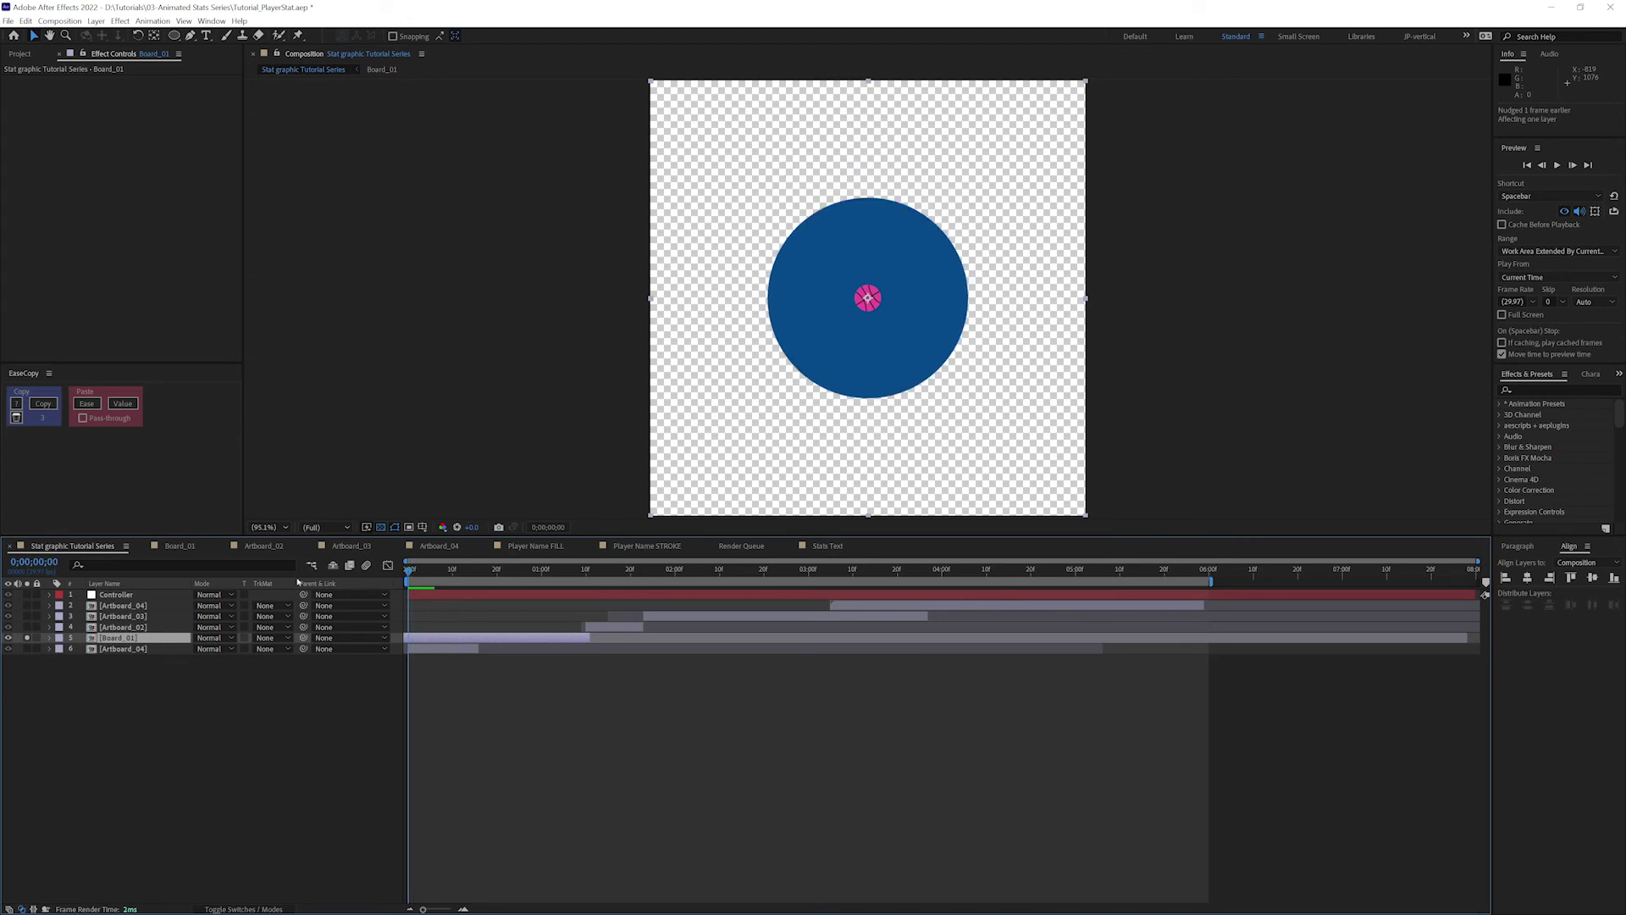
click(28, 649)
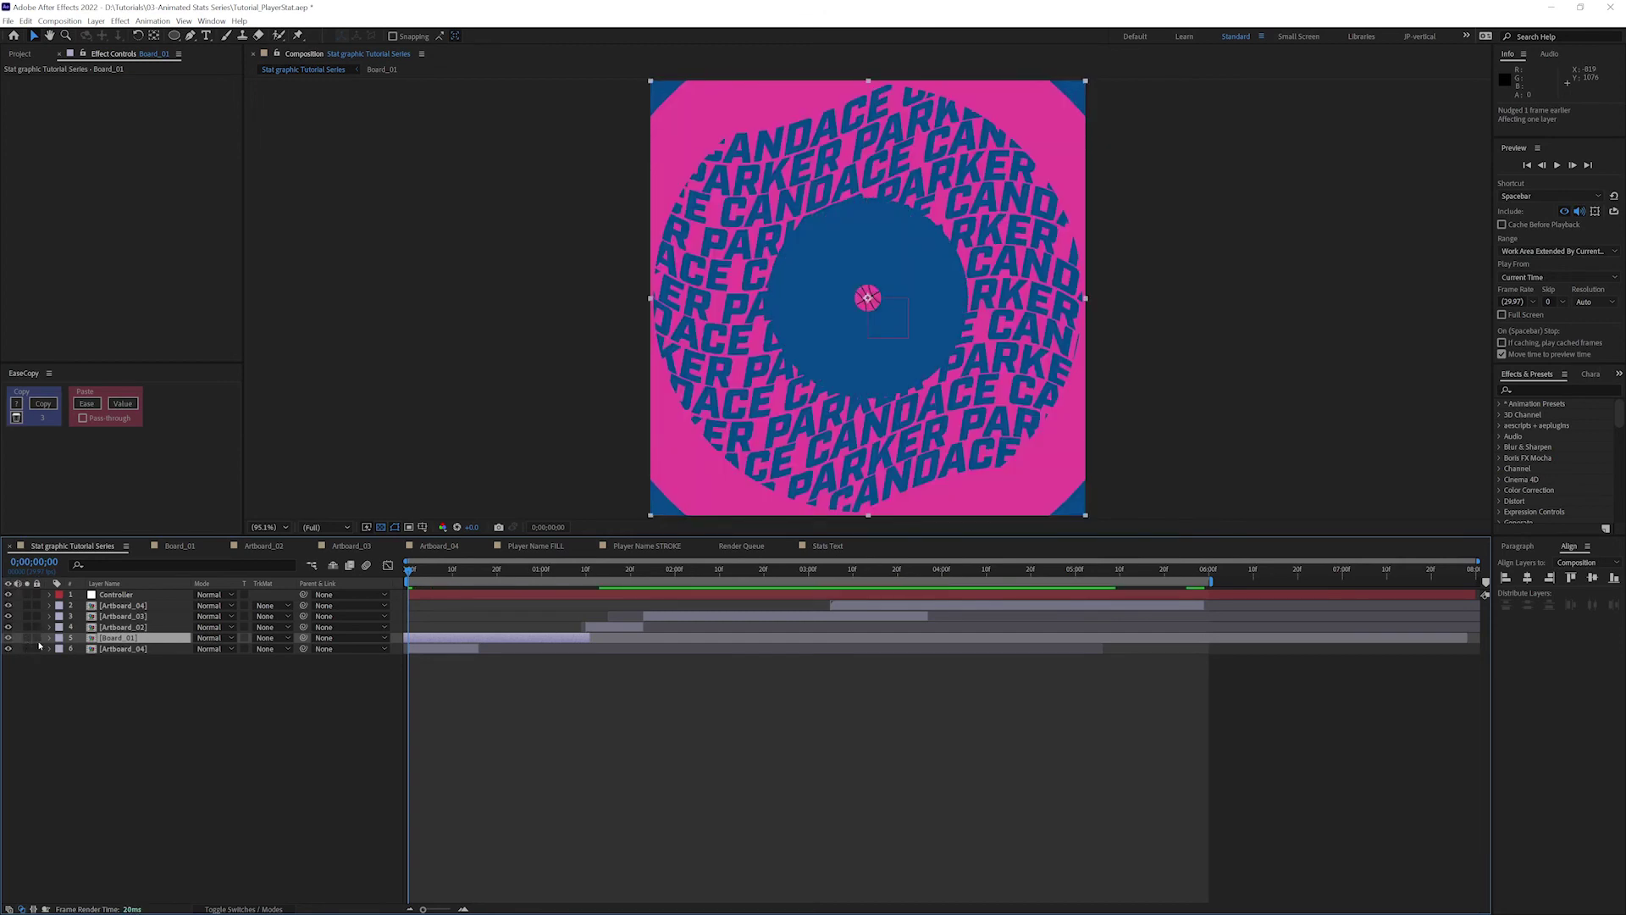
key(alt+Page_Down)
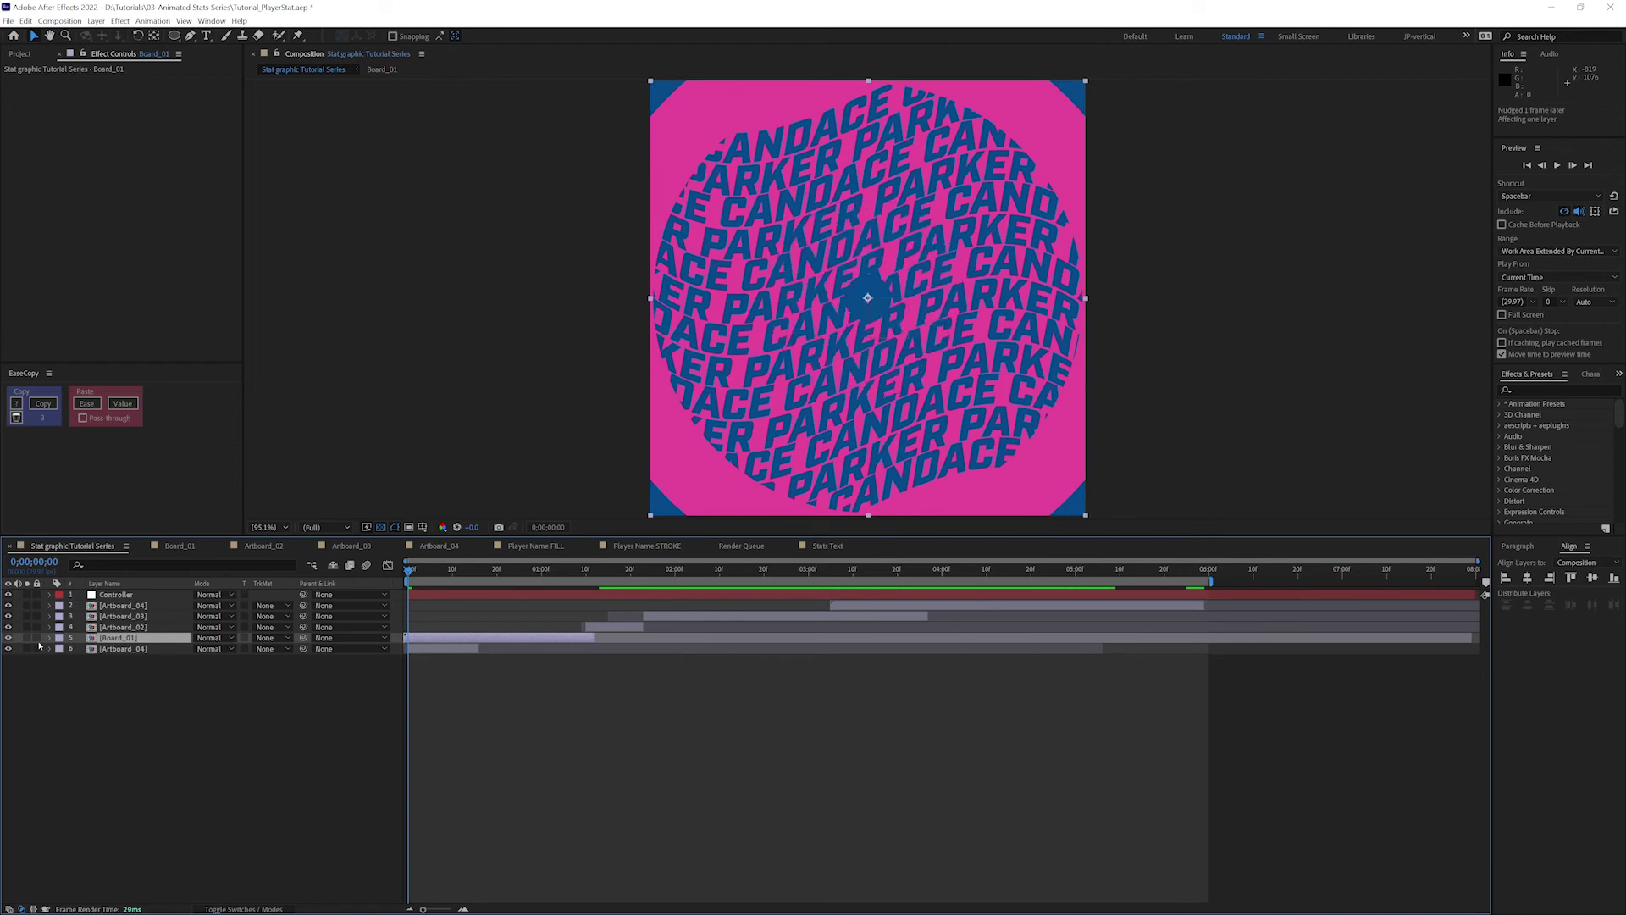
key(ctrl+shift+a)
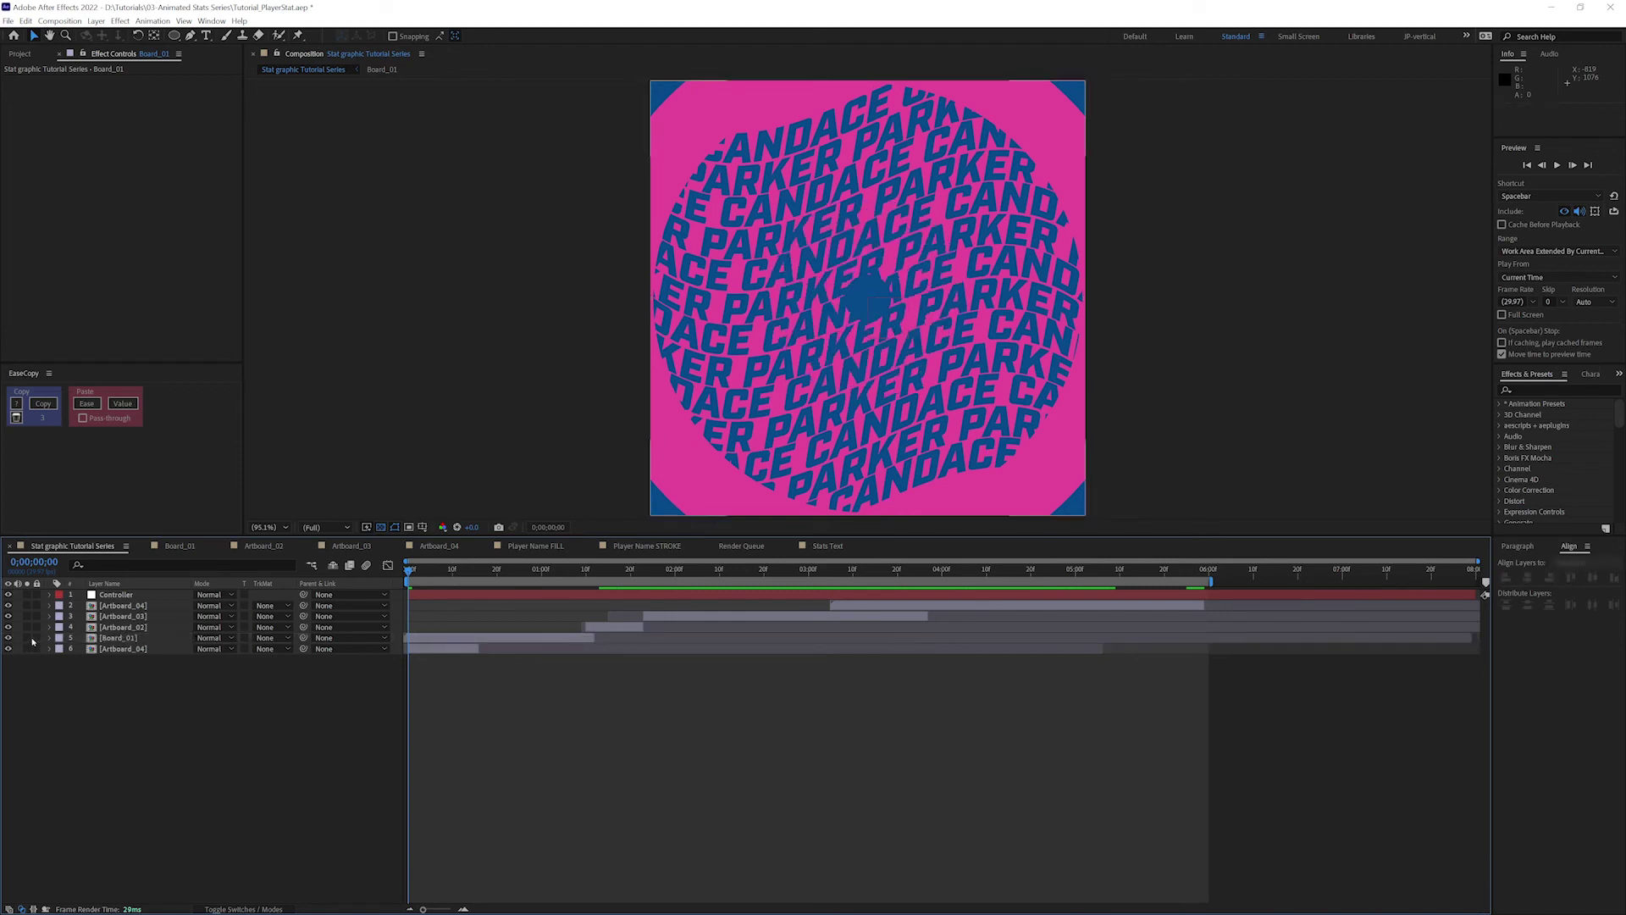
Toggle solos to compare the two circles, then unsolo all layers and open Artboard_04.
click(27, 639)
click(27, 640)
click(27, 640)
click(27, 640)
click(28, 649)
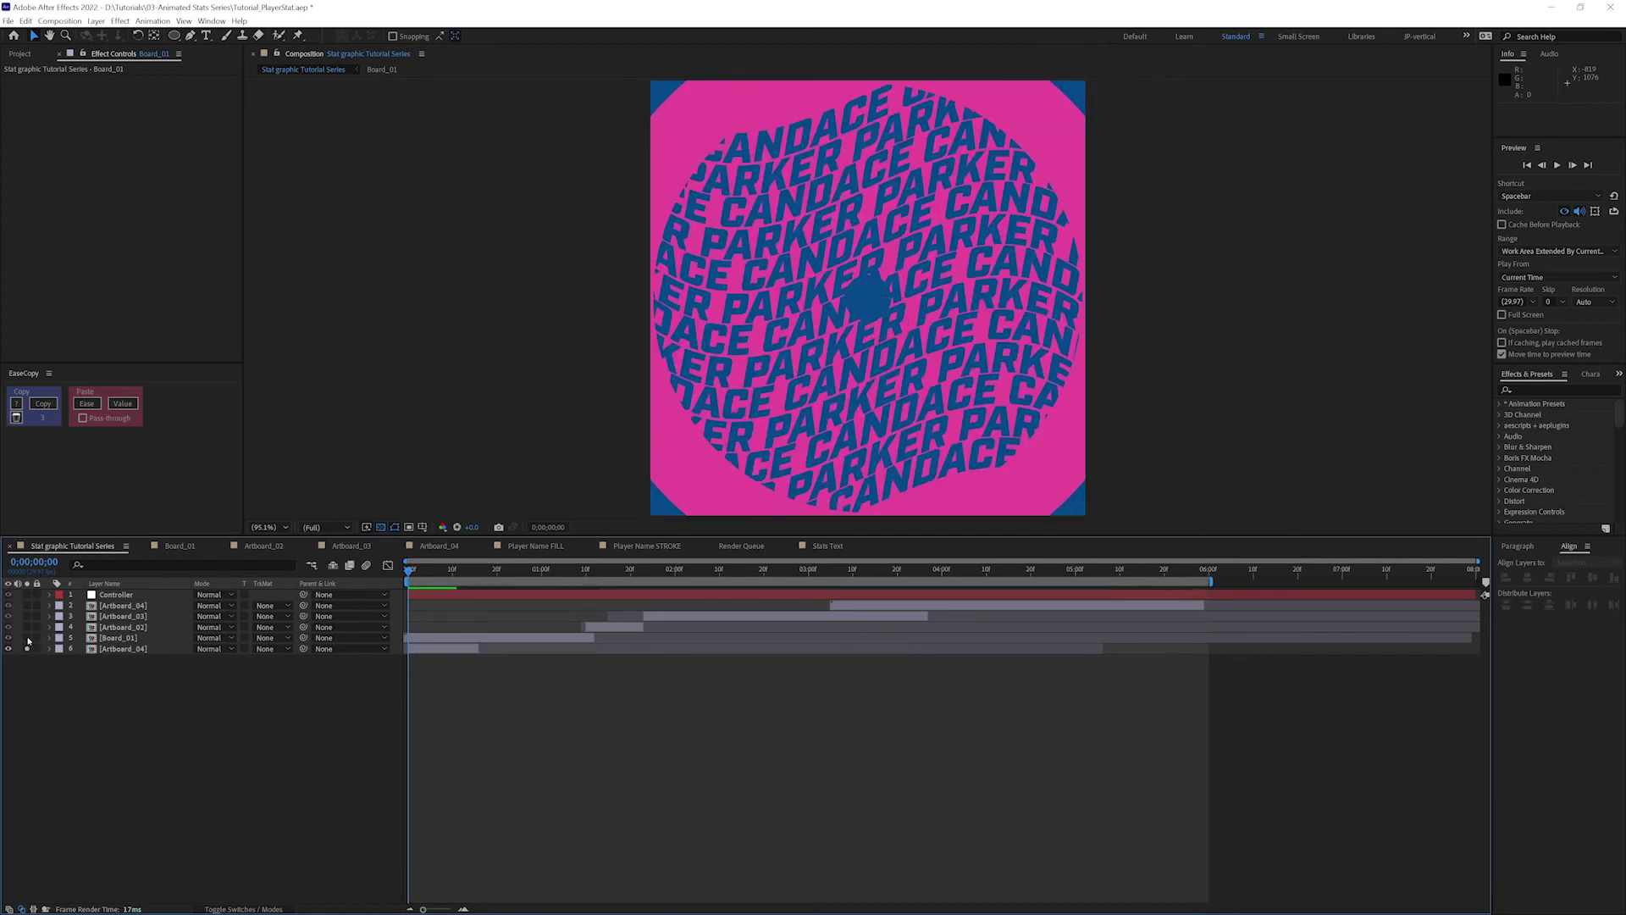
click(28, 640)
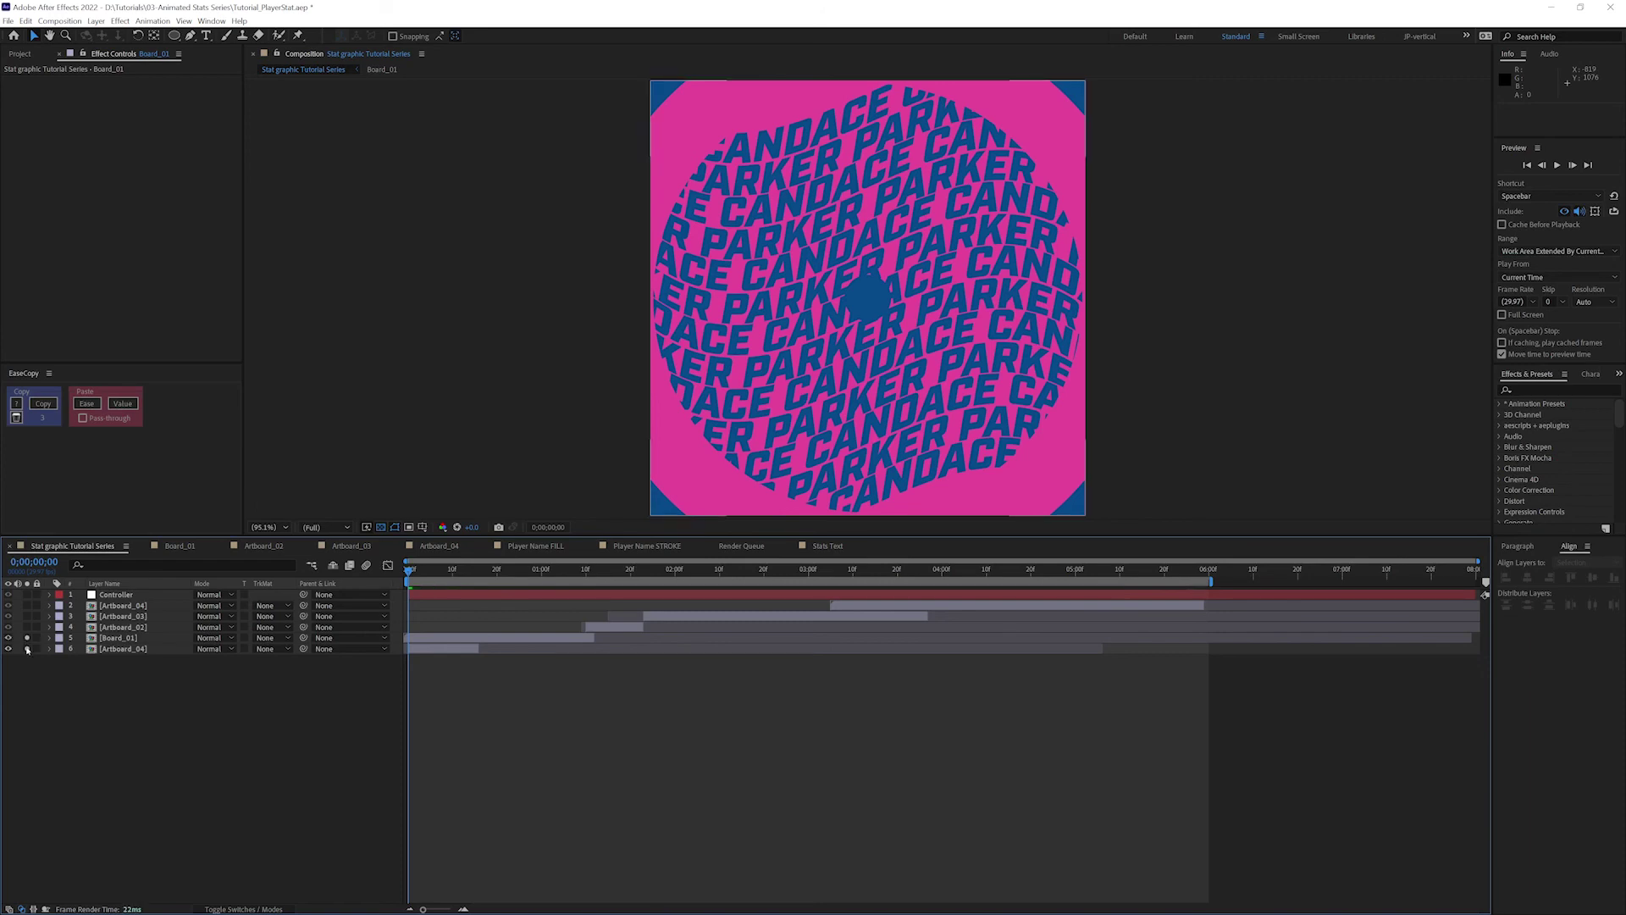
click(27, 649)
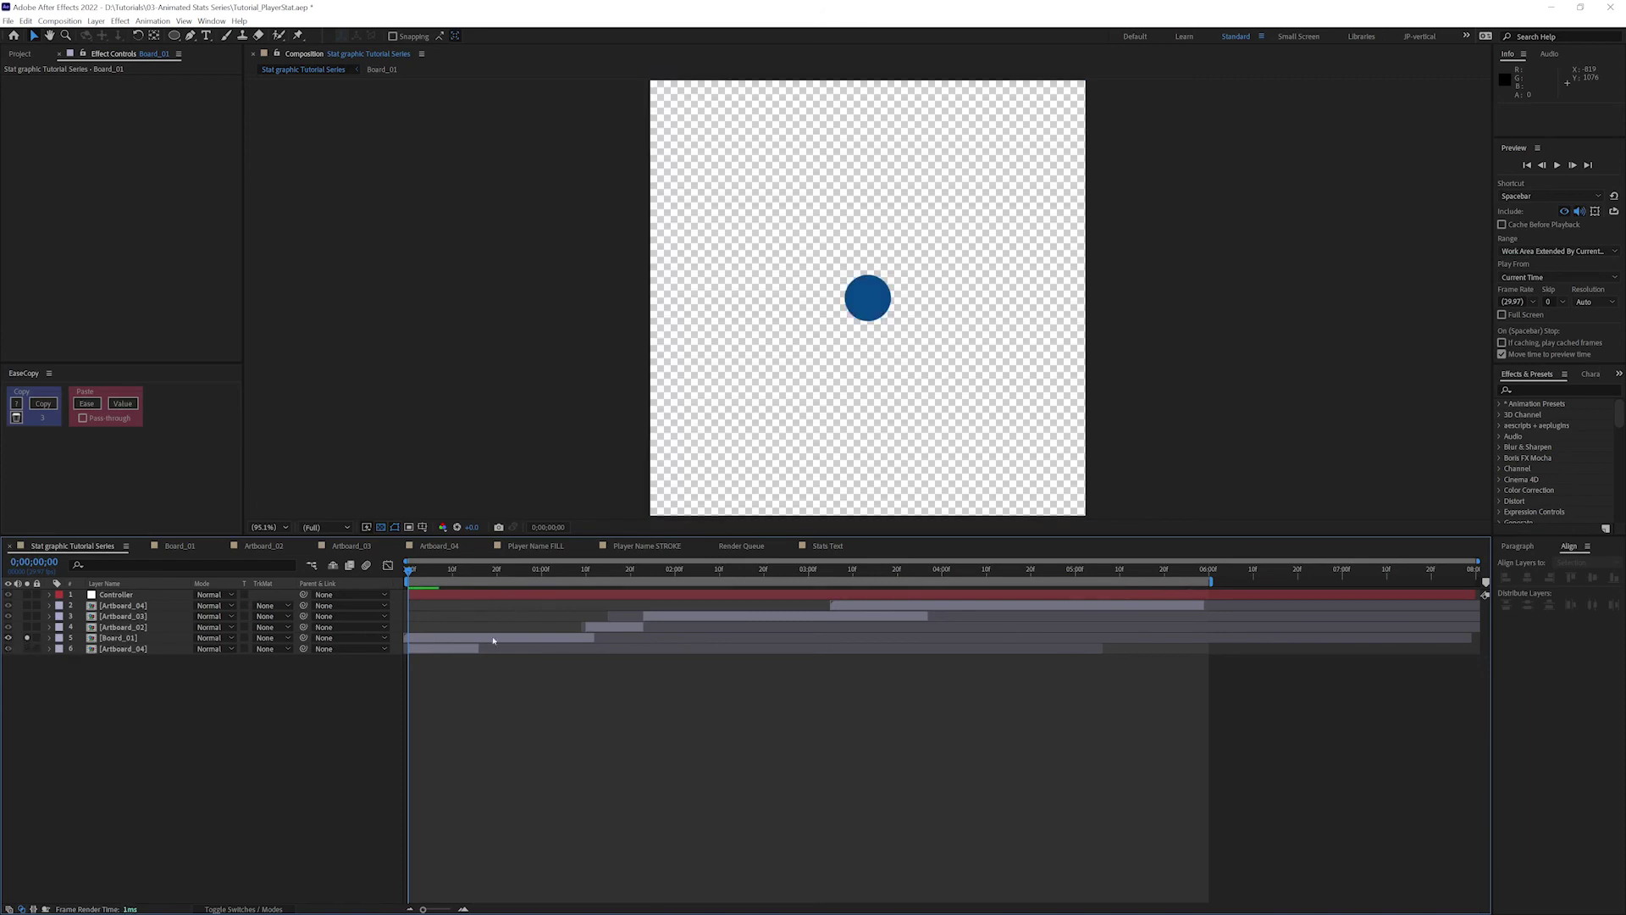
click(27, 638)
double_click(121, 649)
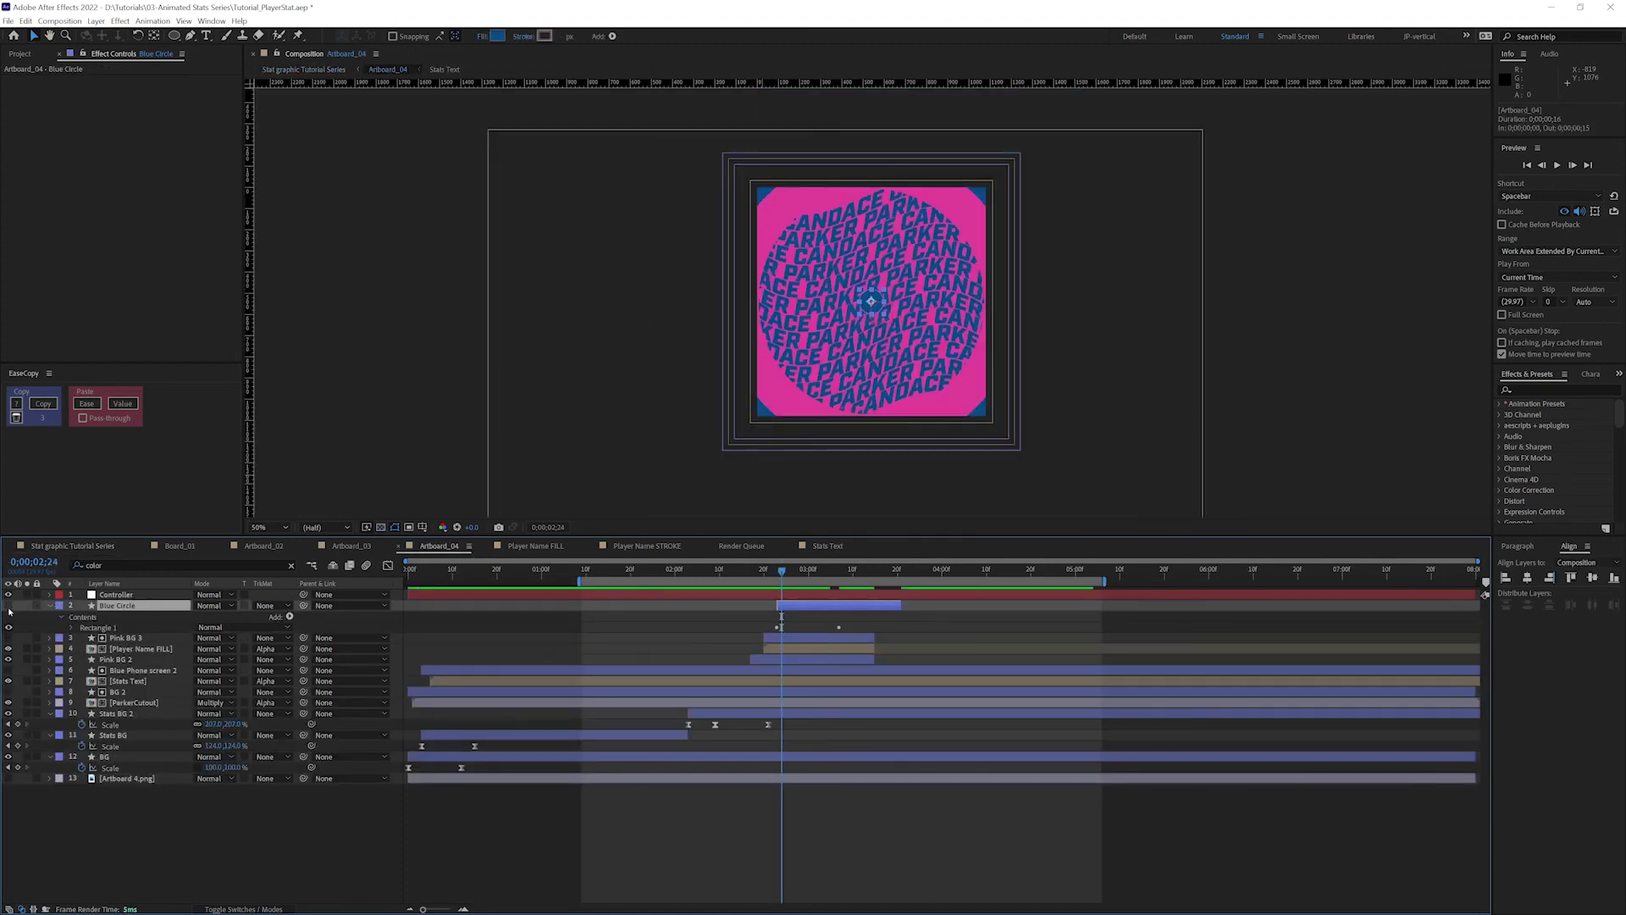
mouse_move(72, 546)
mouse_down()
mouse_move(703, 407)
mouse_move(76, 549)
mouse_up()
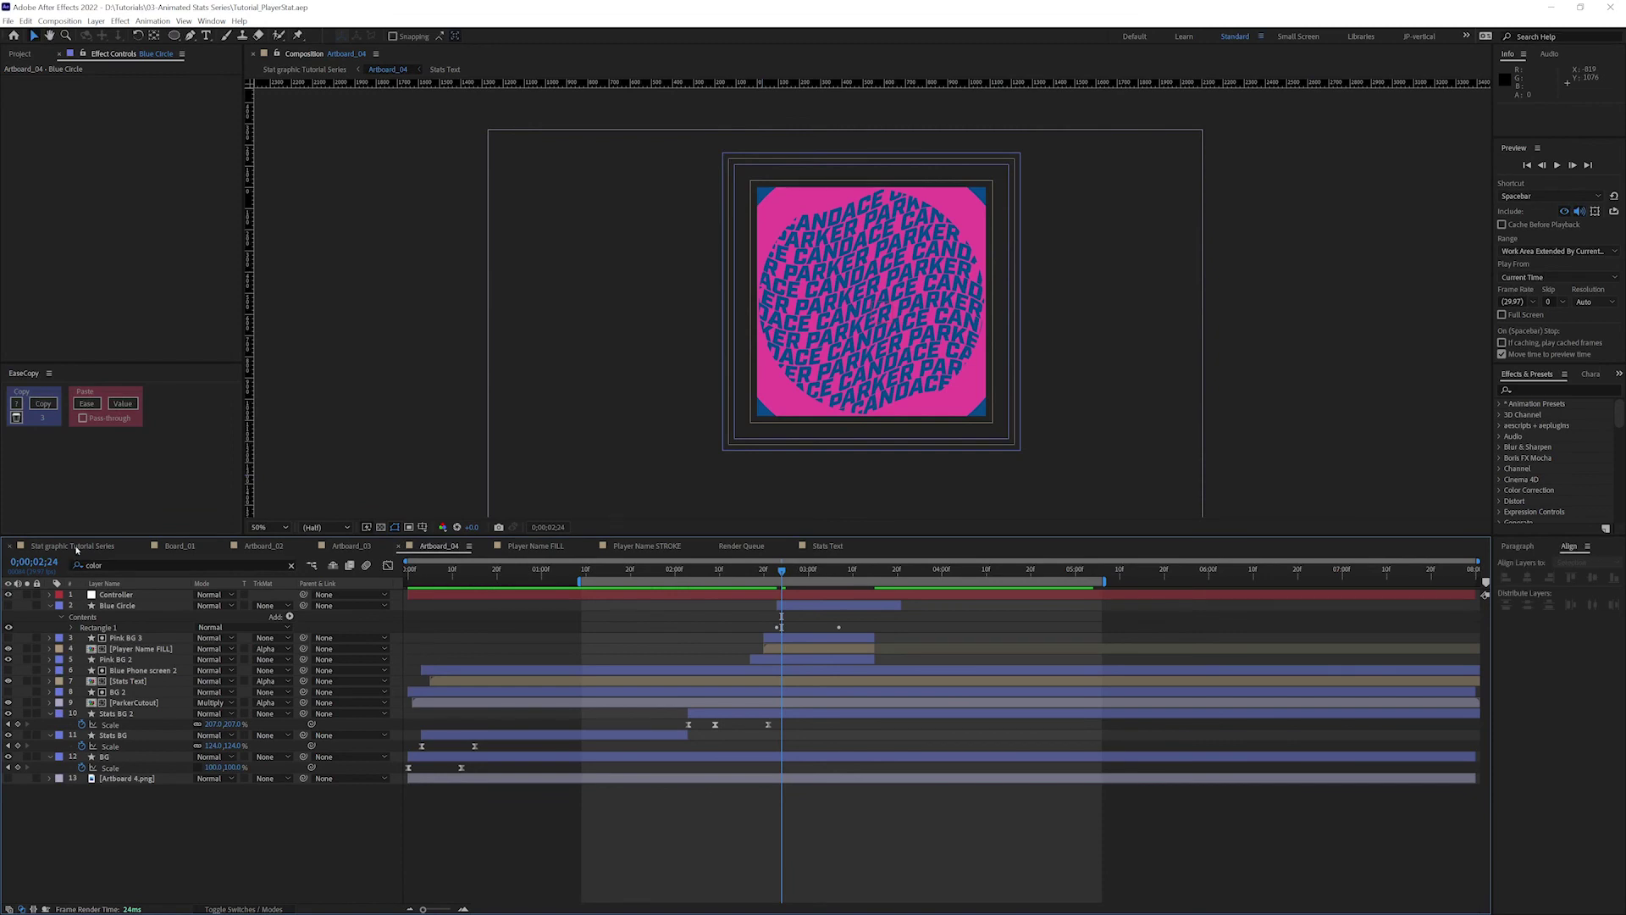
click(73, 547)
click(416, 572)
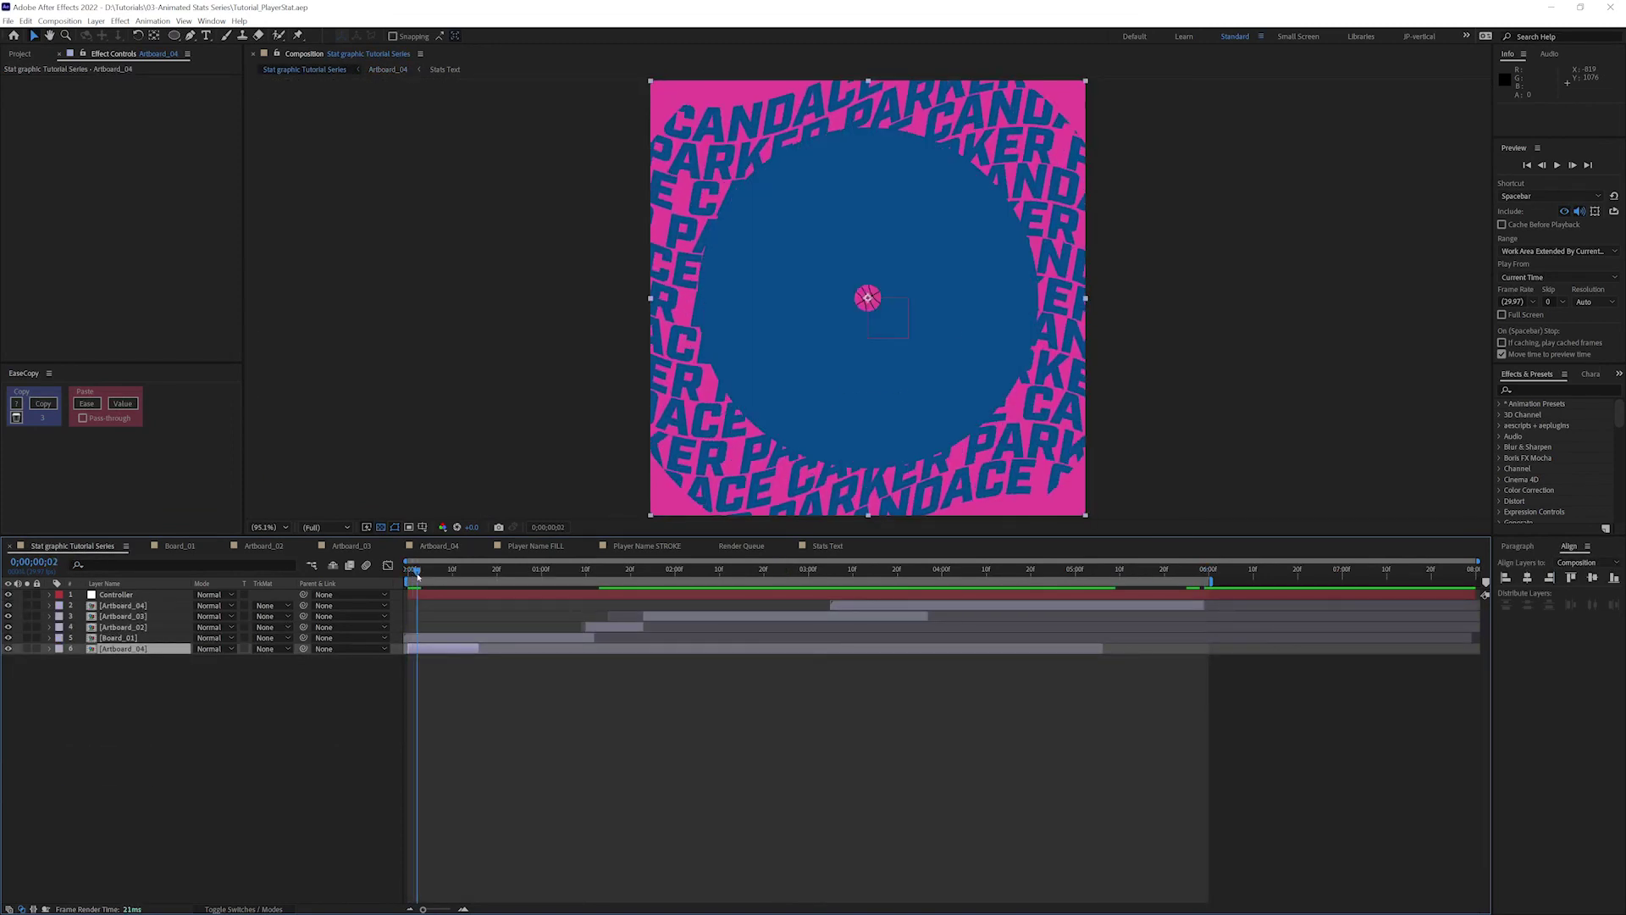
mouse_move(416, 575)
mouse_down()
mouse_move(435, 577)
mouse_move(393, 579)
mouse_move(436, 579)
mouse_move(417, 580)
mouse_up()
double_click(118, 637)
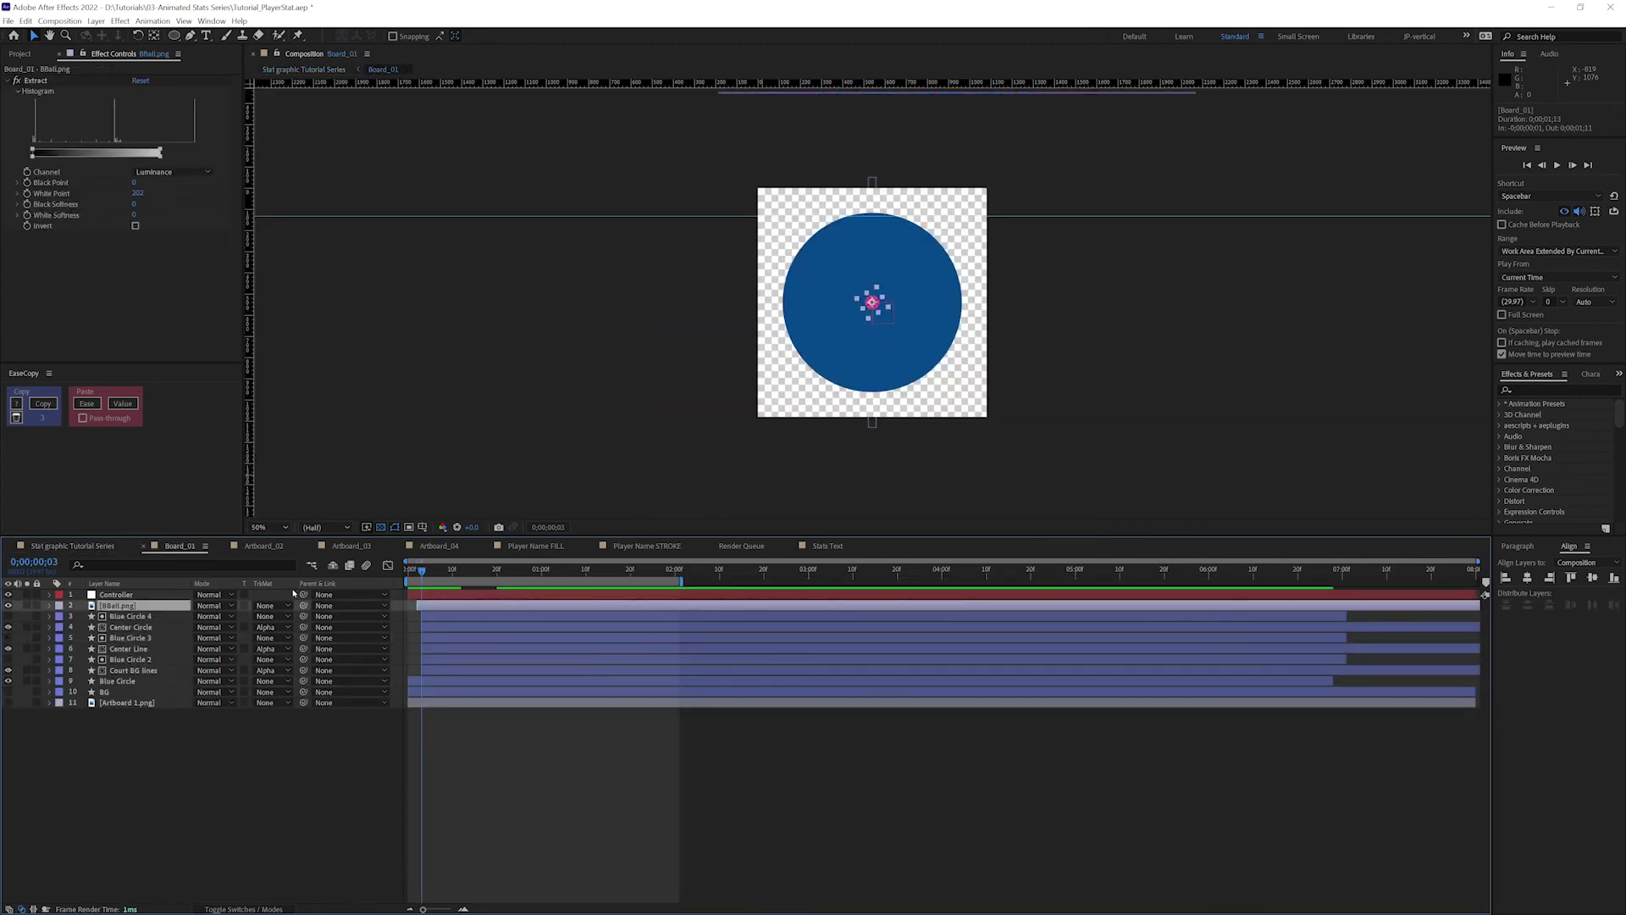
drag(420, 572, 373, 572)
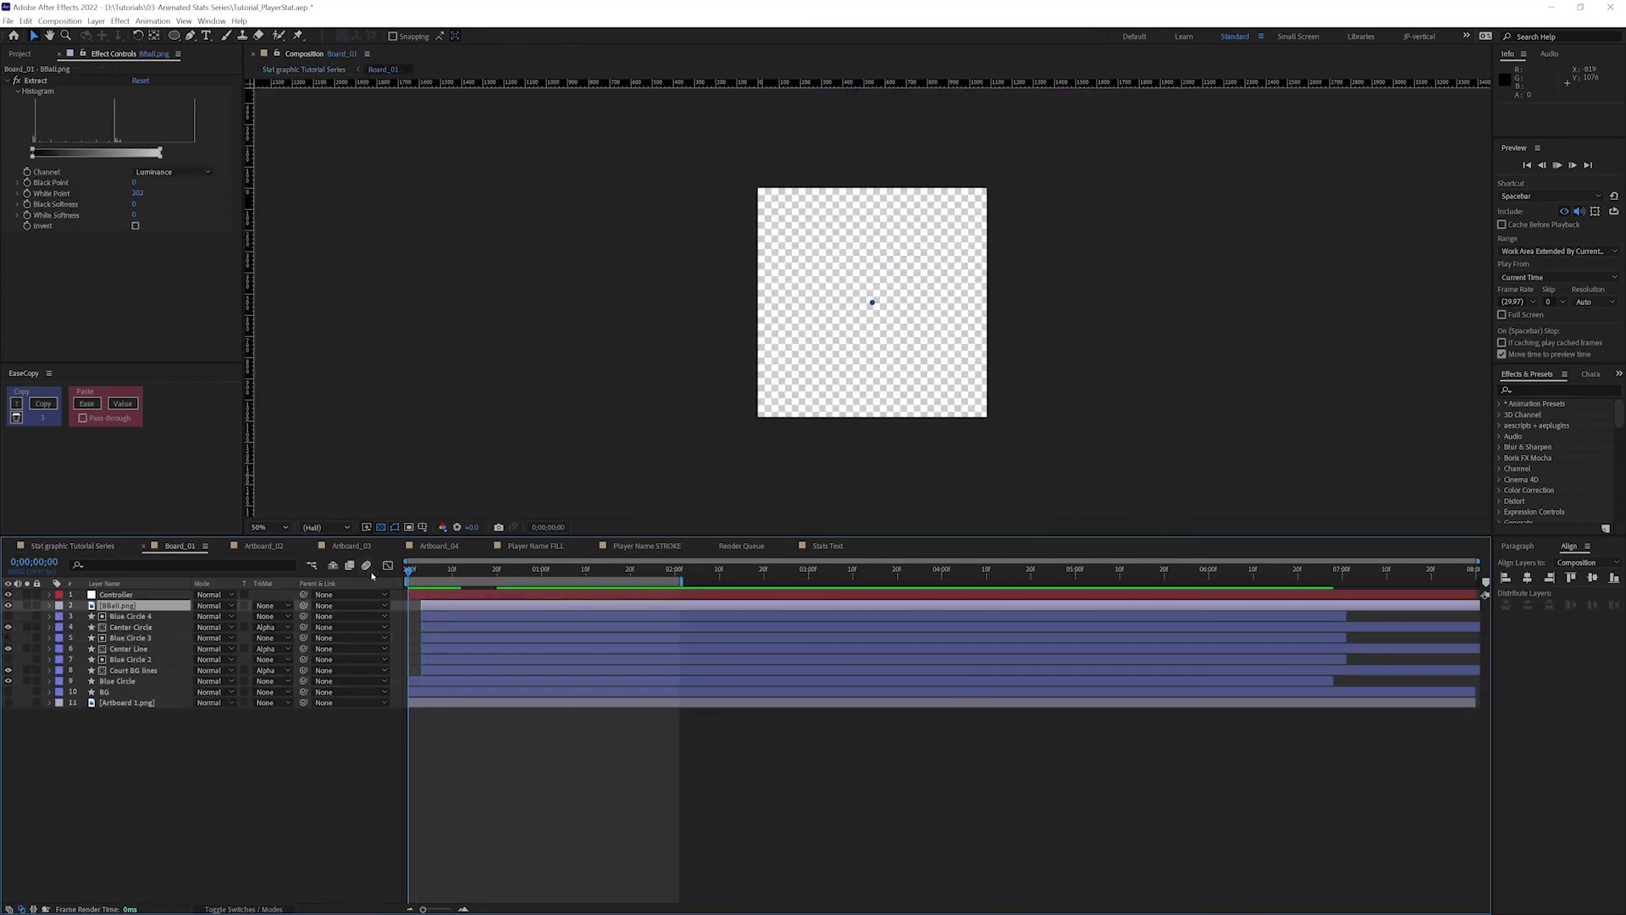
key(space)
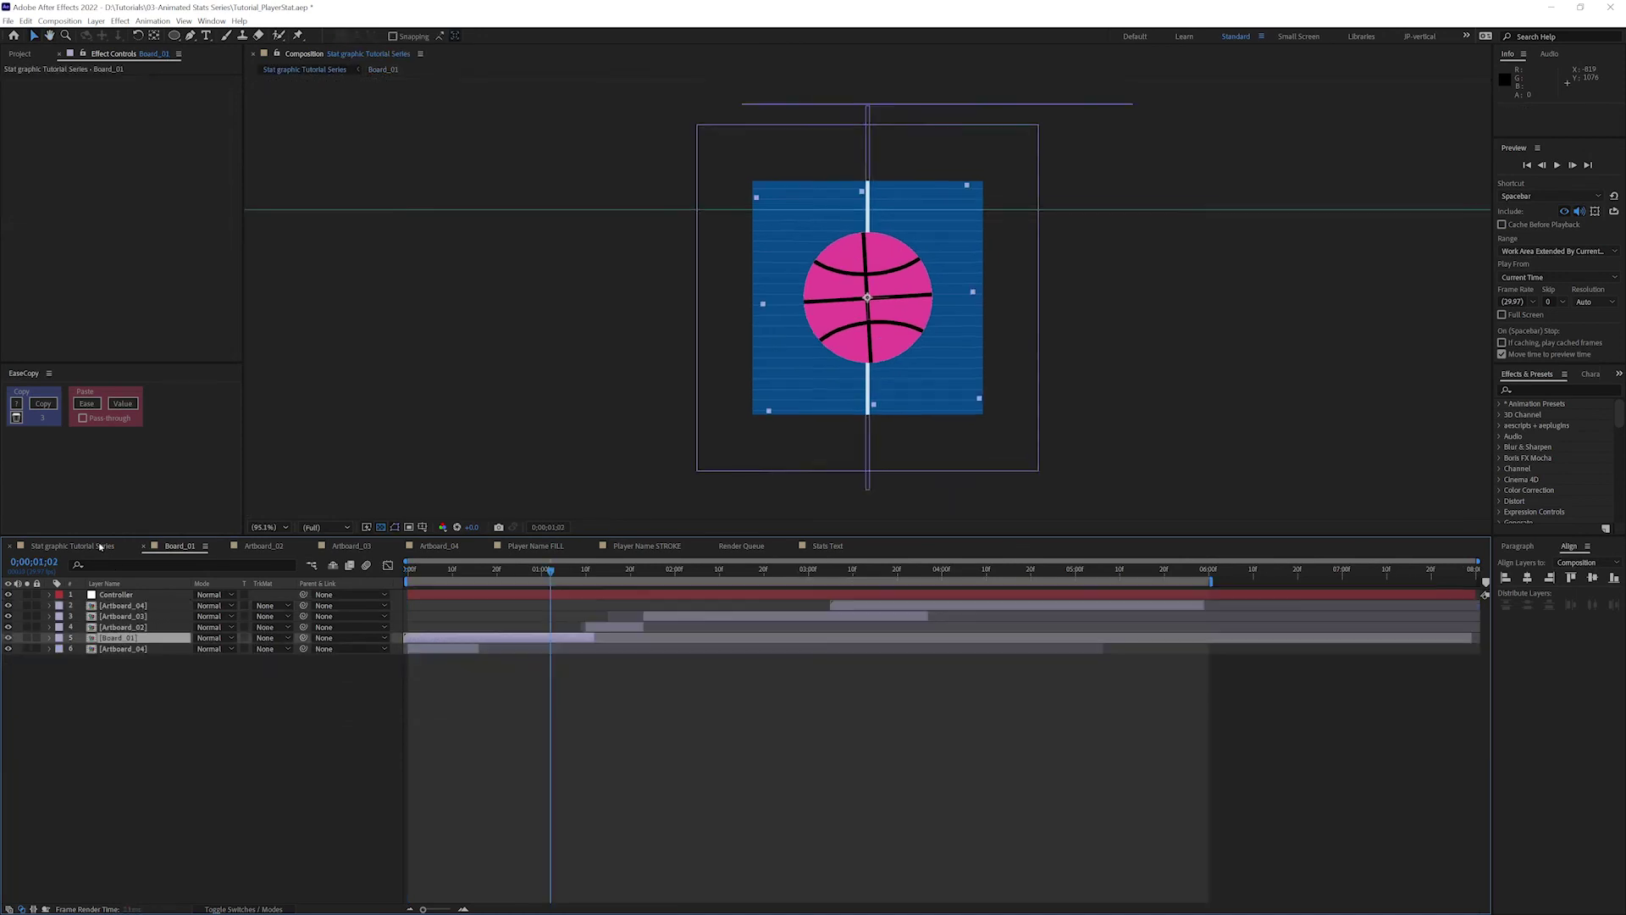
key(shift+Escape)
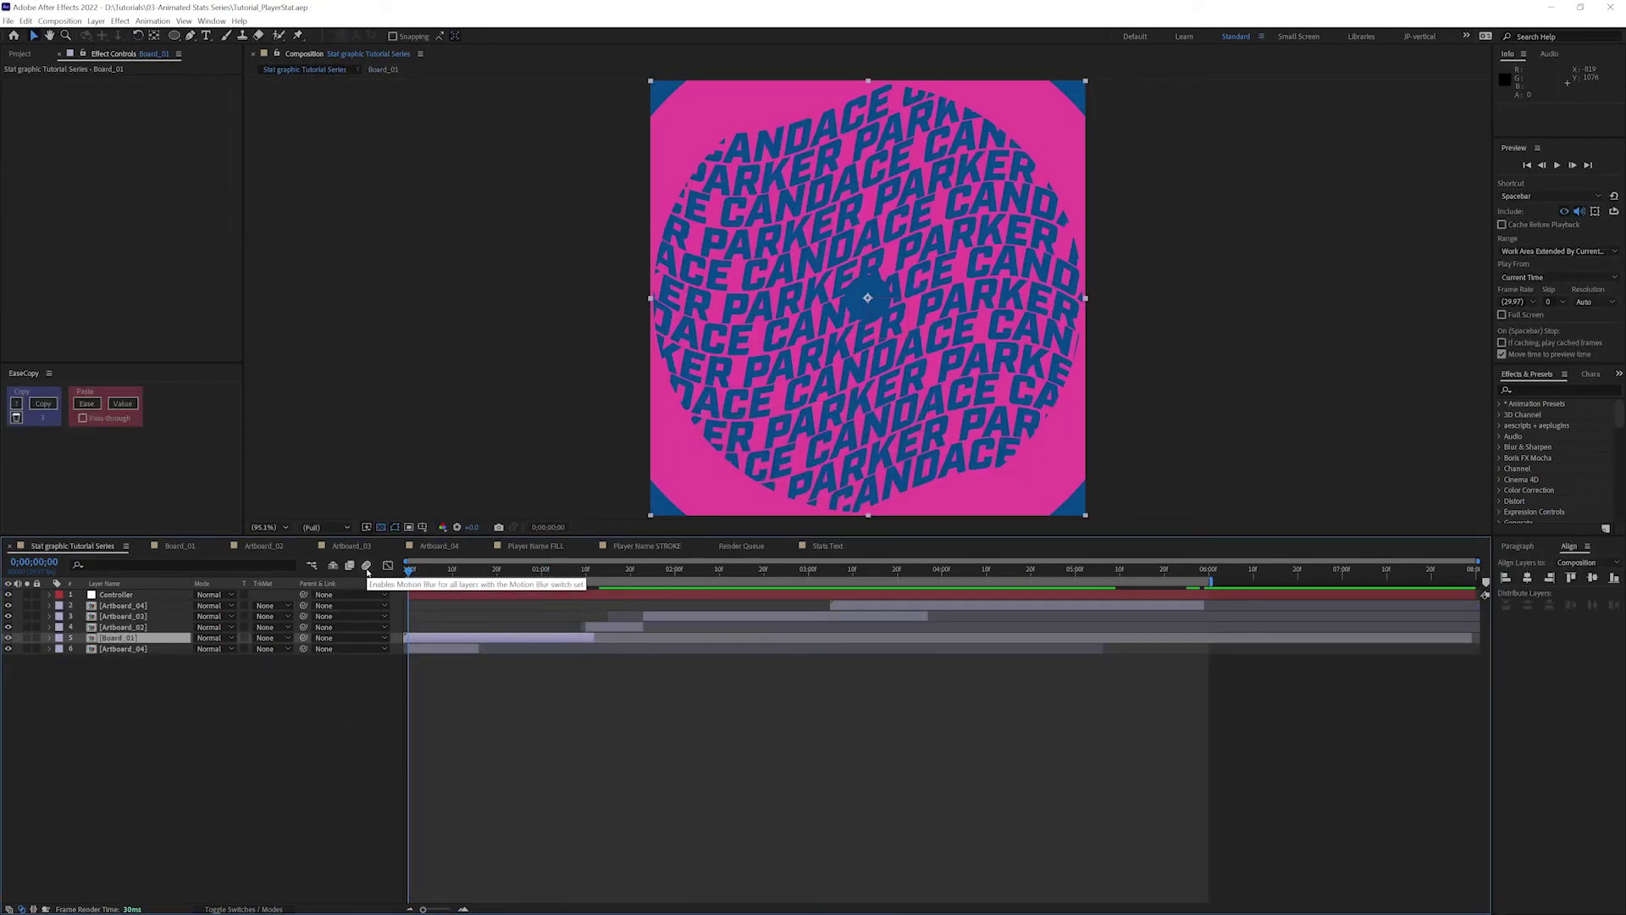
key(space)
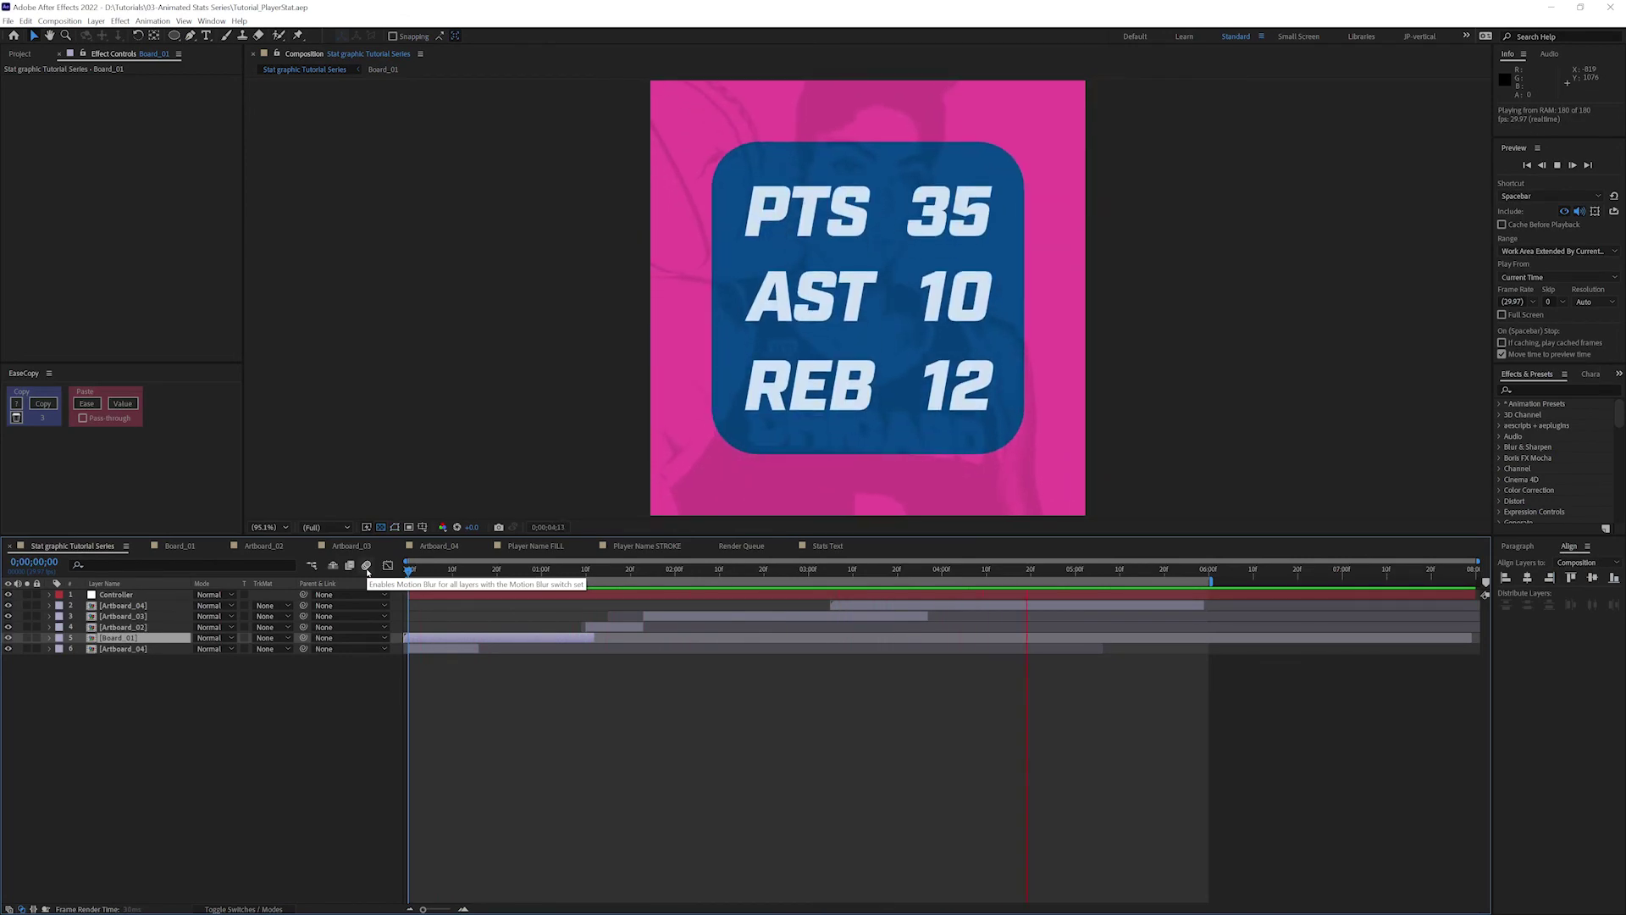
click(1184, 569)
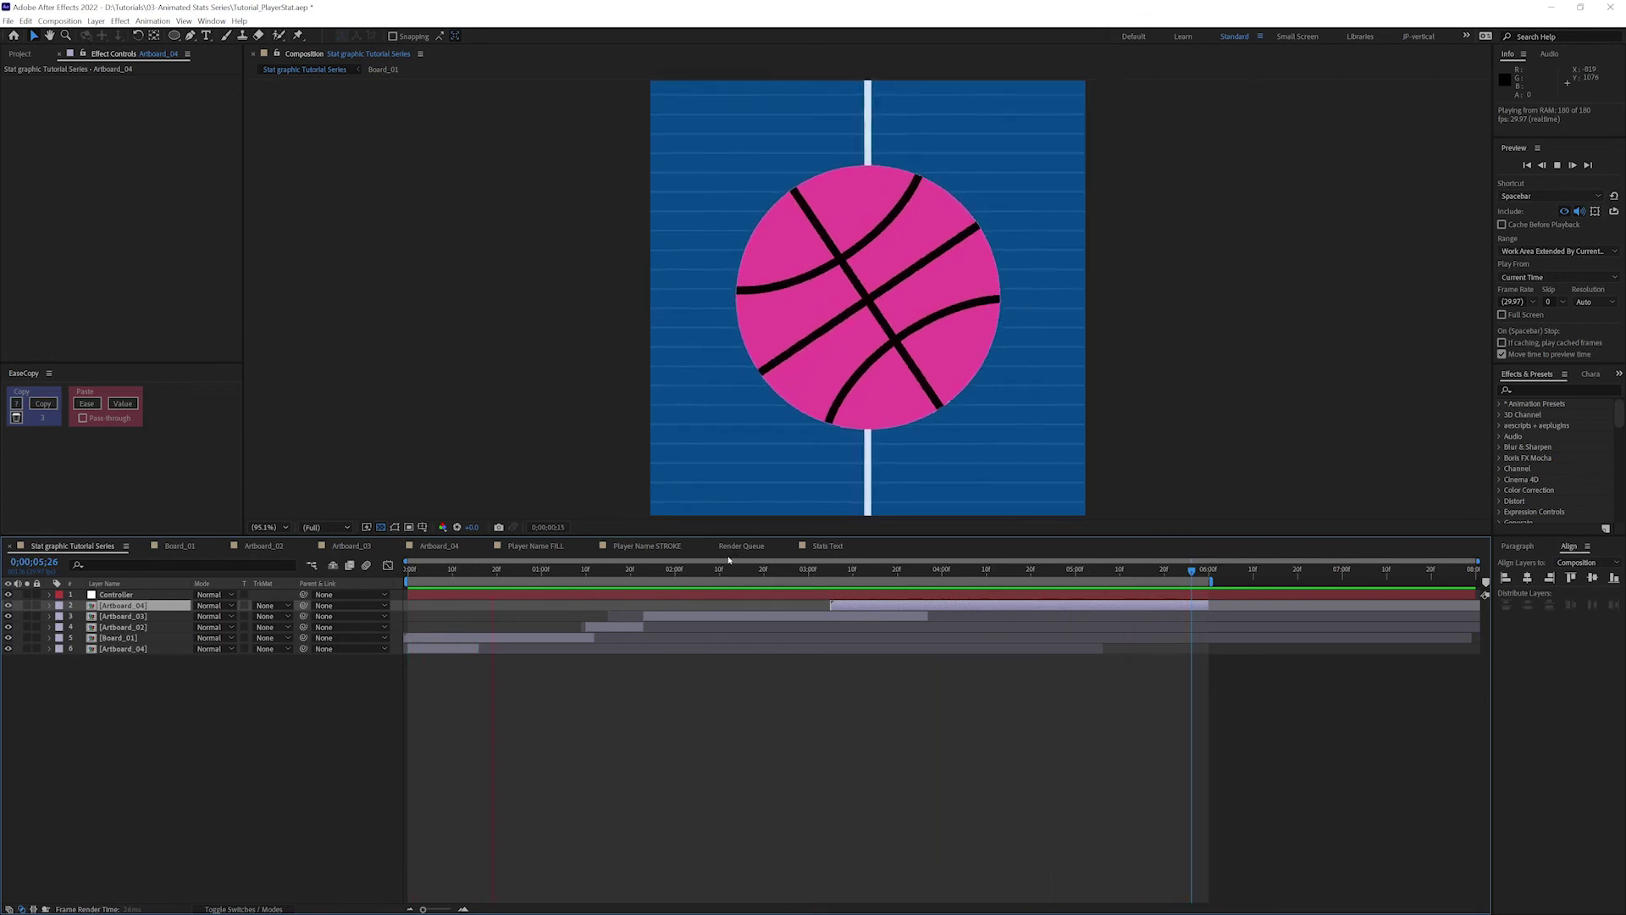
click(428, 573)
drag(430, 574, 393, 580)
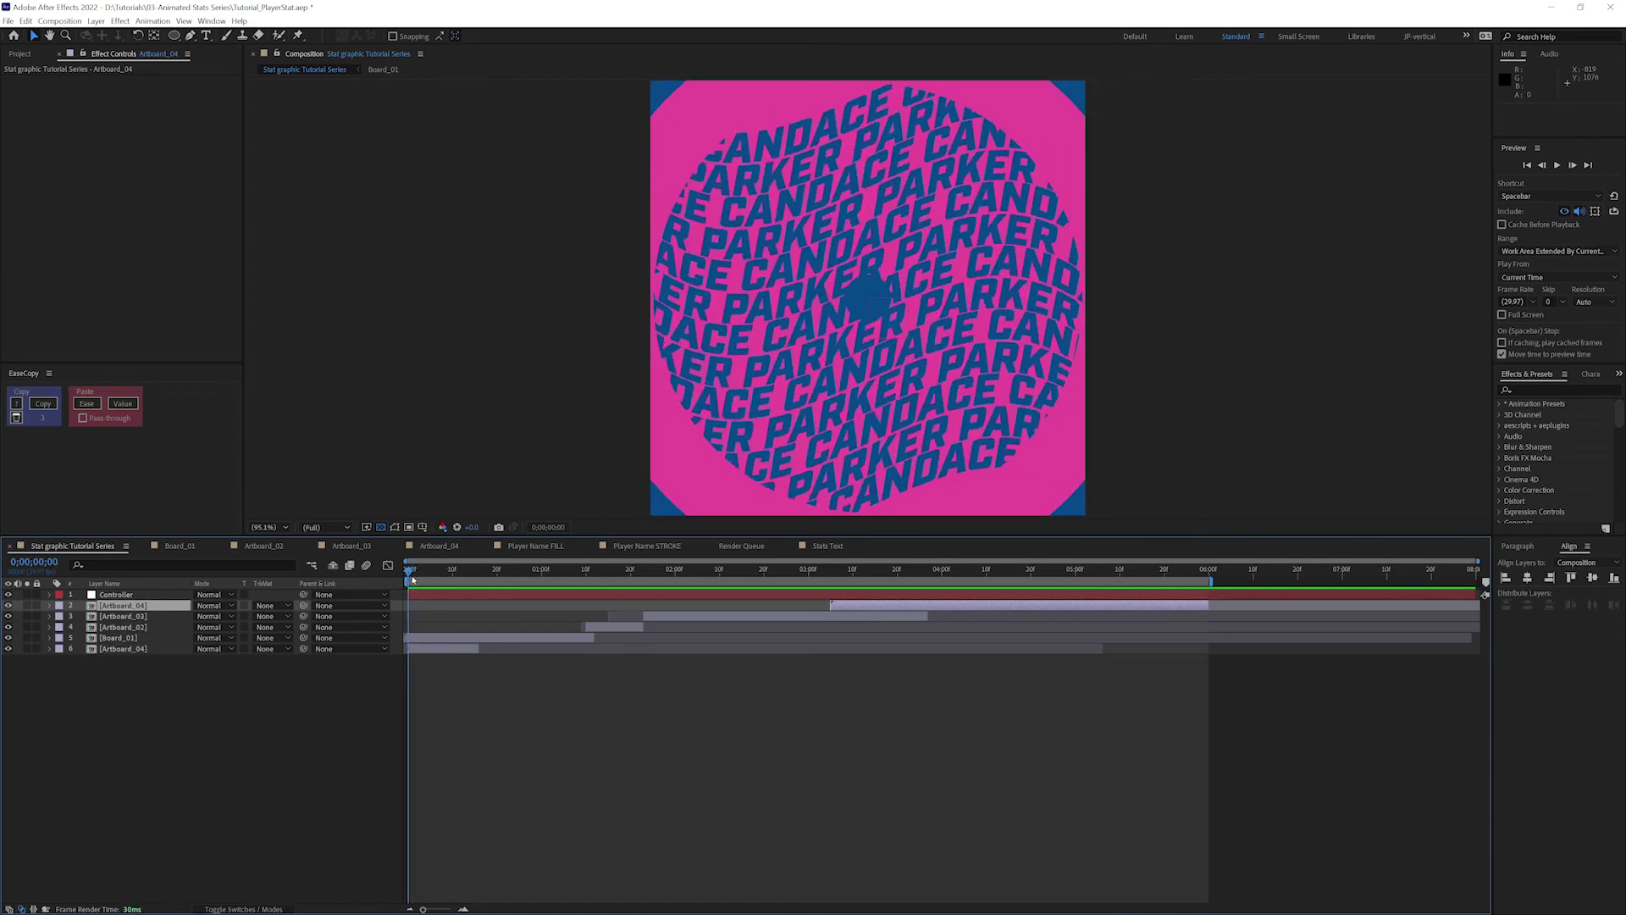